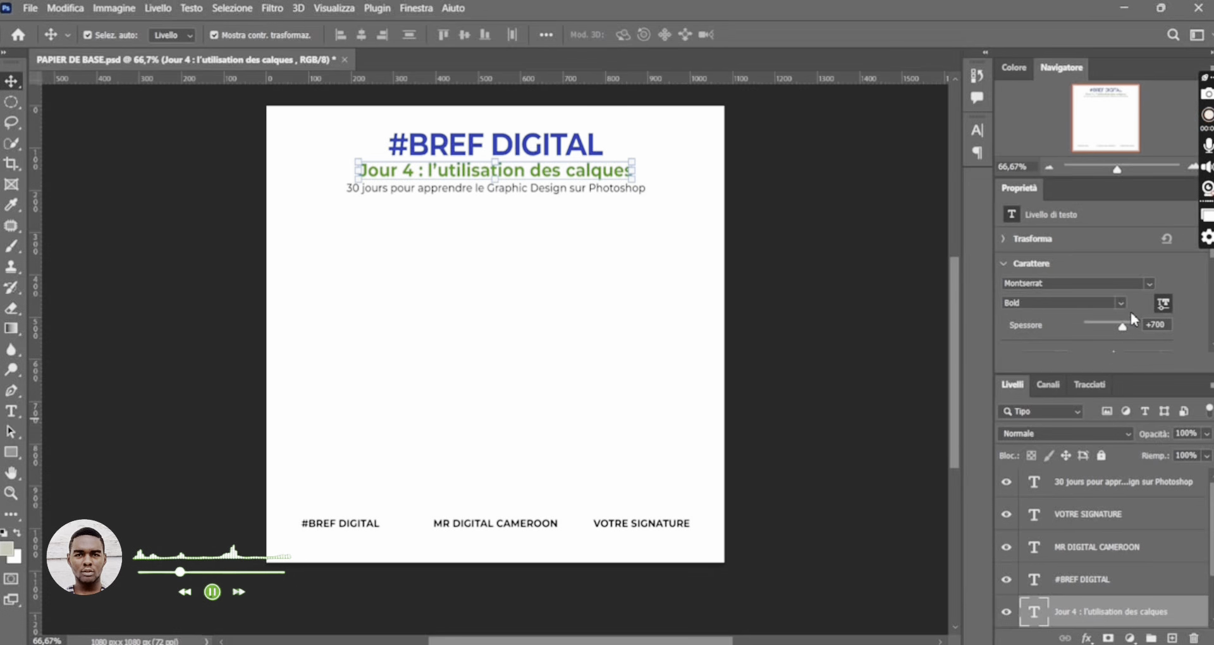
- Examine the layer stack by selecting each layer in turn, from the Sfondo background up to the tagline text, and deselect everything
scroll(1106, 543, "down", 2)
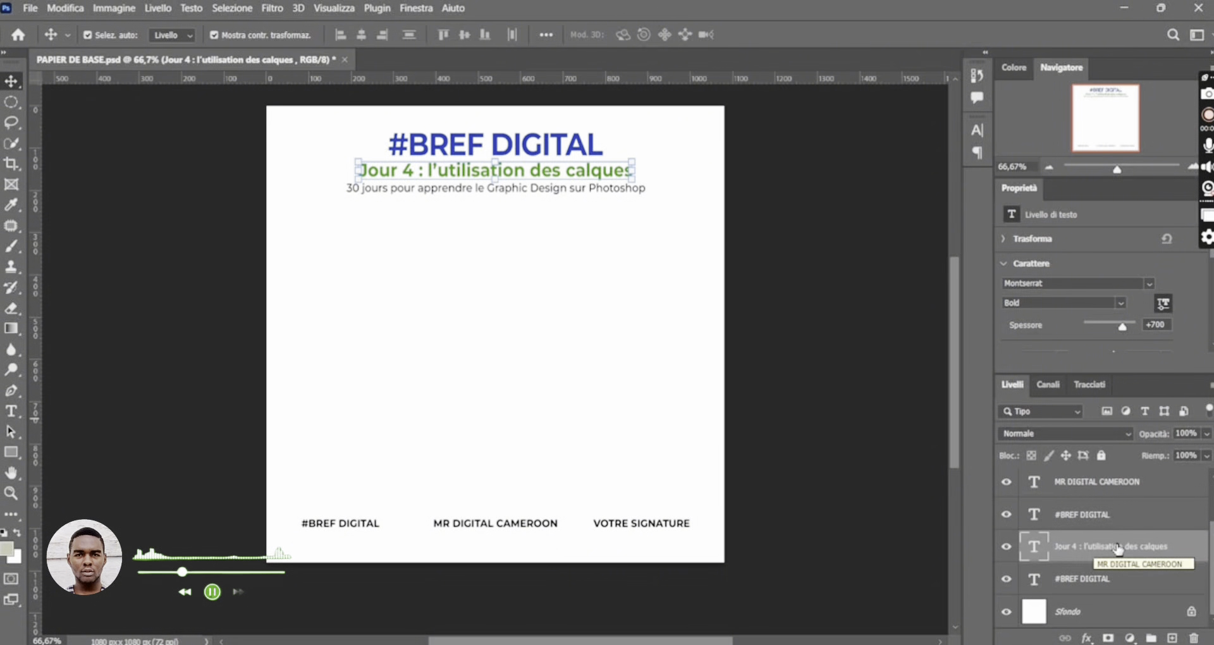
left_click(1096, 618)
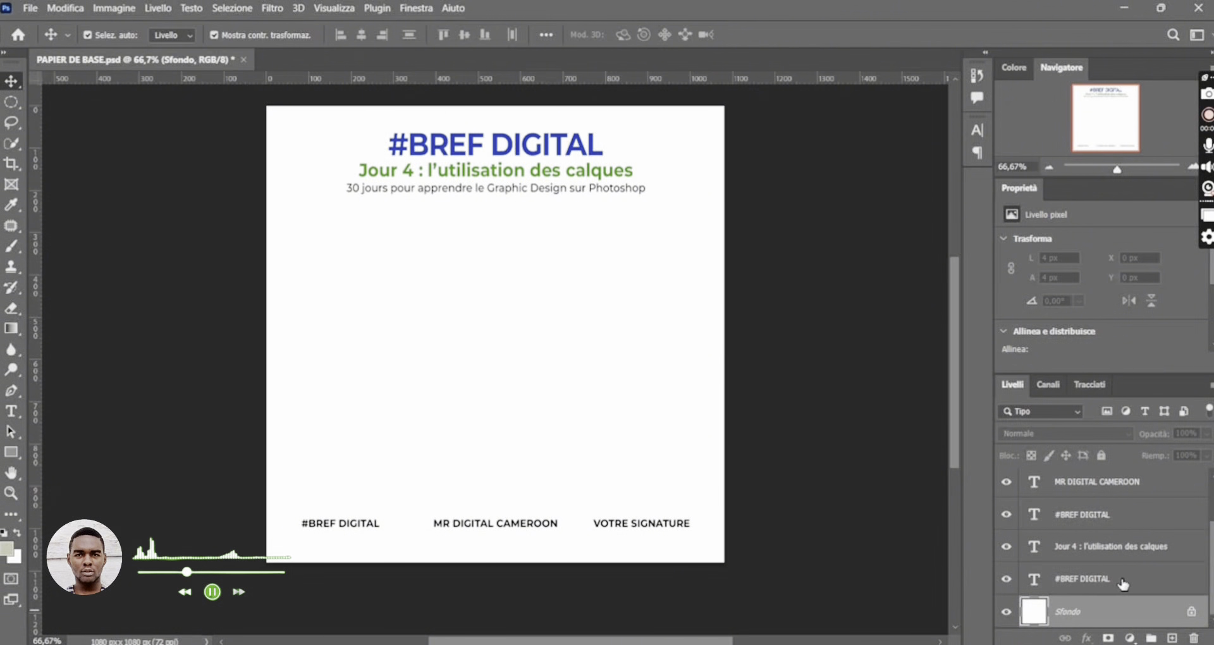
scroll(1152, 529, "up", 2)
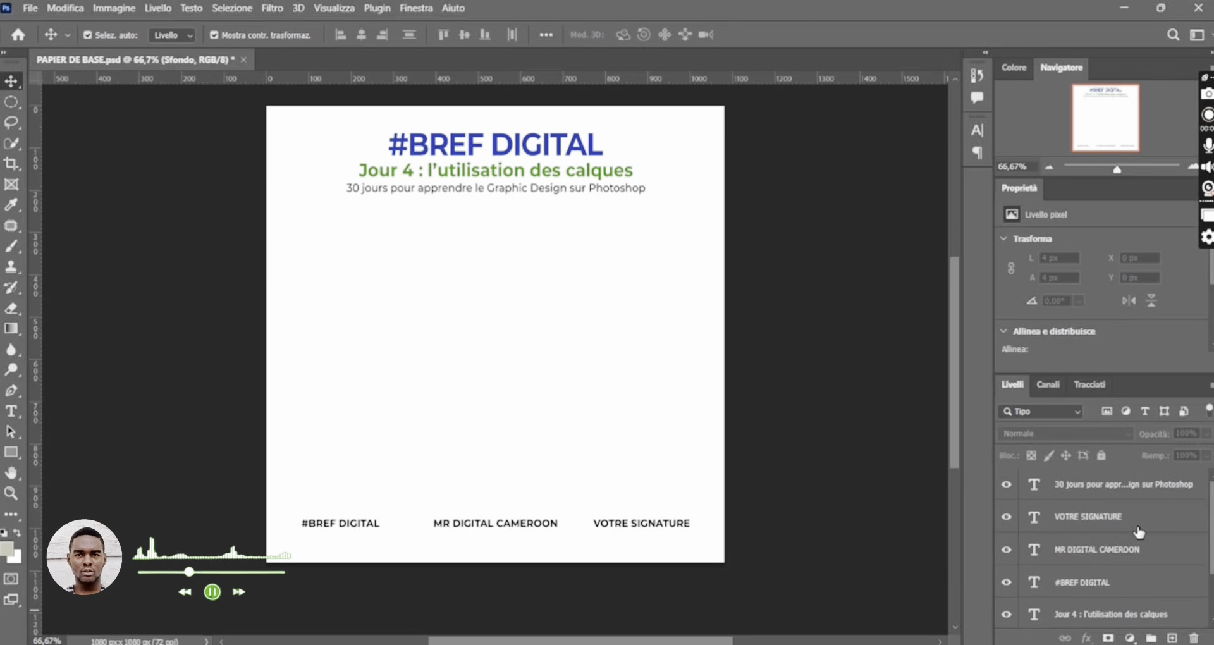
scroll(1123, 537, "down", 2)
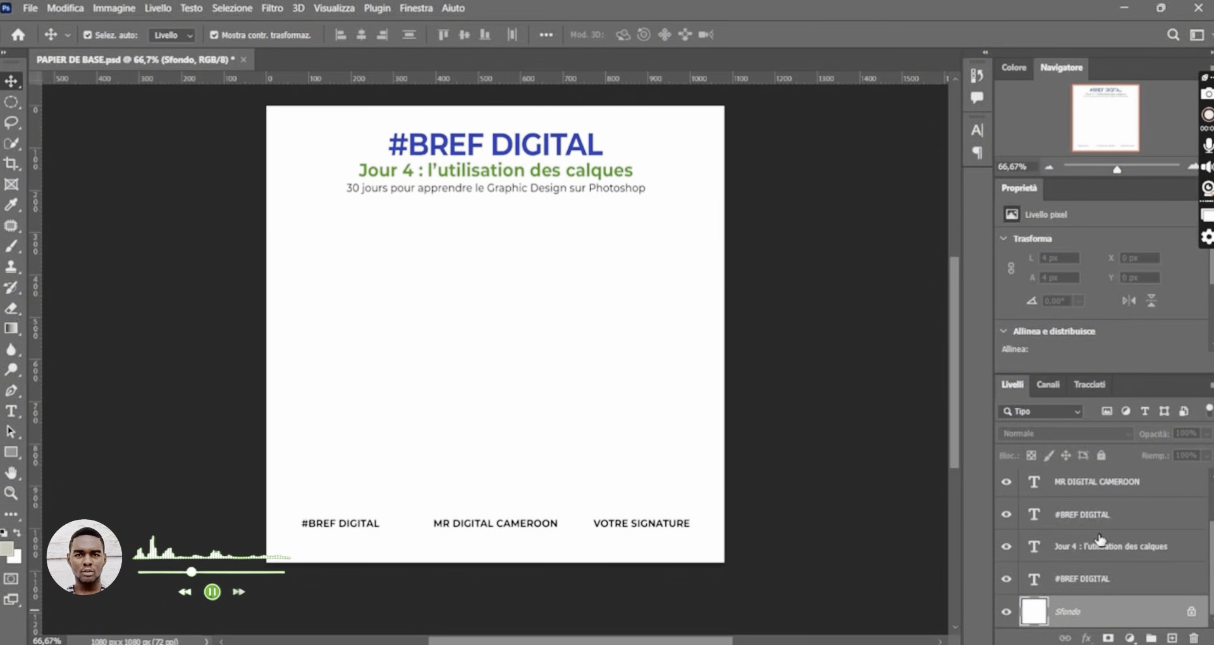
scroll(1100, 544, "up", 2)
scroll(1100, 558, "down", 2)
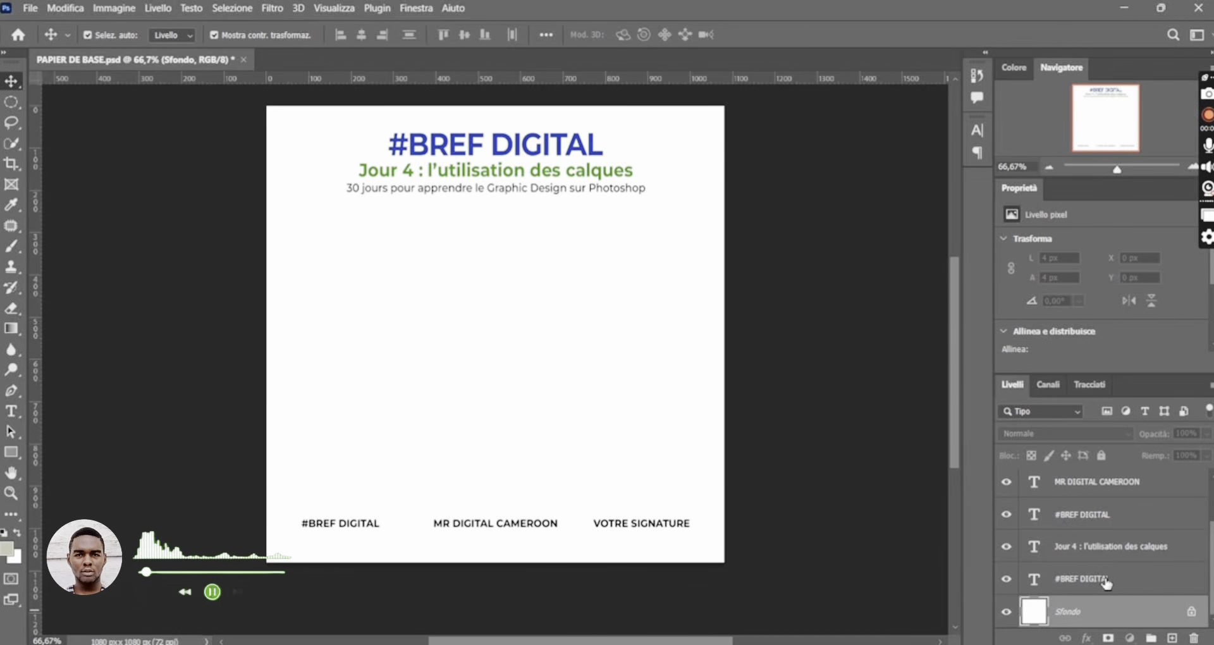
left_click(1106, 580)
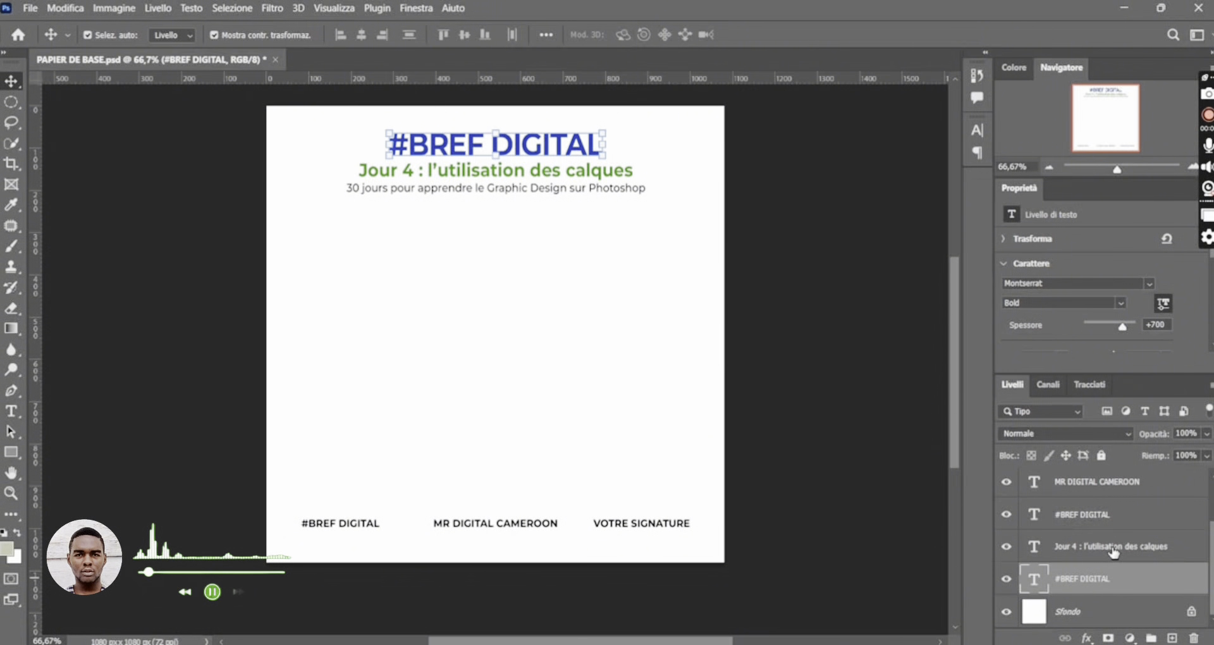
left_click(1113, 548)
left_click(1107, 523)
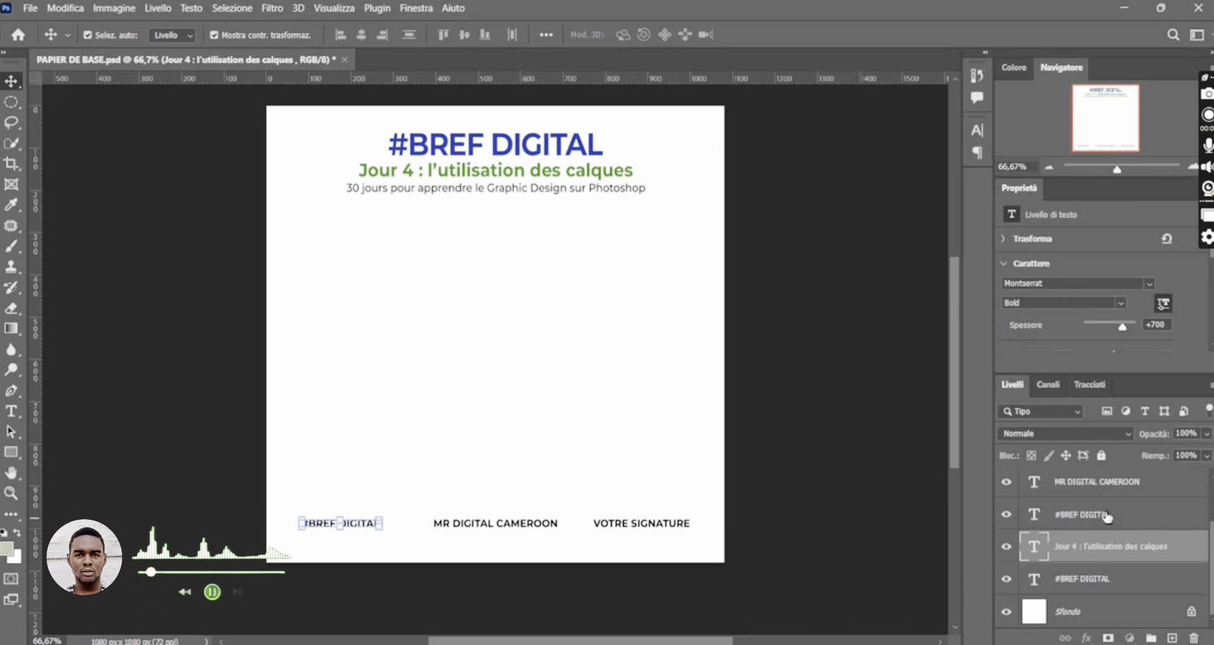
scroll(1105, 509, "up", 2)
left_click(1103, 544)
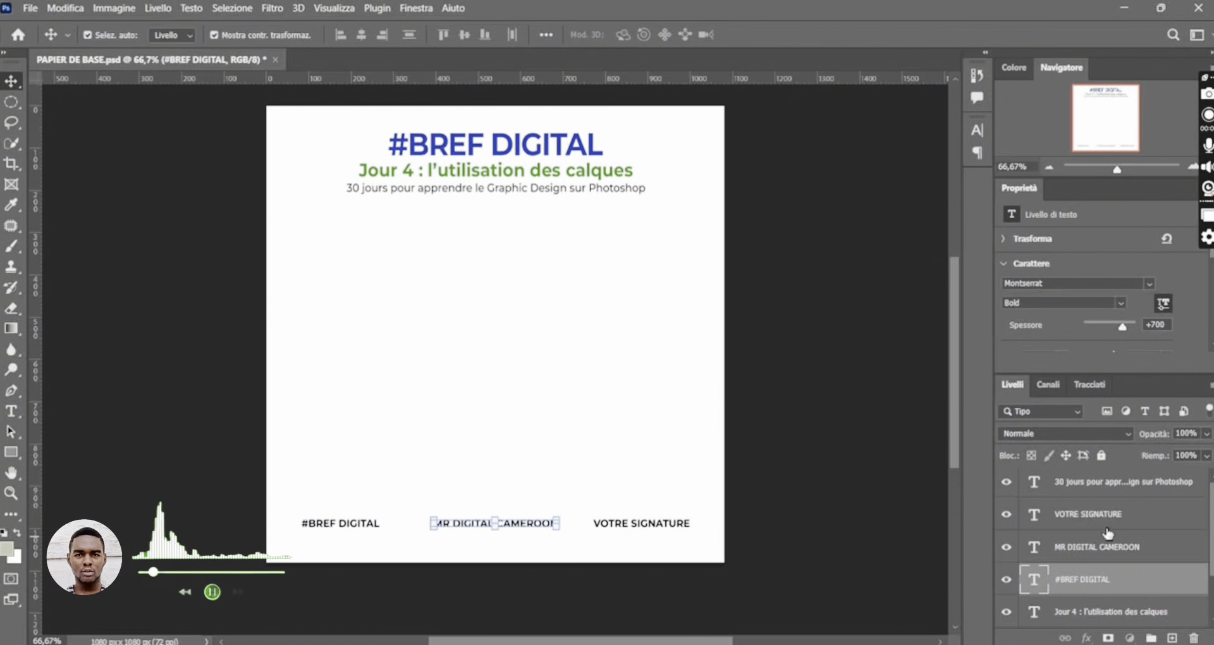
left_click(1109, 511)
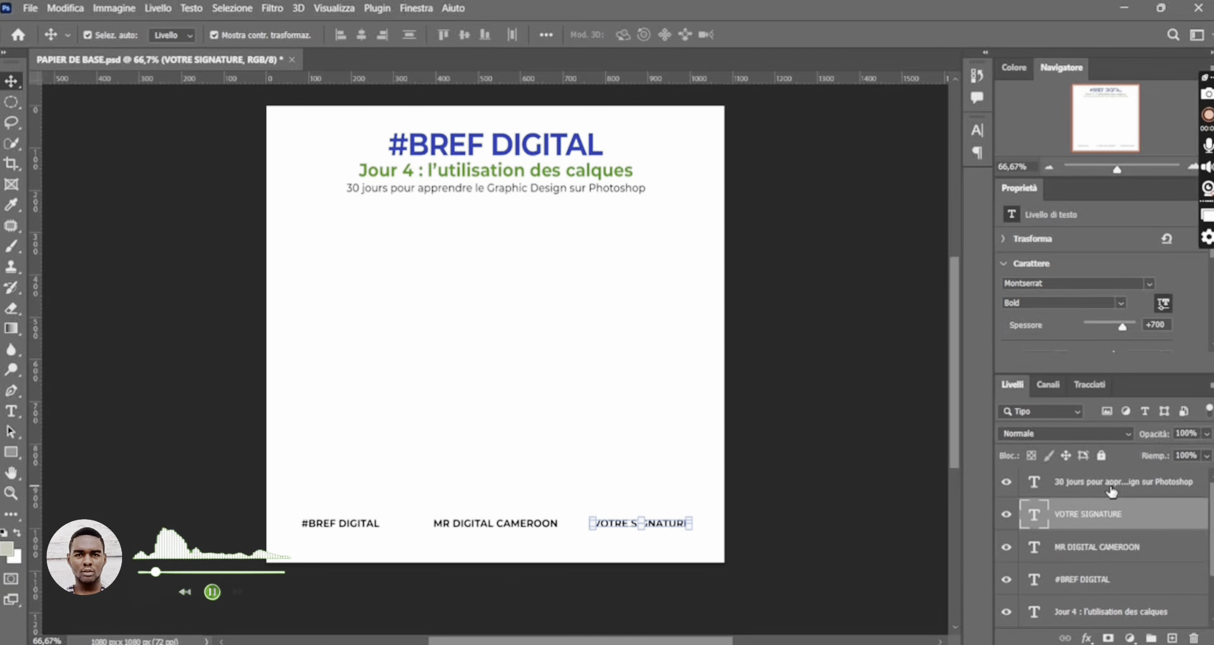
left_click(1110, 483)
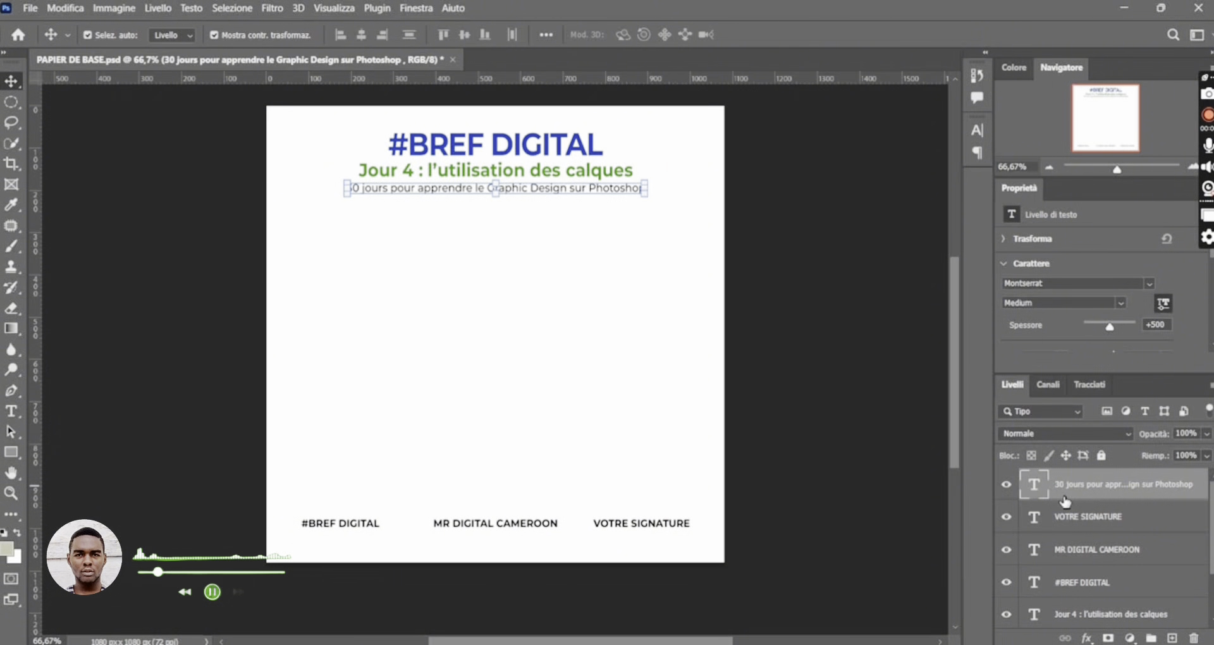
left_click(534, 315)
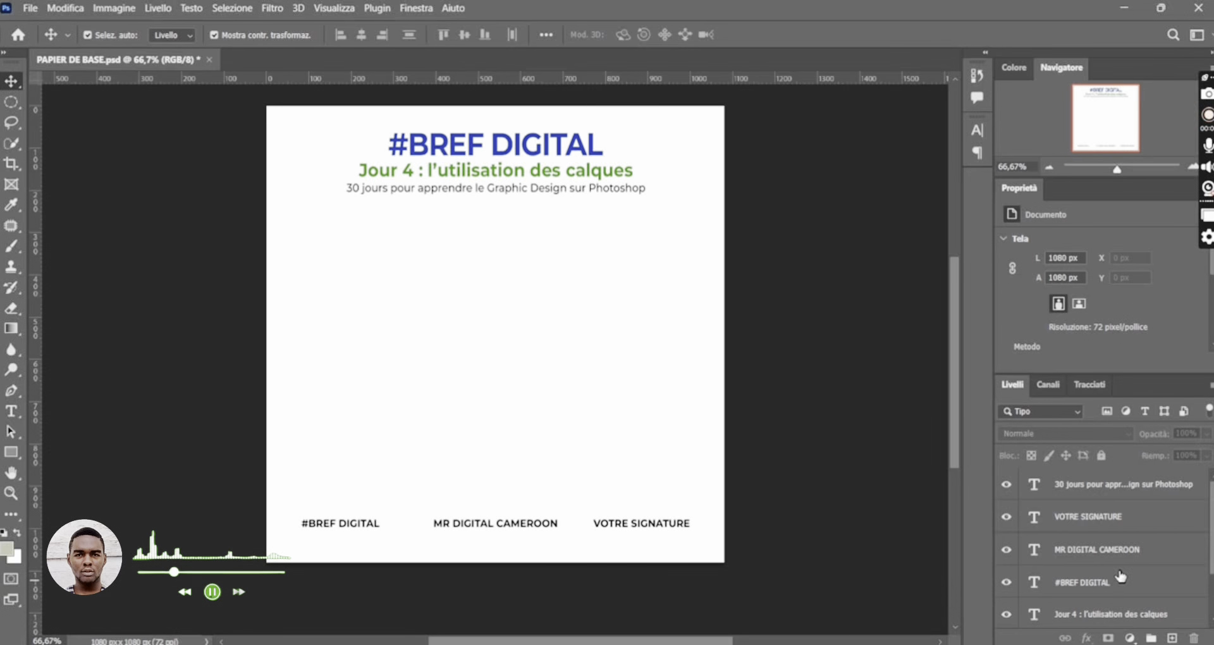
- Unlock the Sfondo background layer, and hide and reshow it to check the transparency beneath
scroll(1120, 575, "down", 2)
left_click(1196, 619)
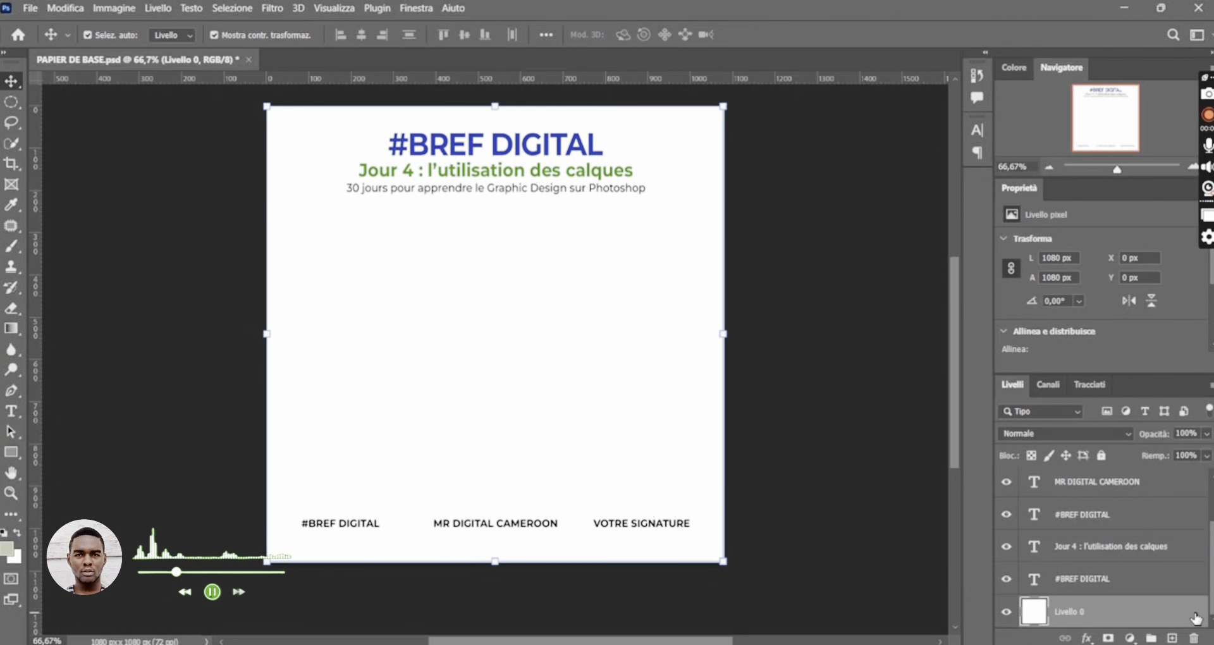
left_click(1008, 613)
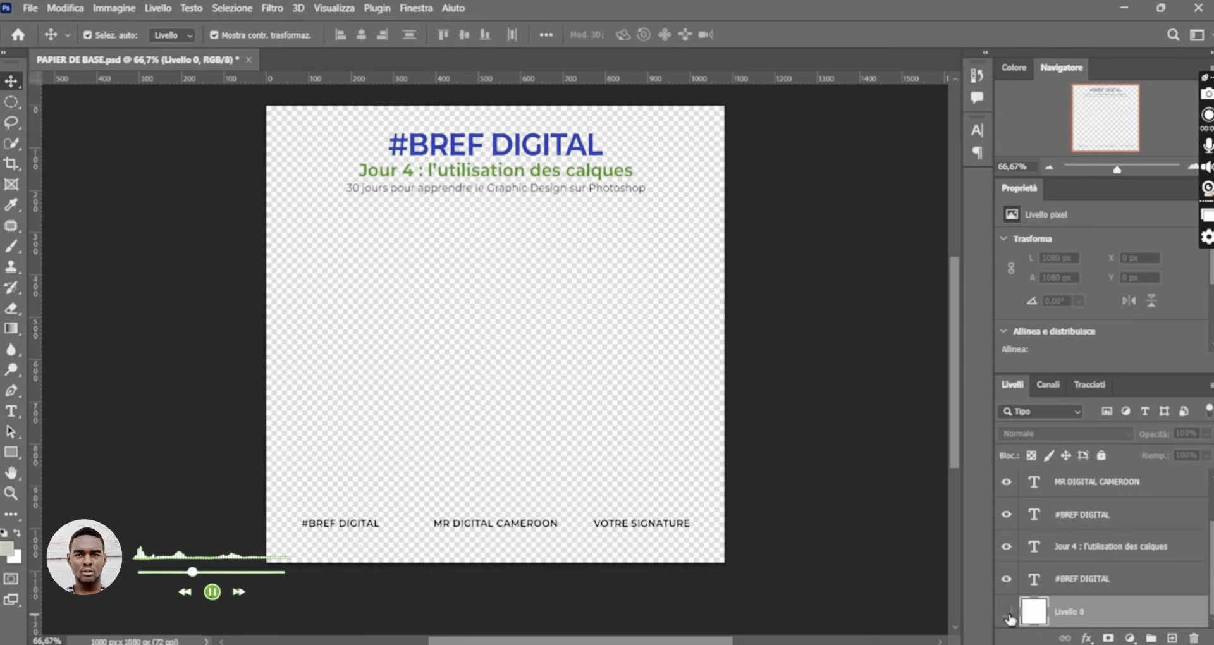
left_click(1006, 612)
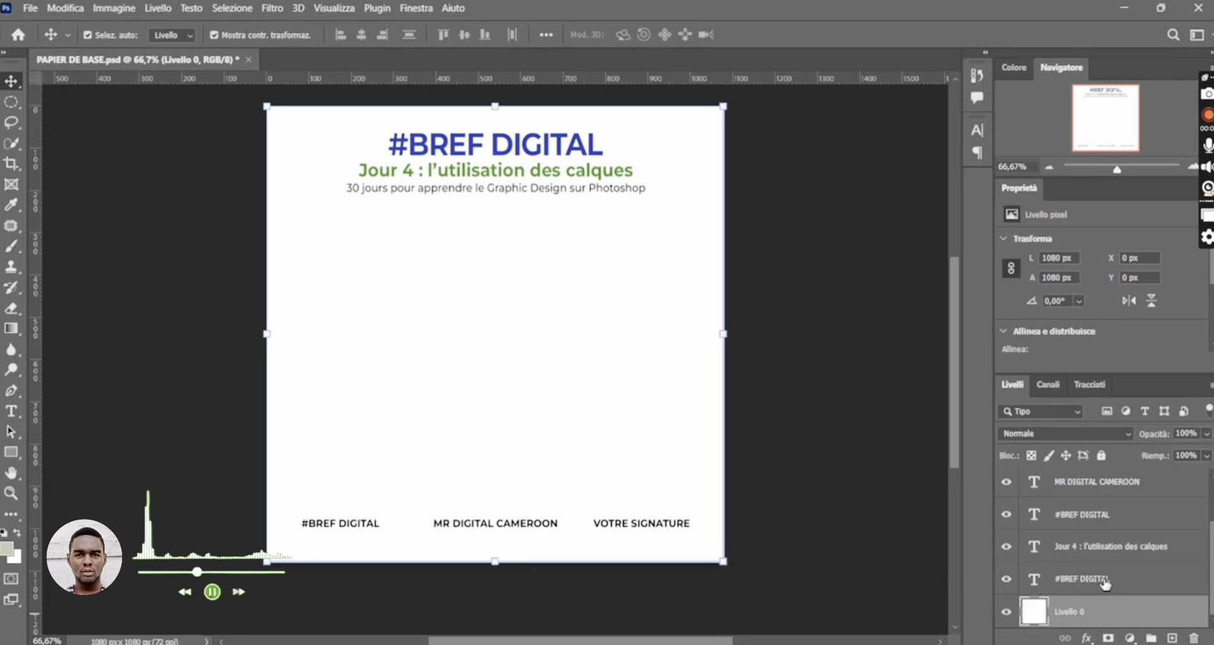
- Try to move the unlocked white background to about X -56 px, Y -40 px, and undo the moves
left_click(1105, 580)
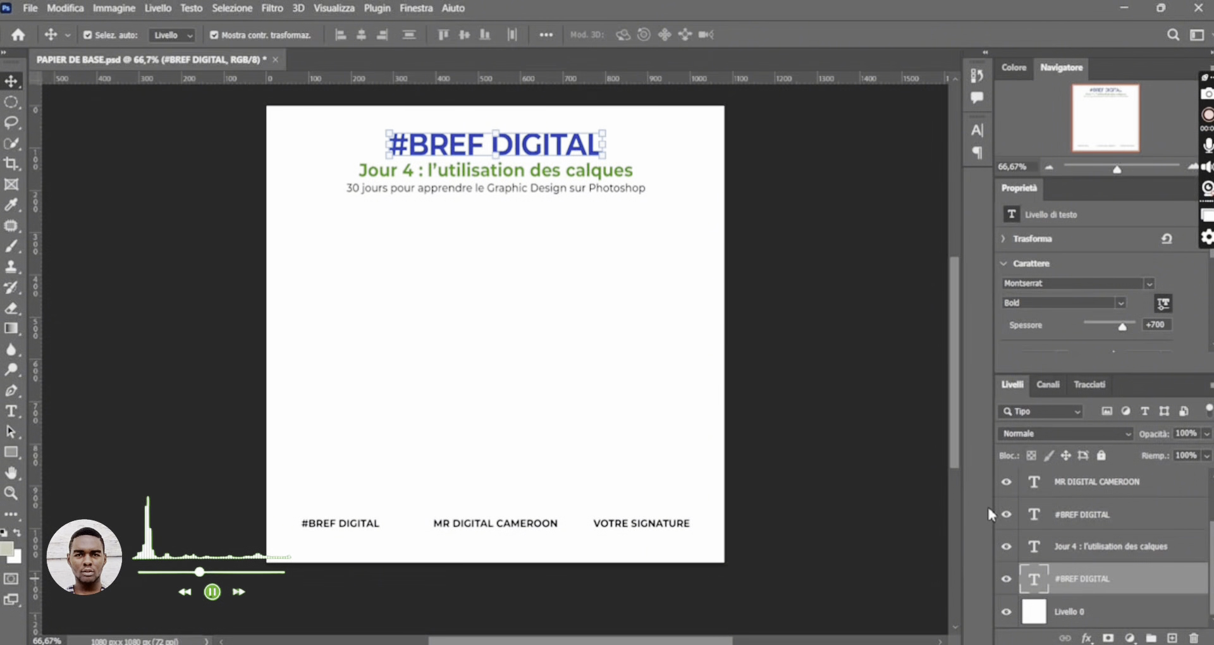
left_click(671, 203)
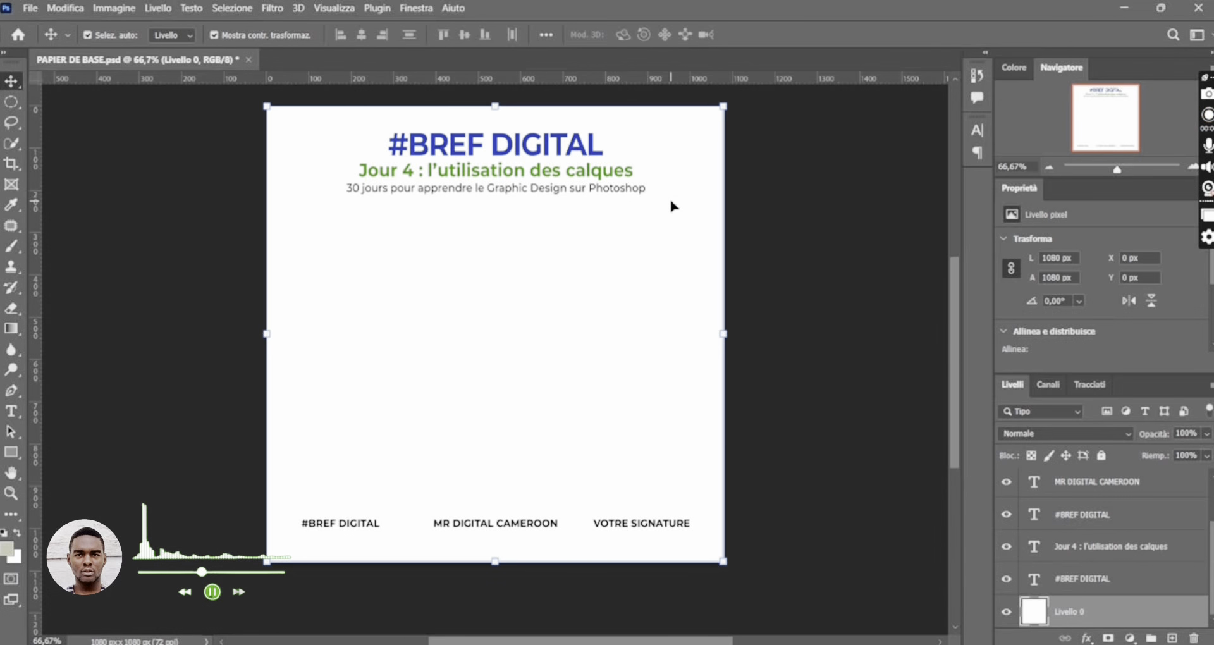
left_click_drag(670, 200, 654, 193)
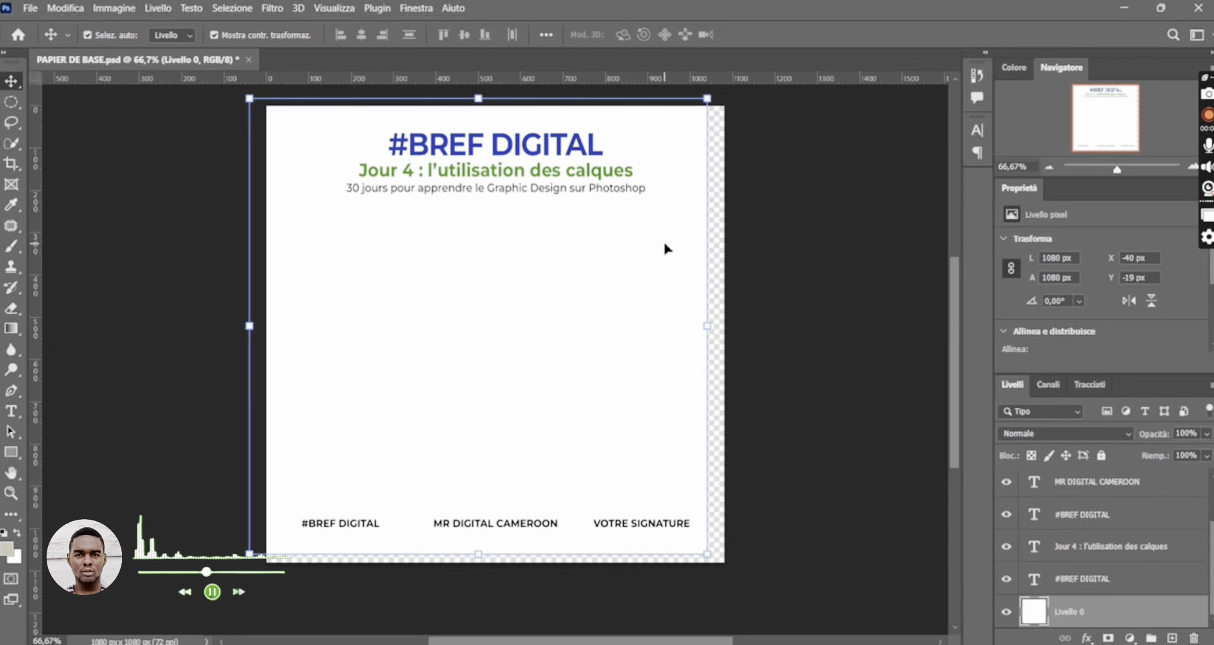
mouse_move(665, 248)
left_mouse_down()
mouse_move(658, 238)
mouse_move(680, 248)
mouse_move(650, 244)
mouse_move(658, 225)
mouse_move(691, 244)
mouse_move(653, 256)
mouse_move(654, 222)
mouse_move(688, 241)
mouse_move(669, 255)
mouse_move(691, 239)
mouse_move(611, 221)
mouse_move(654, 230)
left_mouse_up()
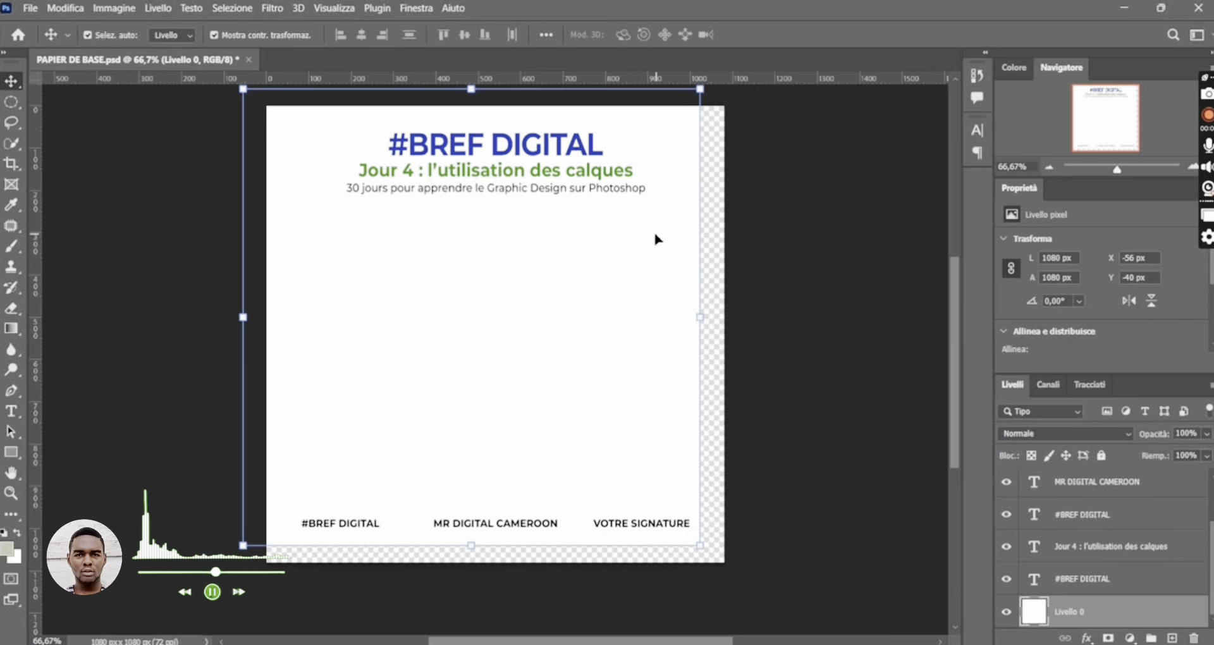
key("ctrl+z")
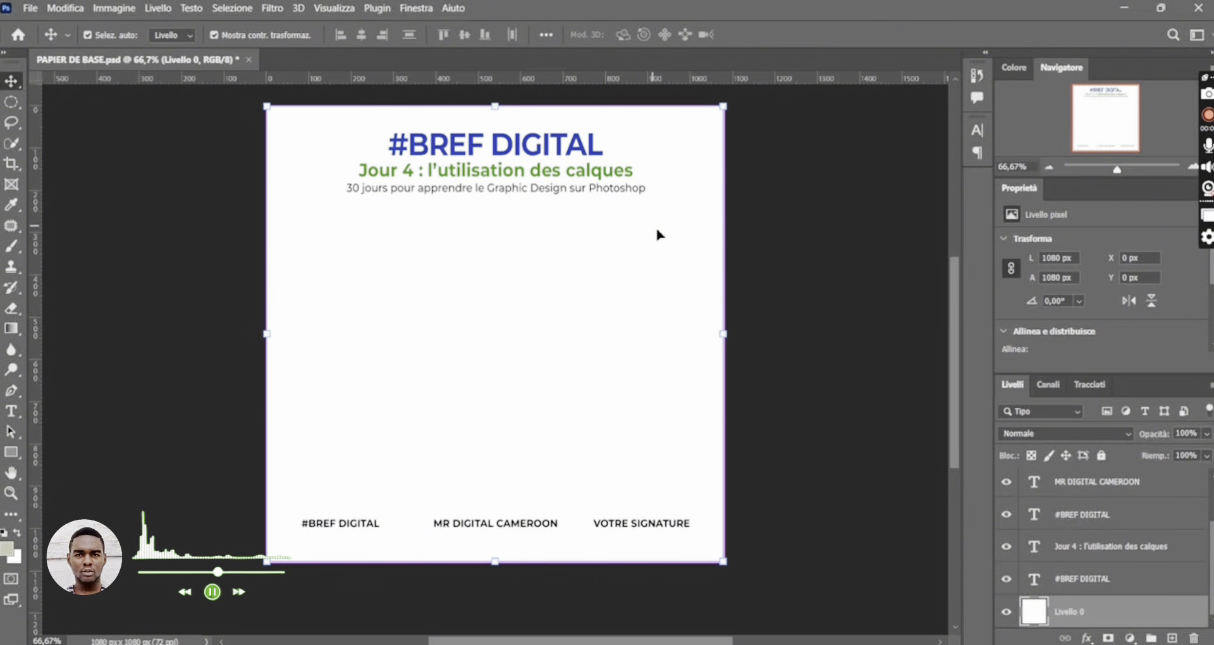
- Lock all attributes of the white background layer Livello 0
left_click(1103, 459)
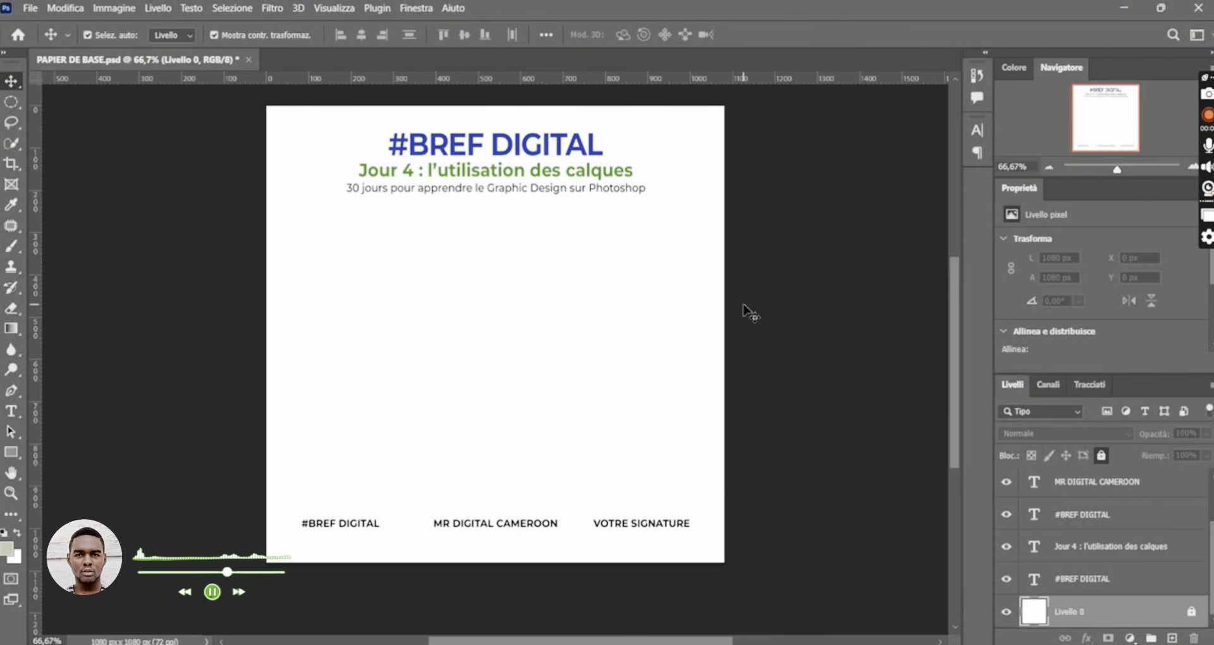
- Group the three heading texts at the top of the page and name the group "Entete"
left_click_drag(668, 211, 326, 140)
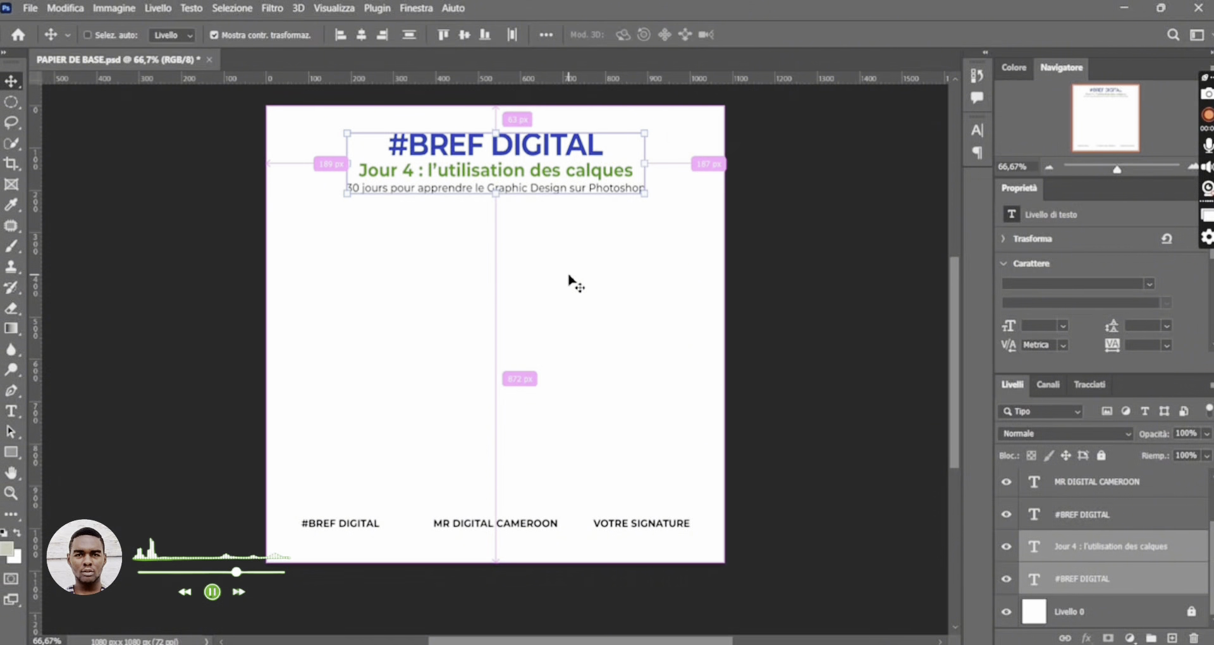
key("ctrl+g")
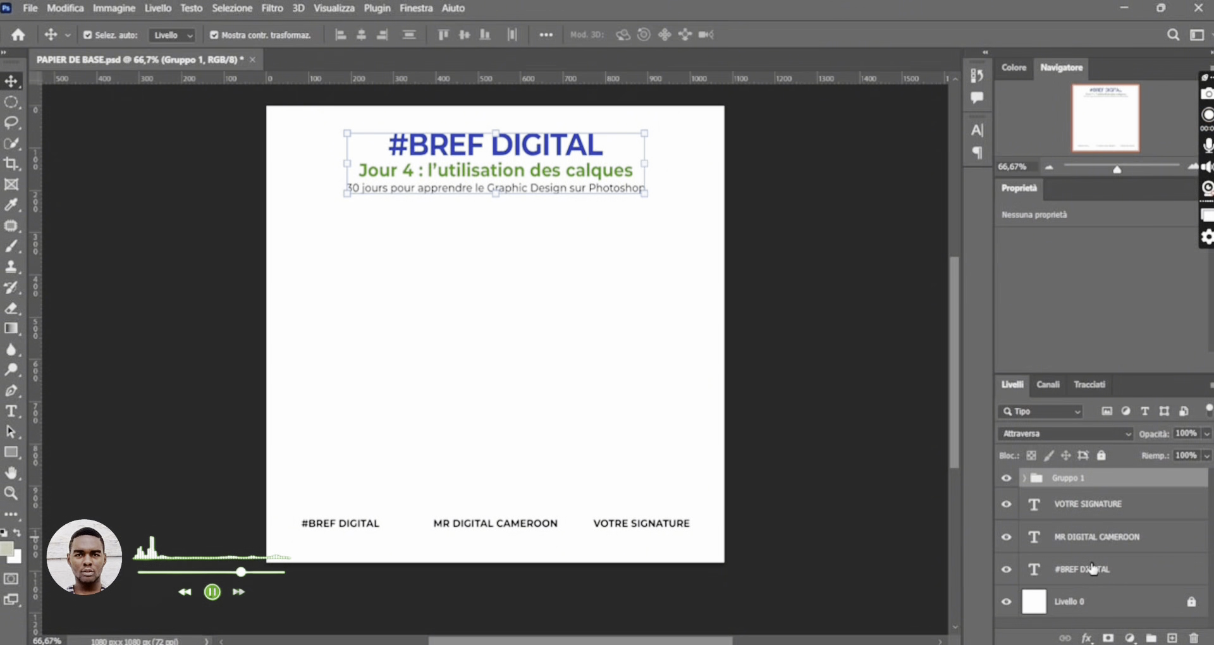
double_click(1075, 478)
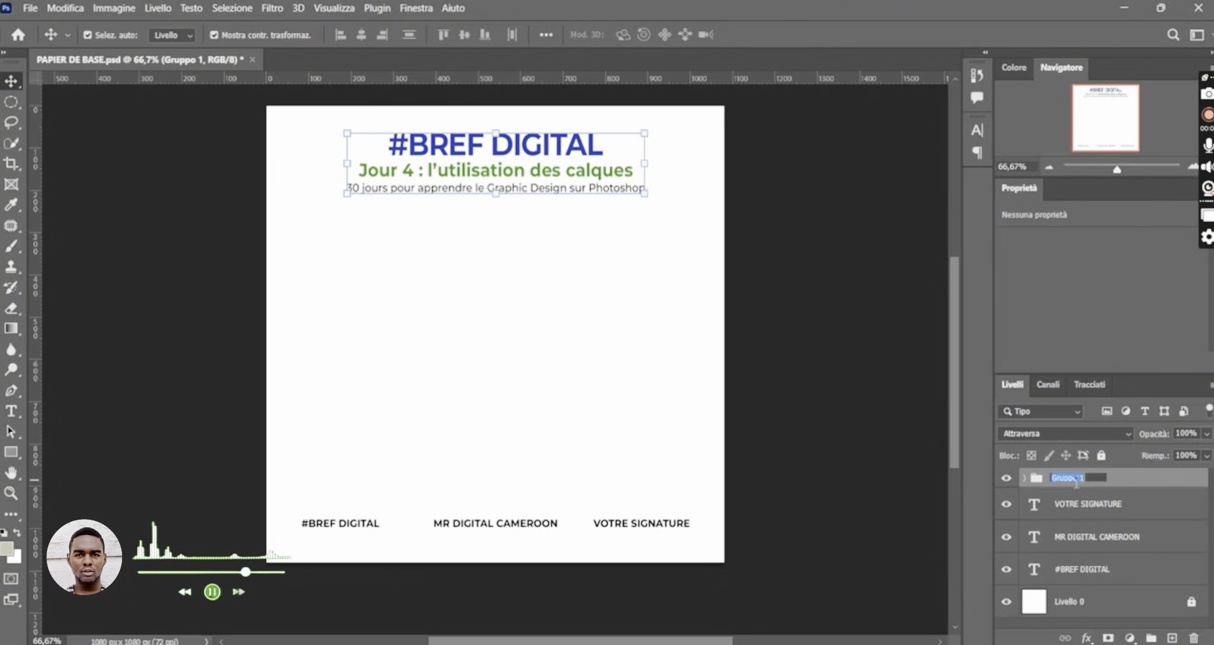
type("Ent")
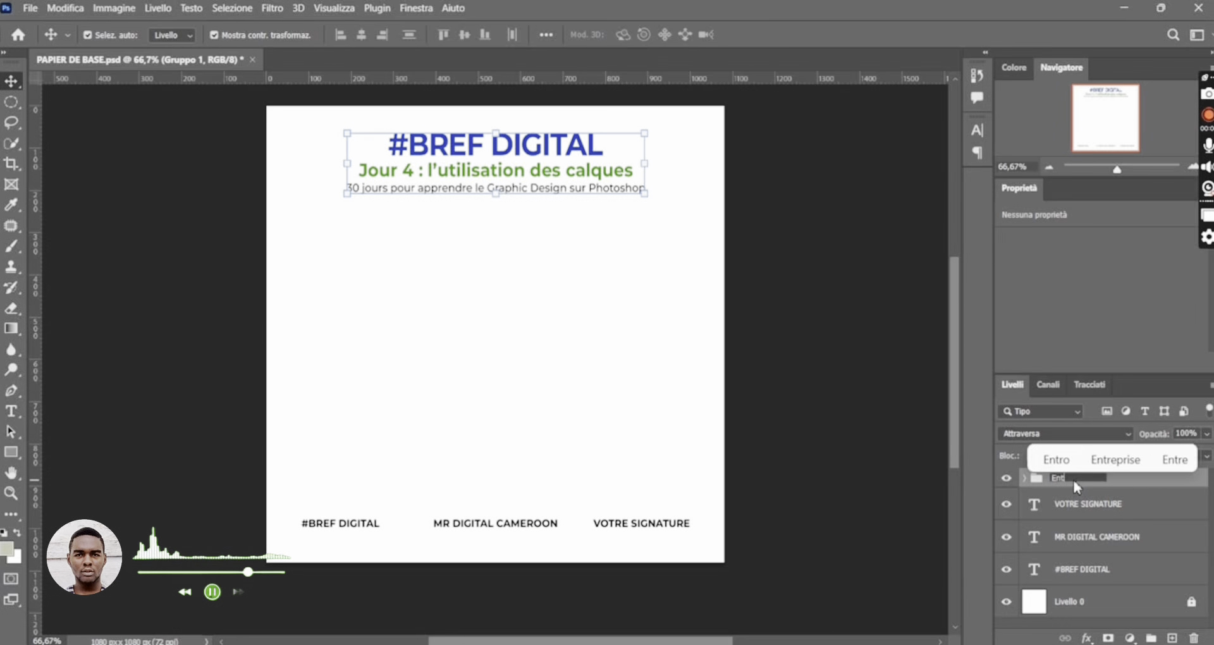
type("ete")
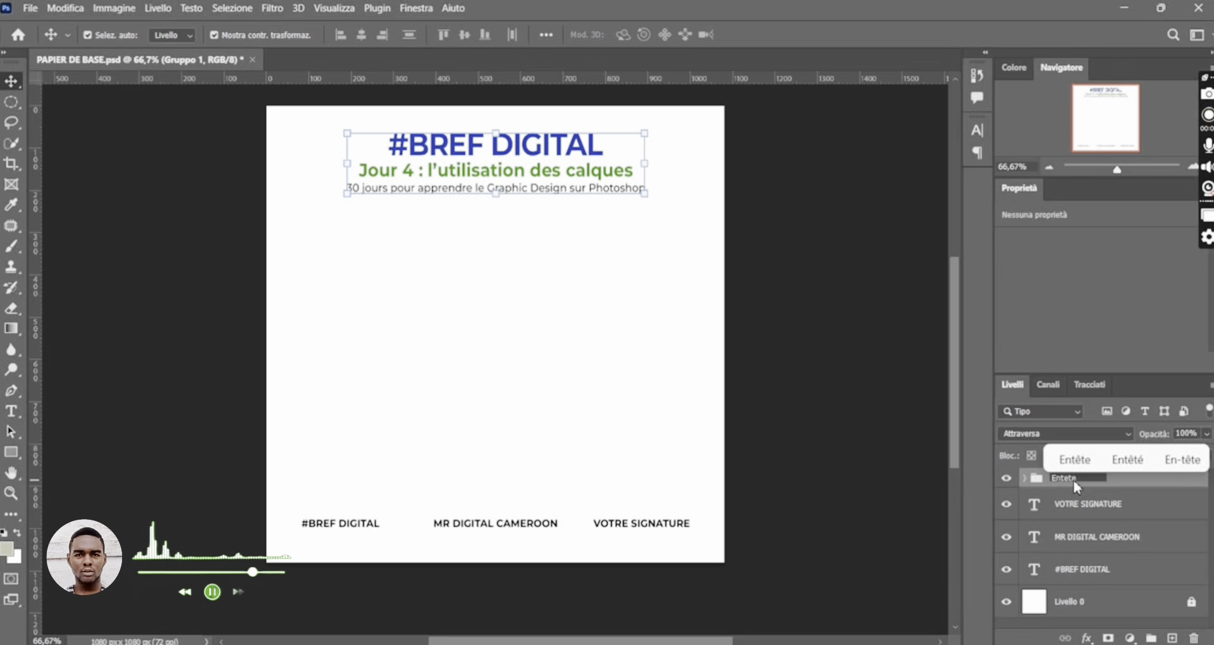
key("Return")
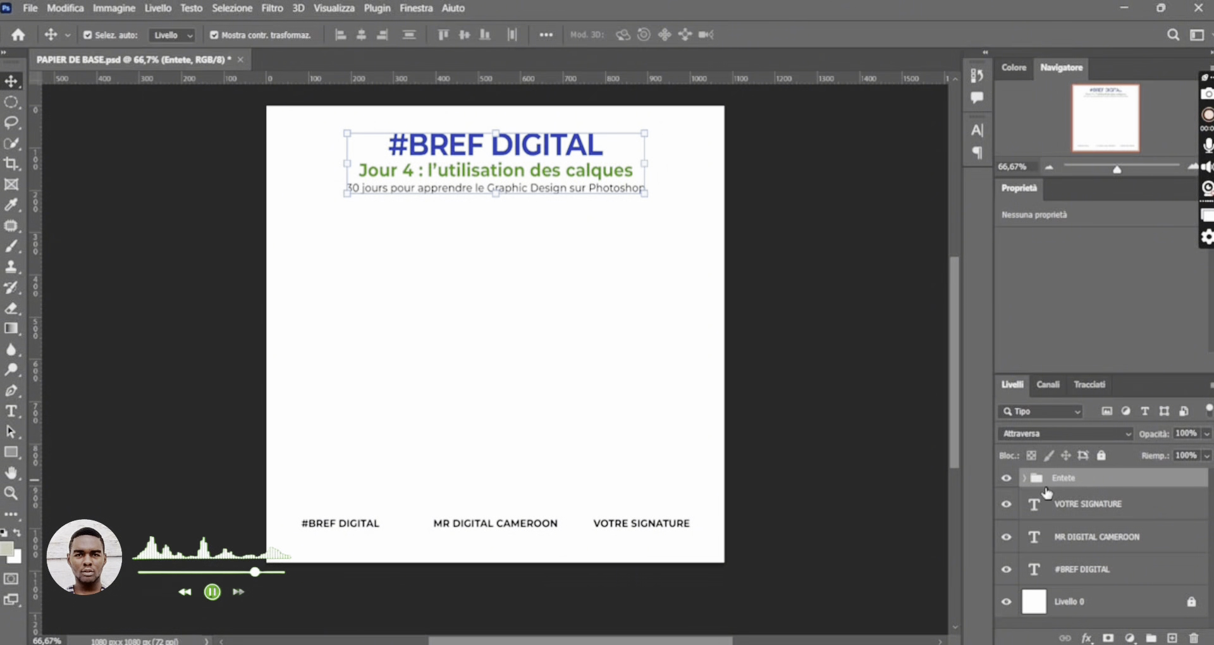
- Group the three footer texts at the bottom of the page and name the group "pieds de page"
left_click(524, 486)
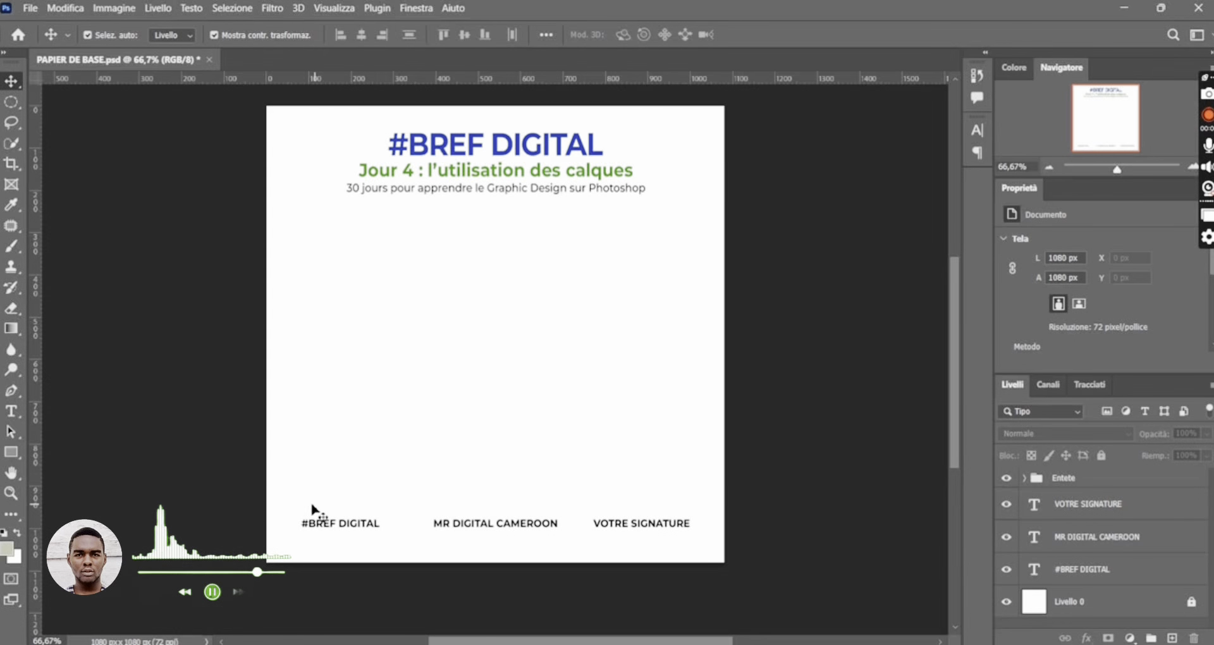
left_click_drag(293, 511, 697, 543)
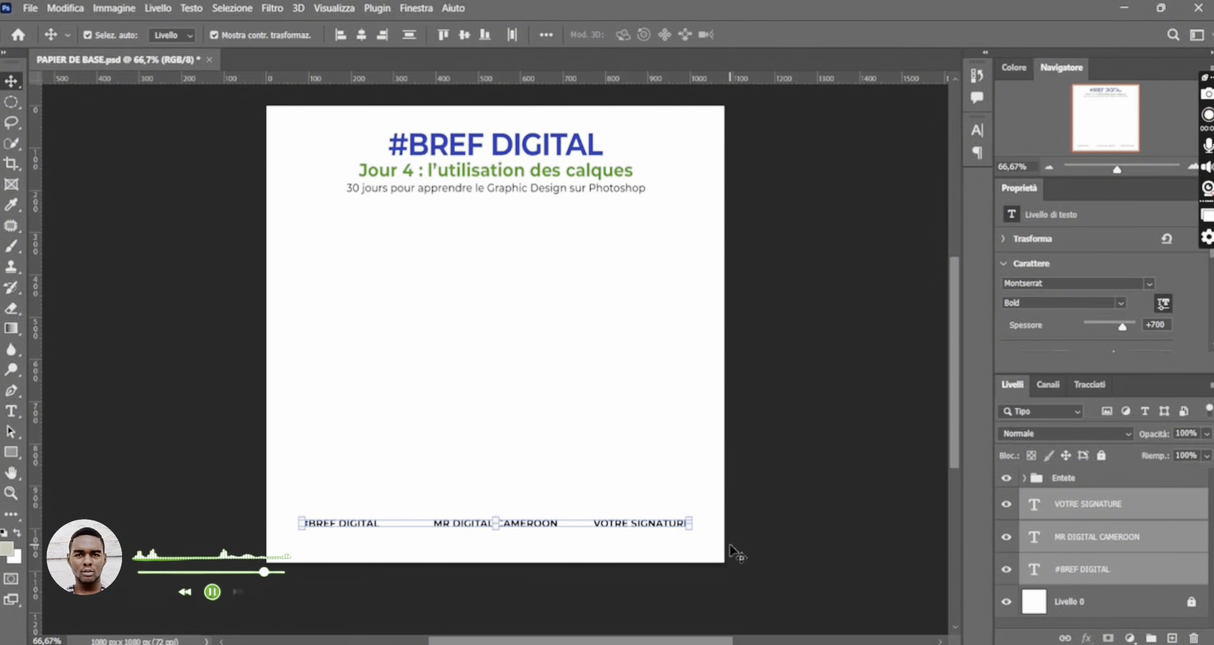
key("ctrl+g")
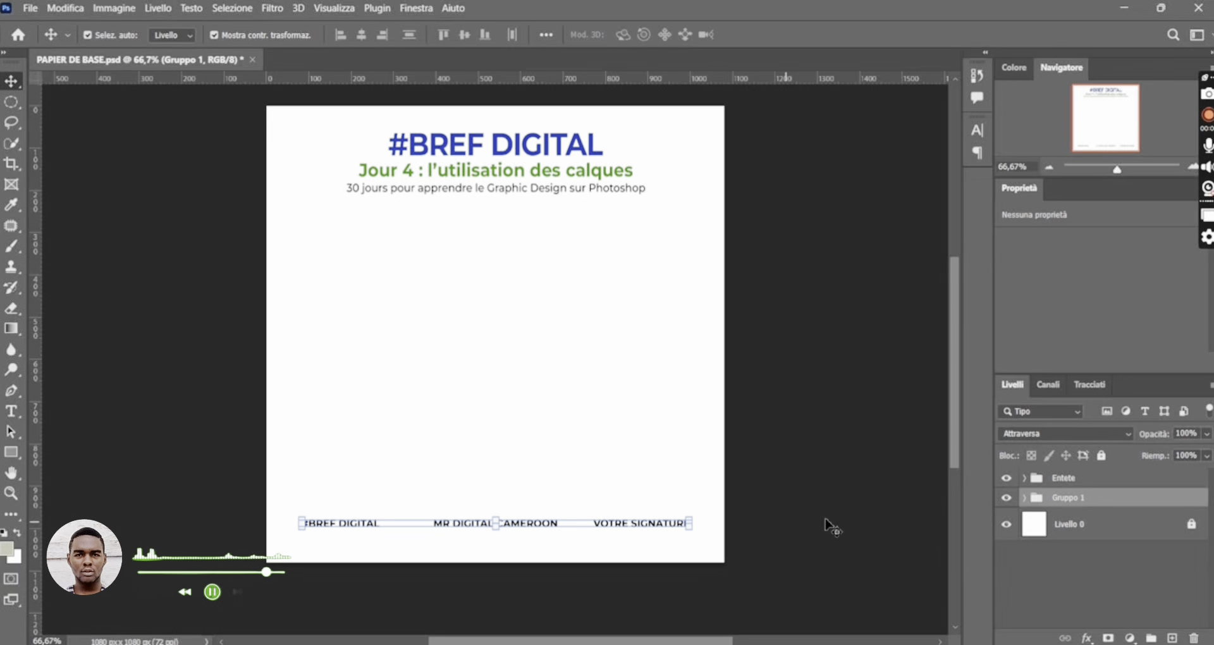
double_click(1075, 499)
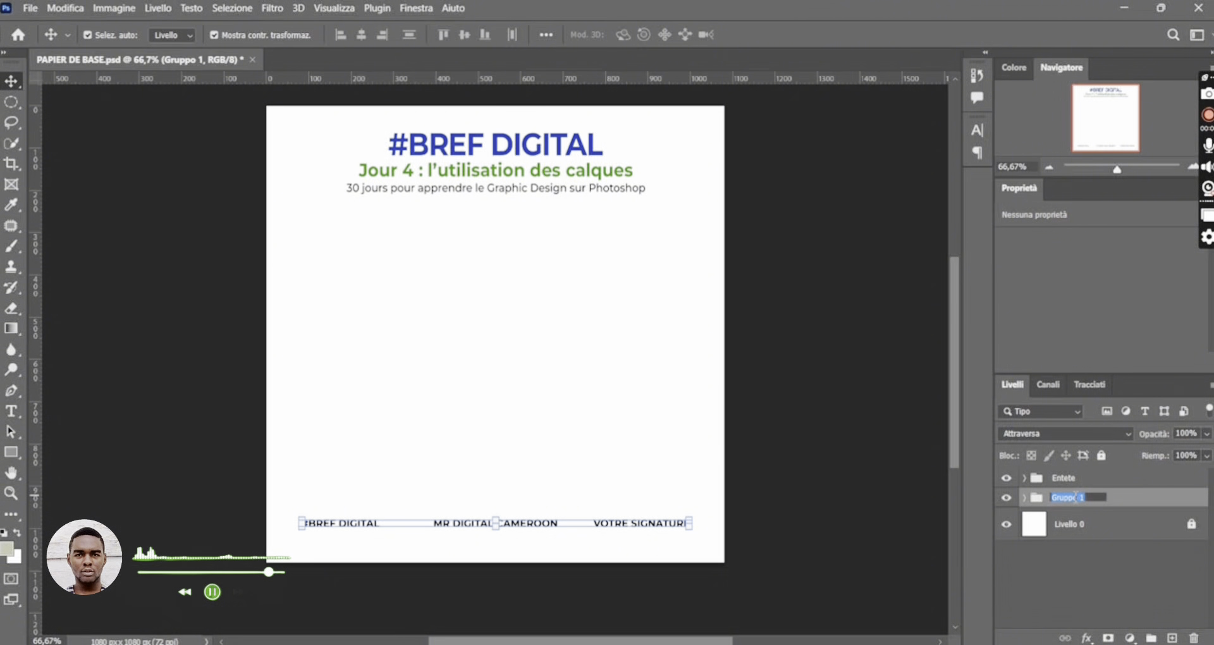
type("p")
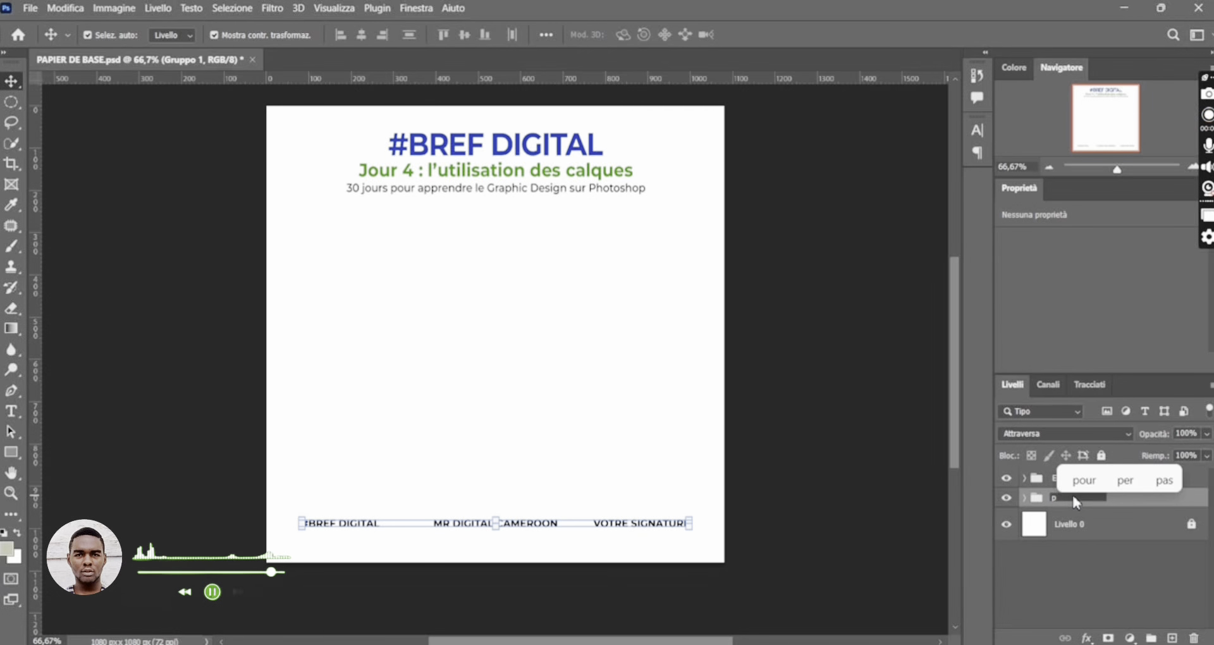
type("ieds")
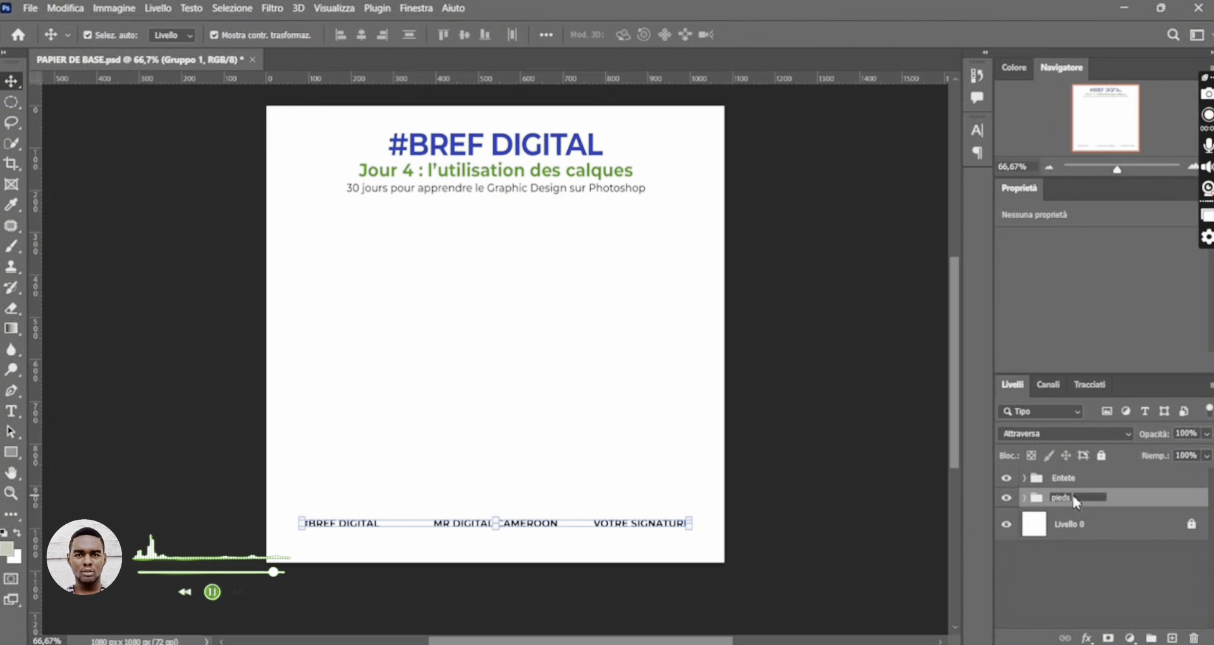
type(" de page")
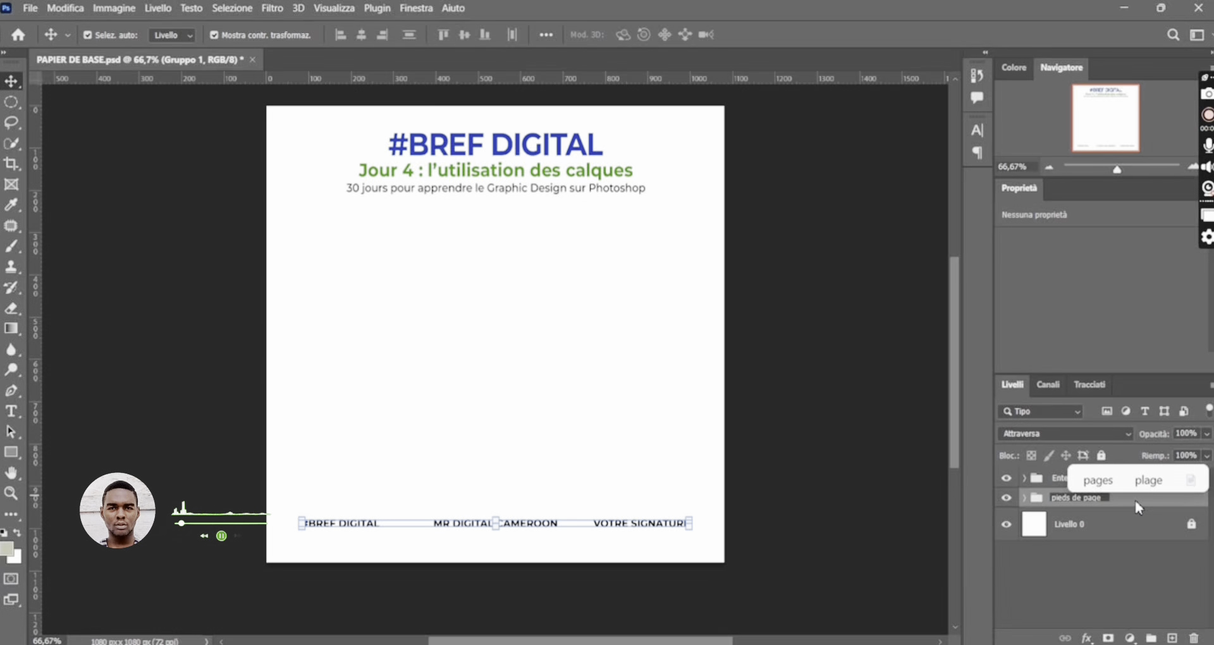
key("Return")
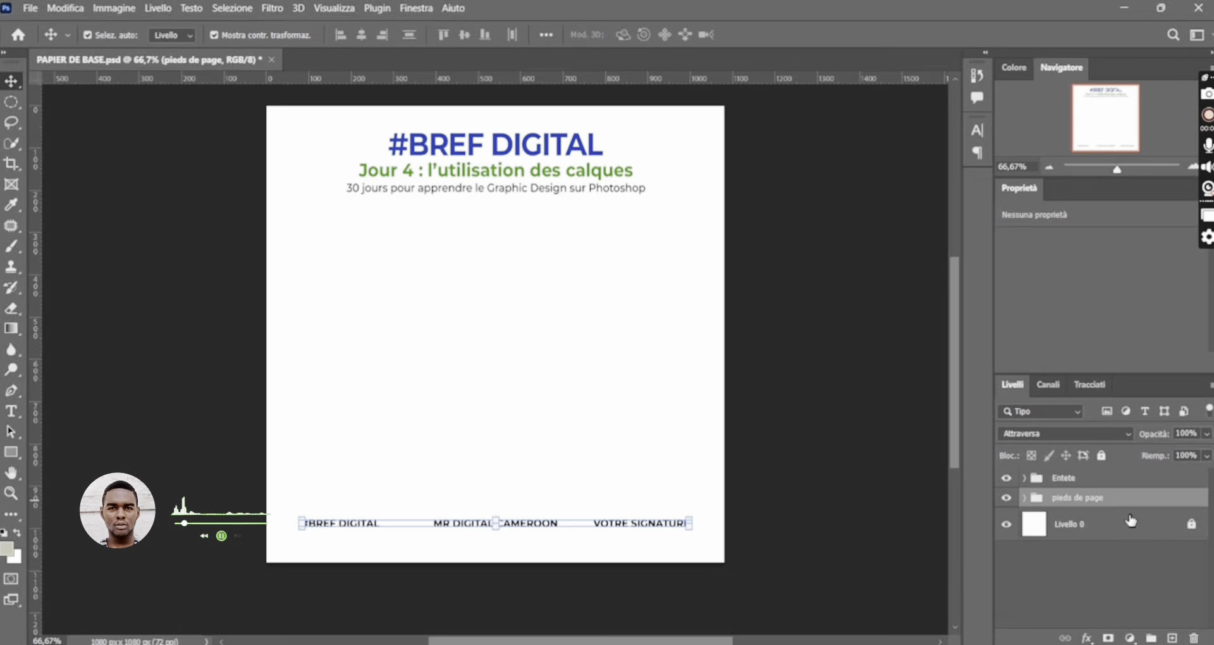
scroll(1068, 516, "up", 1)
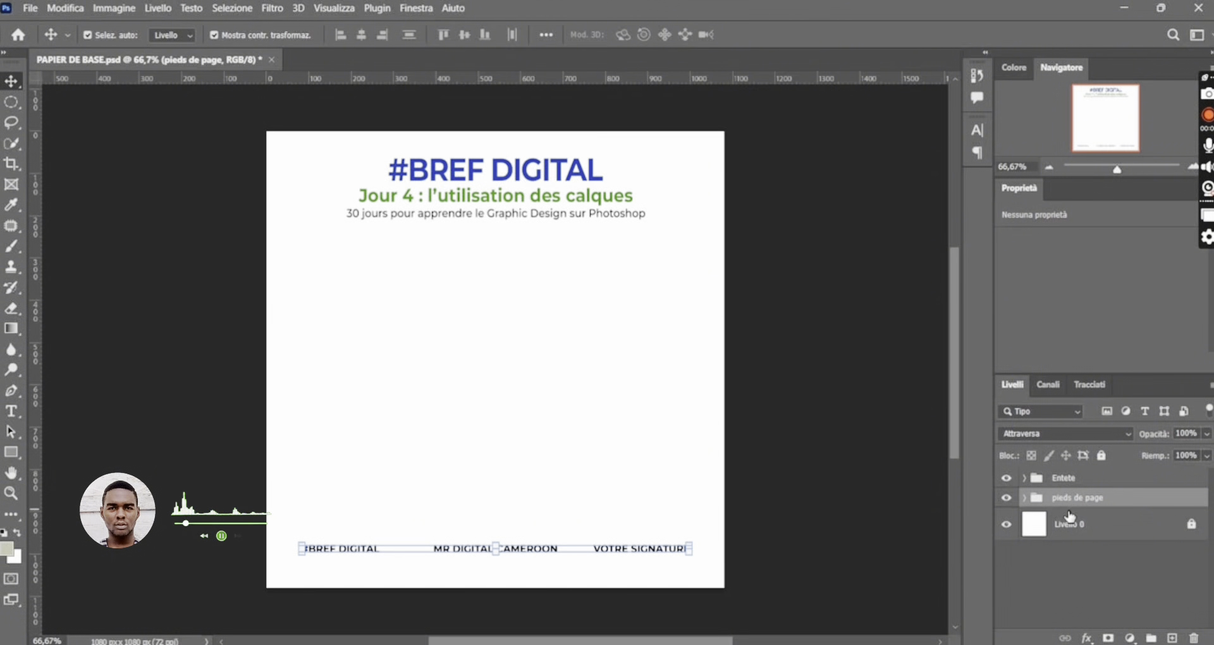
- Examine which text layers the Entete and pieds de page groups contain, and collapse both groups
scroll(1070, 503, "down", 1)
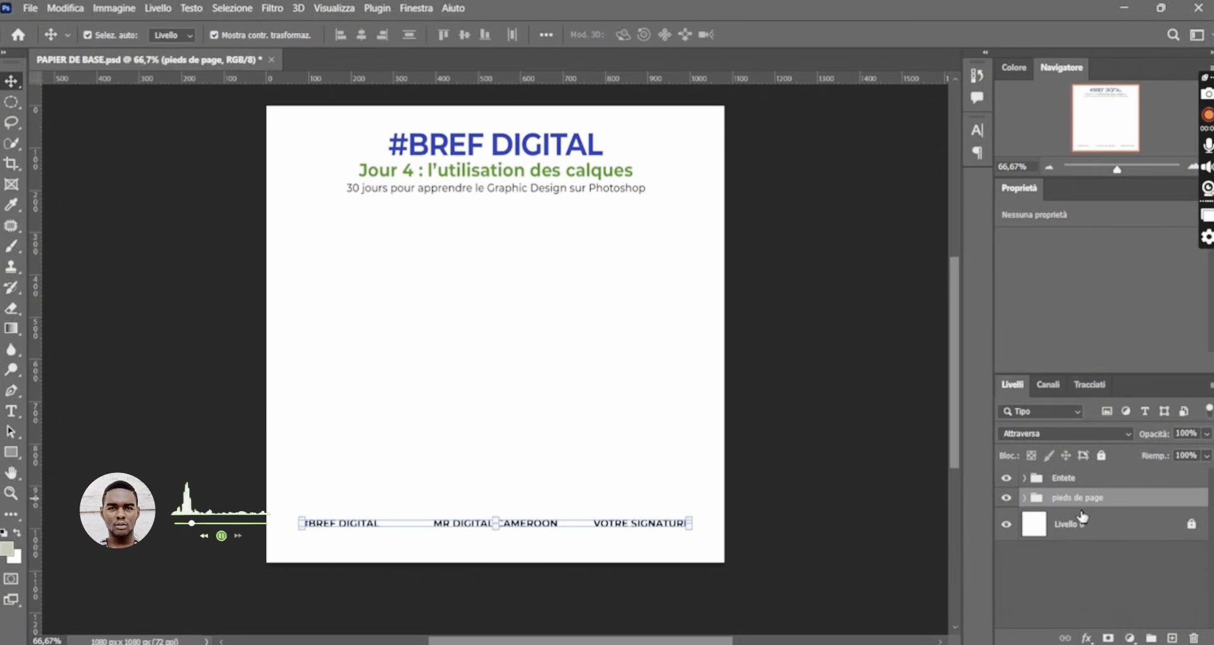
left_click(1024, 498)
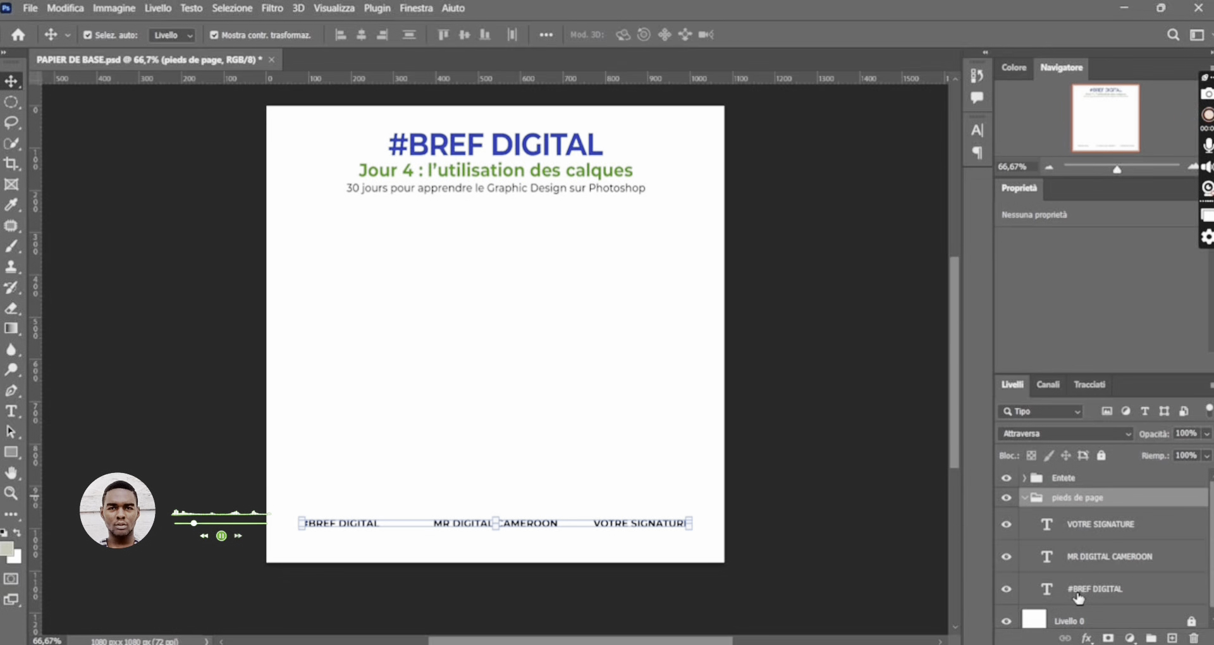
left_click(1024, 478)
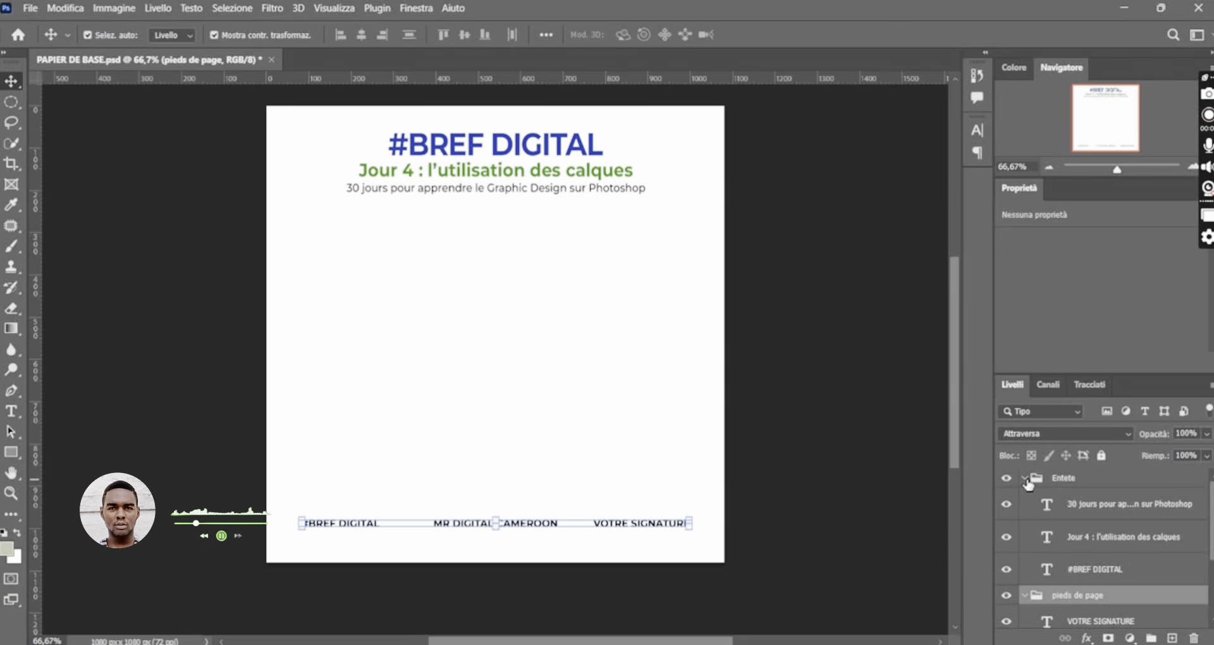
left_click(1024, 478)
left_click(1024, 498)
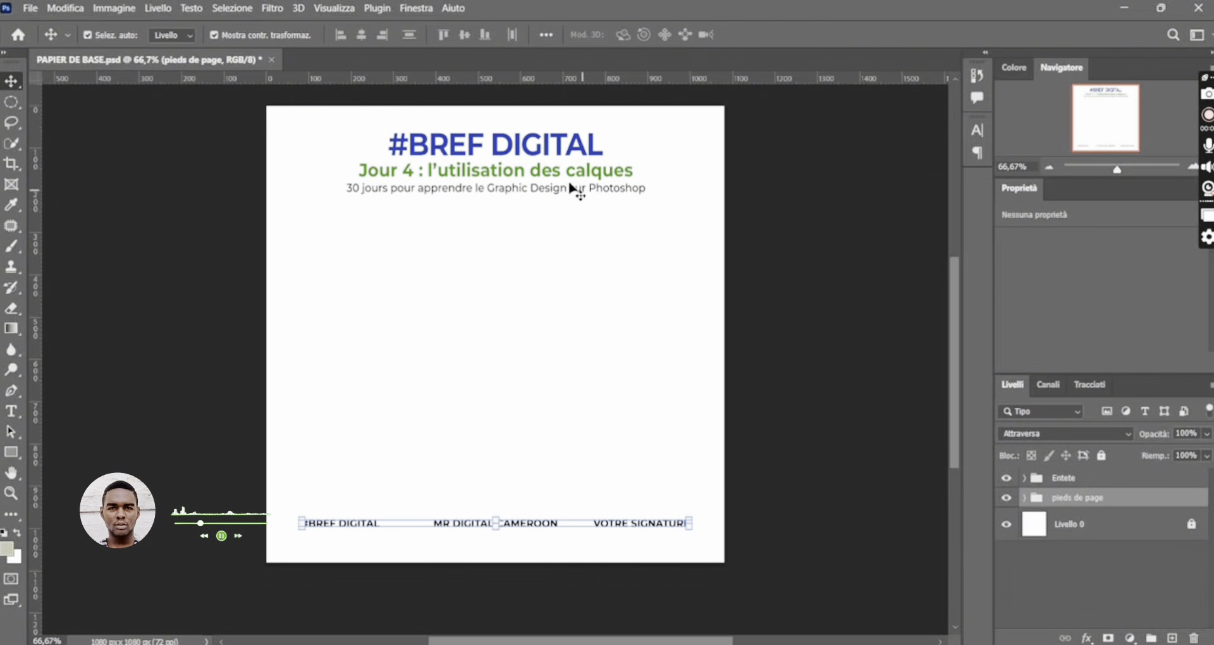
left_click(512, 138)
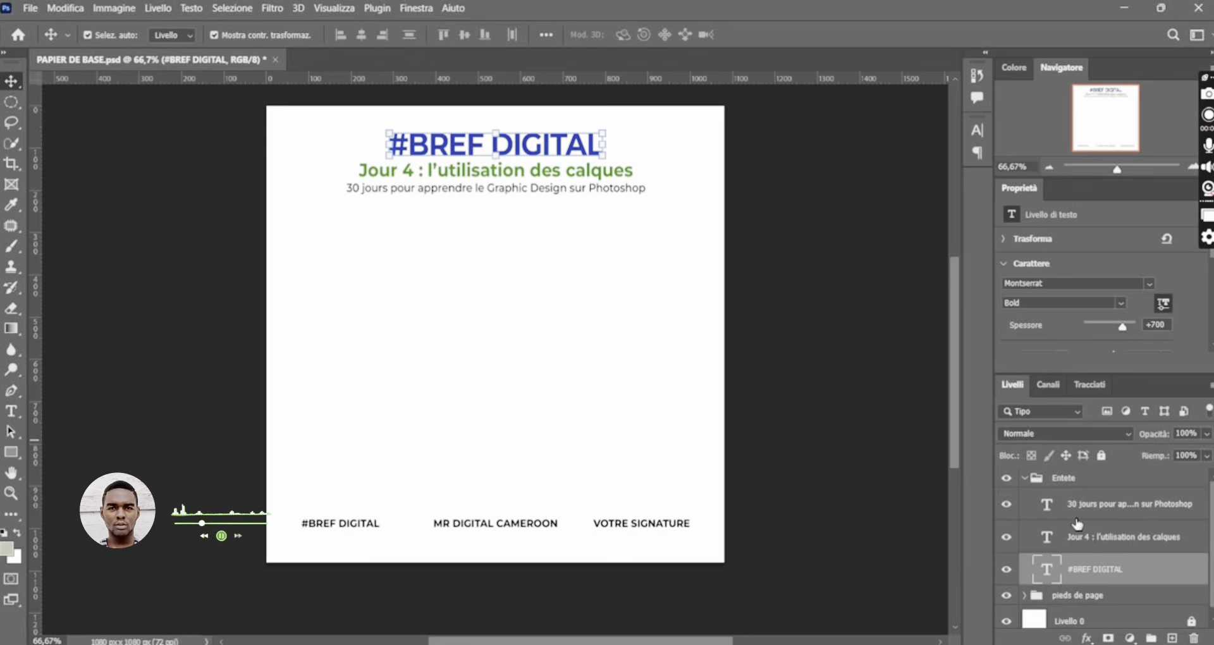
left_click(1027, 478)
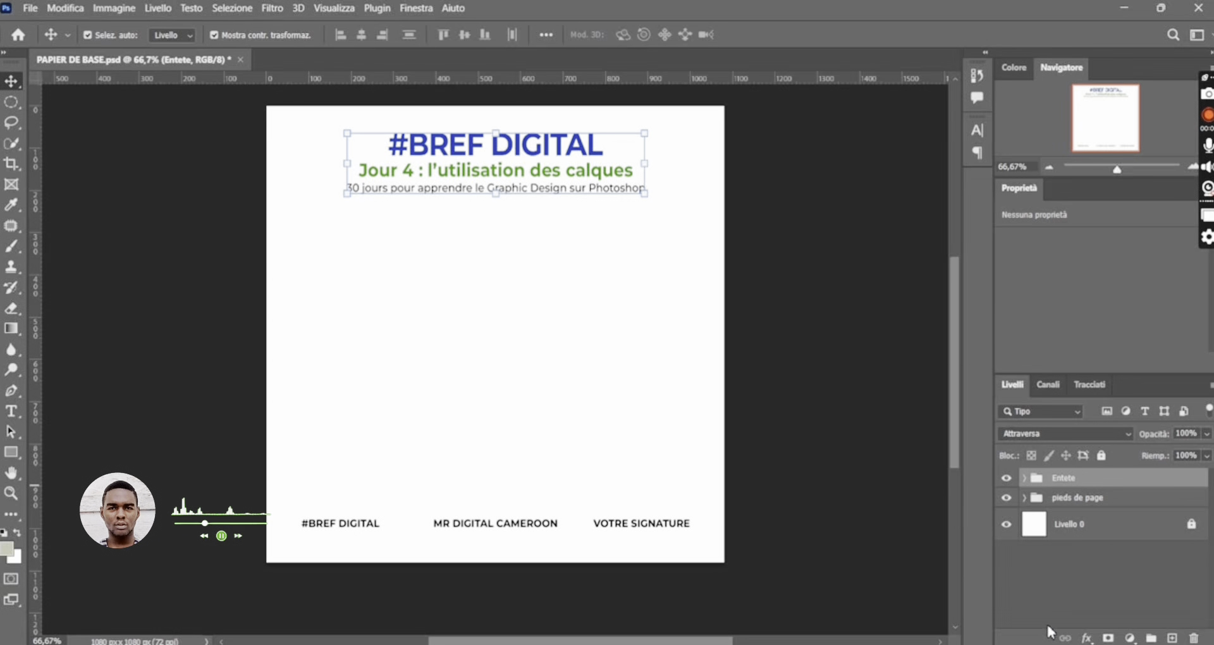
- Link the three text layers VOTRE SIGNATURE, MR DIGITAL CAMEROON and #BREF DIGITAL inside the pieds de page group
left_click(1024, 498)
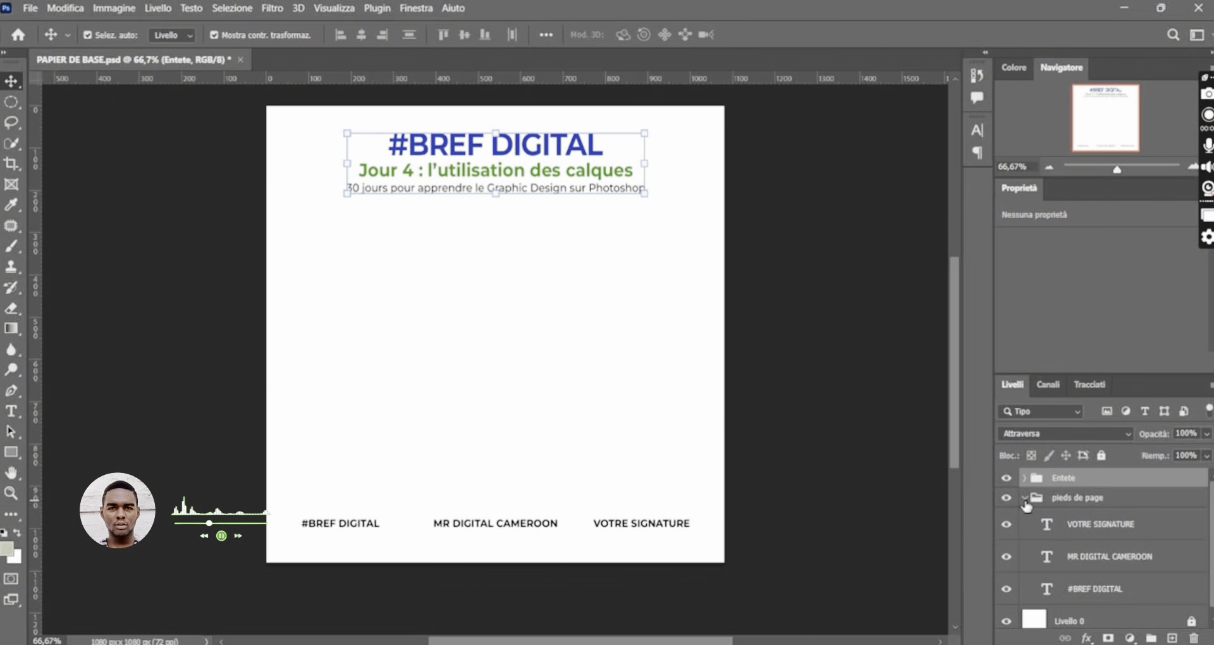
left_click(1113, 529)
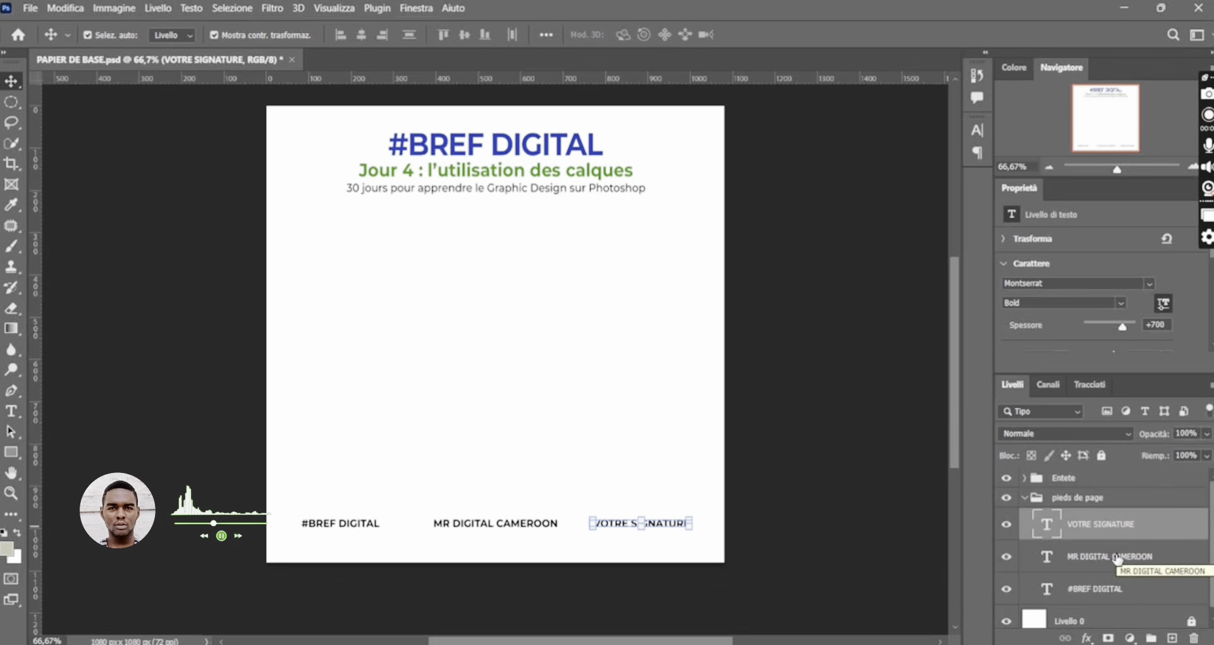
left_click(1120, 557)
left_click(1106, 590)
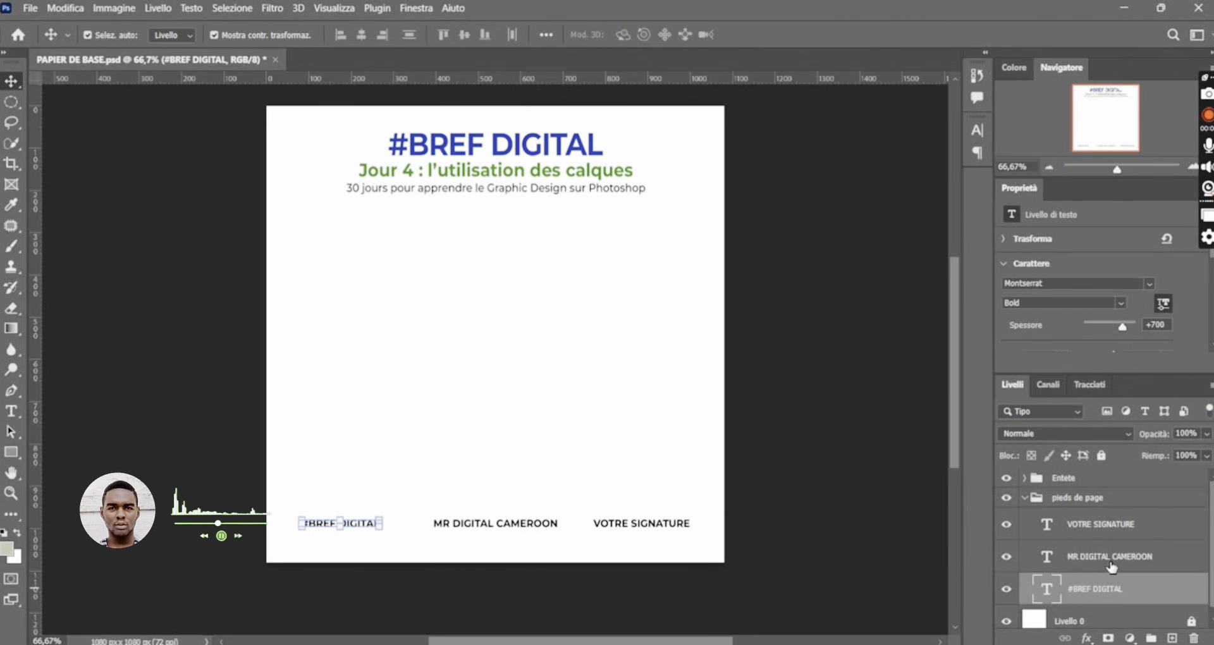
left_click(1112, 567, "shift")
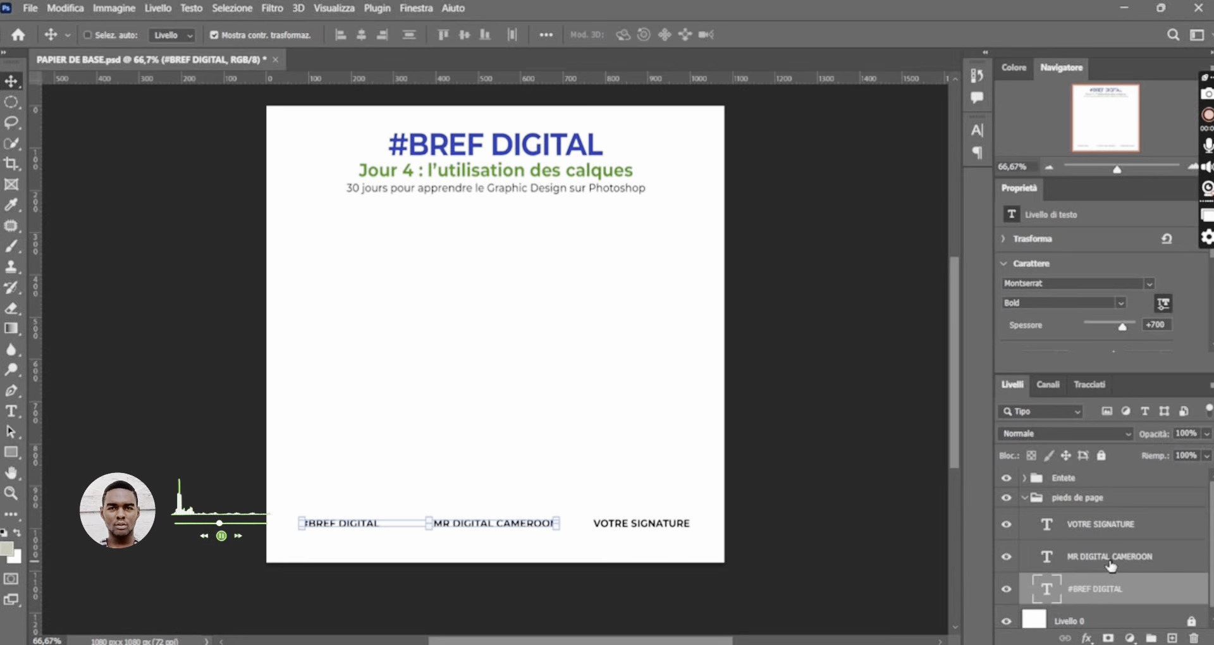
left_click(1106, 524, "shift")
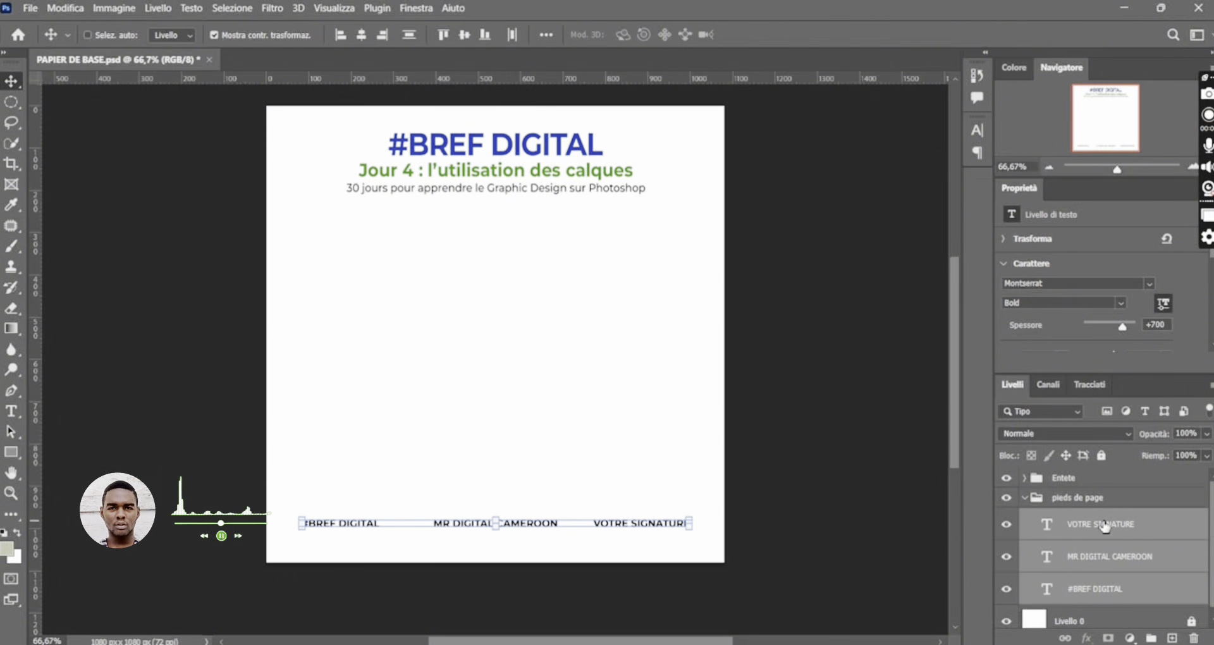
left_click(1065, 639)
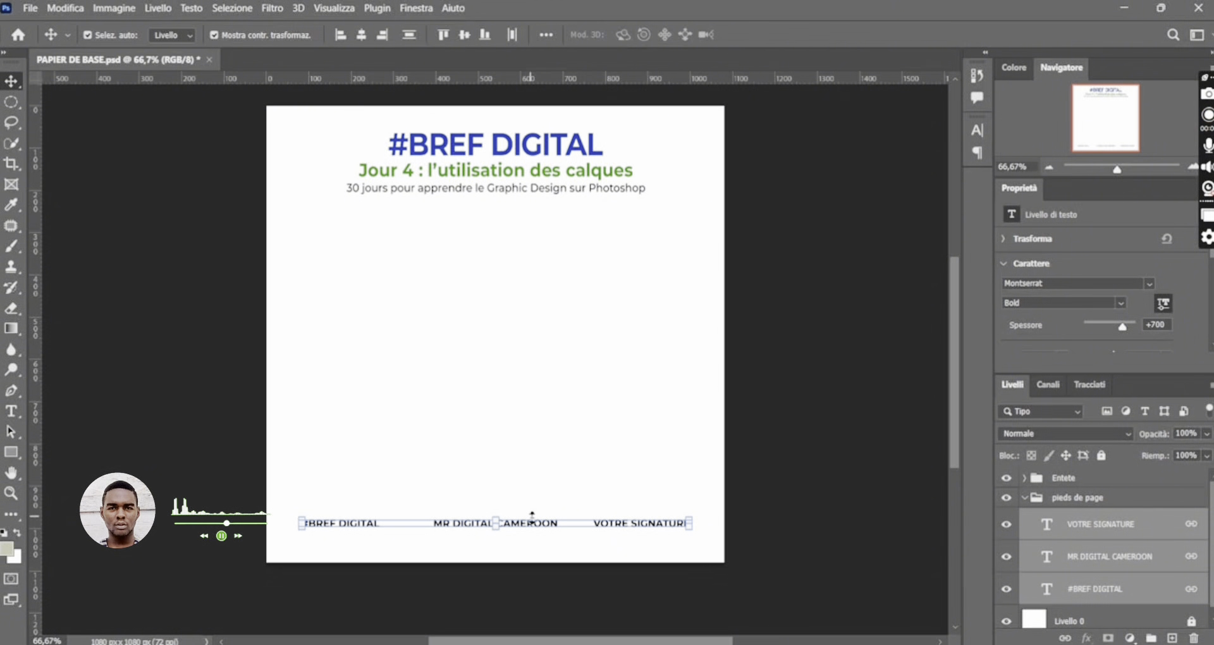
- Try to move the linked footer texts together up the page, and undo the move
left_click_drag(530, 529, 557, 485)
key("ctrl+z")
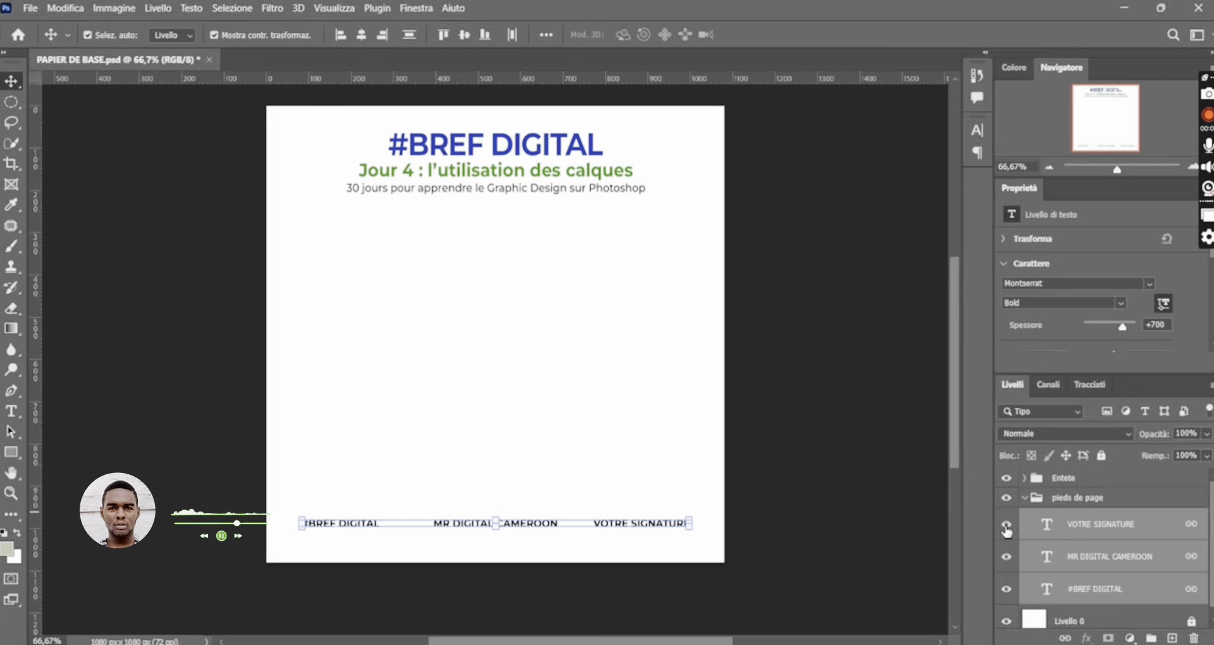
- Apply a Color Overlay to the pieds de page group in blue 04287a, sampled from the #BREF DIGITAL heading
left_click(1025, 500)
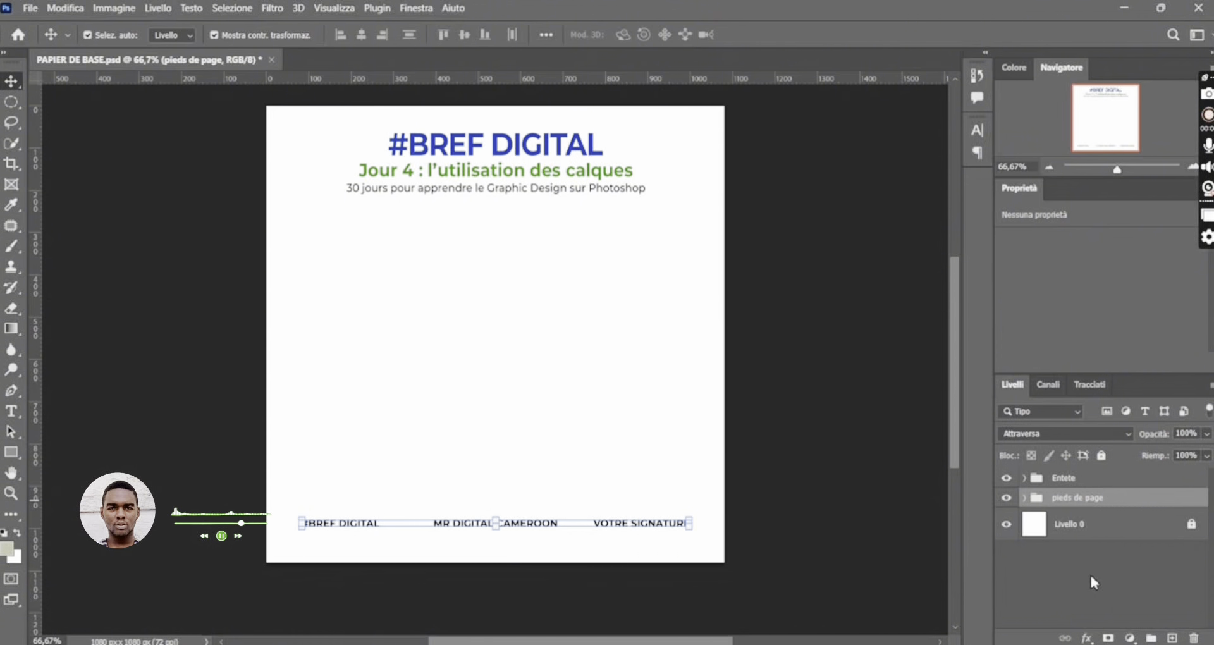
left_click(1085, 639)
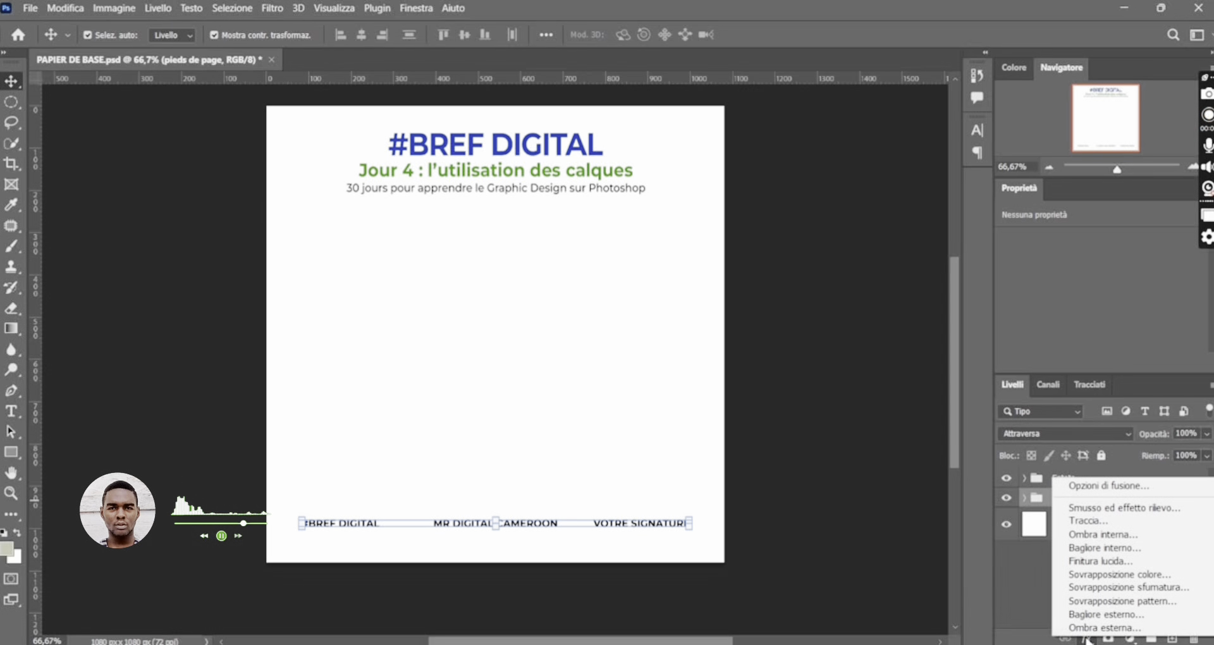
left_click(1138, 575)
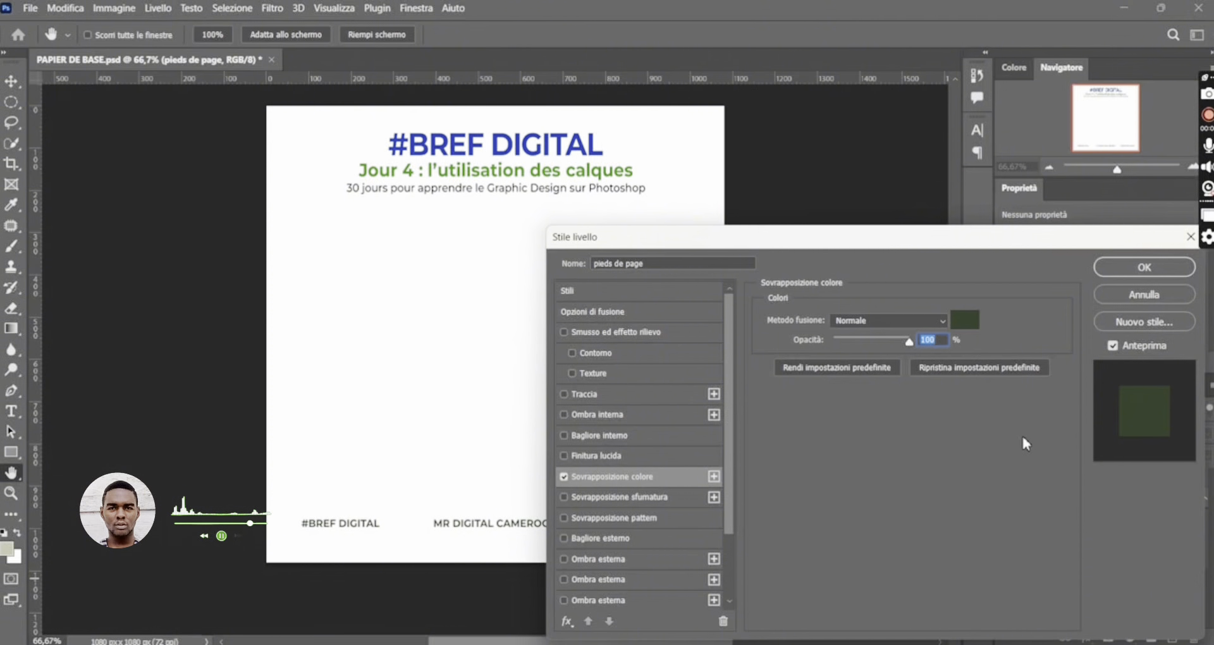
left_click(978, 321)
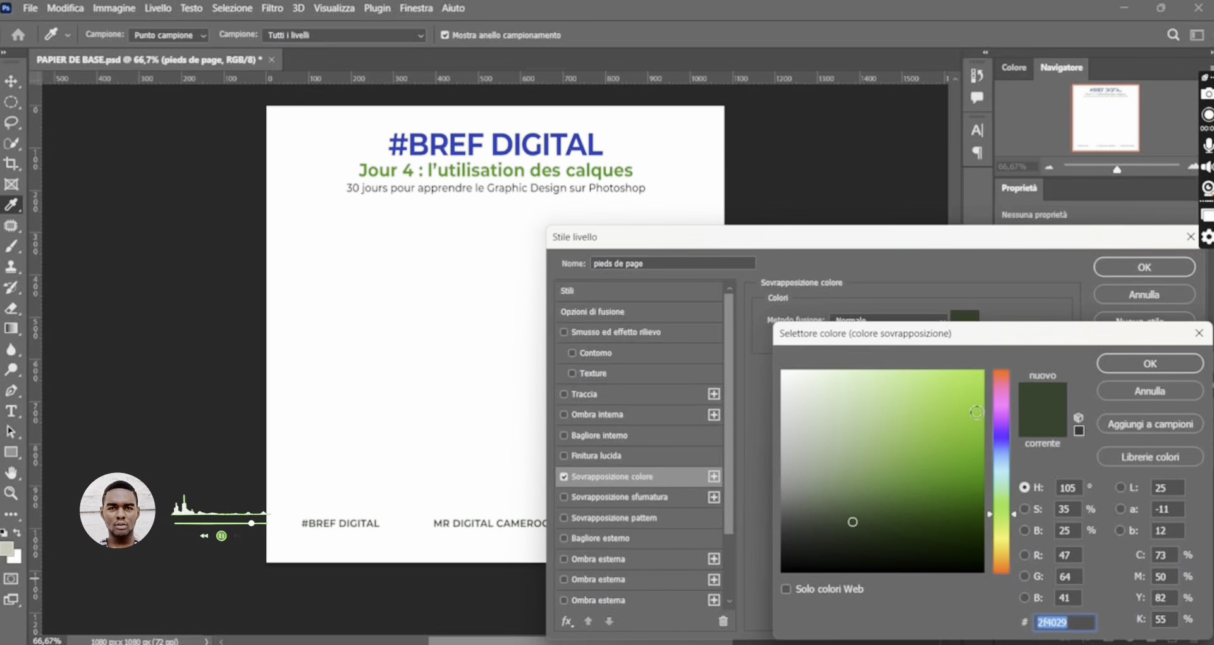
left_click(976, 412)
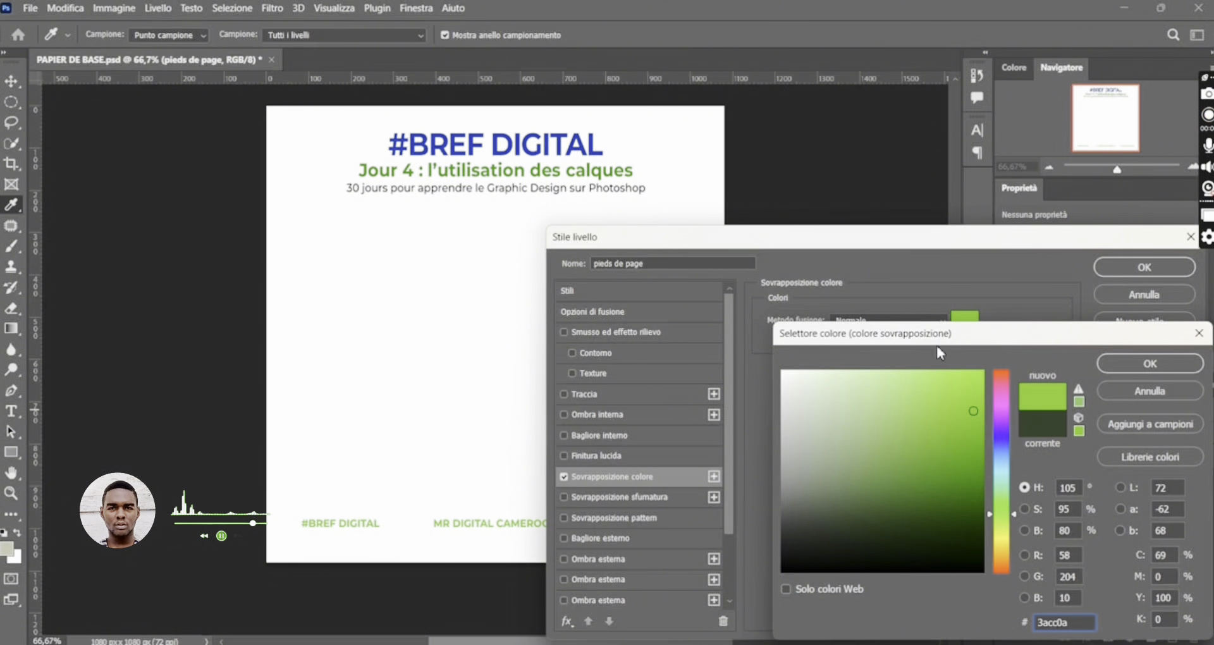
left_click(499, 143)
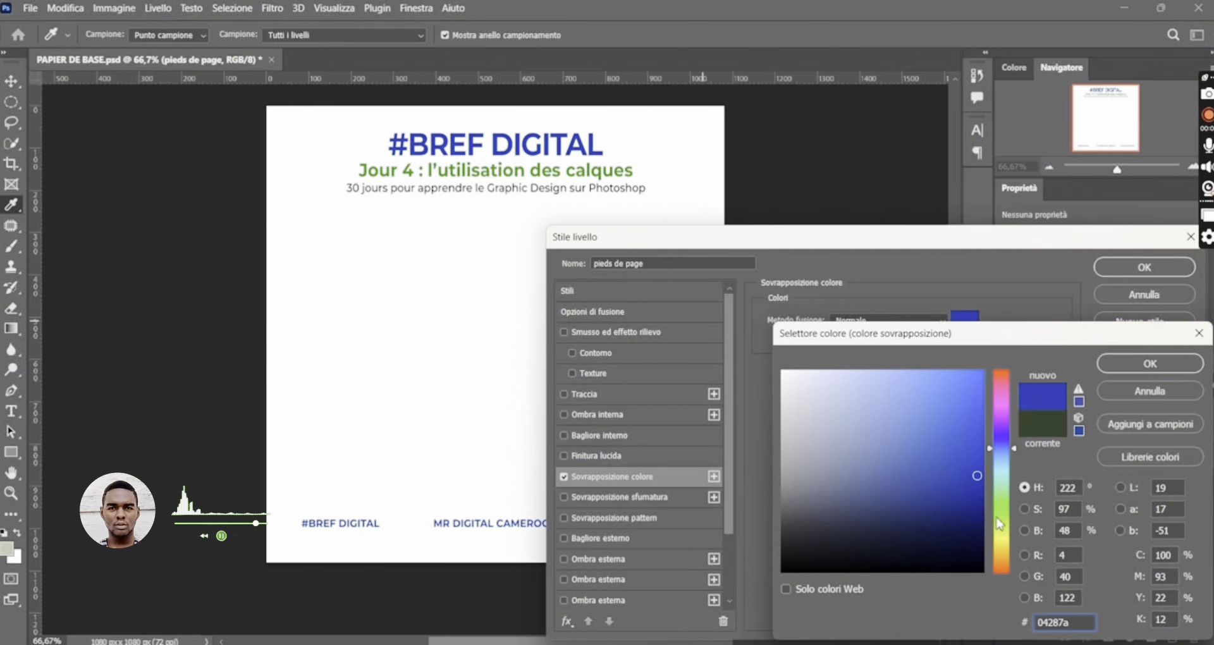
left_click_drag(876, 551, 782, 567)
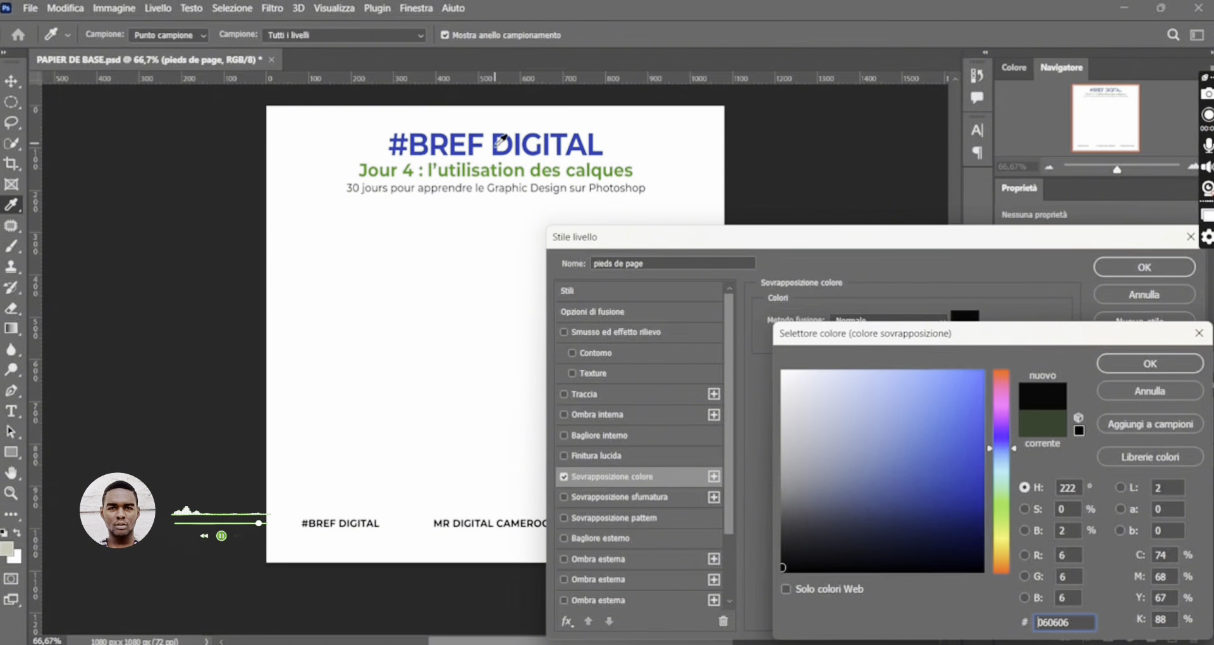
left_click(495, 148)
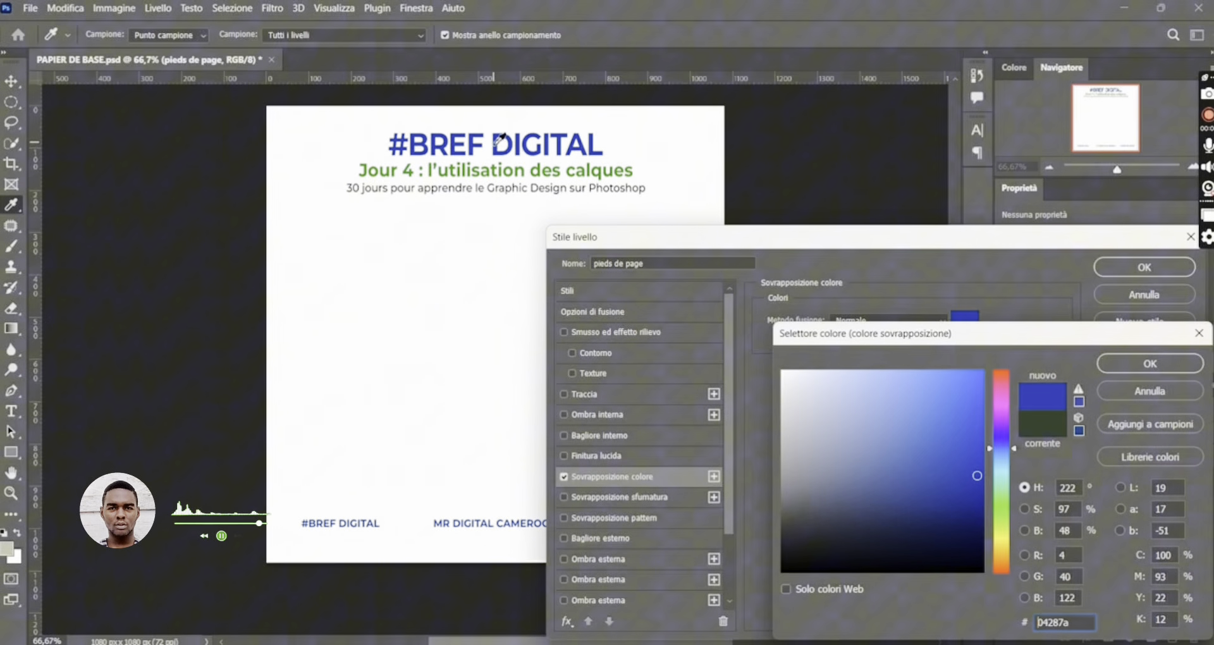
left_click(1142, 365)
left_click(1143, 268)
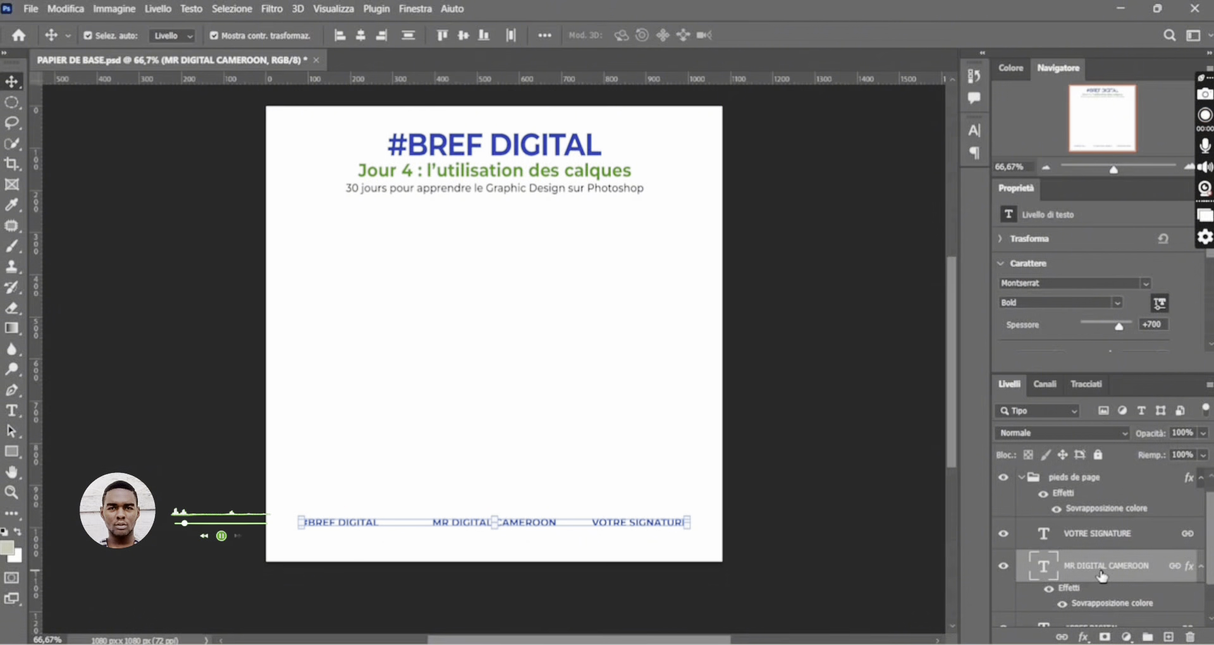
- Inspect the Color Overlay settings of MR DIGITAL CAMEROON, and hide and reshow the pieds de page group's Color Overlay for comparison
double_click(1101, 604)
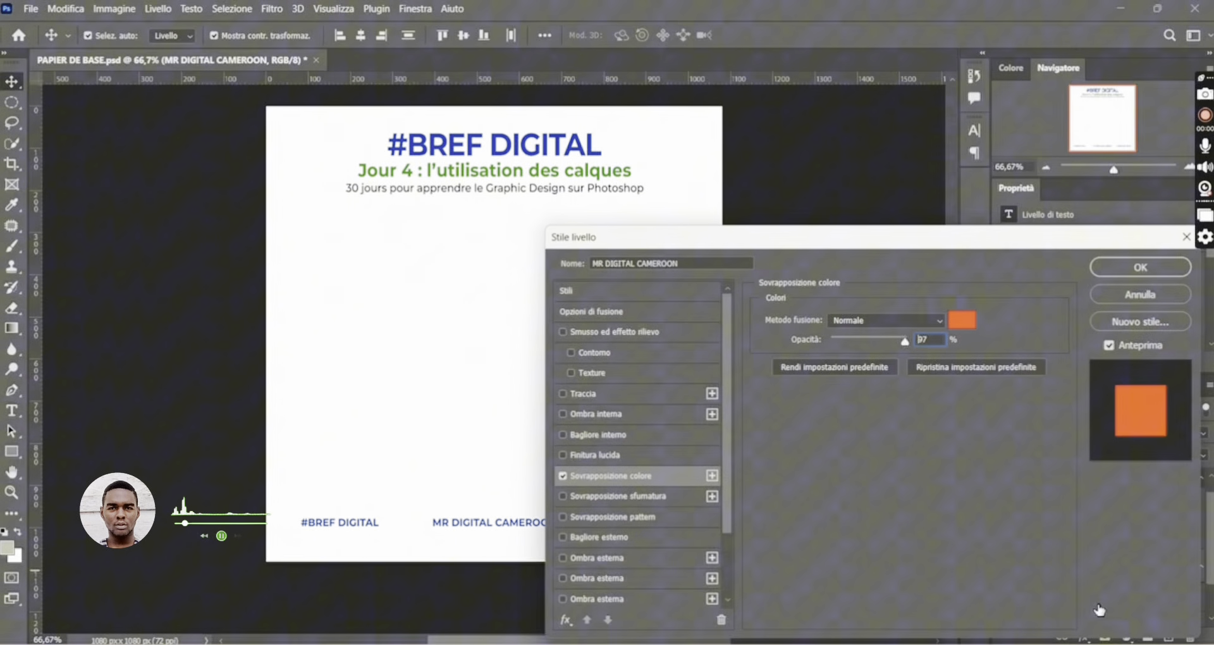
left_click(1139, 267)
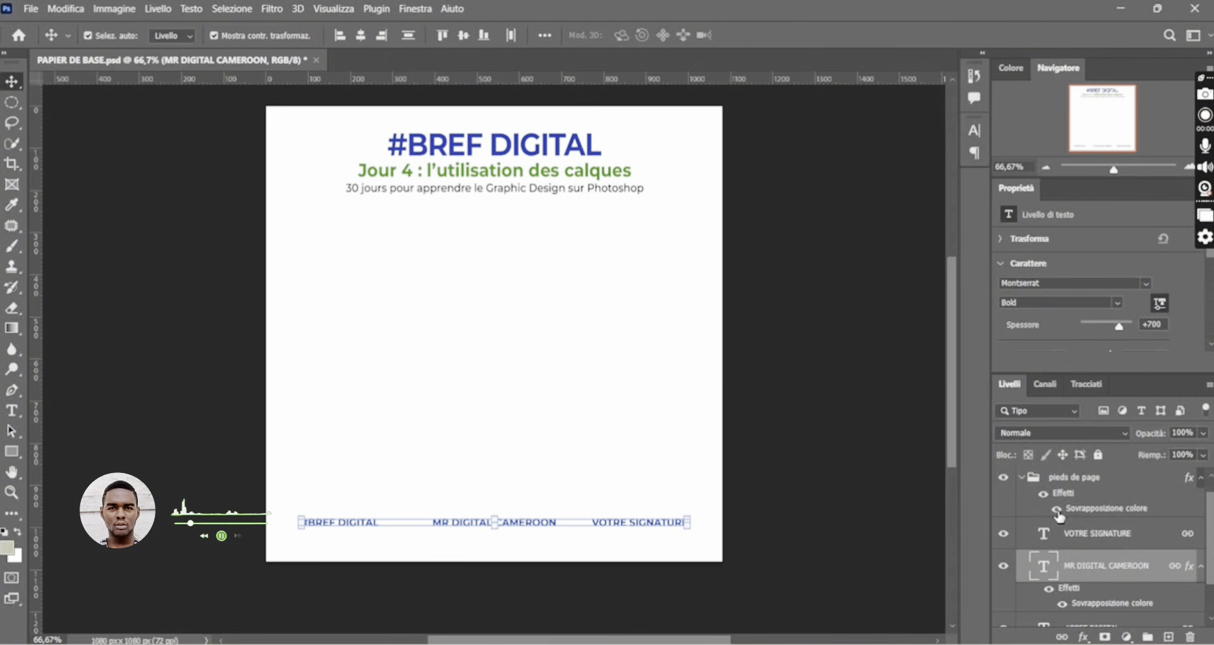
left_click(1057, 509)
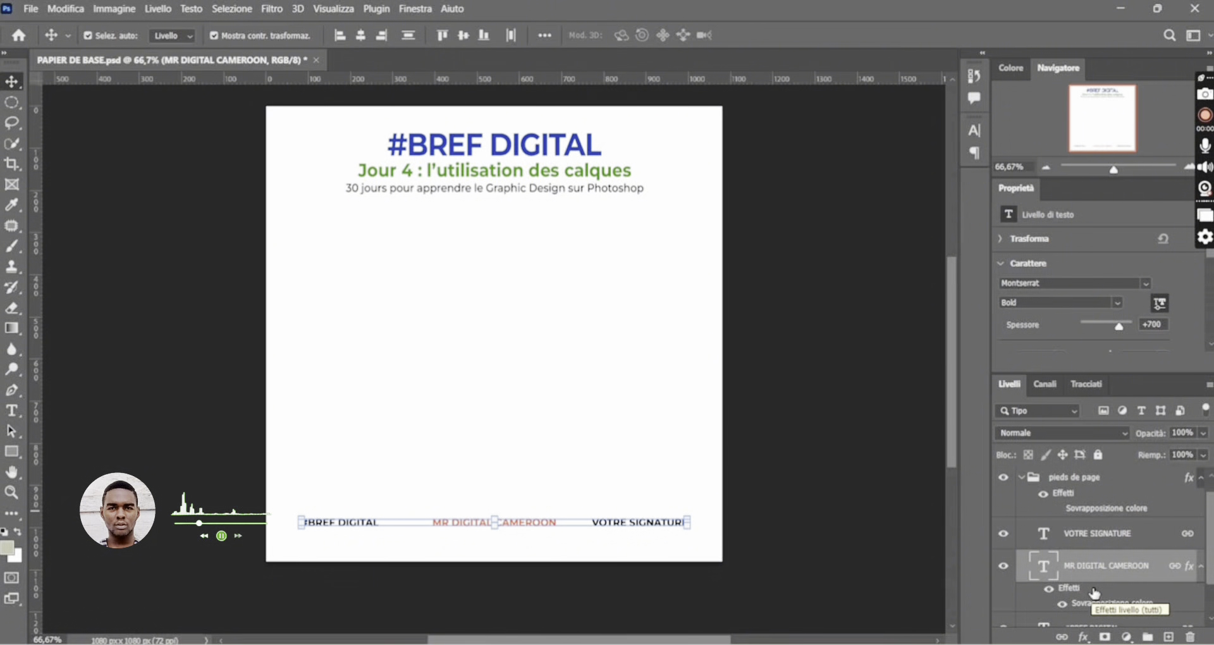
left_click(1056, 508)
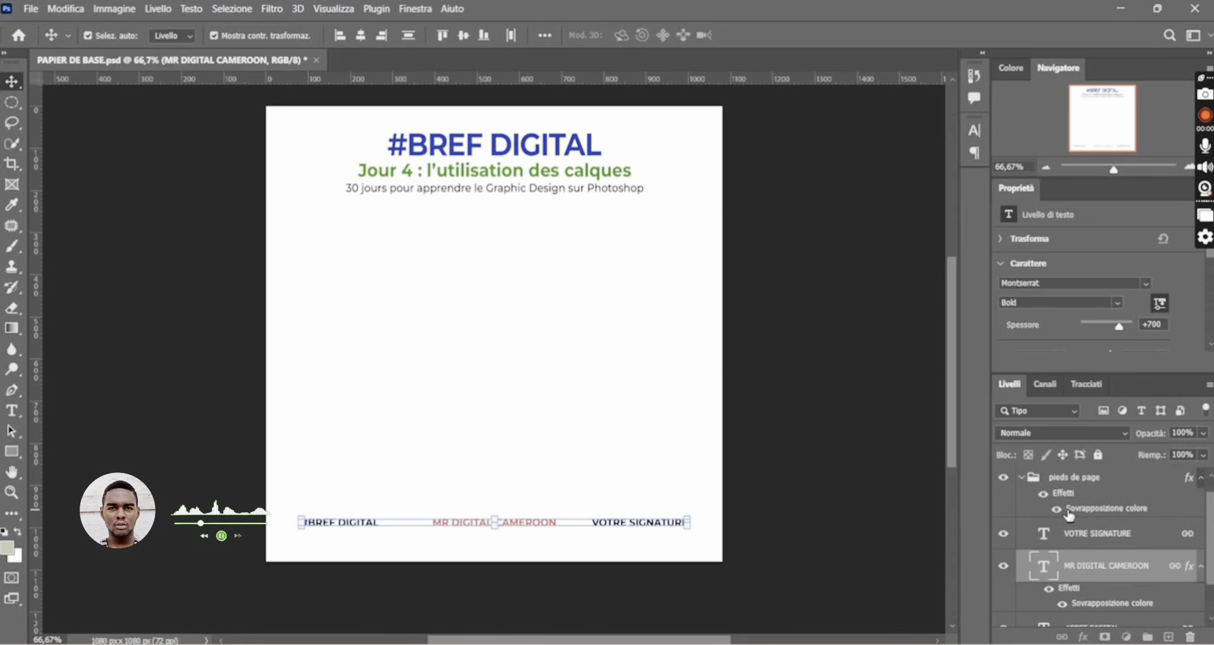
- Add a Gradient Overlay to the MR DIGITAL CAMEROON text layer and disable its own Color Overlay
left_click(1083, 637)
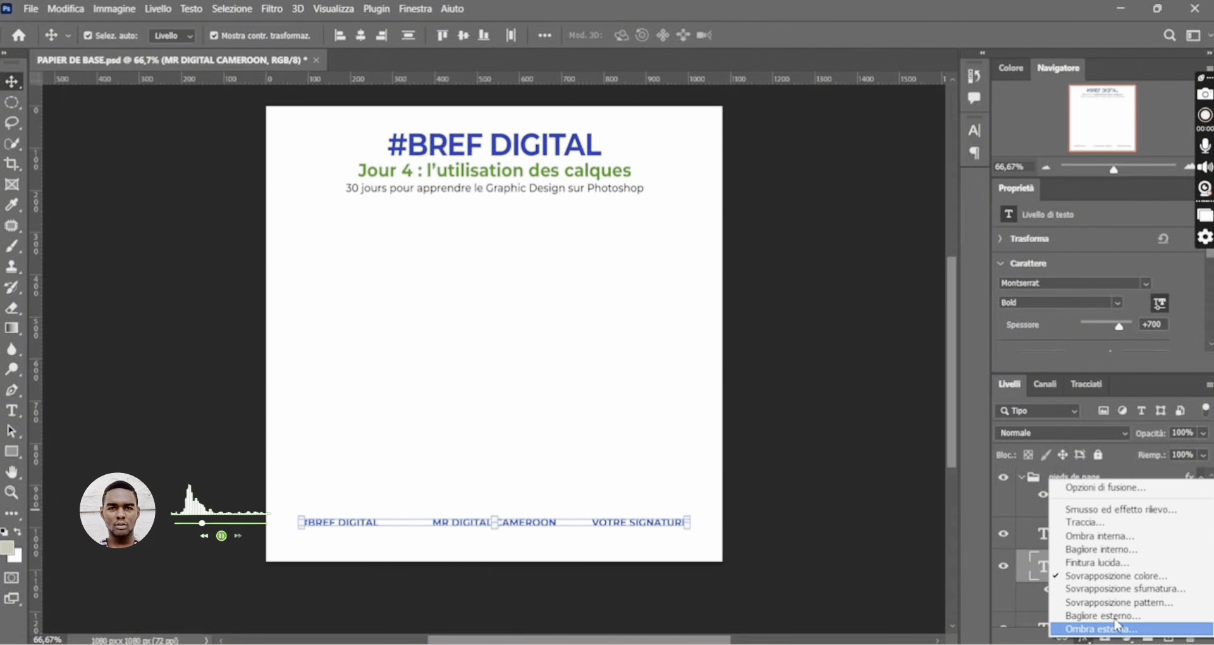
left_click(1130, 594)
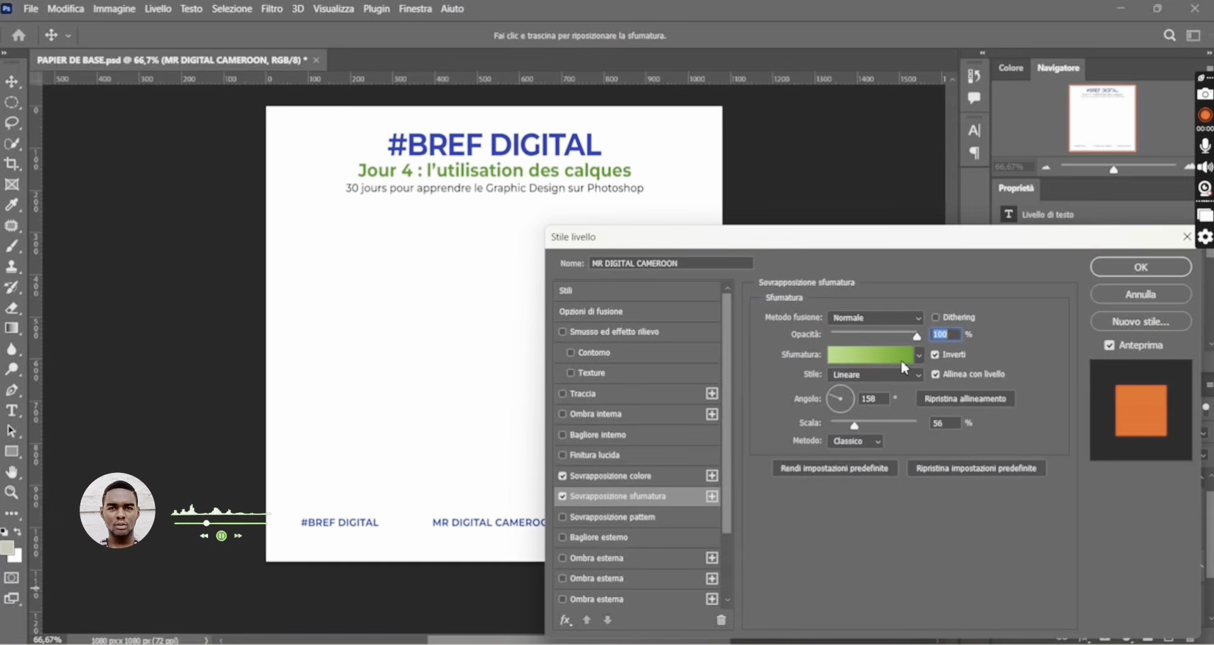
left_click(566, 479)
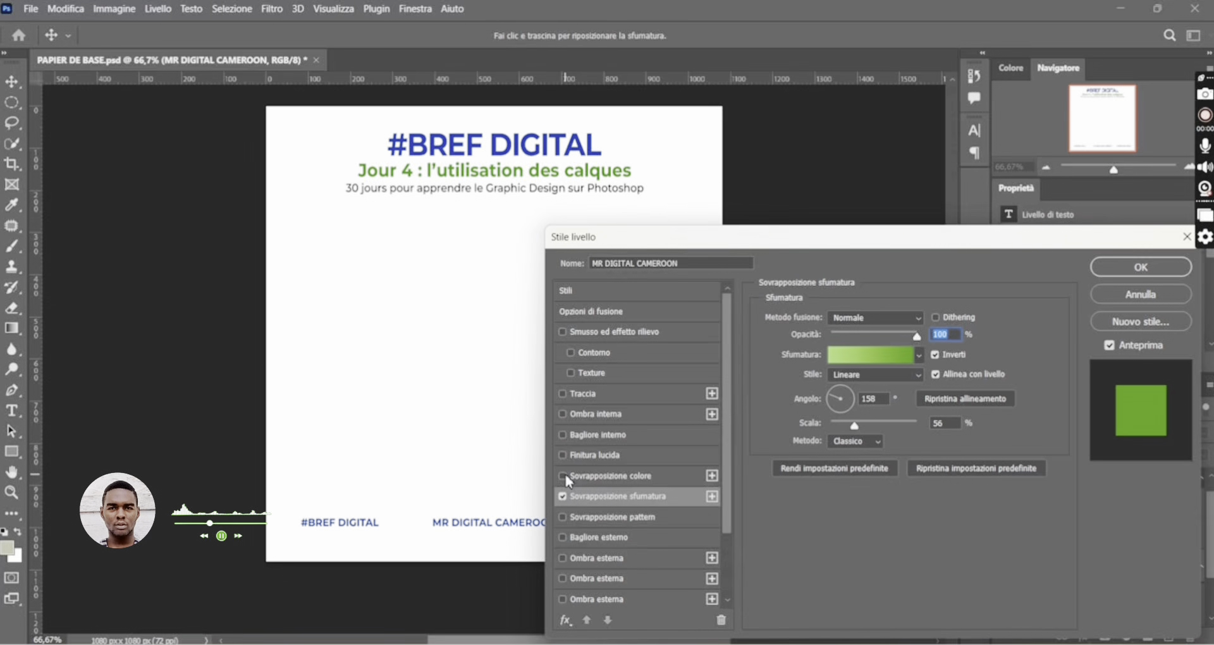
left_click(1139, 267)
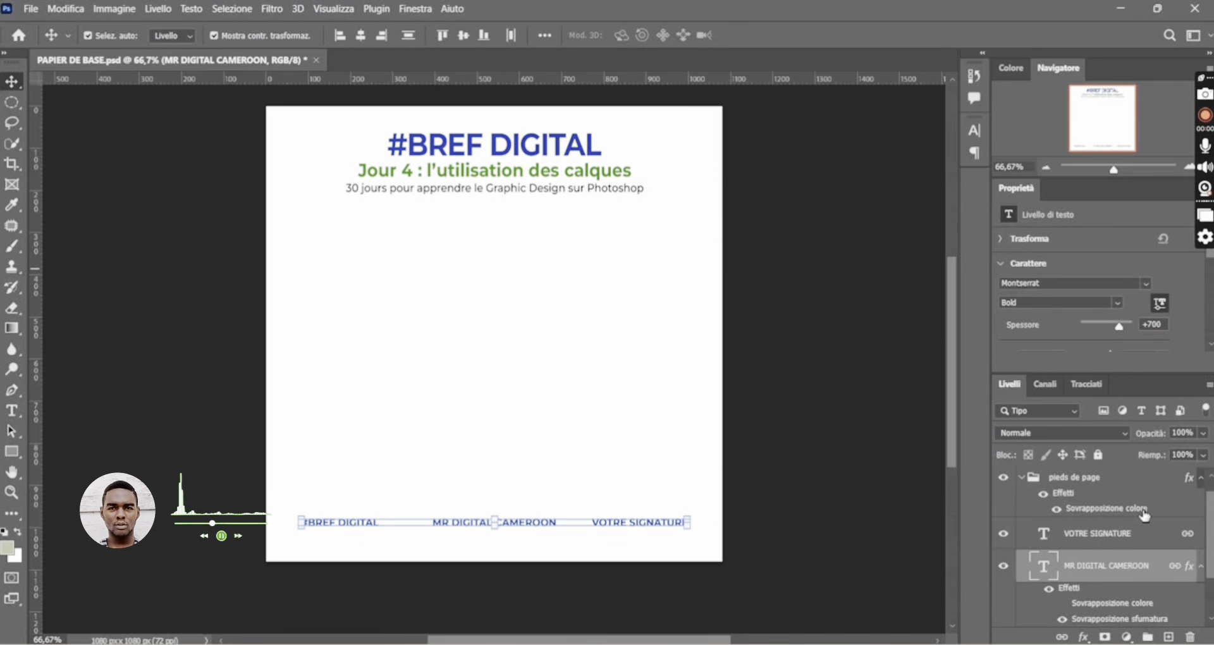
left_click(1107, 509)
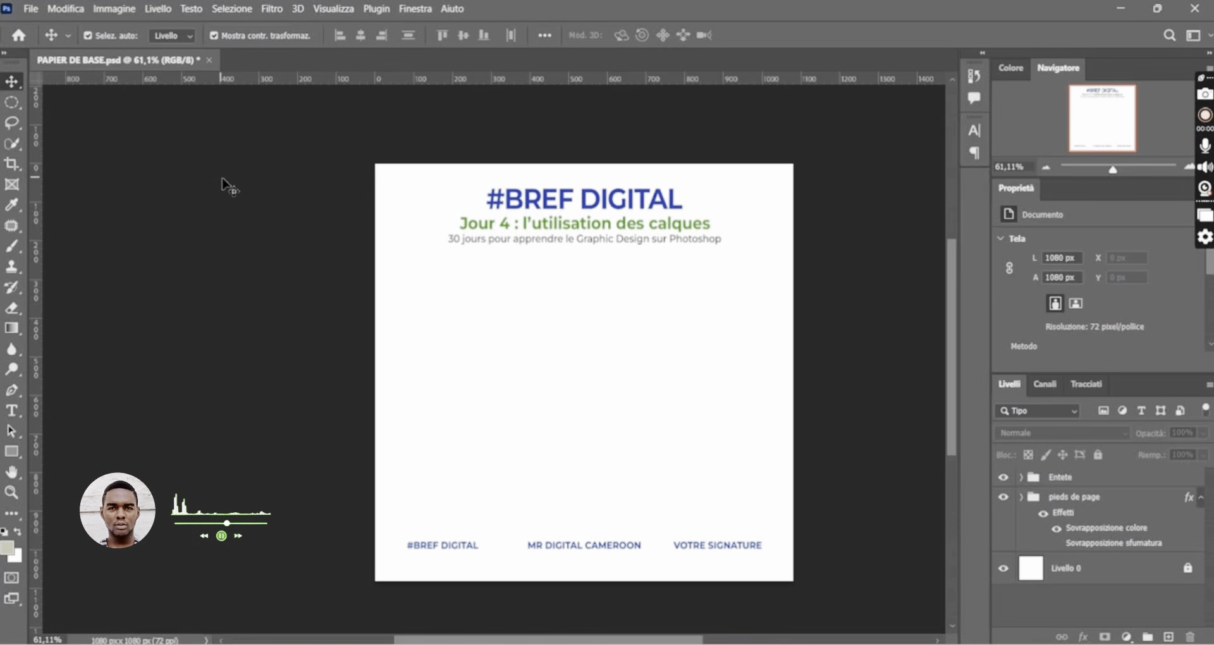
- Save the document as PAPIER DE BASE in a new folder named Jour 4 inside Formation Graphic Design
left_click(31, 9)
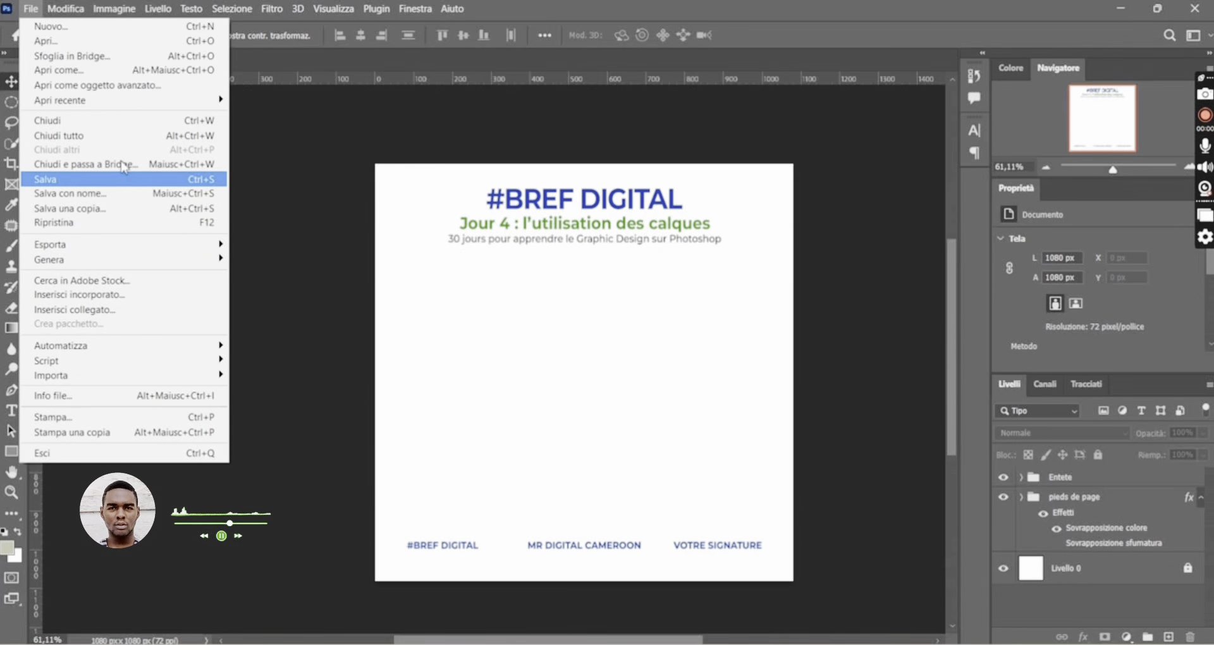
left_click(124, 193)
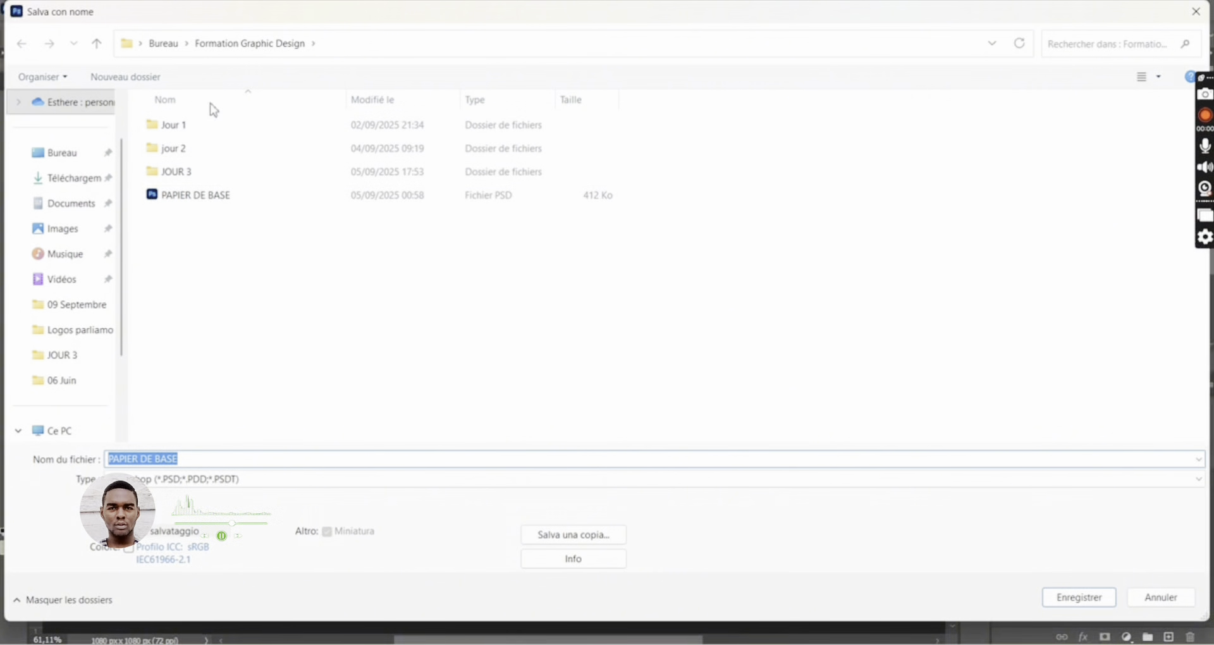
left_click(138, 83)
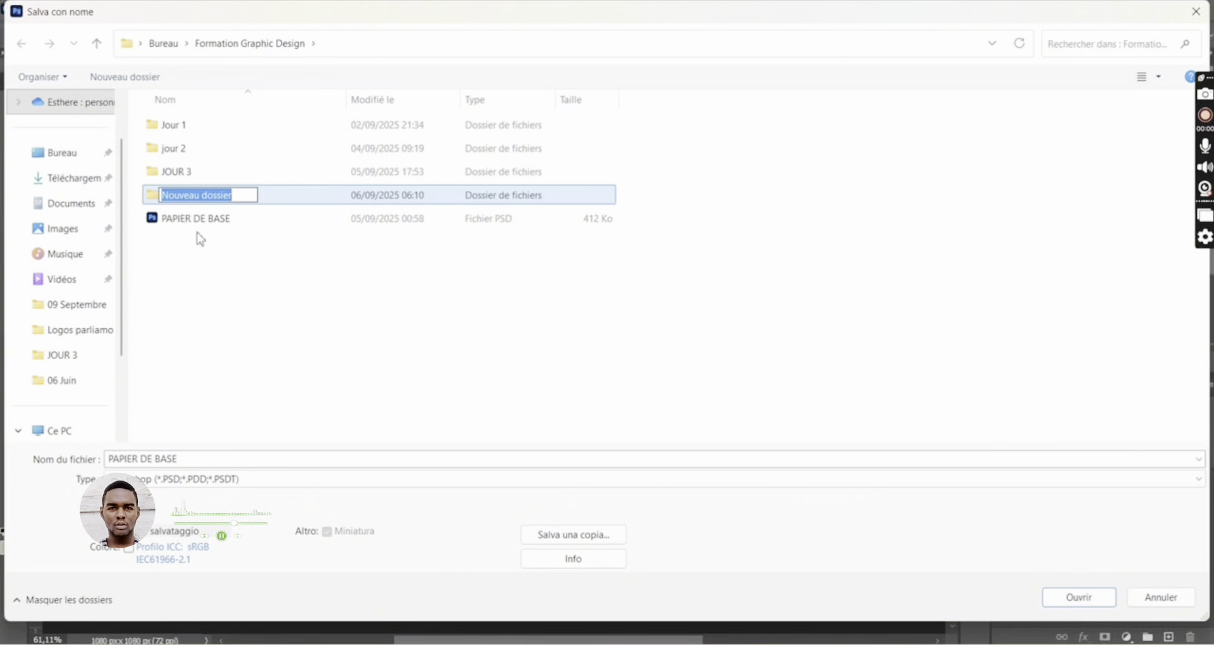
type("Jour ")
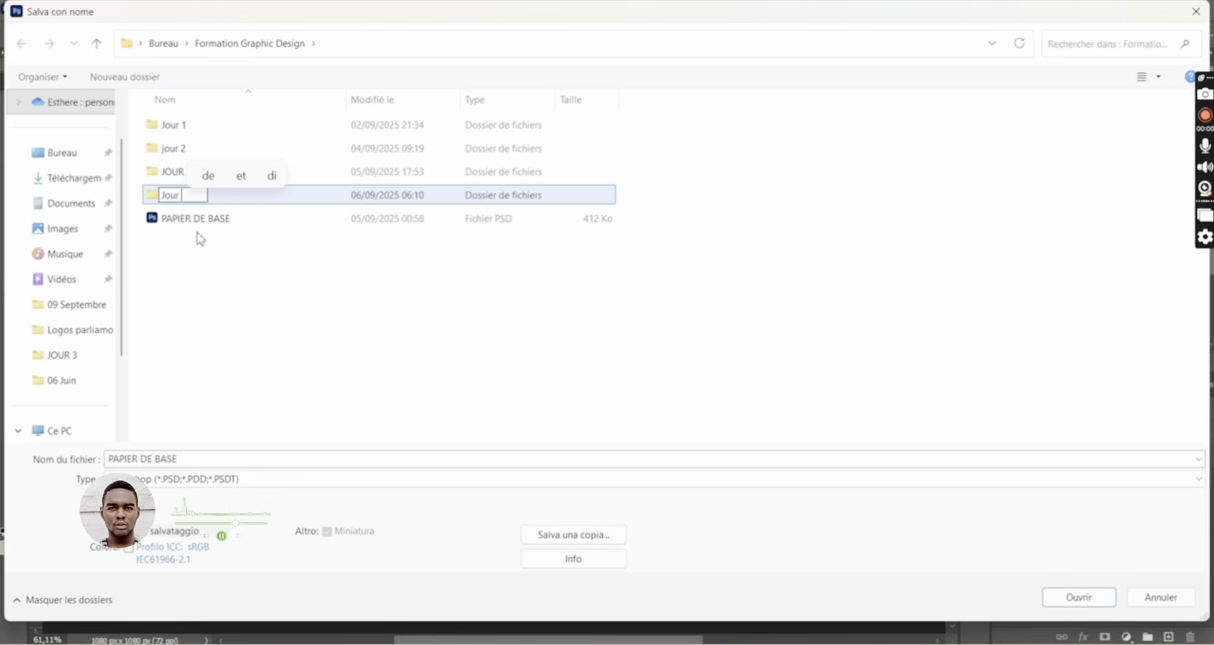
type("4")
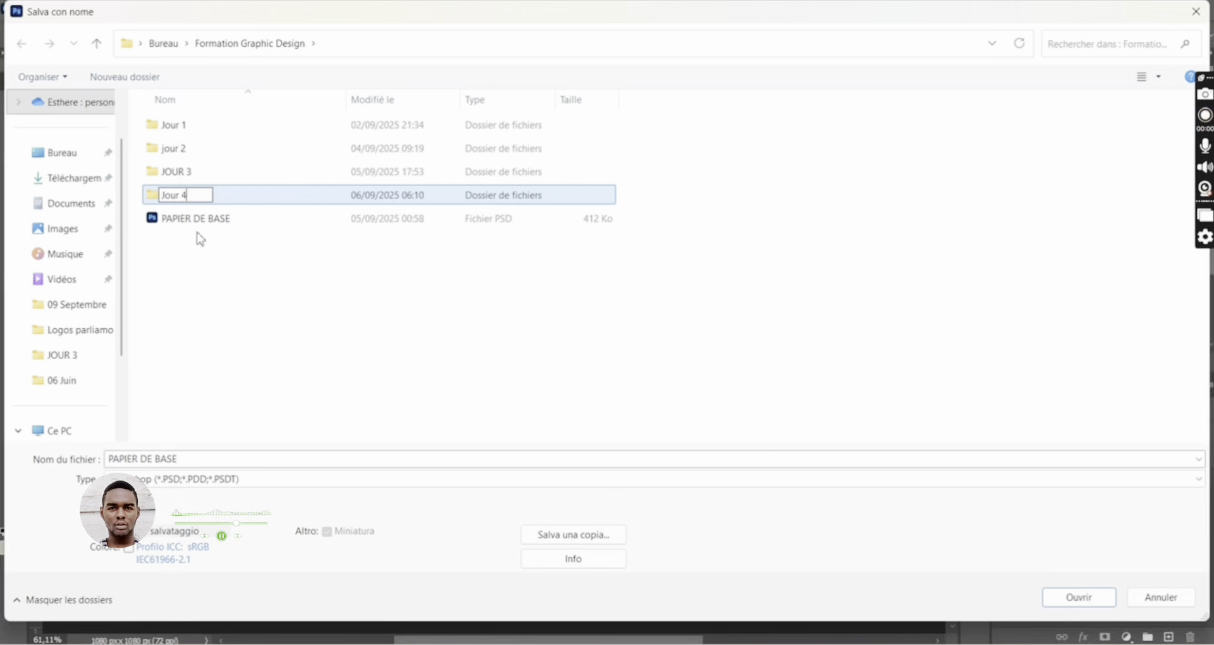
double_click(241, 199)
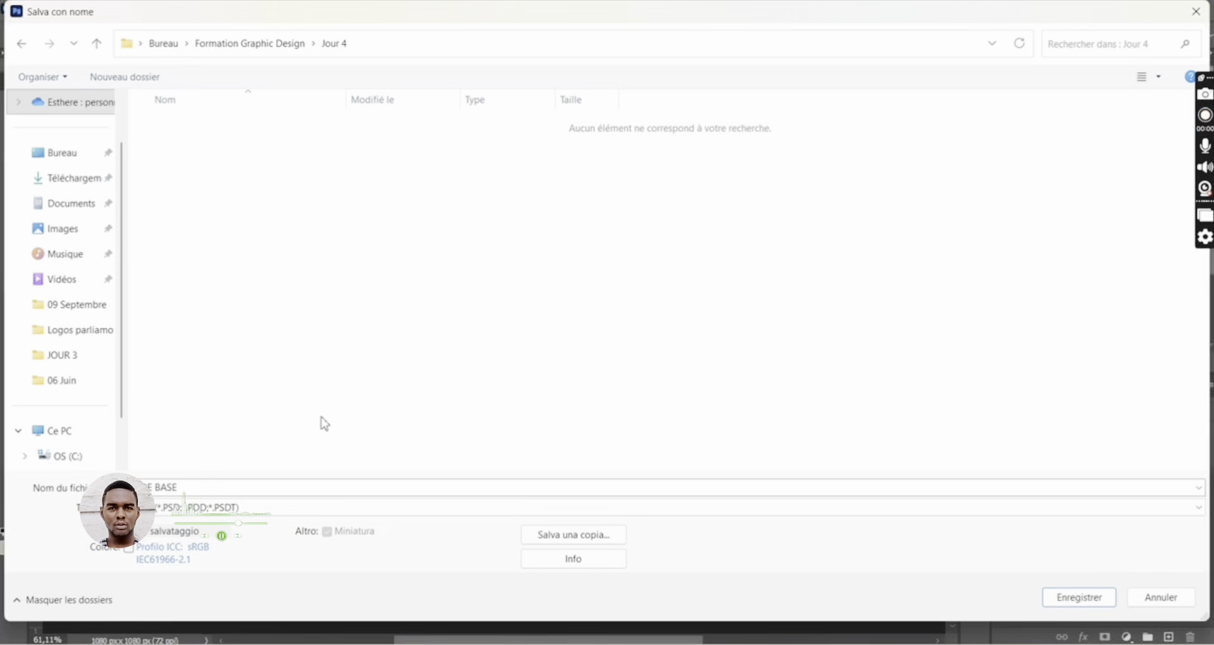
left_click(1078, 601)
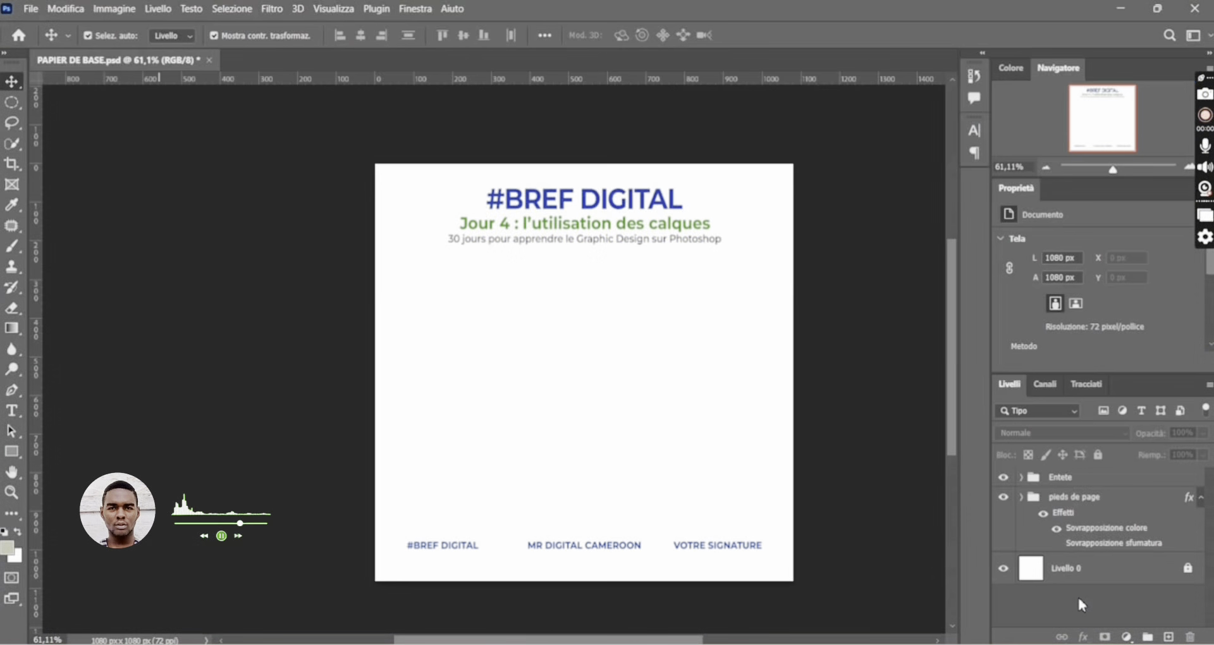
left_click(804, 178)
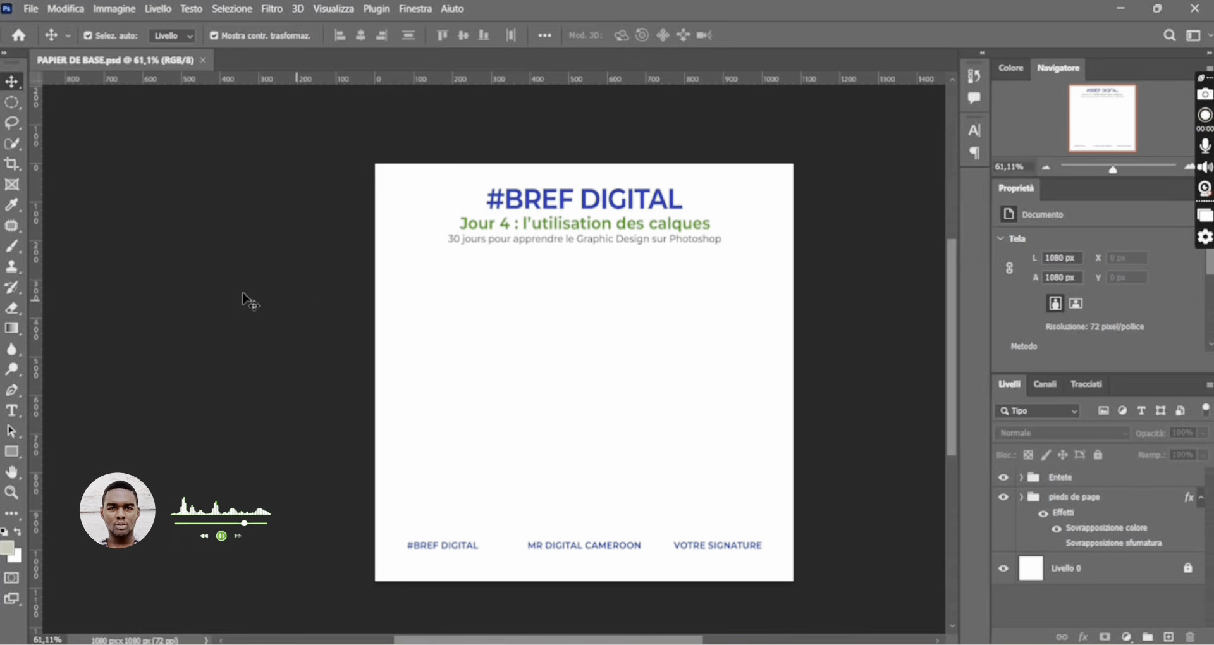
- Place the photo IMG_4966 from the Téléchargements folder into the document as an embedded object
left_click(30, 10)
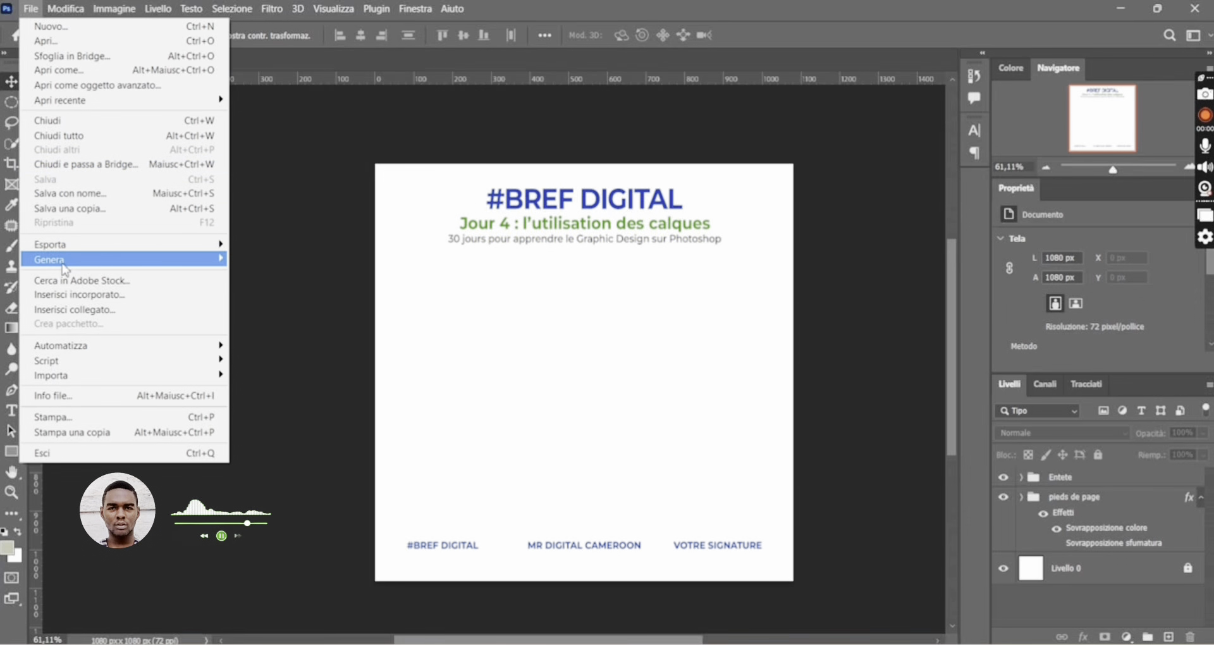
left_click(96, 294)
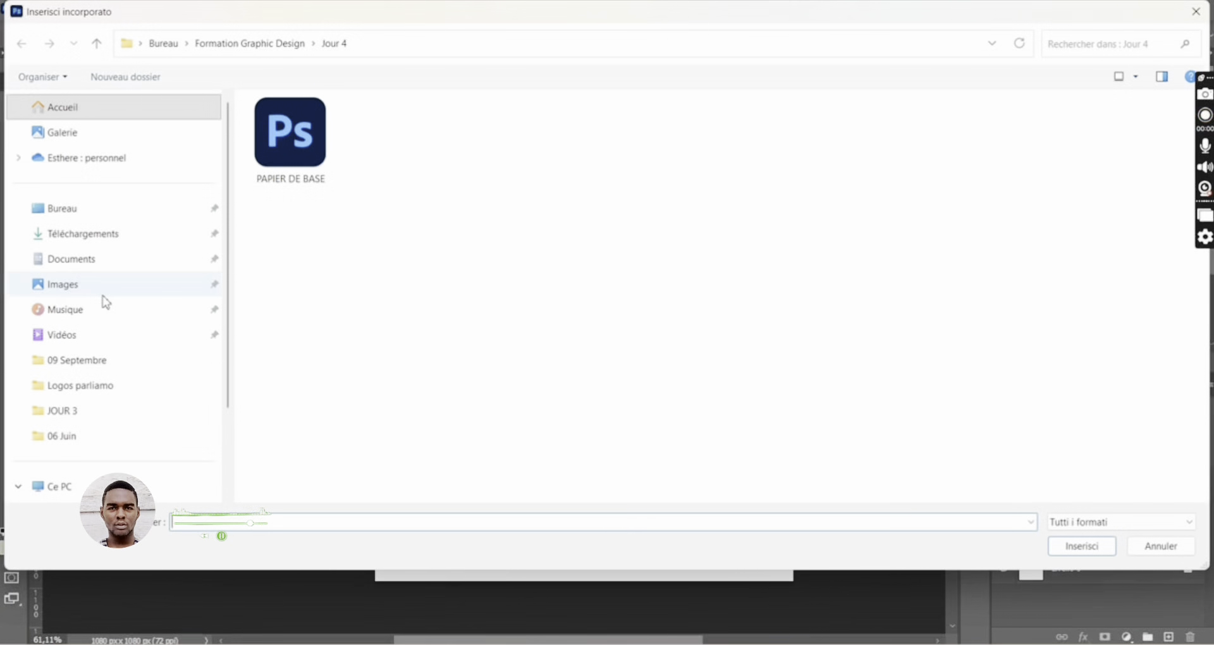
left_click(100, 237)
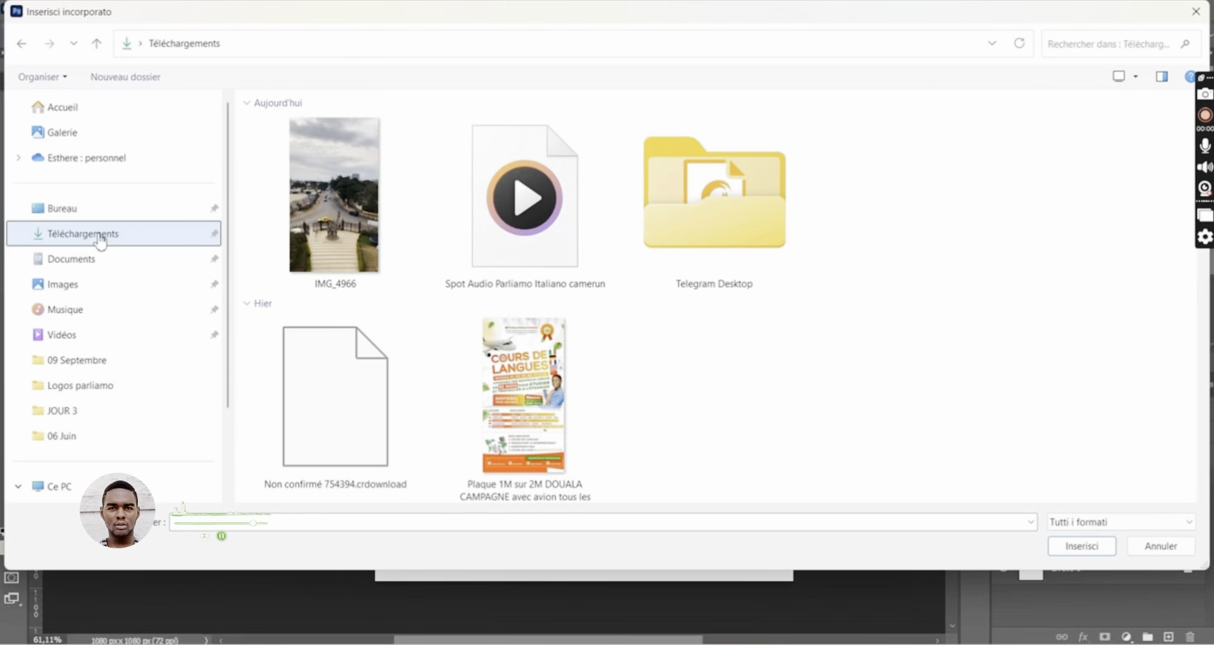
left_click(357, 235)
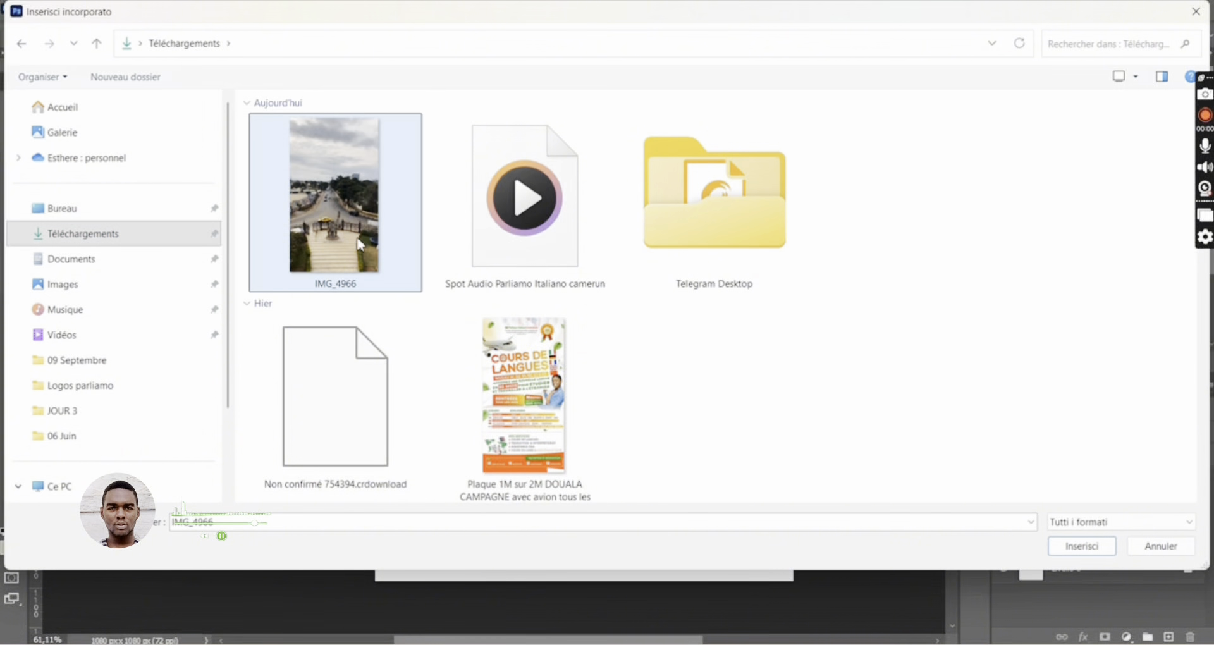
left_click(1100, 551)
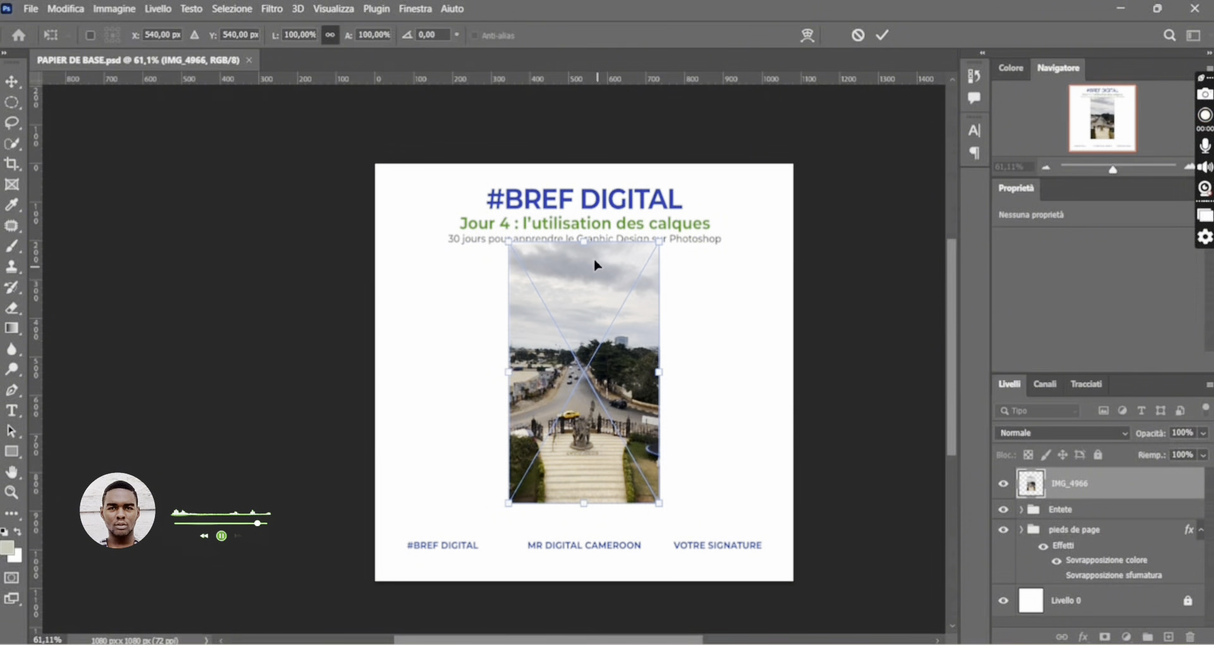
- Scale the placed photo to about 96% and position it between the heading texts and the footer
left_click_drag(585, 242, 585, 252)
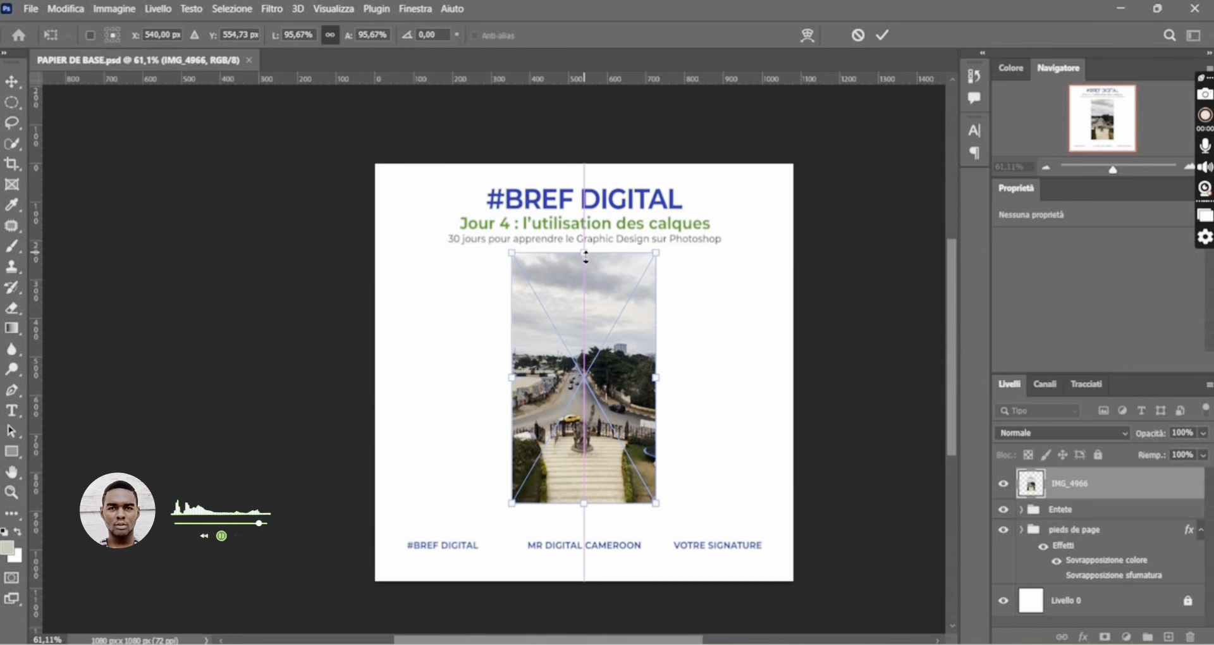
left_click_drag(590, 308, 591, 316)
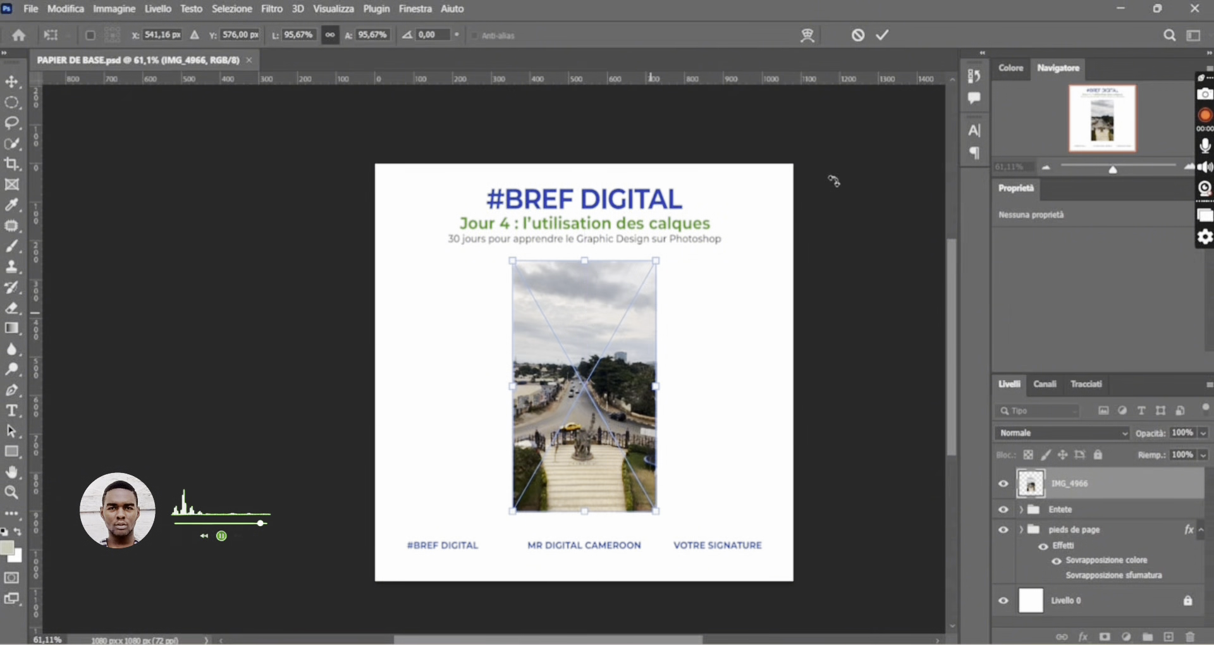
left_click(882, 35)
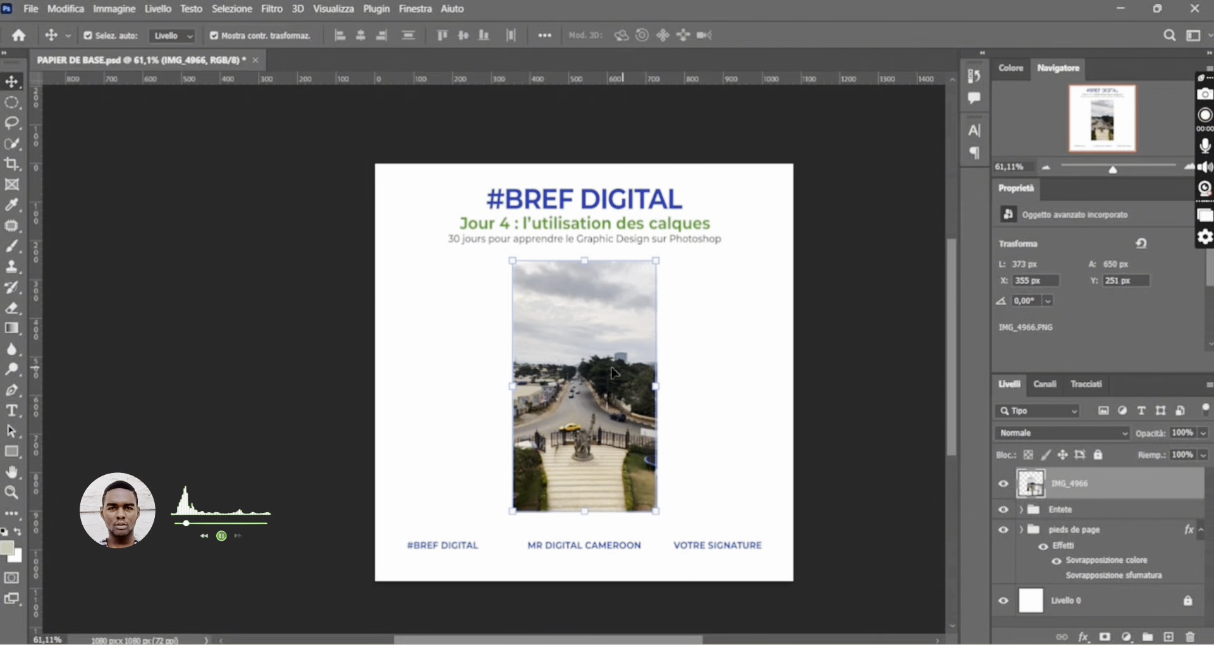
- Duplicate the photo twice, placing one copy on each side of the original
left_click_drag(611, 372, 481, 368)
left_click_drag(607, 365, 700, 360)
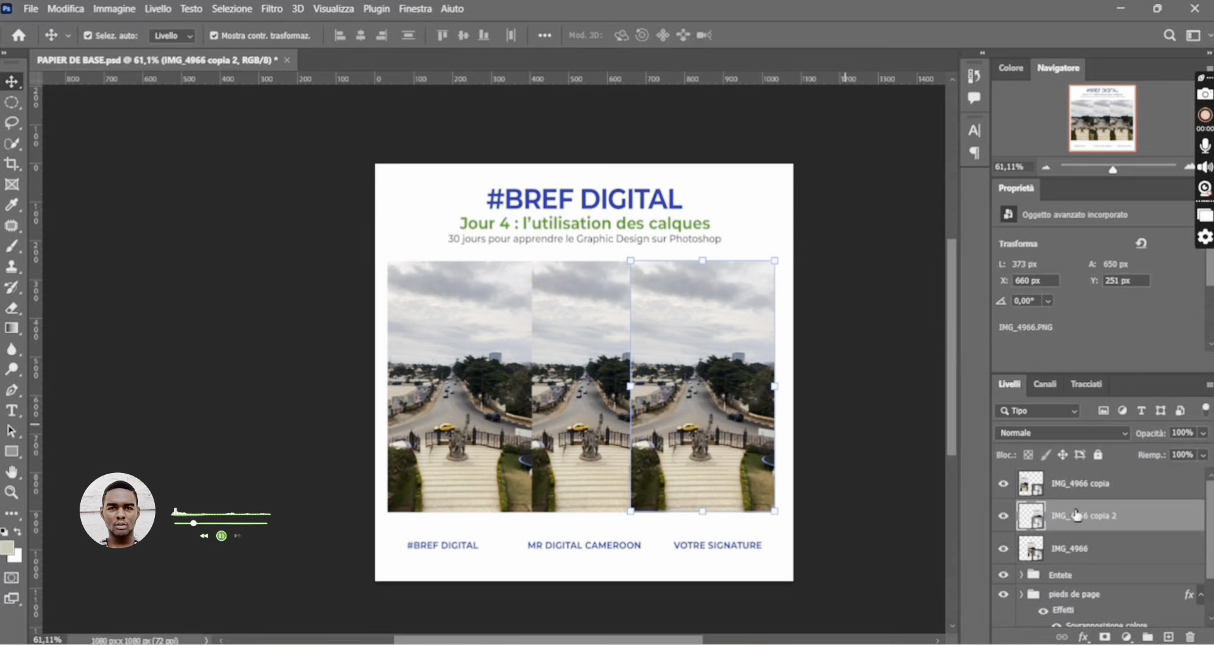
- Scale the three photo layers together to about 82% and centre them between the heading and the footer
left_click(1089, 550)
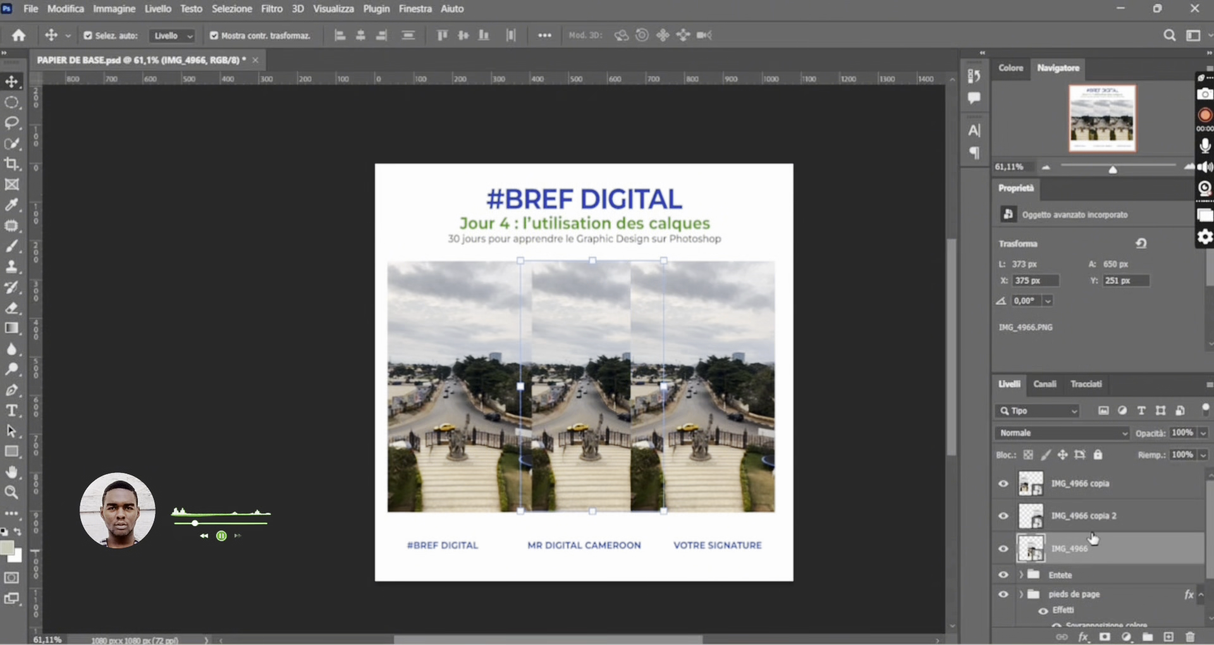
key("ctrl")
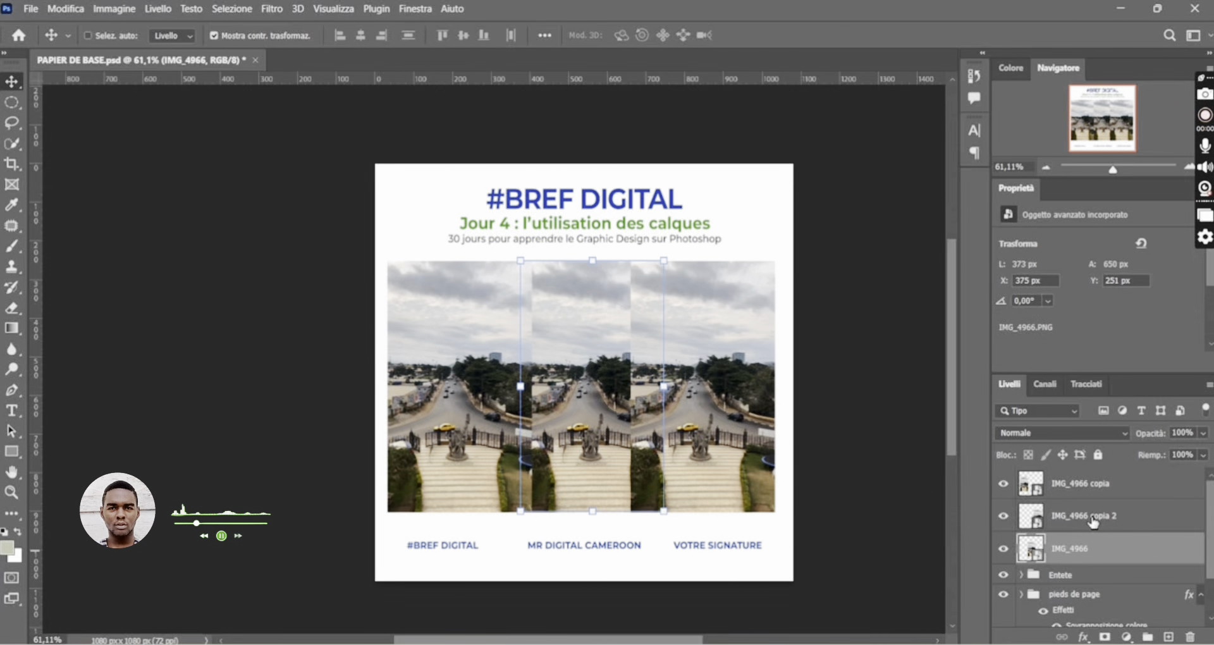
left_click(1092, 519, "ctrl")
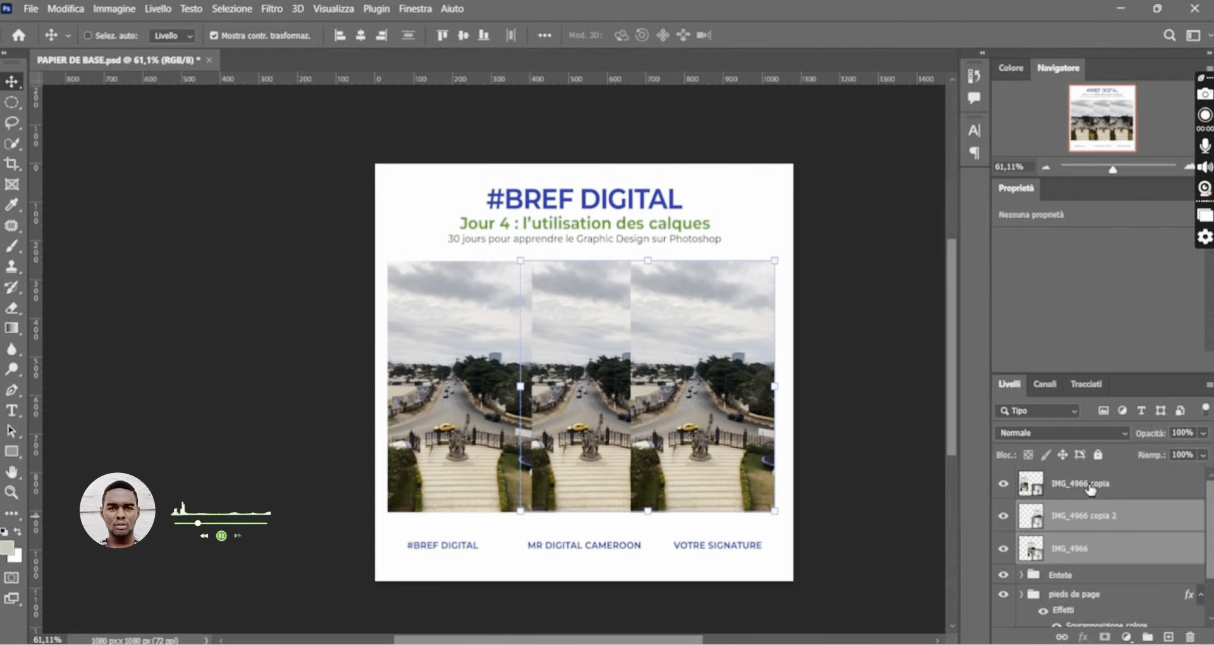
left_click(1090, 487, "ctrl")
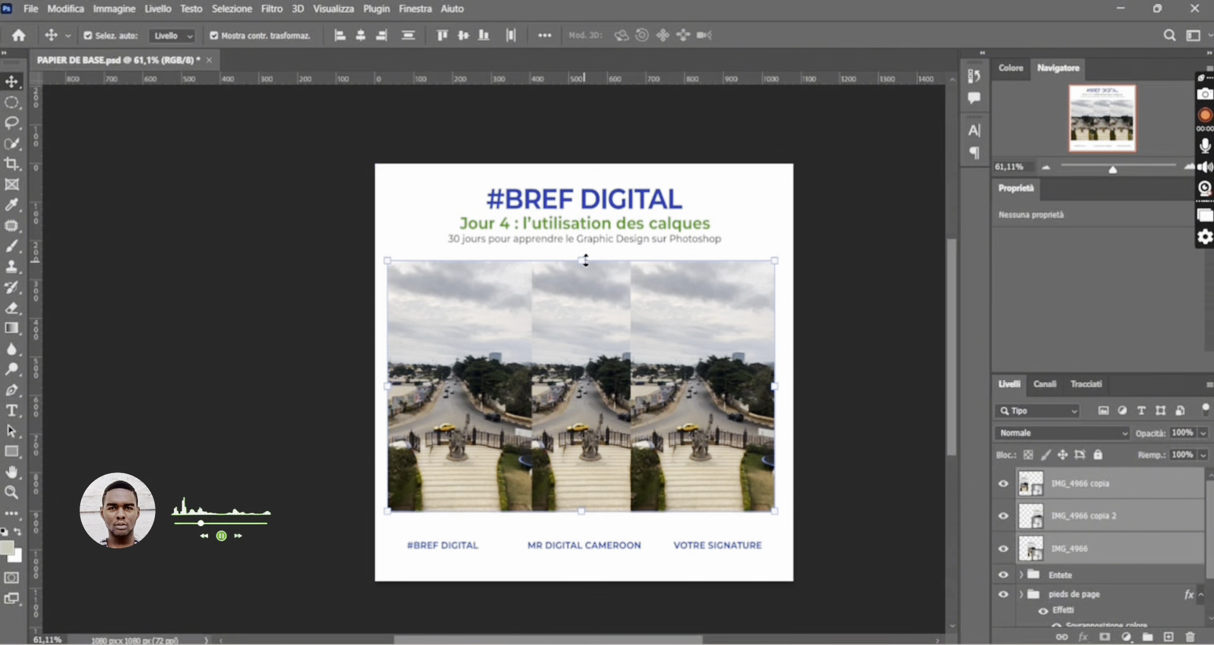
left_click_drag(584, 259, 587, 306)
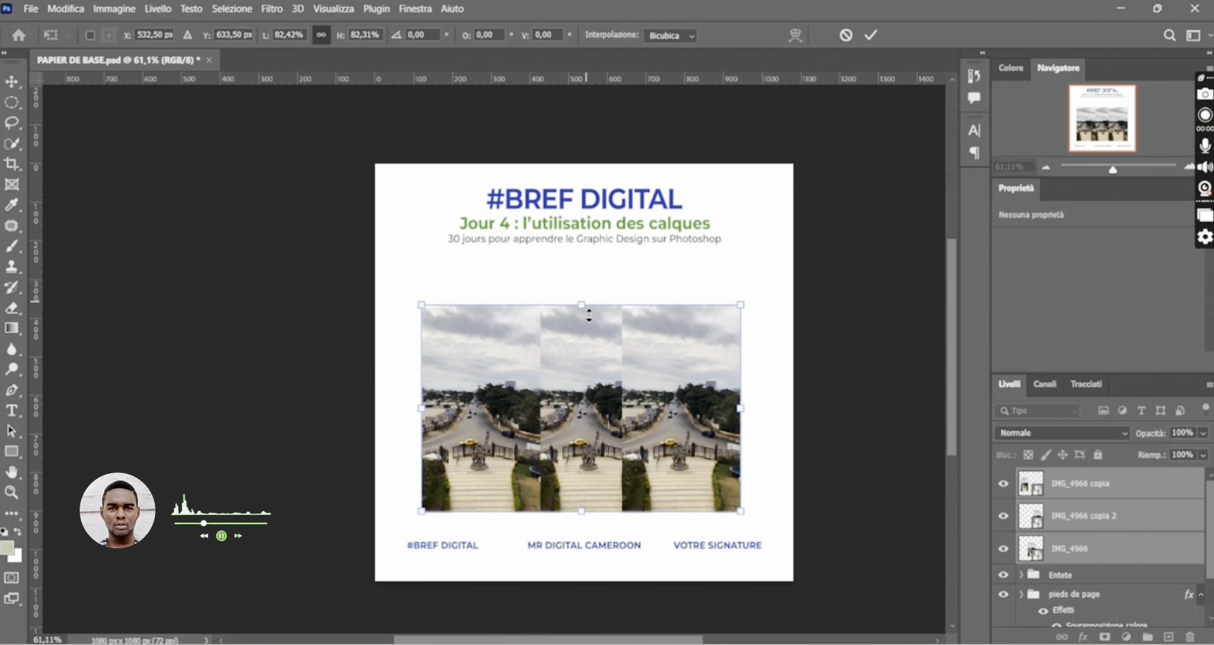
left_click_drag(591, 357, 588, 336)
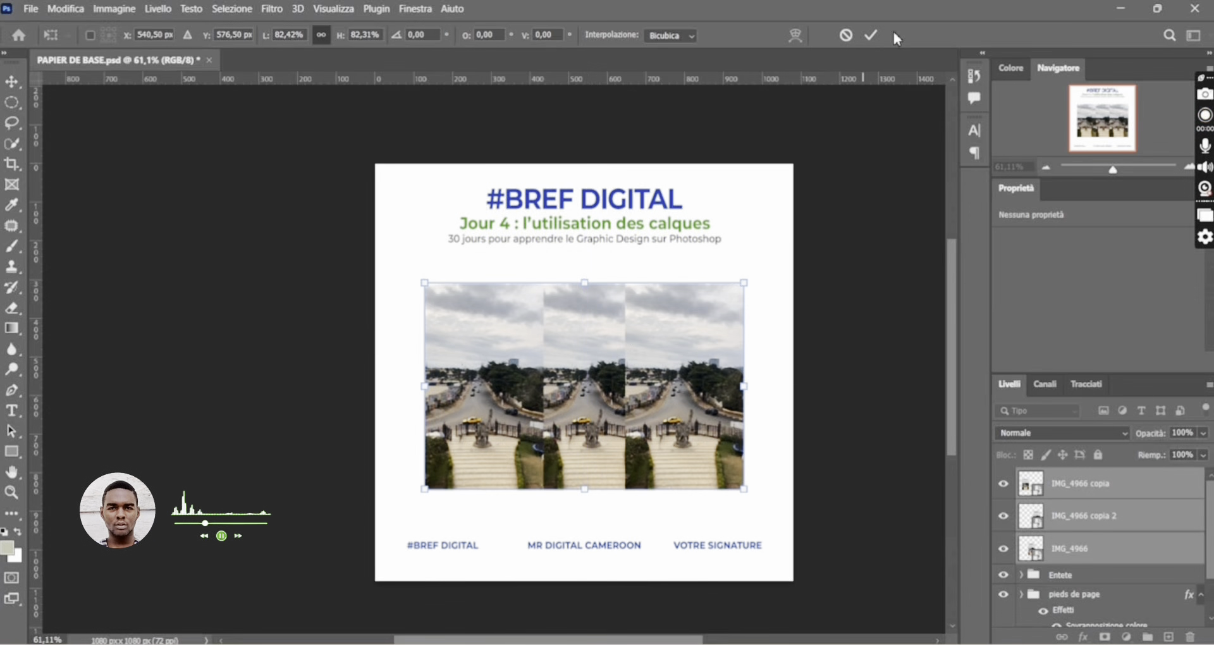
left_click(870, 36)
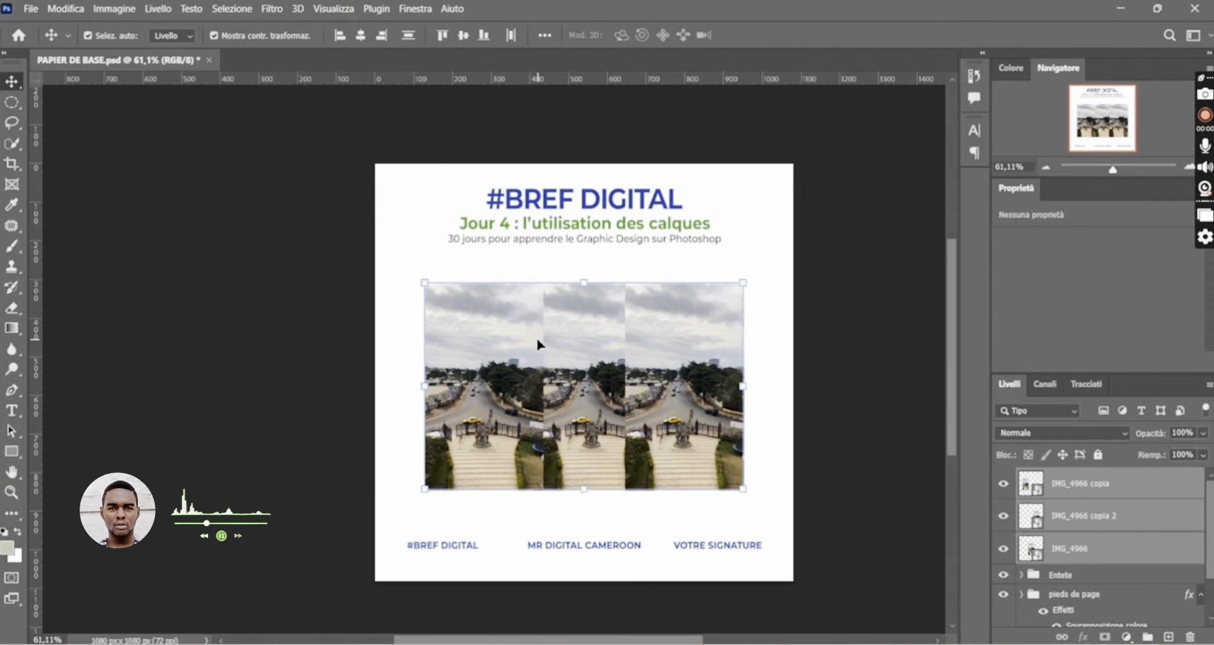
left_click(821, 357)
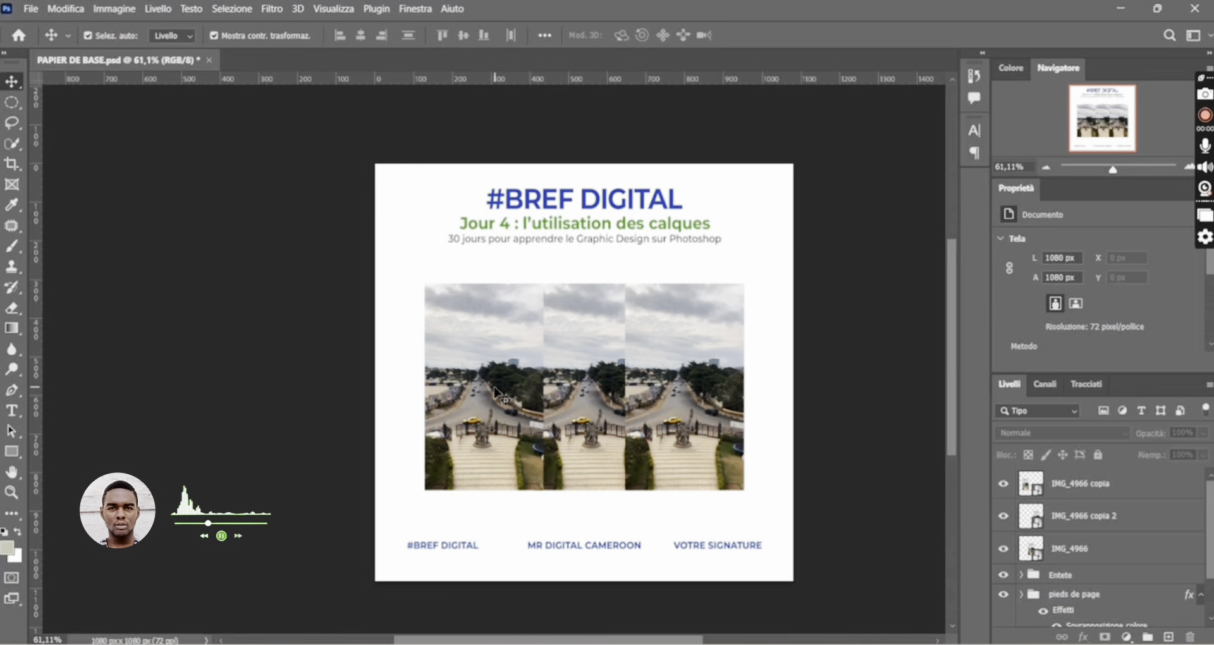
- Spread the three photos apart so they stand side by side with narrow gaps between them
left_click_drag(494, 388, 477, 389)
left_click_drag(720, 379, 747, 378)
left_click_drag(619, 387, 614, 387)
left_click(711, 388)
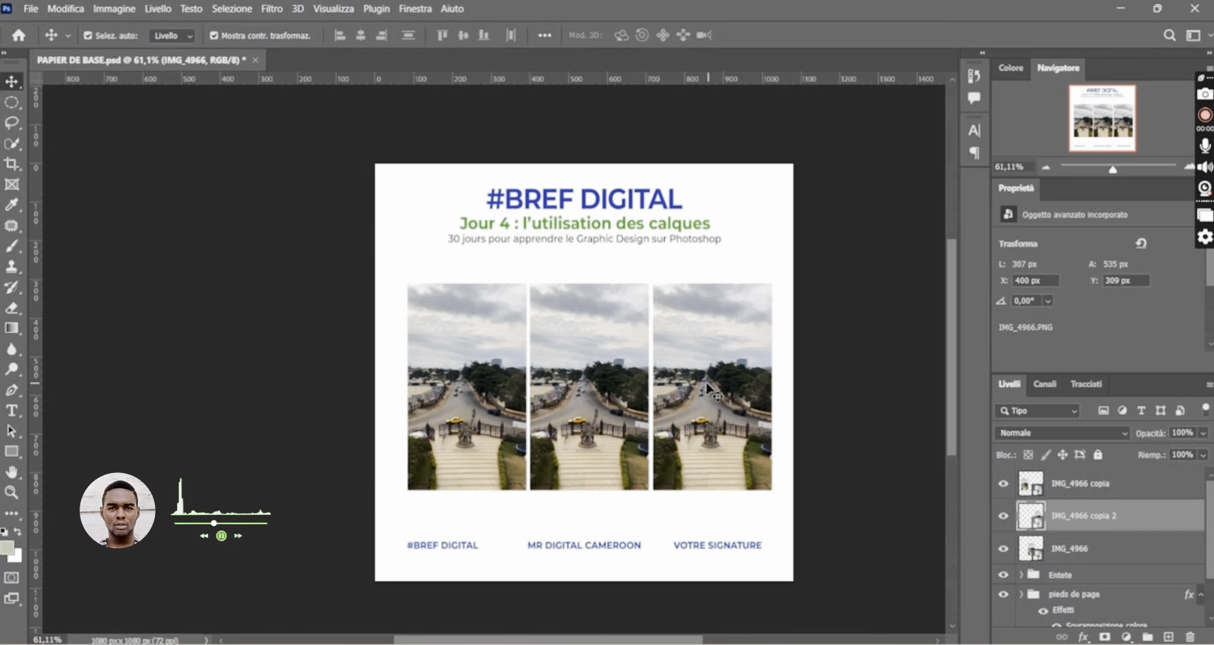
left_click(708, 389)
left_click(807, 387)
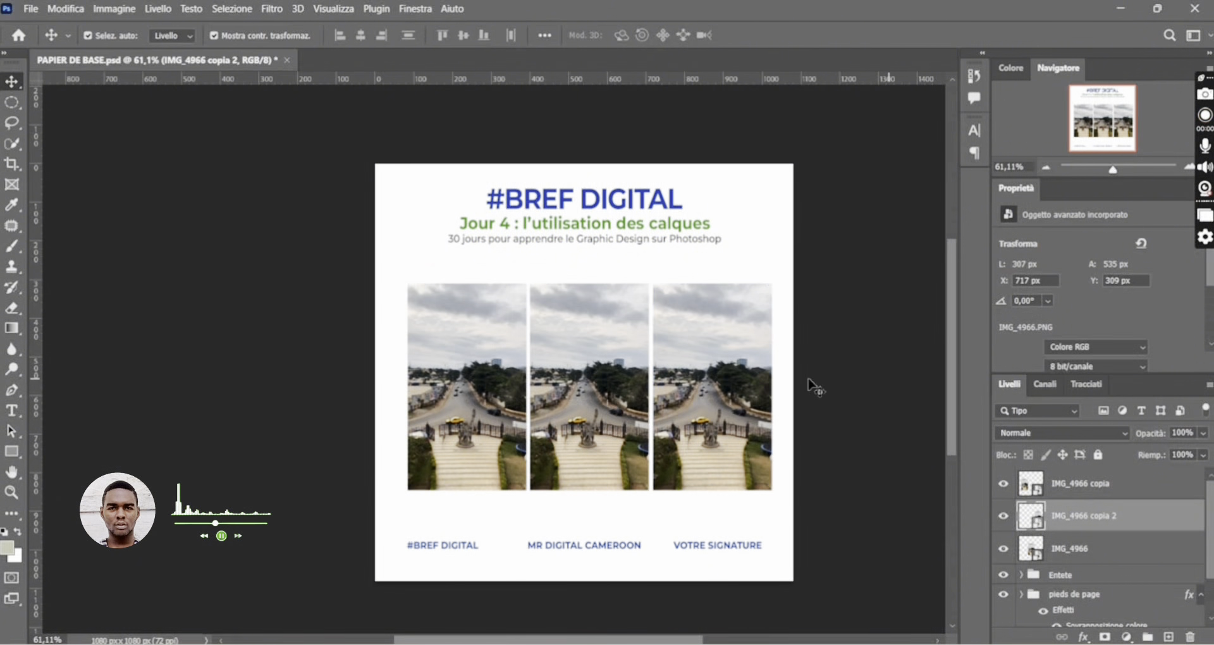
- Select all three photos and distribute them horizontally at equal spacing
left_click(433, 371)
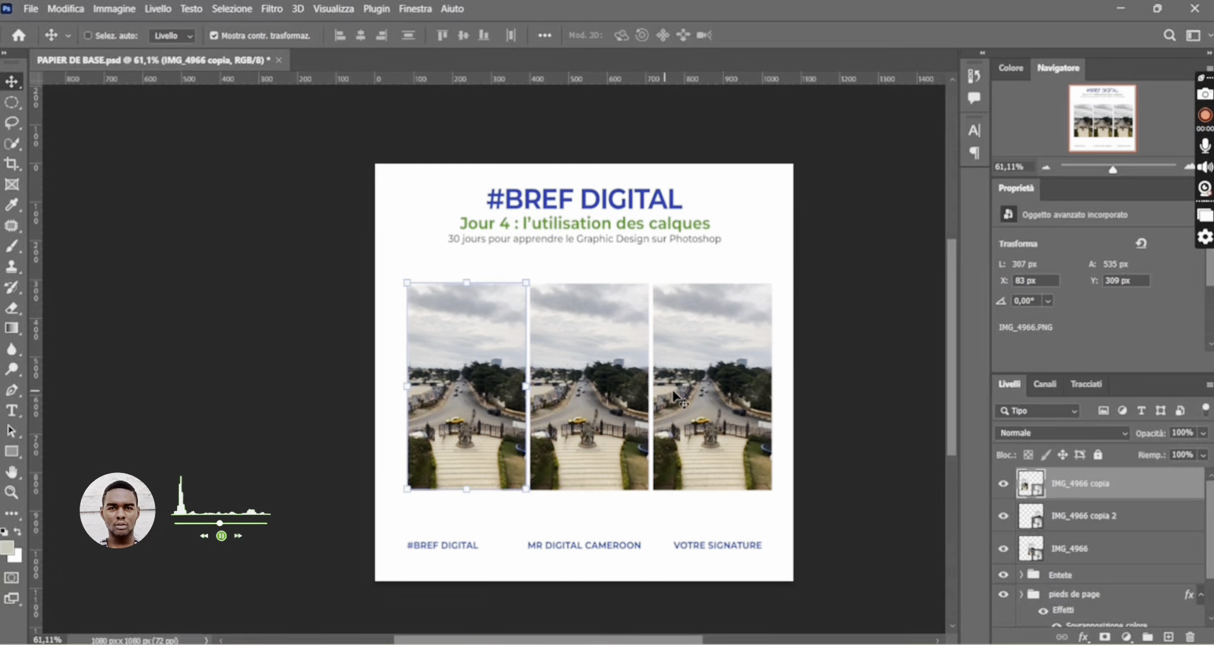
left_click(581, 379, "shift")
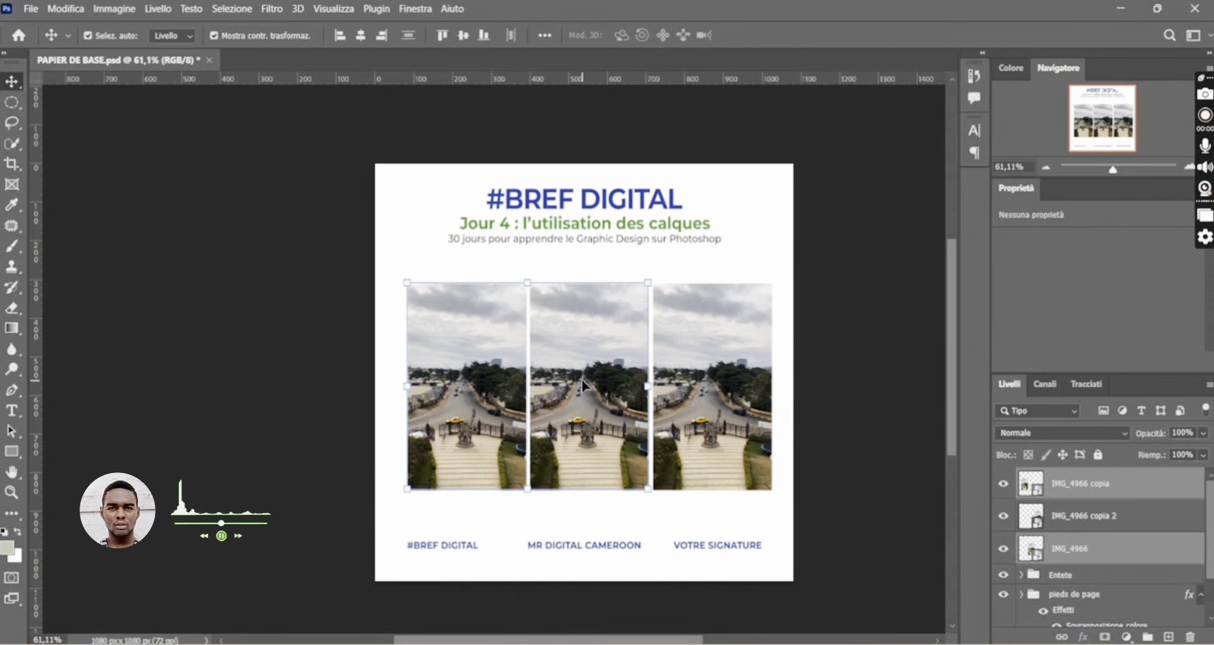
left_click(694, 384, "shift")
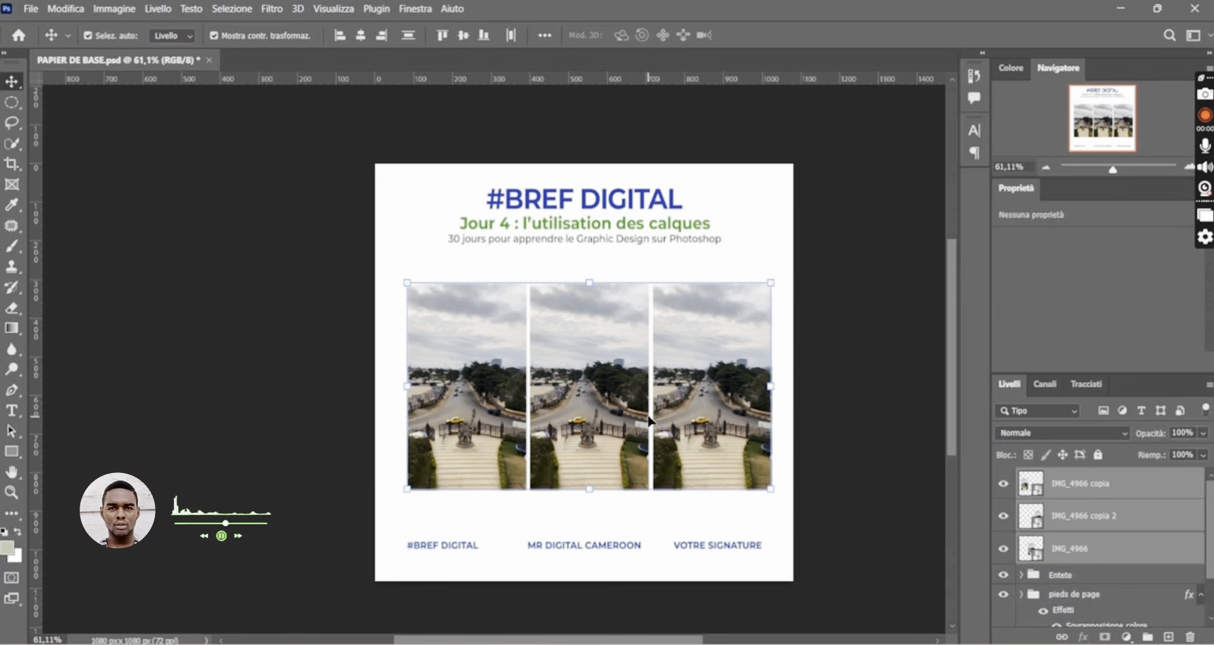
left_click(511, 36)
- Try aligning the three photos by their left edges and by their right edges, undoing each alignment
left_click(340, 39)
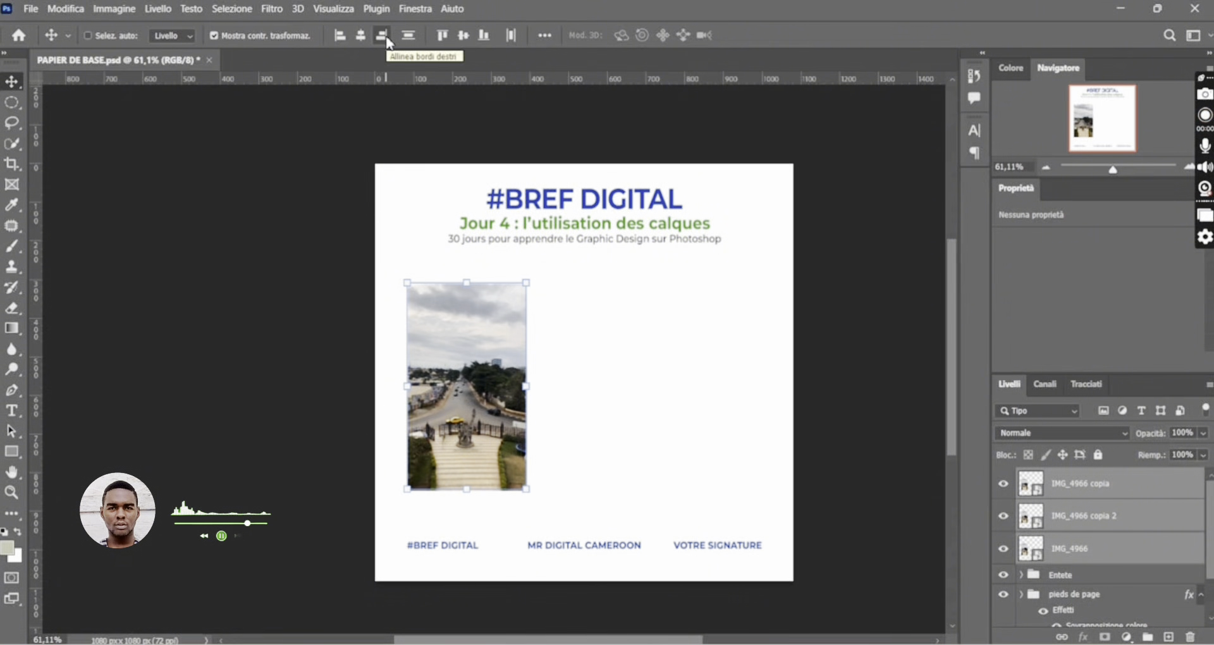
key("ctrl+z")
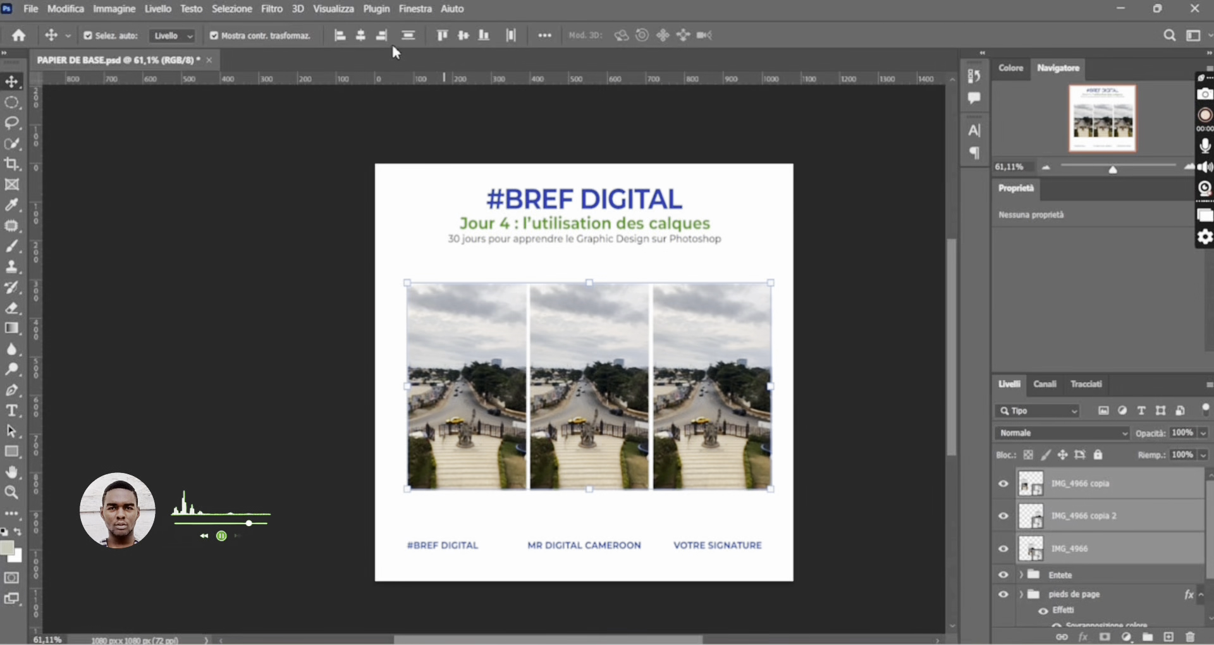
left_click(381, 35)
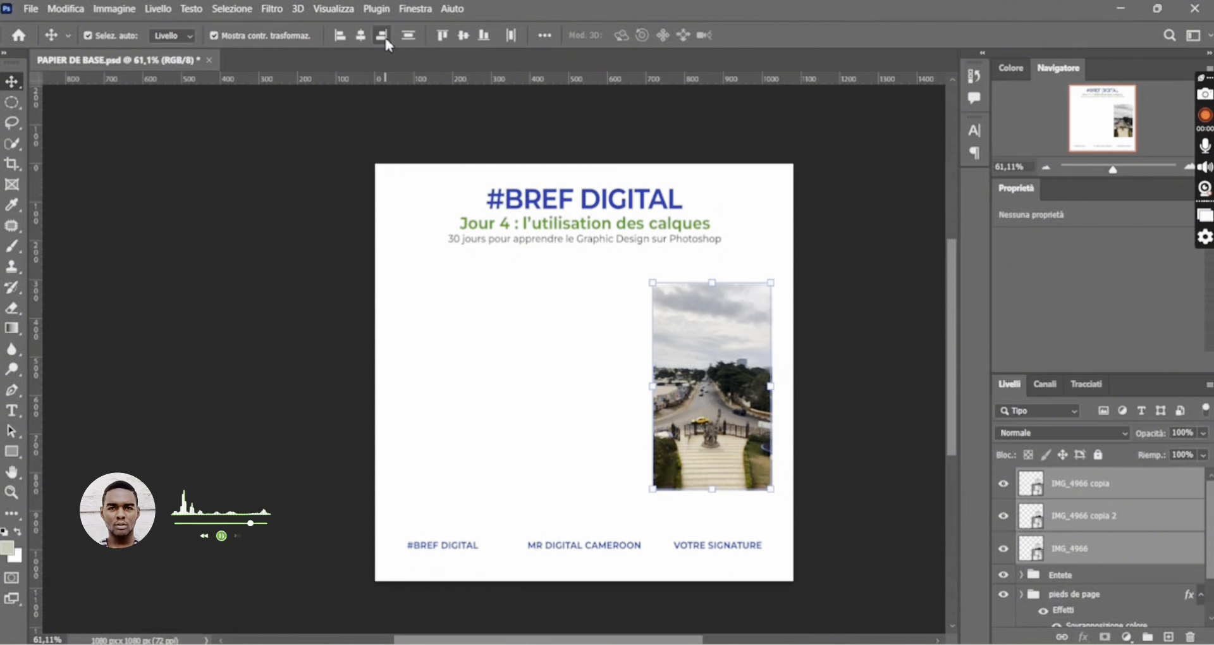
key("ctrl+z")
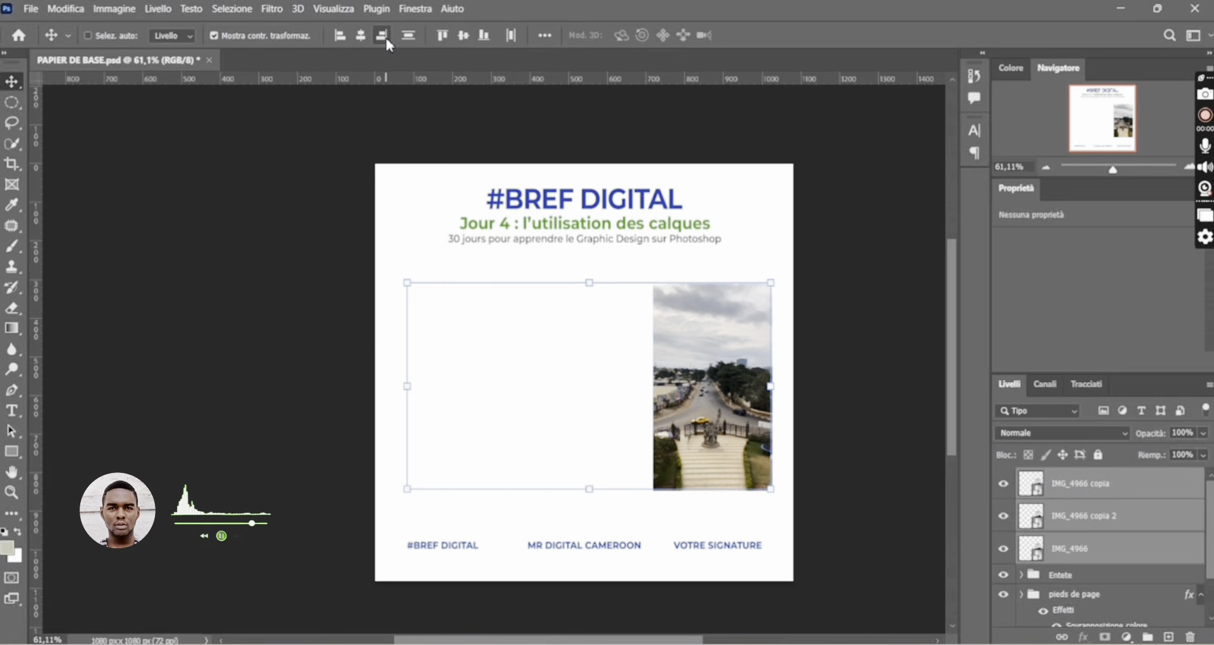
- Move the three selected photos together slightly to the left to centre the row on the page
left_click_drag(582, 340, 577, 340)
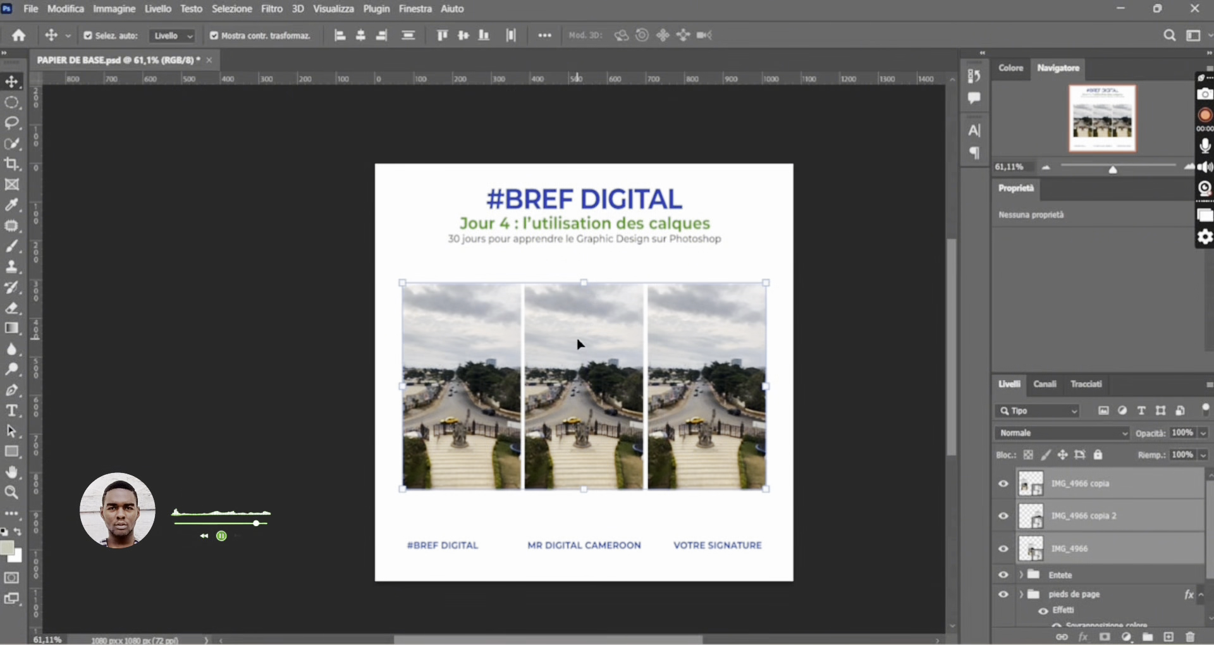
- Nudge the three selected photos down slightly on the page, keeping the row together
key("Down")
key("Down")
key("Down")
key("Down")
key("Down")
key("Down")
key("Down")
key("Down")
key("Down")
key("Down")
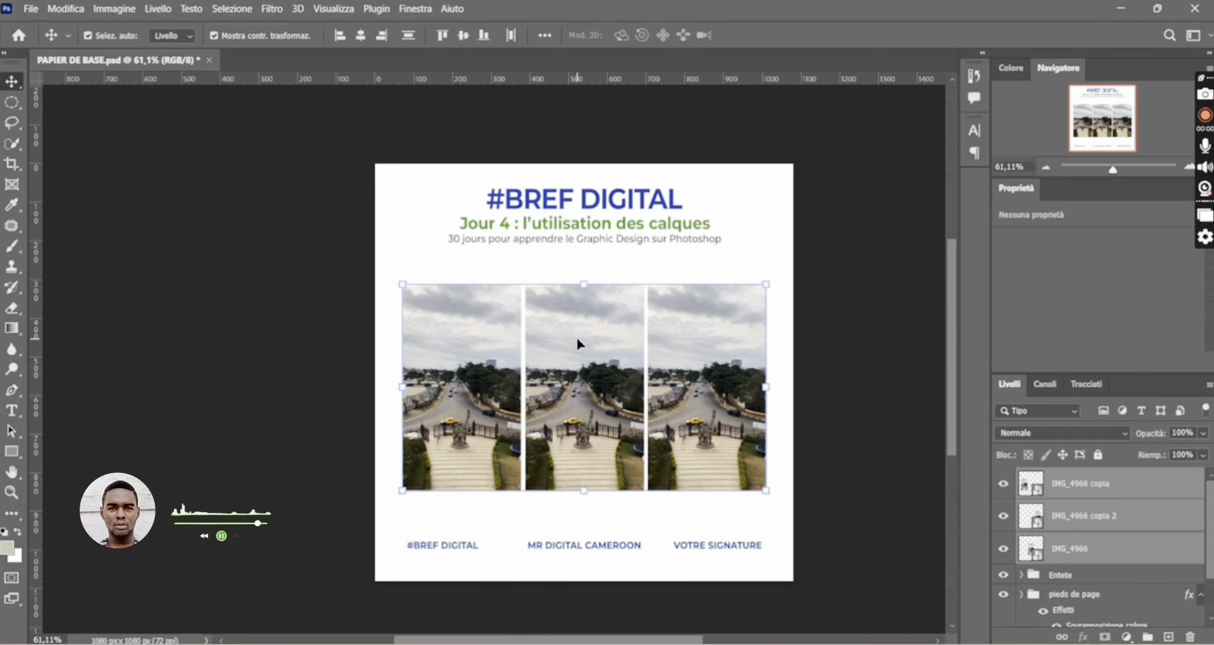
key("Down")
key("Down")
key("Down")
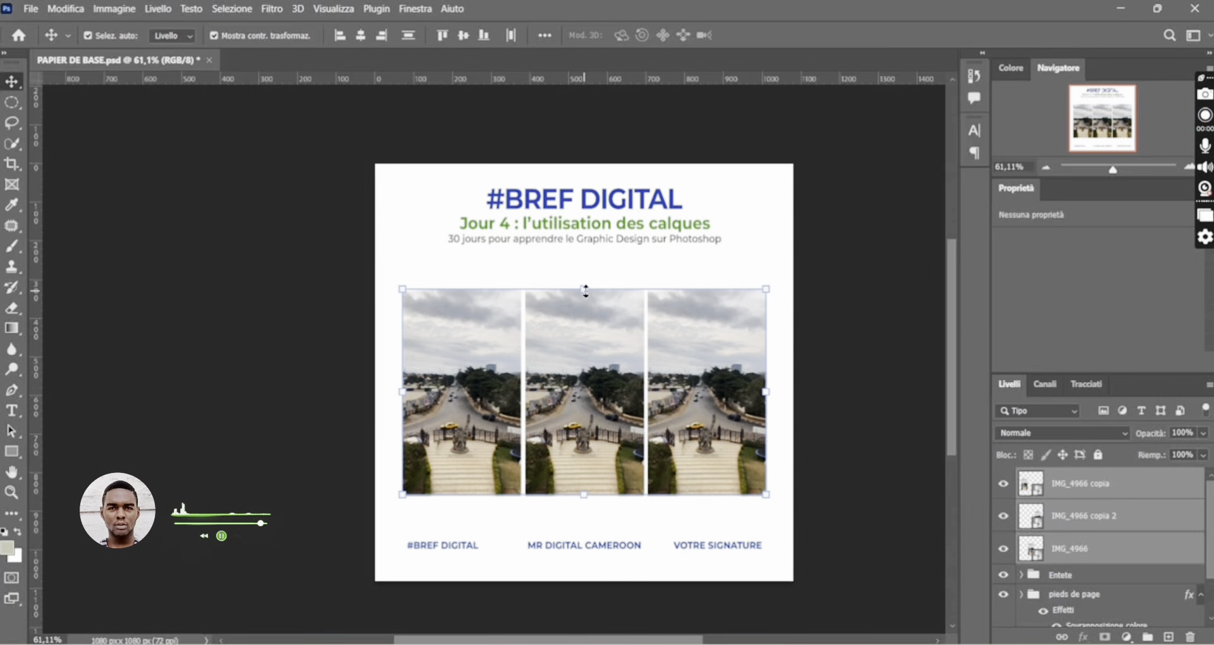
- Scale the three photos down together until each is about 264 by 460 px, and deselect them
left_click_drag(586, 290, 588, 320)
left_click(871, 36)
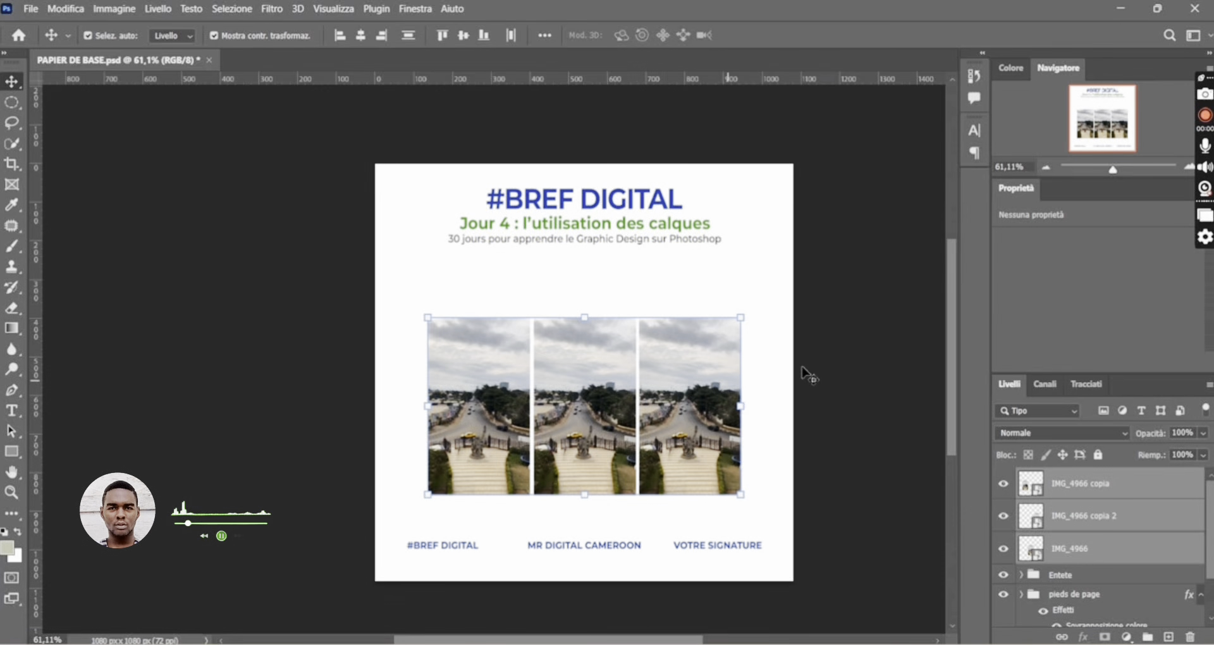
left_click(858, 371)
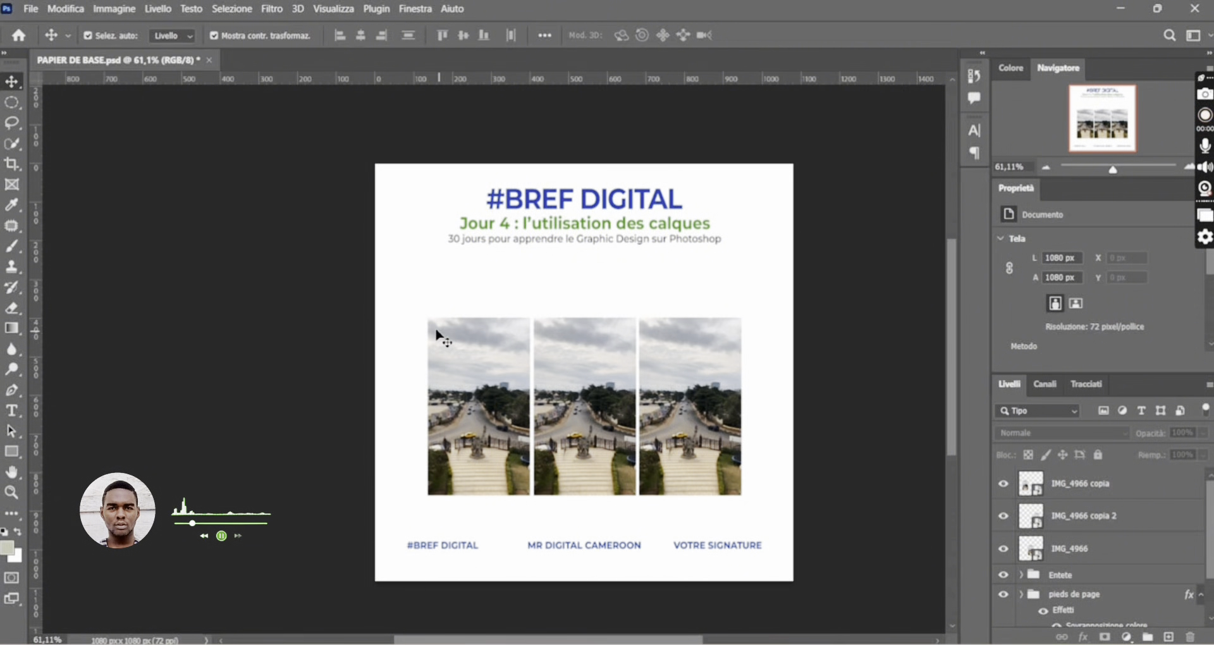
- Open the contents of the first photo's smart object, IMG_4966 copia, and unlock its Sfondo background layer
left_click(490, 387)
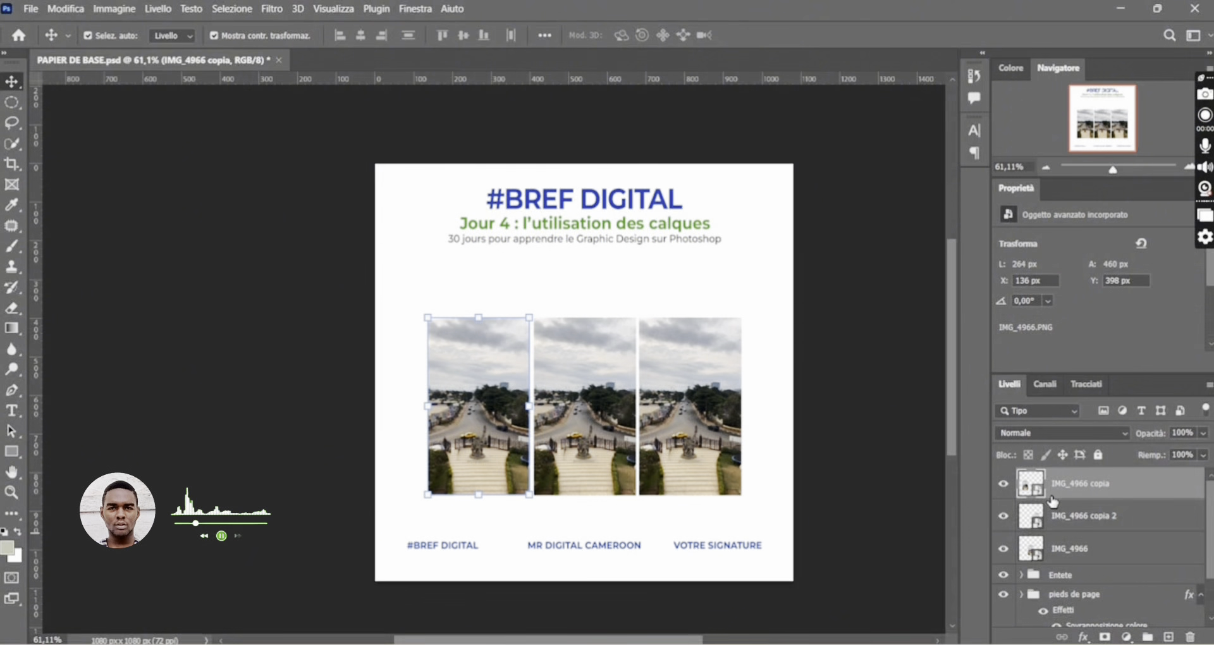
left_click(1021, 575)
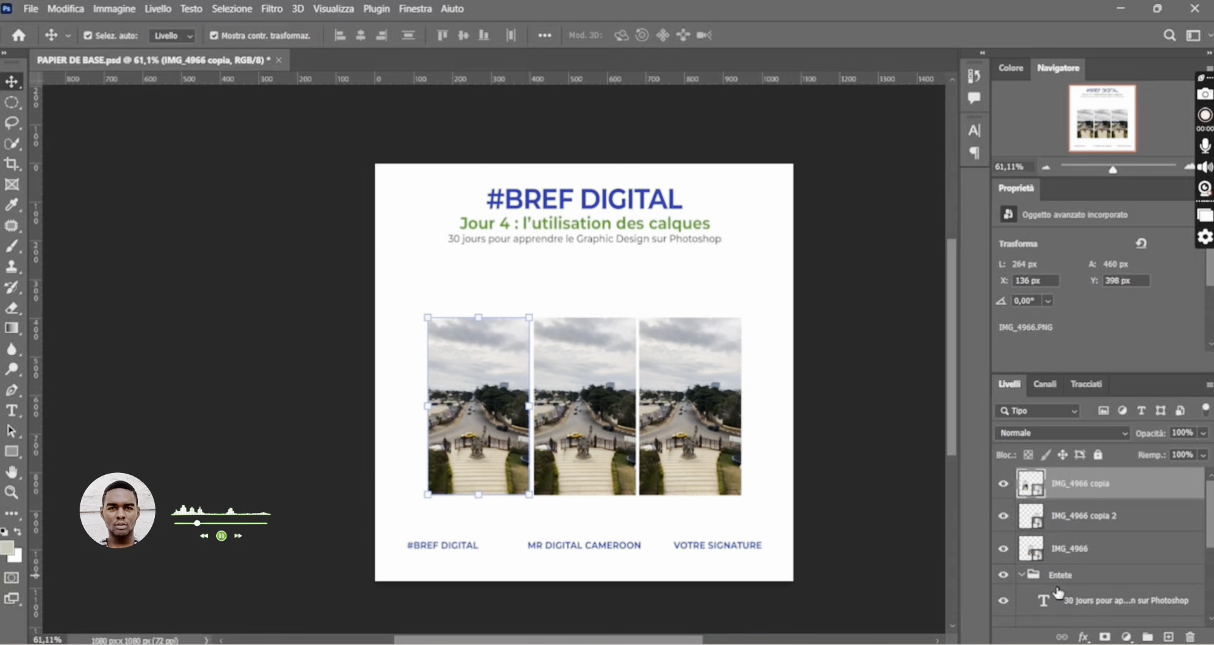
double_click(1030, 484)
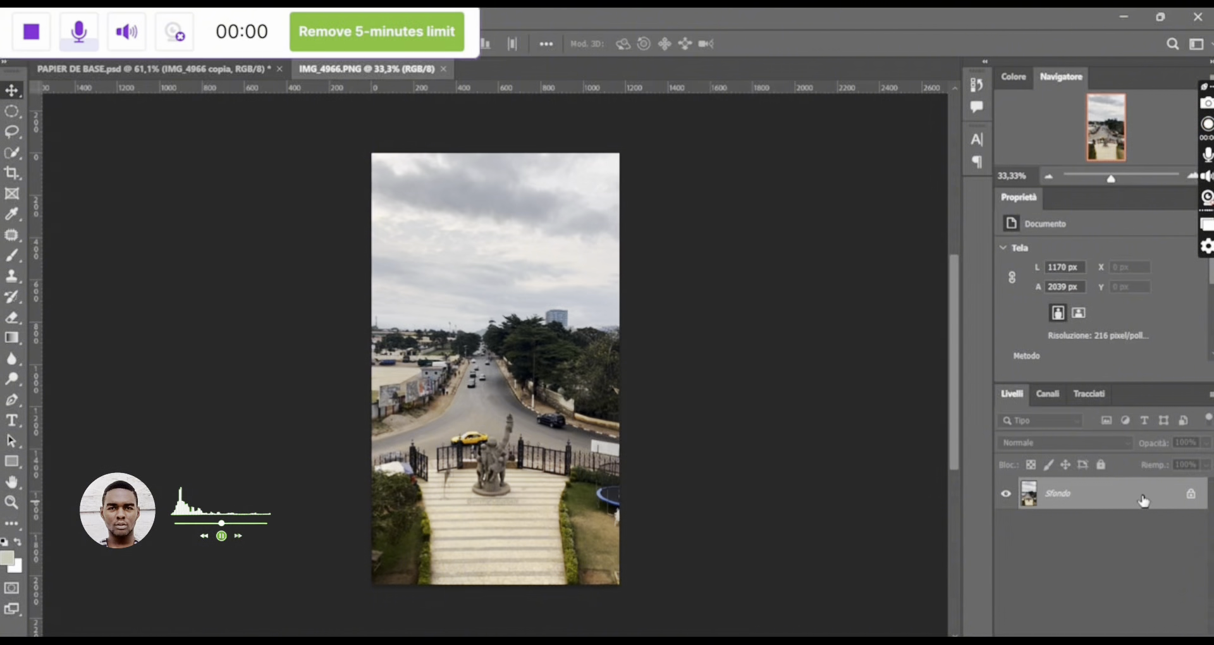
left_click(1191, 496)
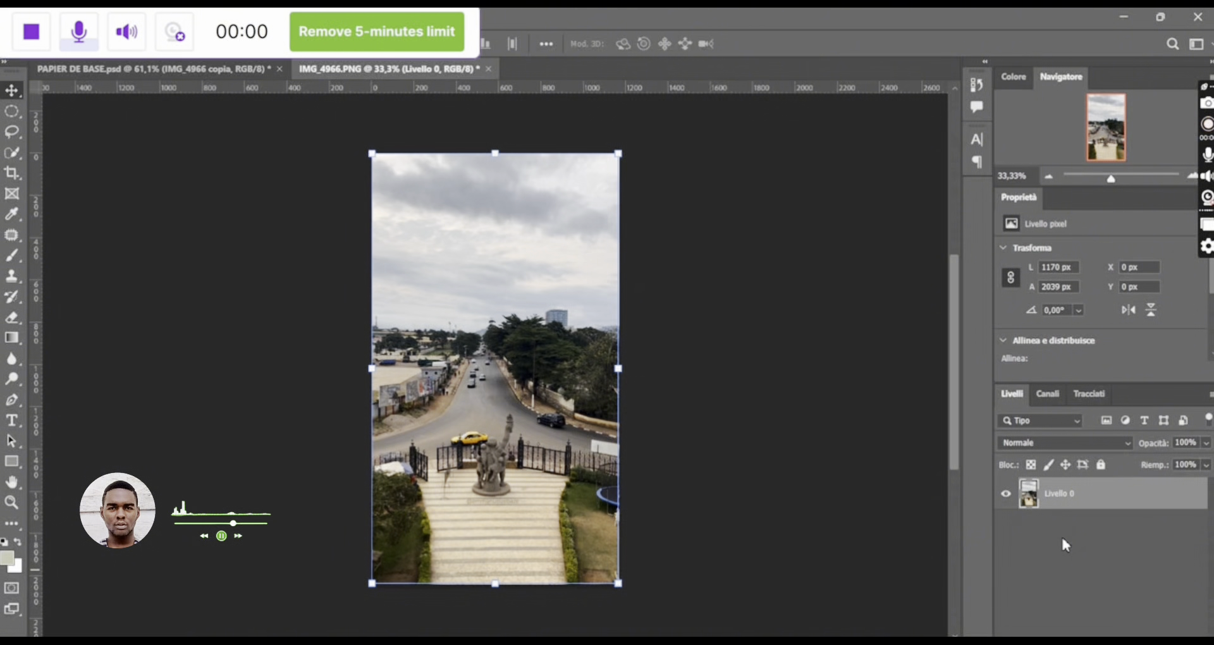
- Make four duplicates of the Livello 0 photo layer, duplicating the original or one of its copies
right_click(1048, 493)
left_click(1053, 493)
left_click_drag(1055, 499, 1055, 642)
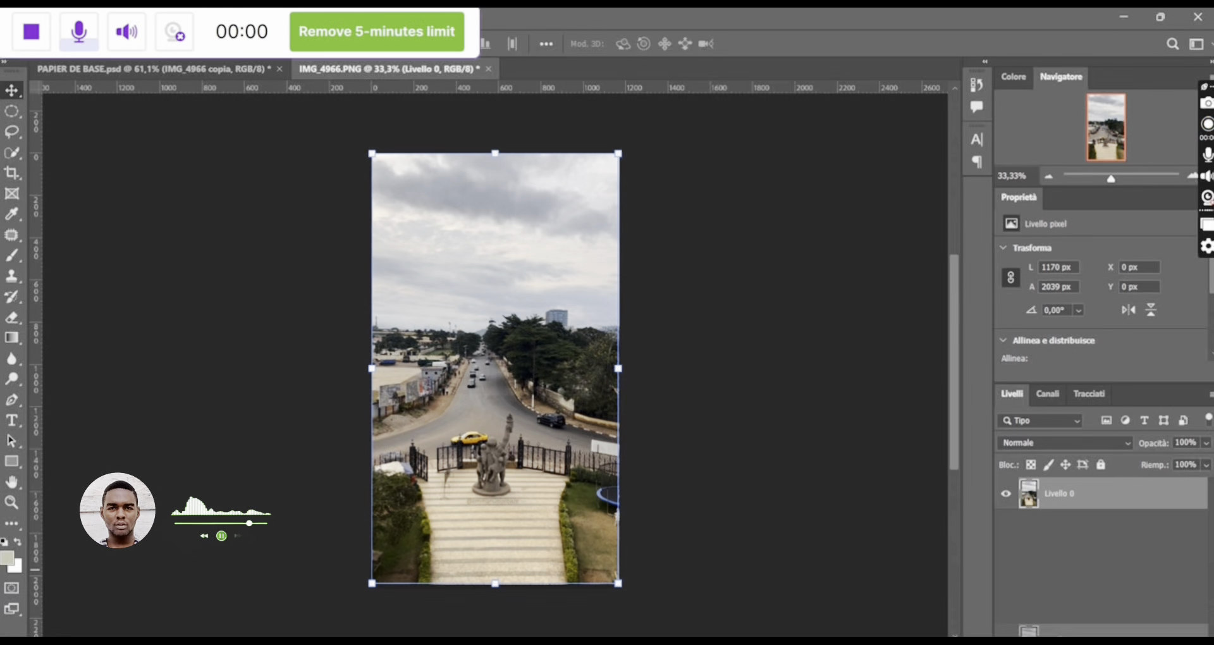
key("ctrl+j")
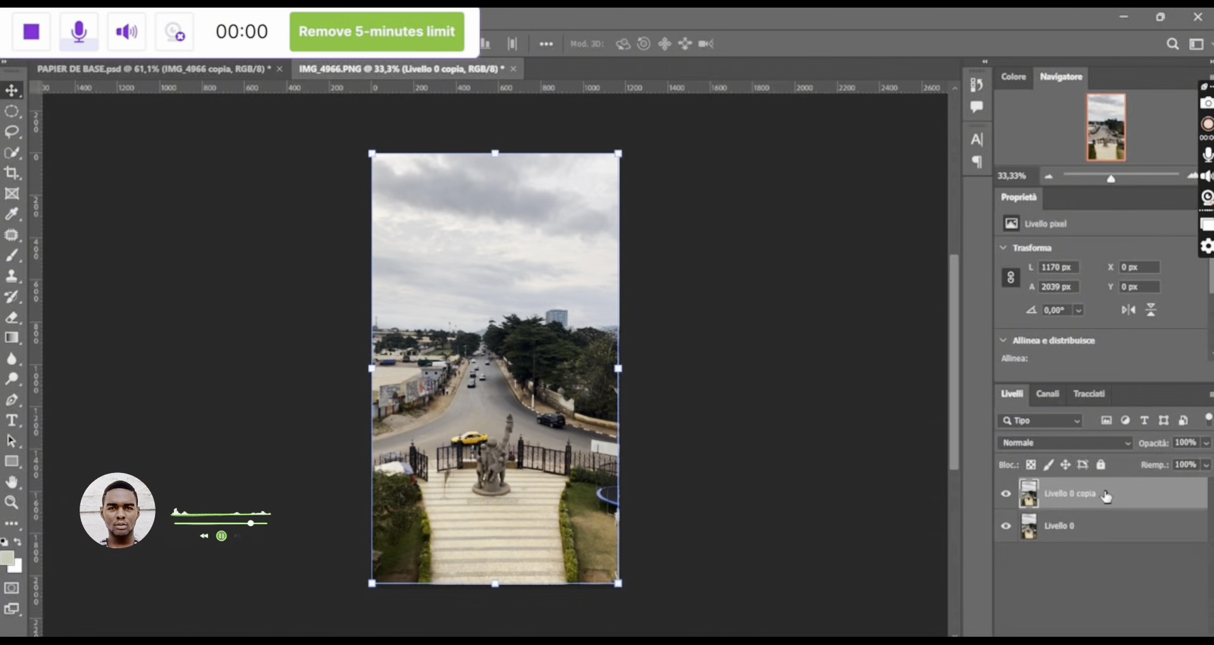
left_click_drag(1105, 496, 1106, 636)
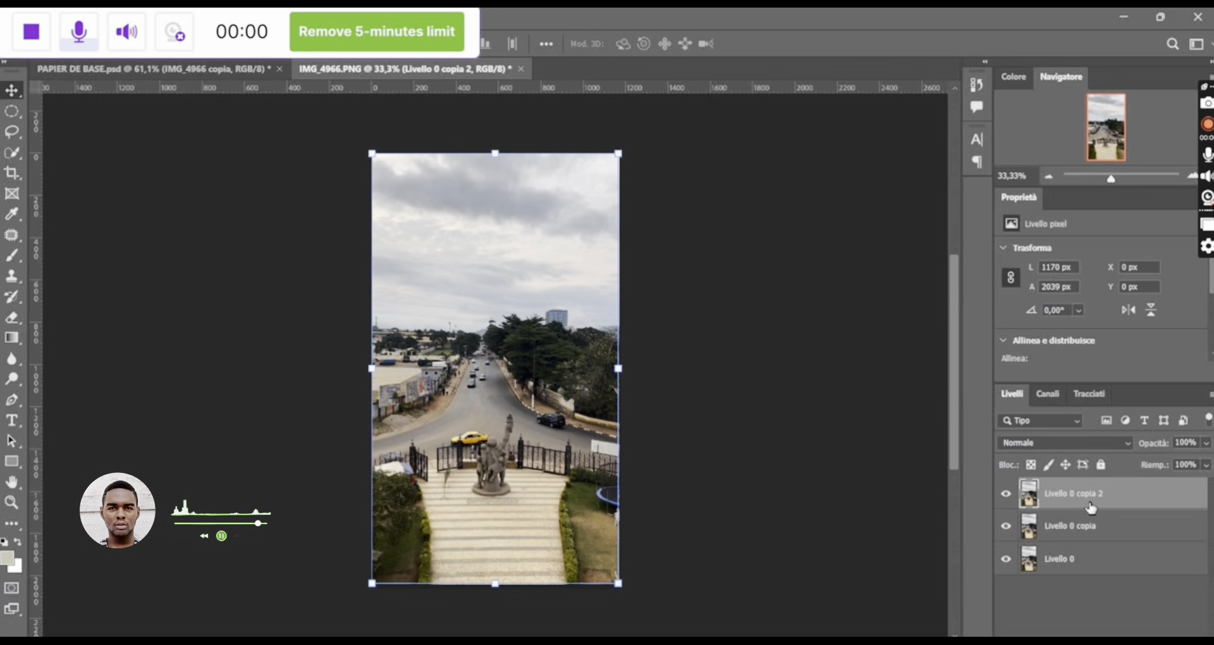
key("ctrl+j")
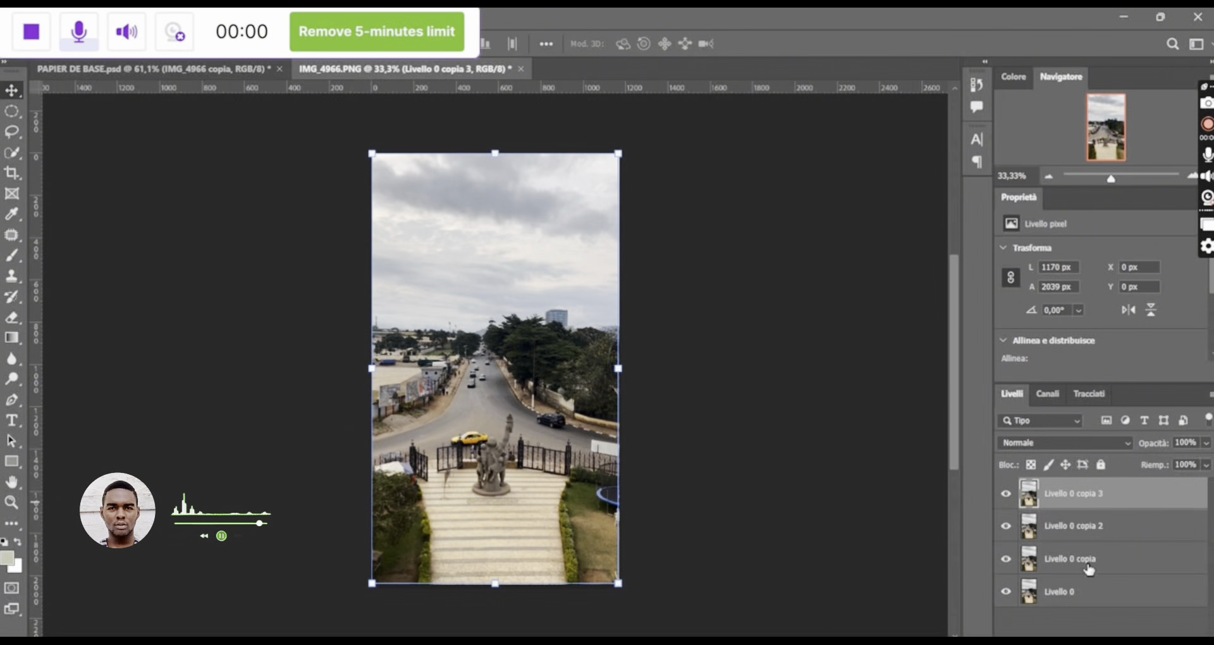
left_click(1097, 591)
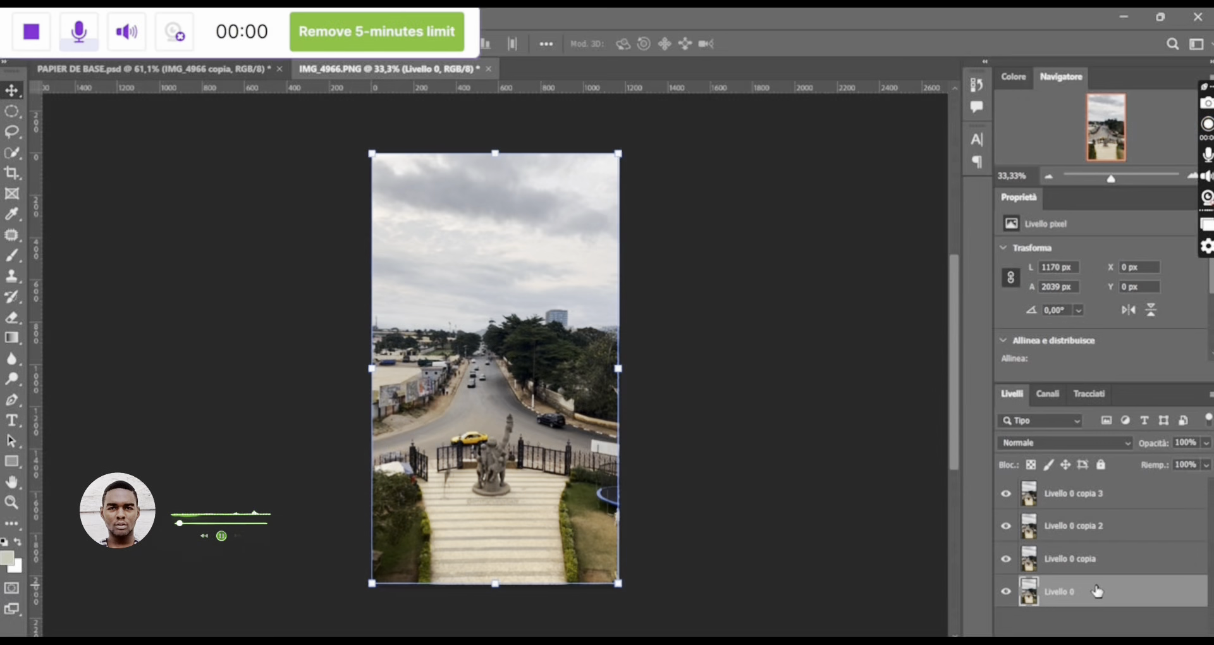
key("ctrl+j")
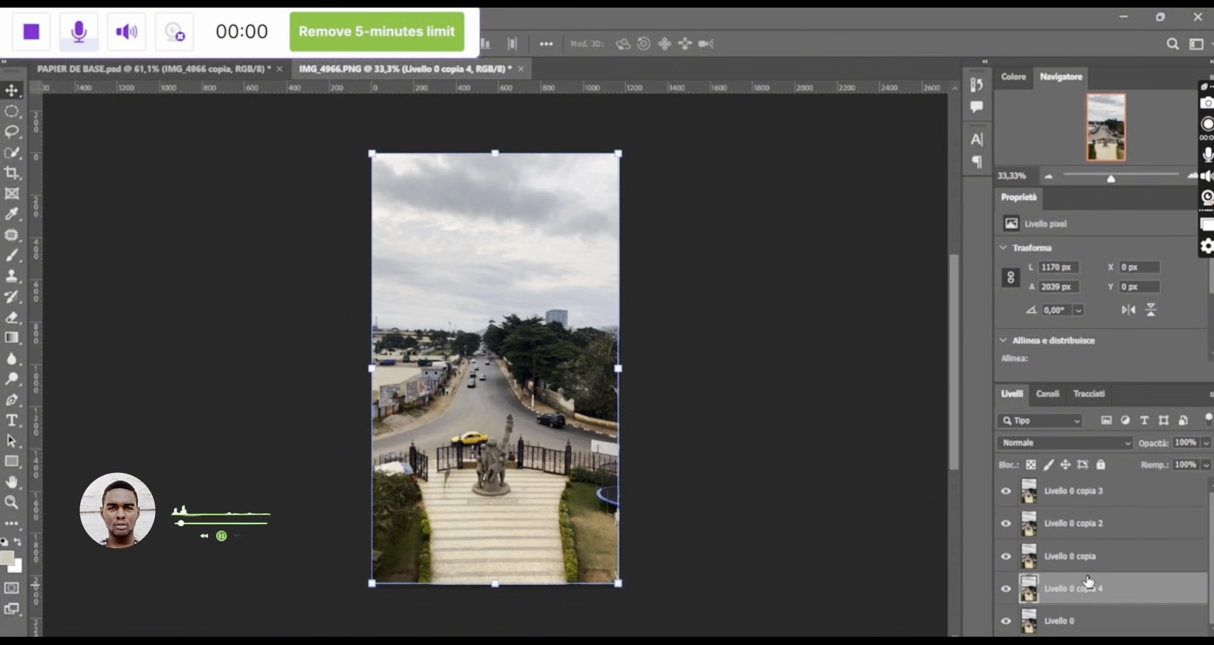
- Duplicate the photo two more times directly on the canvas, keeping the copies in place over the original
left_click(532, 366)
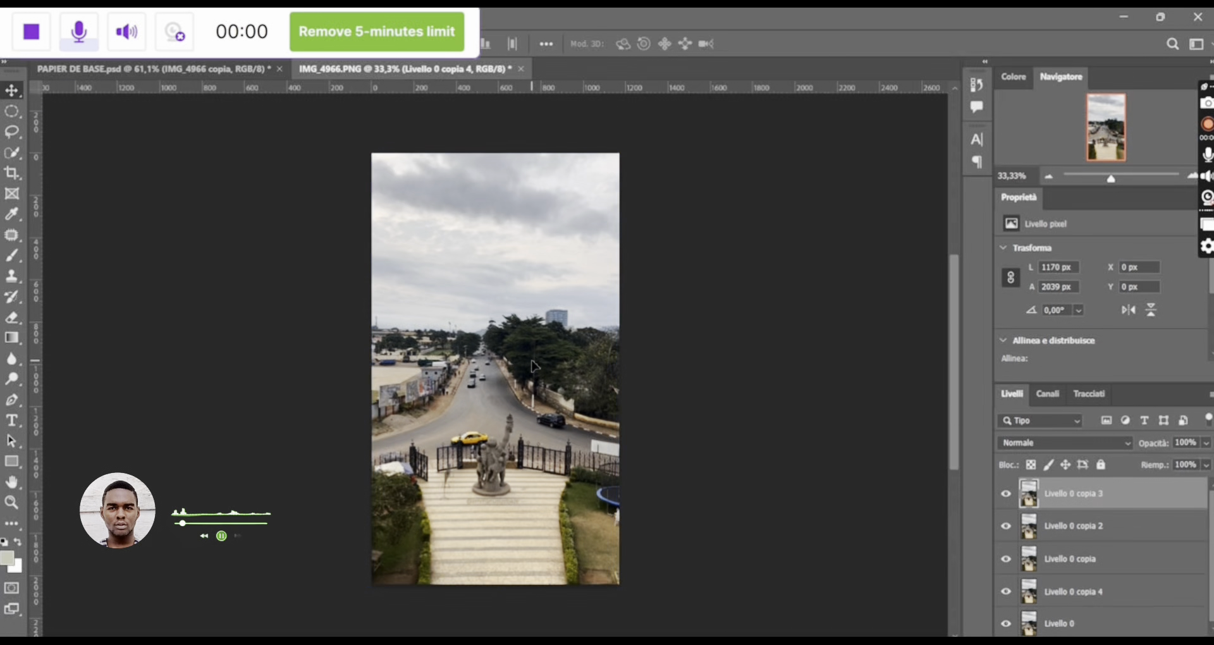
left_click(528, 344)
left_click(527, 340)
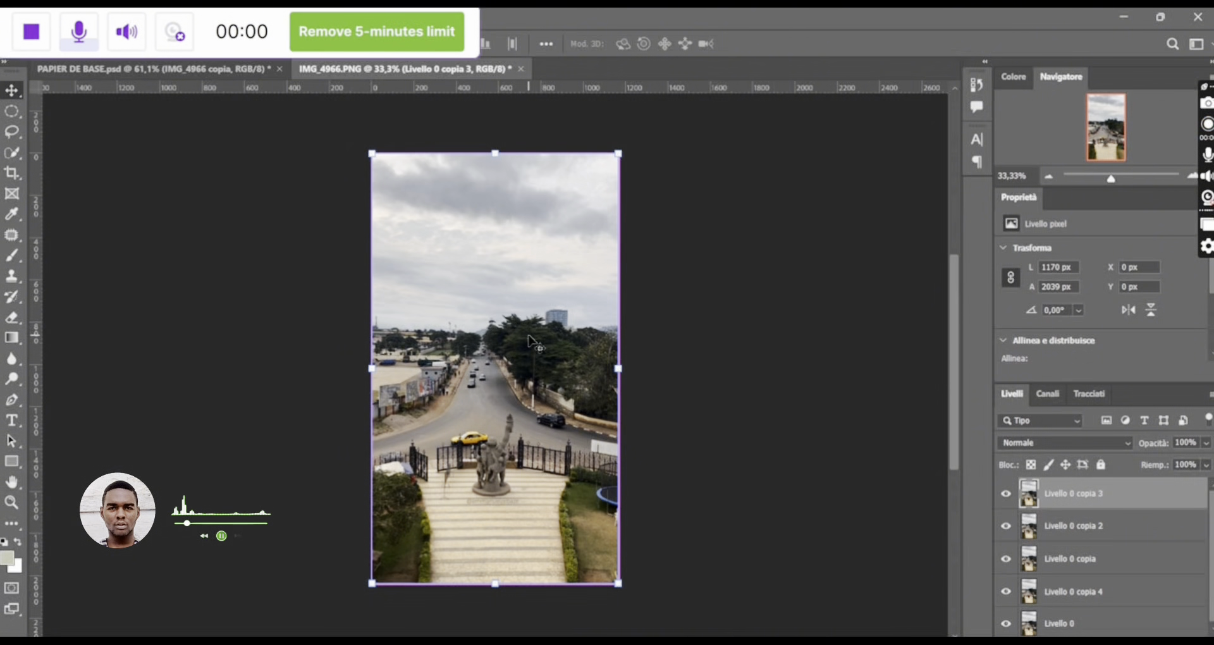
left_click(528, 342, "alt")
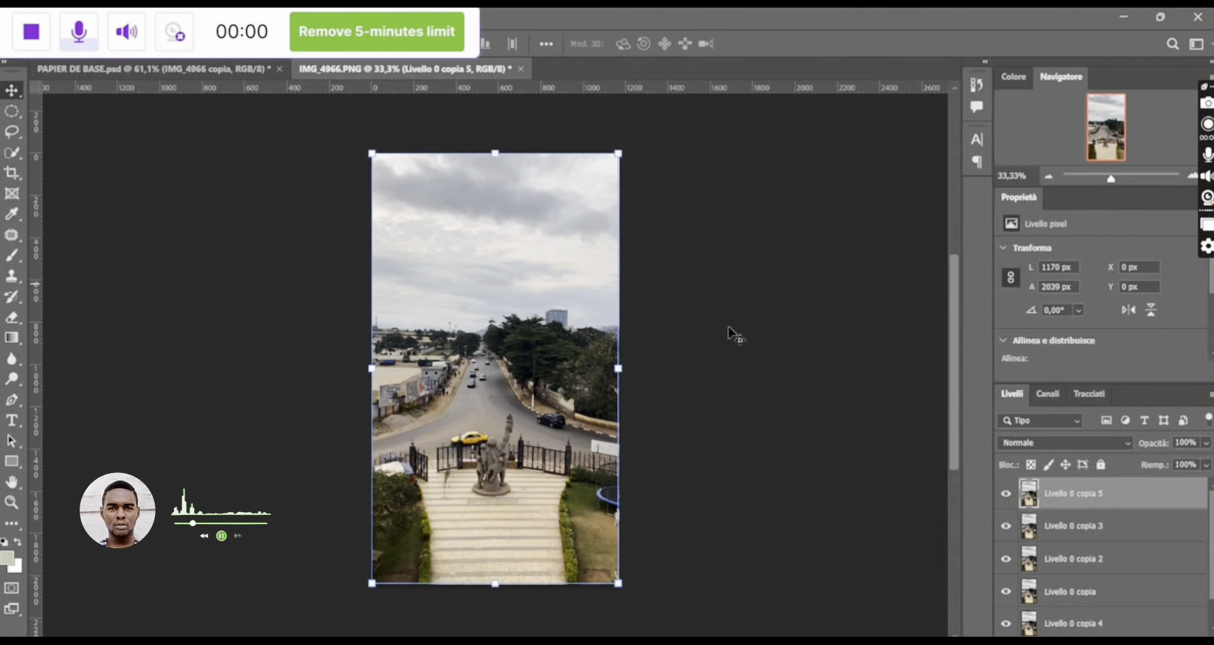
left_click(457, 345, "alt")
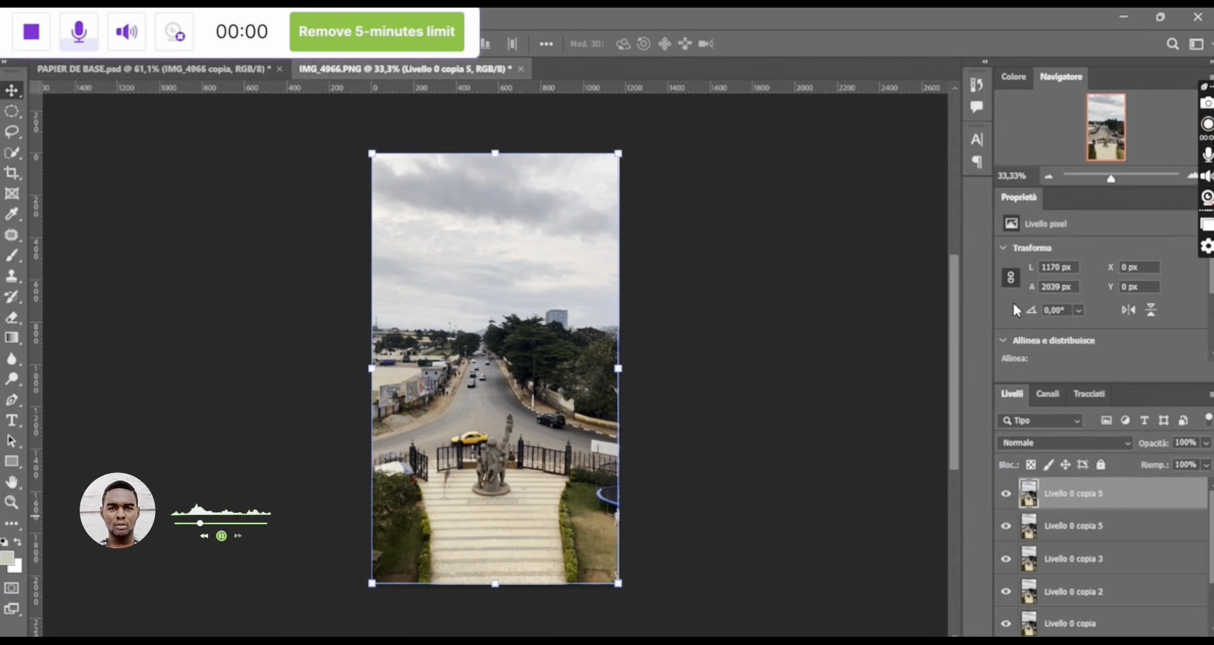
- Hide all the duplicate layers so that only the original Livello 0 stays visible
scroll(1078, 517, "down", 2)
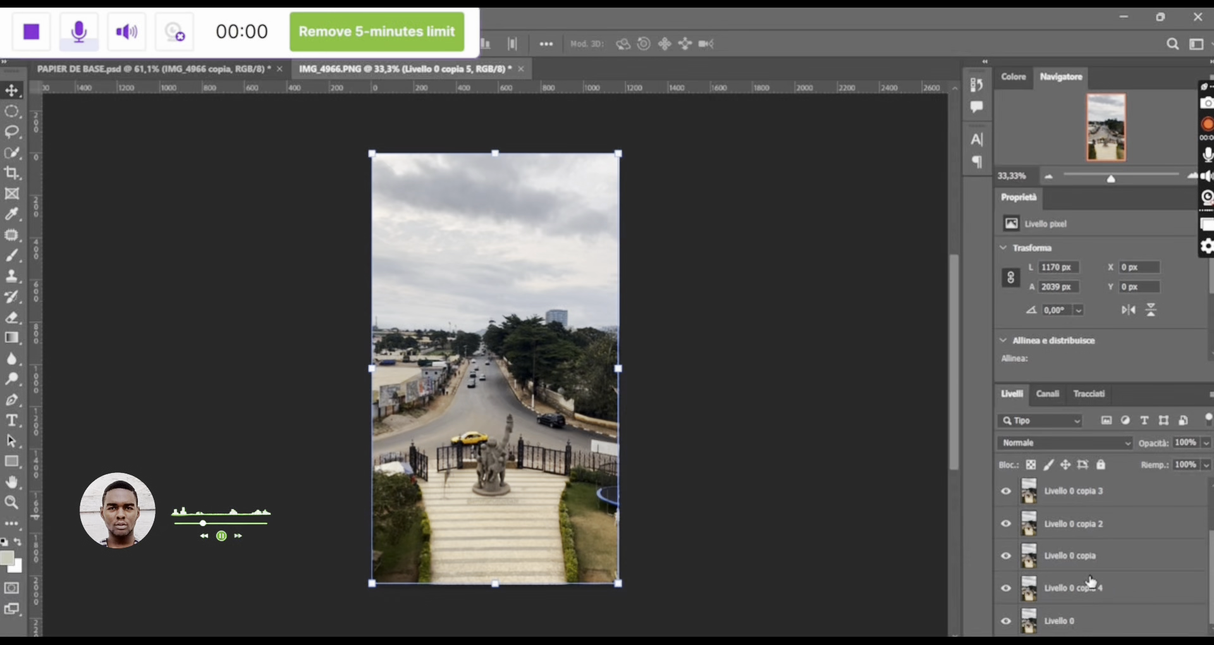
scroll(1091, 539, "up", 1)
scroll(1087, 509, "down", 1)
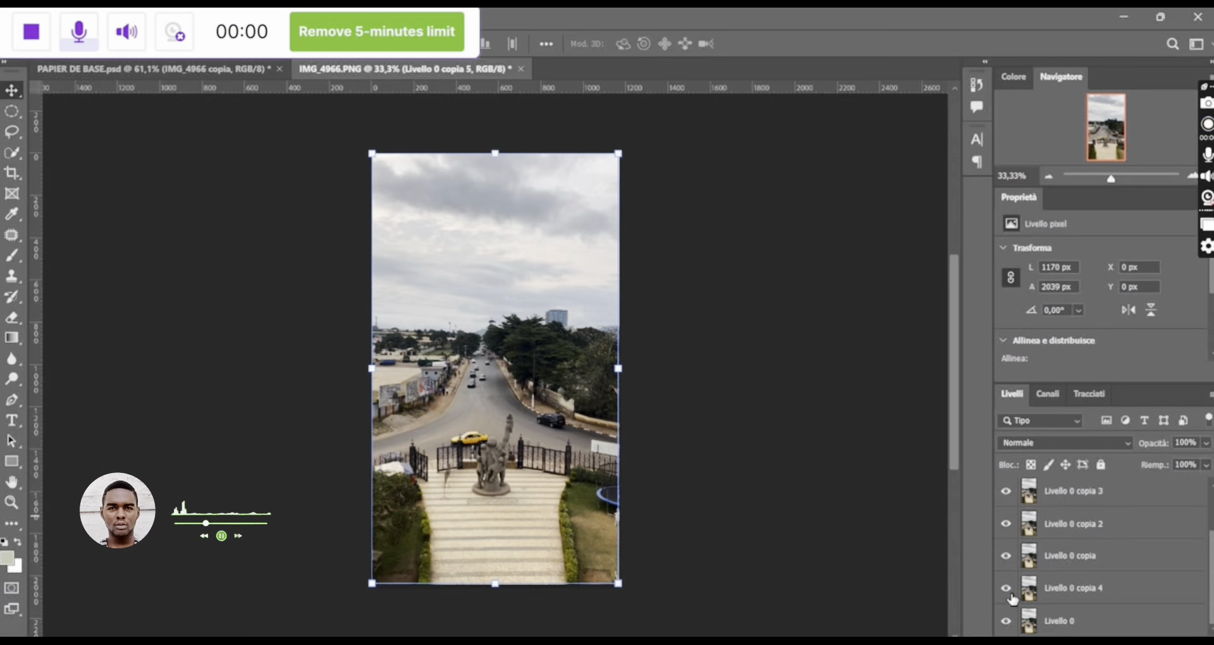
left_click_drag(1005, 589, 1007, 528)
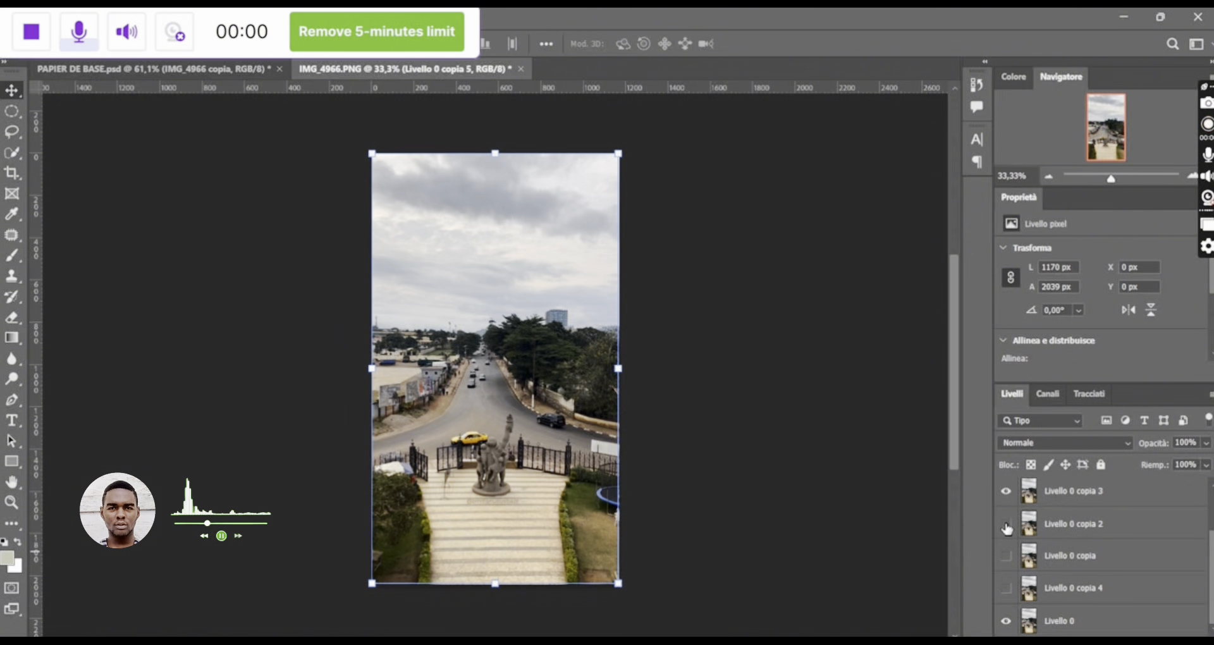
left_click(1006, 492)
scroll(1008, 504, "up", 2)
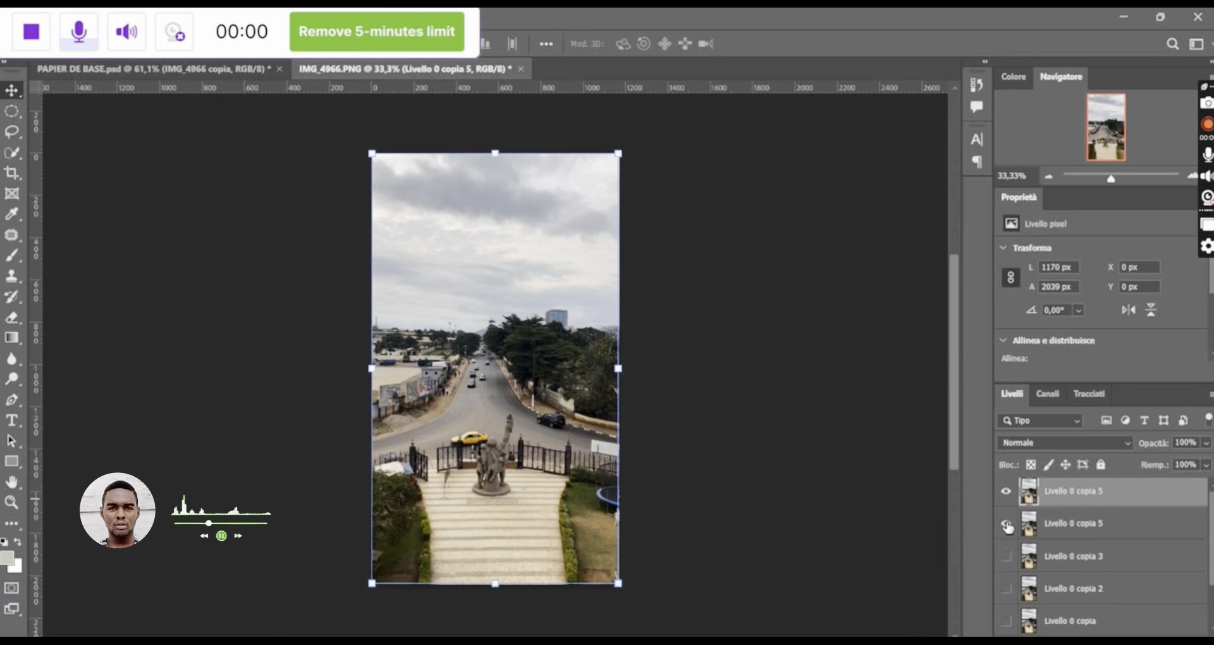
left_click(1007, 526)
left_click(1011, 501)
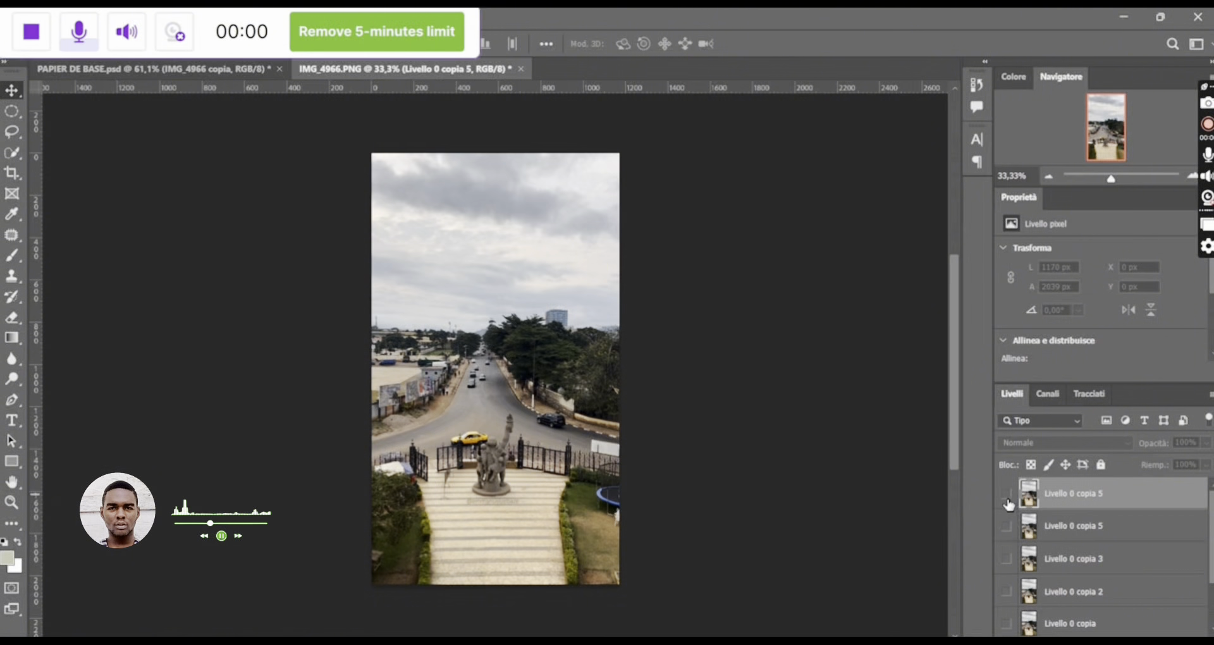
- Select the original Livello 0 layer at the base of the stack and lock it completely
scroll(1008, 504, "down", 2)
left_click(1085, 621)
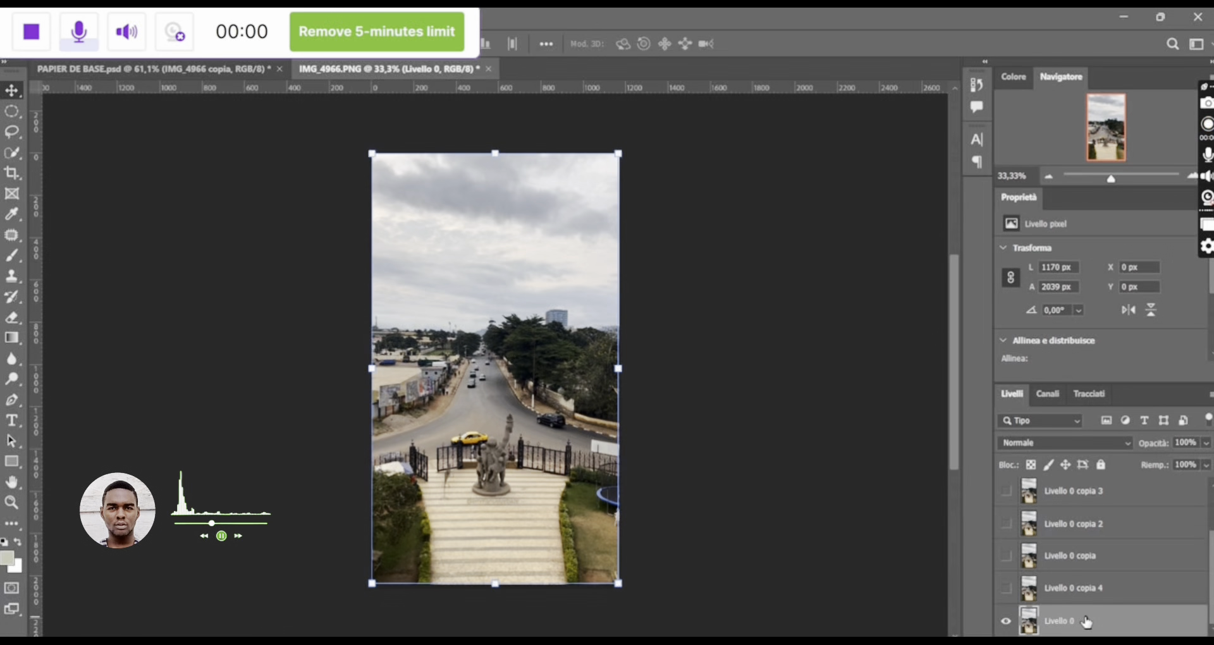
left_click(1100, 466)
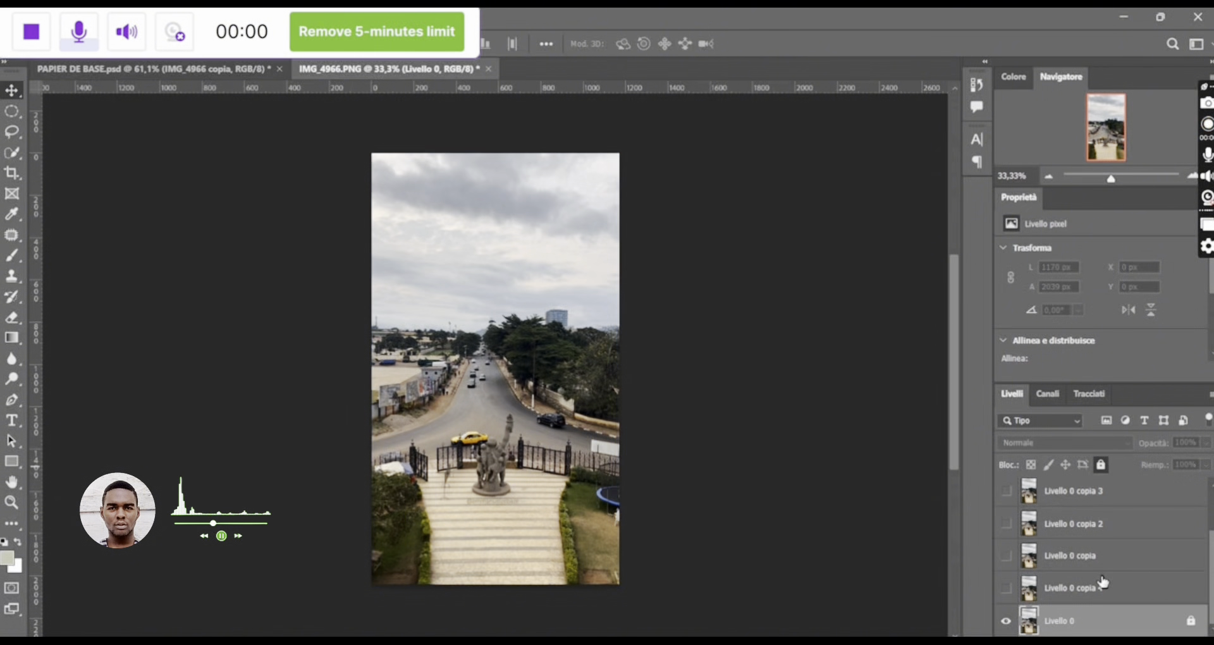
- Show the Livello 0 copia 4 layer and apply the automatic tone correction (Tono automatico) to it
left_click(1103, 584)
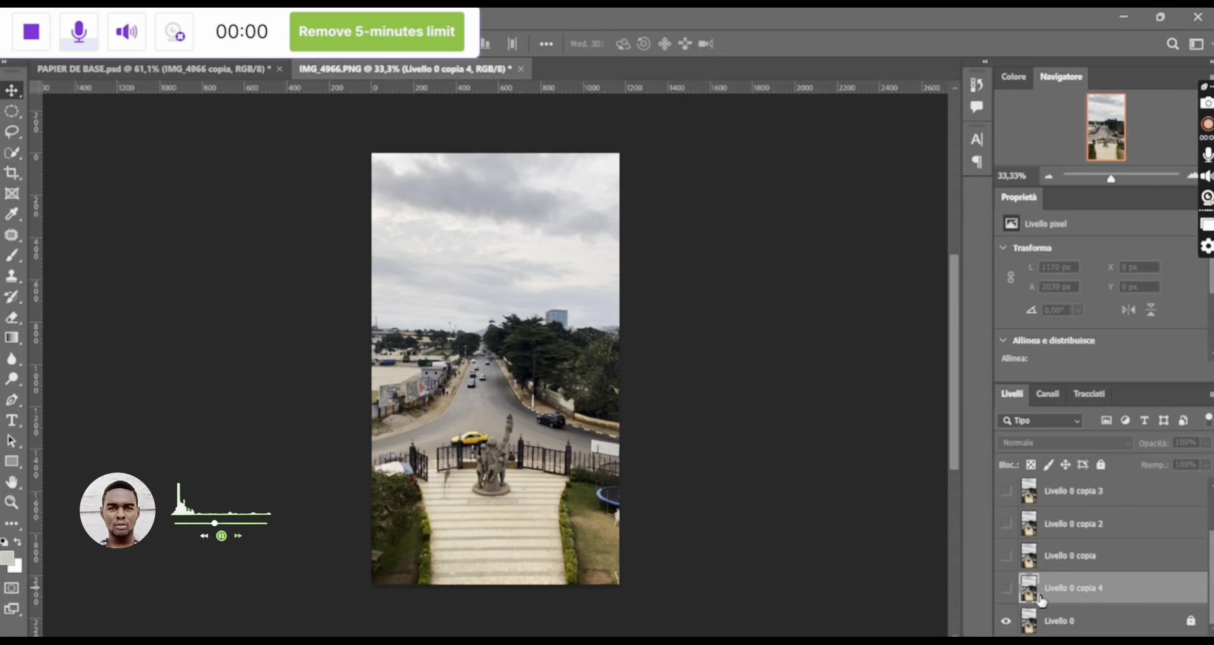
left_click(1006, 588)
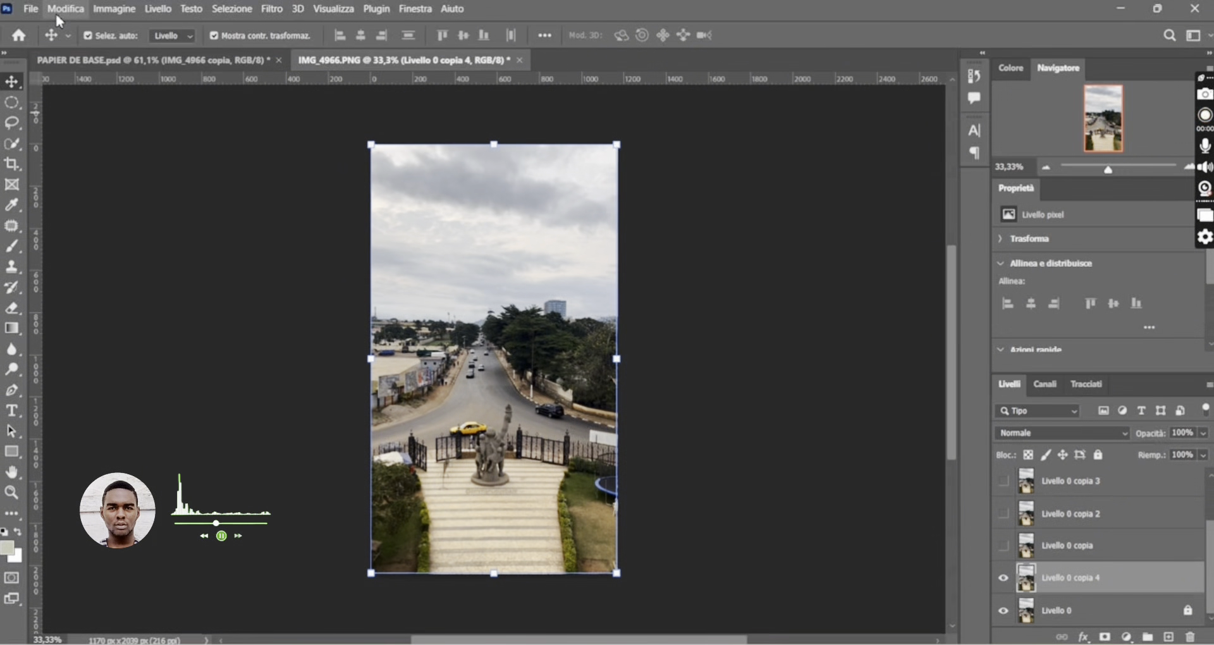
left_click(105, 12)
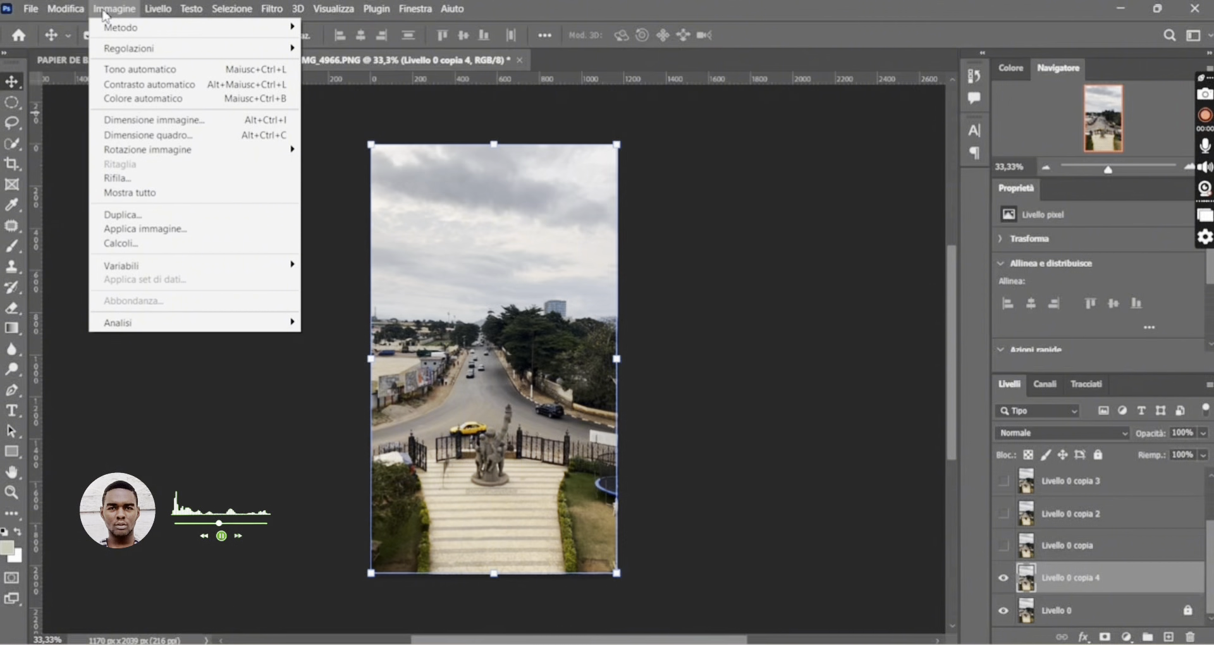
left_click(130, 76)
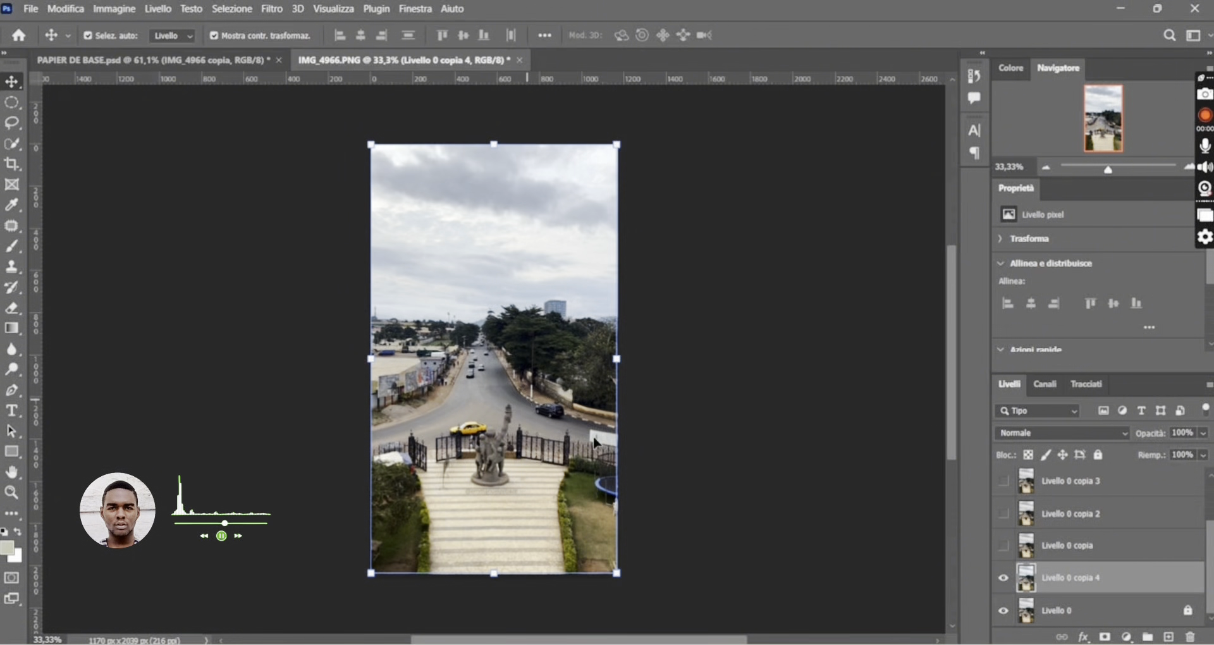
- Show the Livello 0 copia layer and apply the automatic contrast correction (Contrasto automatico) to it
left_click(1076, 560)
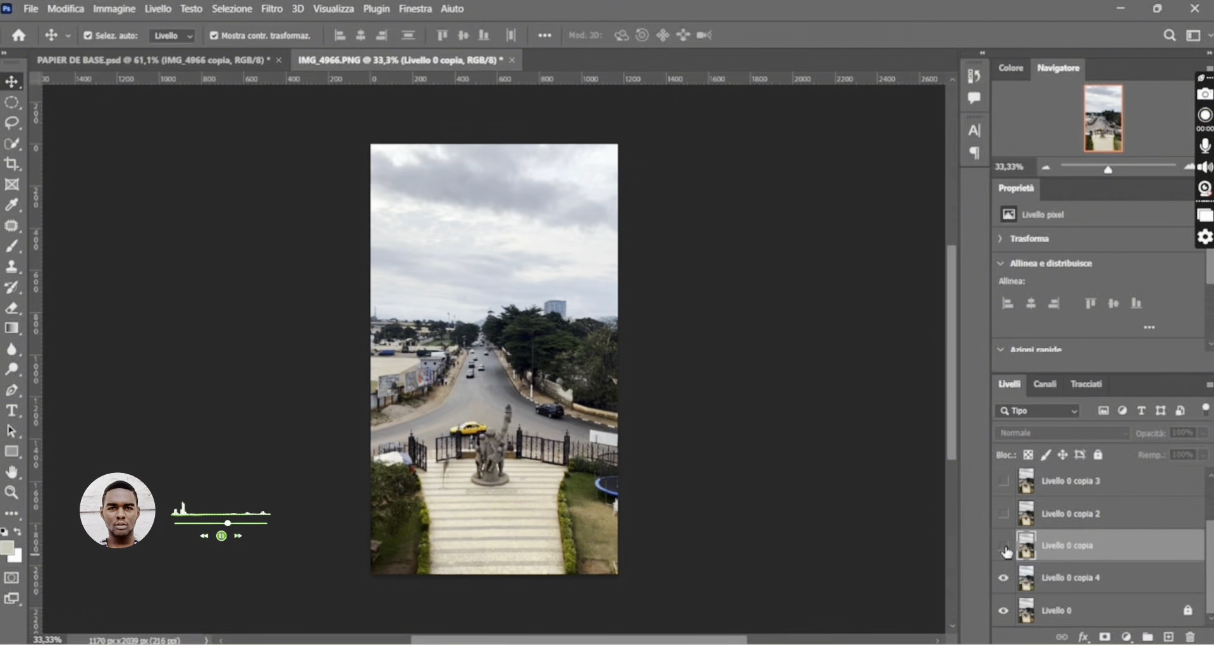
left_click(1004, 547)
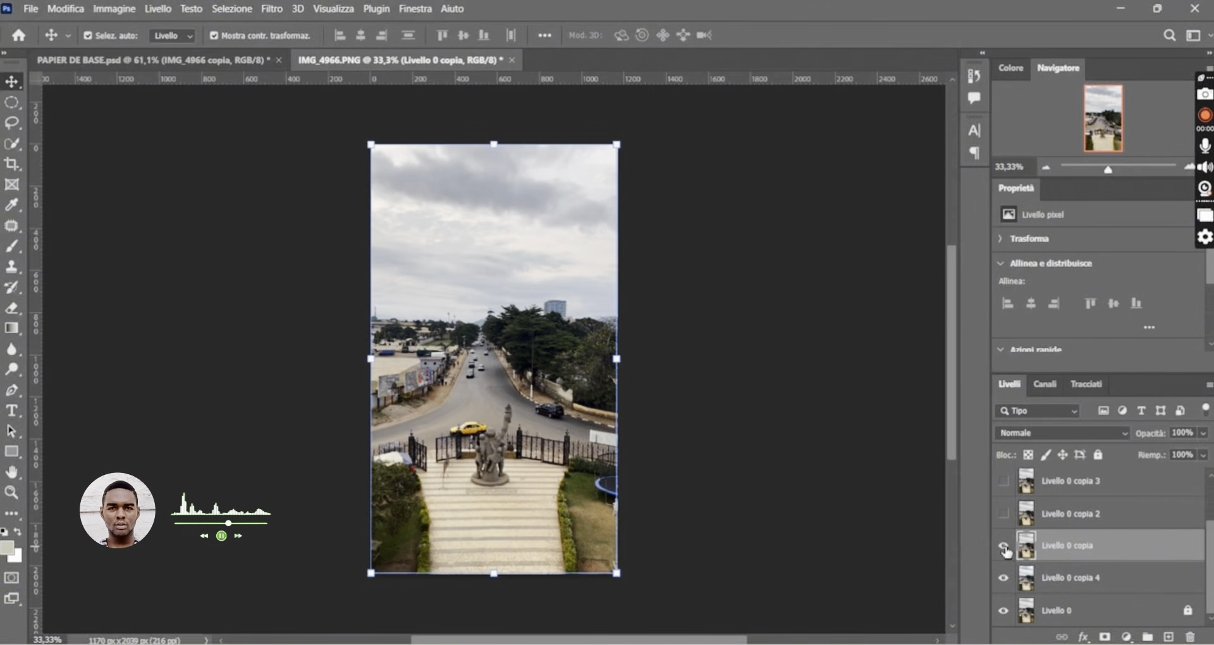
left_click(122, 10)
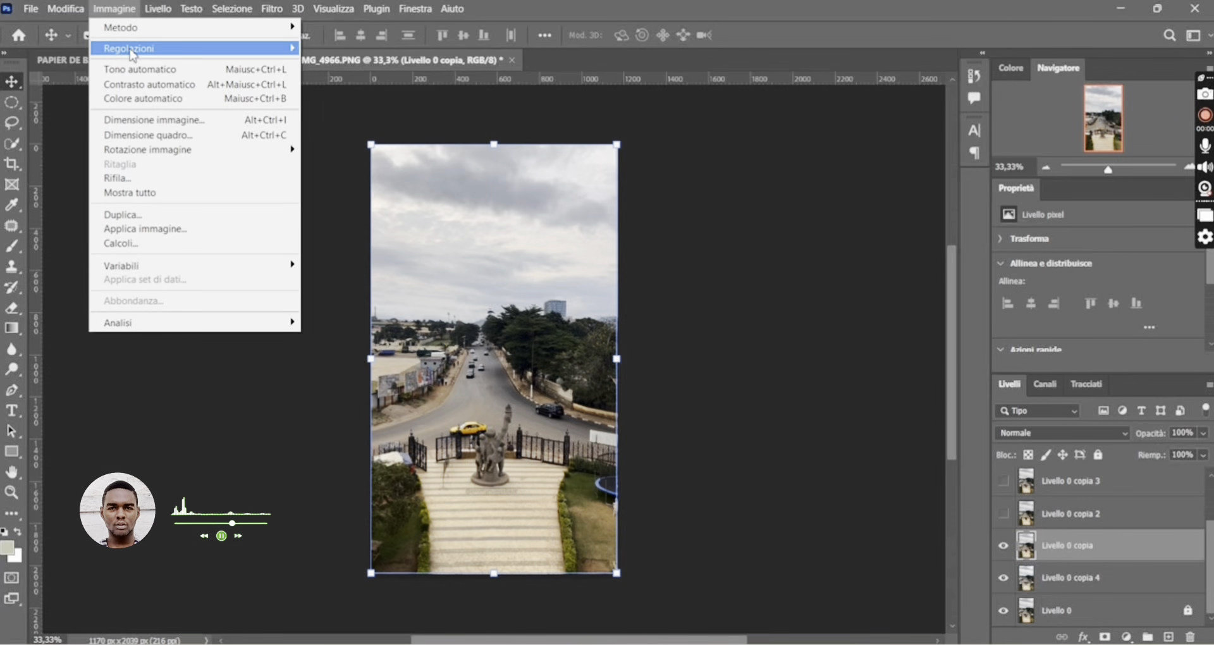
left_click(158, 88)
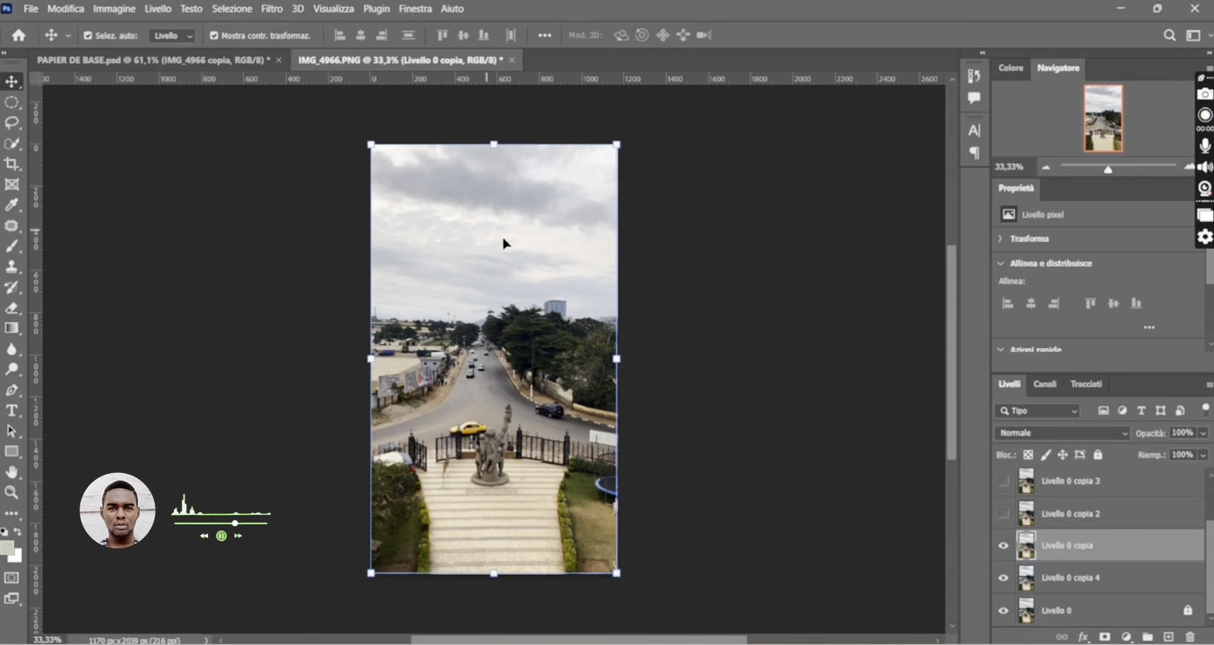
- Show the Livello 0 copia 2 layer and apply the automatic color correction (Colore automatico) to it
left_click(1067, 518)
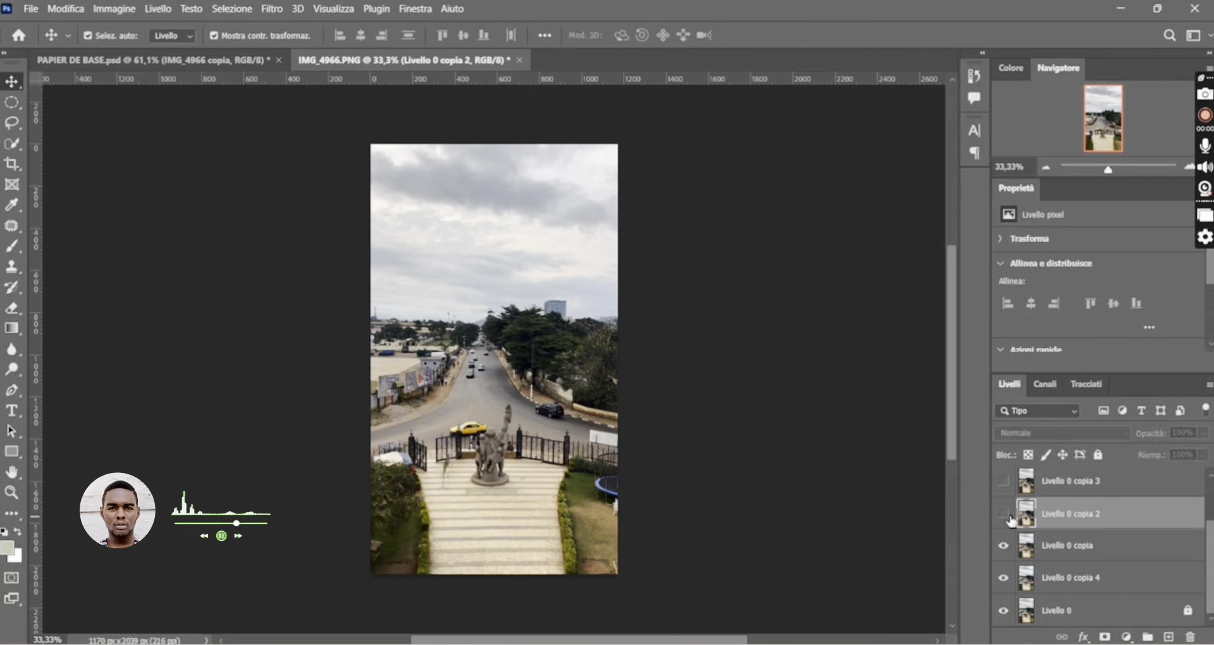
left_click(1005, 514)
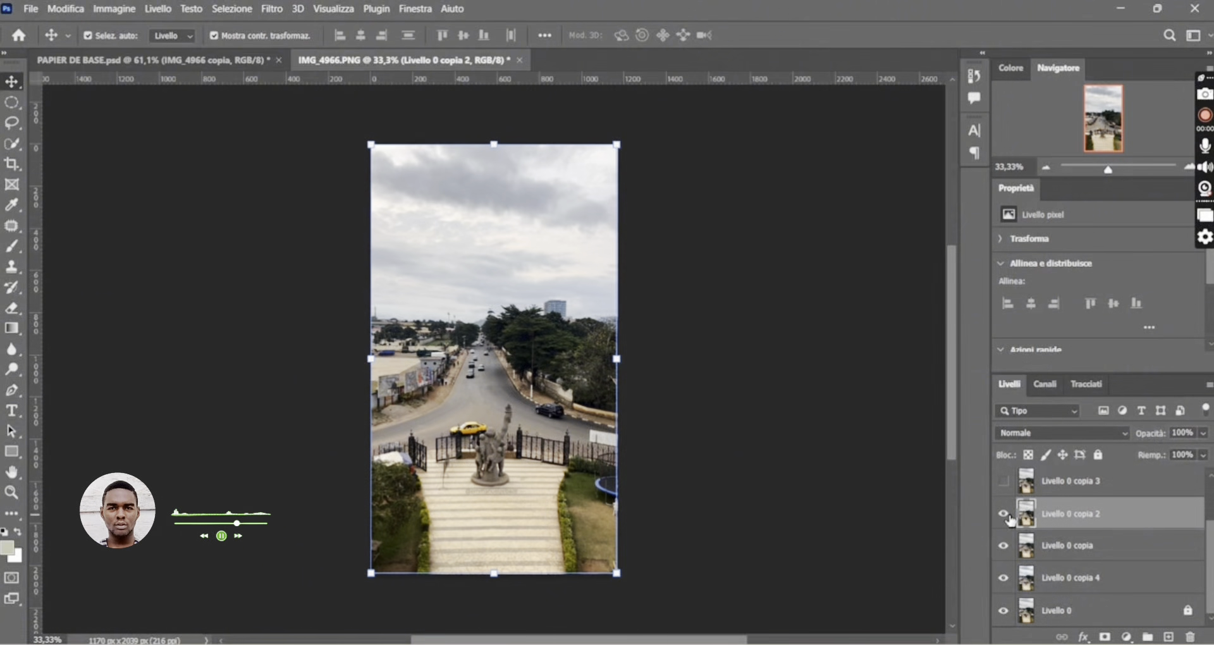
left_click(116, 11)
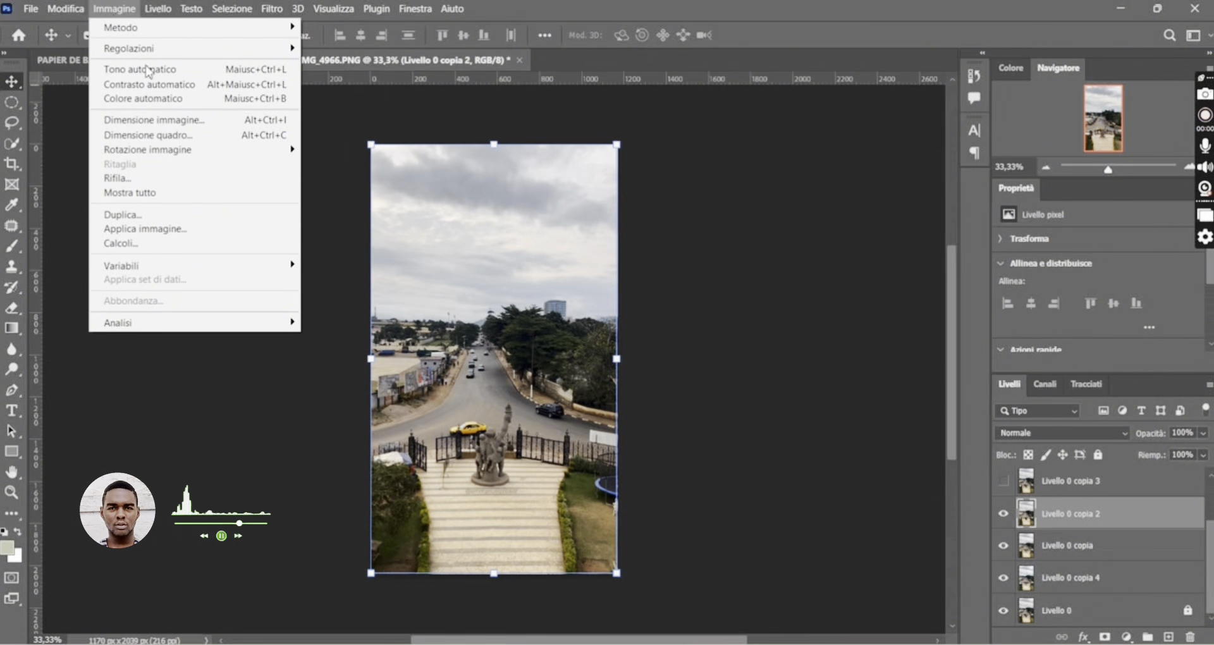
left_click(170, 100)
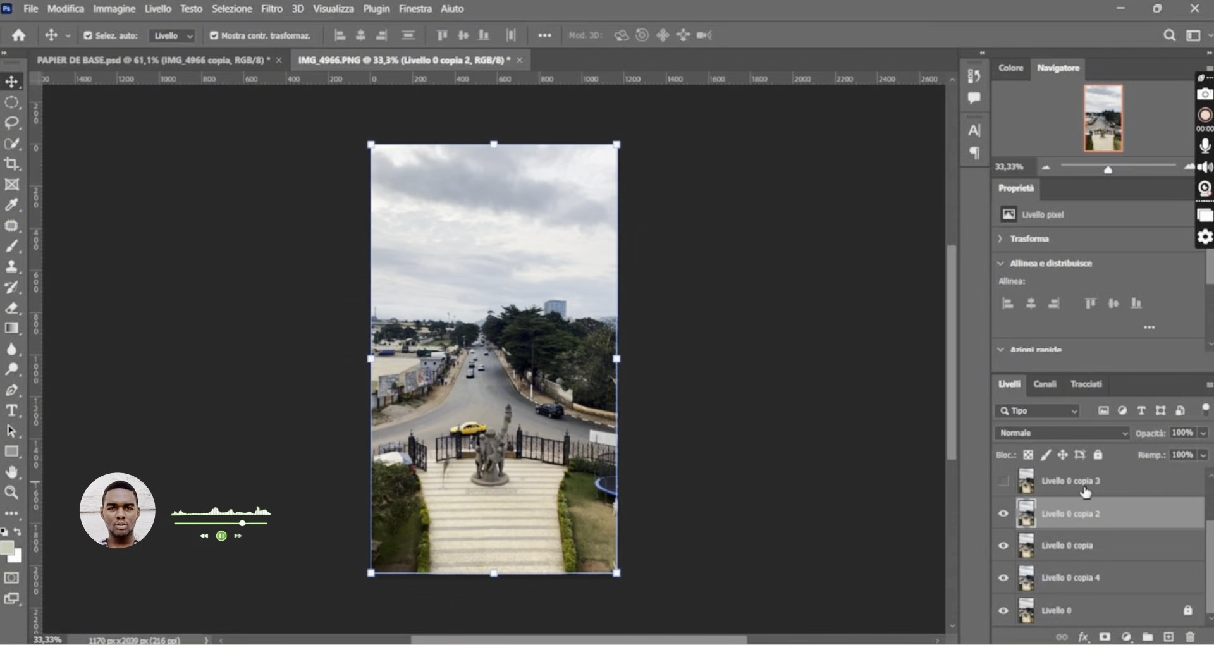
- Show the Livello 0 copia 3 layer and apply Luminosità/contrasto to it with brightness at -61 and moderately increased contrast
scroll(1085, 492, "up", 2)
left_click(1072, 547)
left_click(1003, 547)
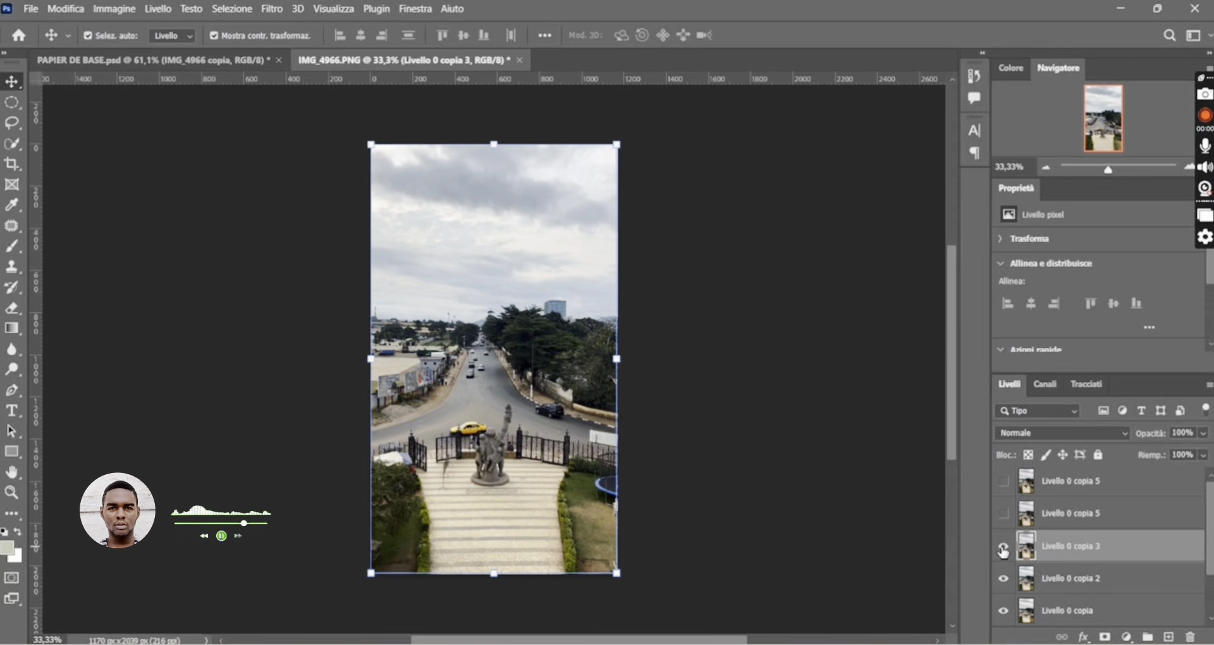
left_click(126, 12)
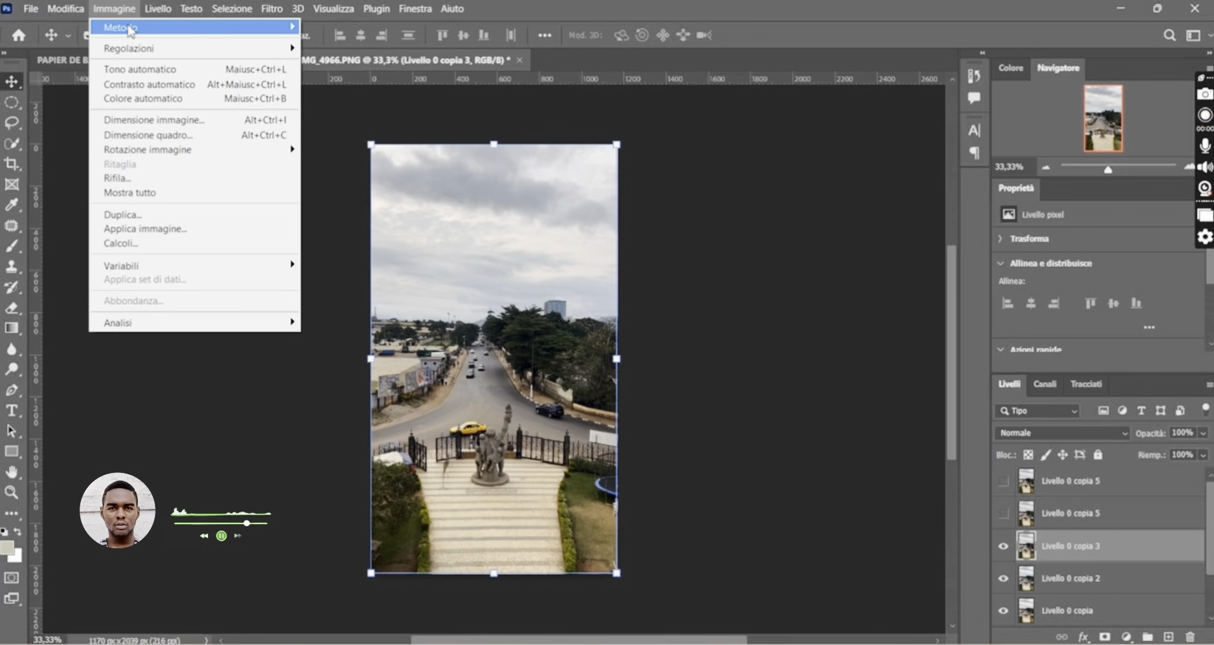
mouse_move(165, 55)
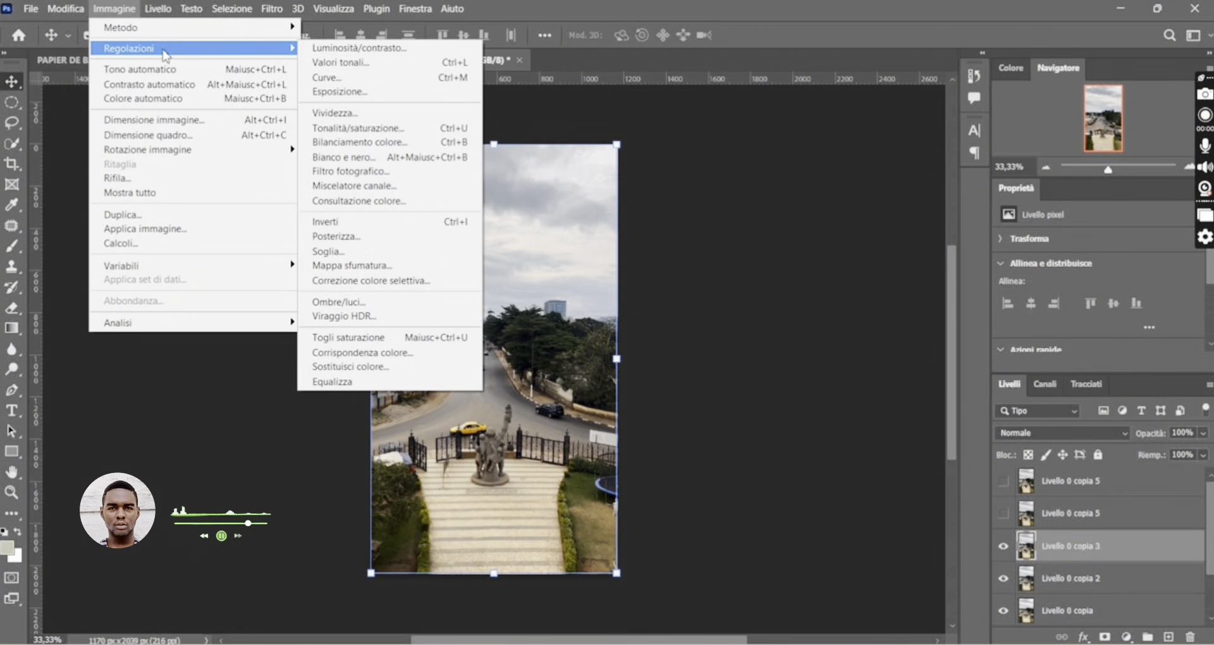
left_click(370, 52)
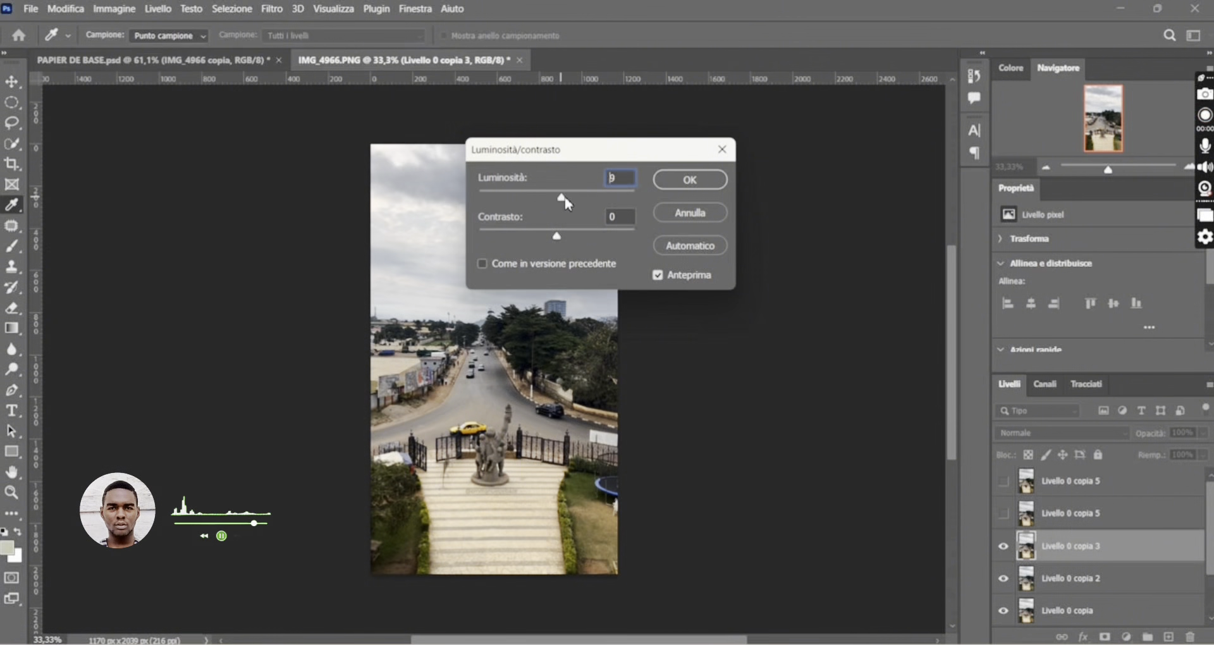
left_click_drag(564, 198, 526, 201)
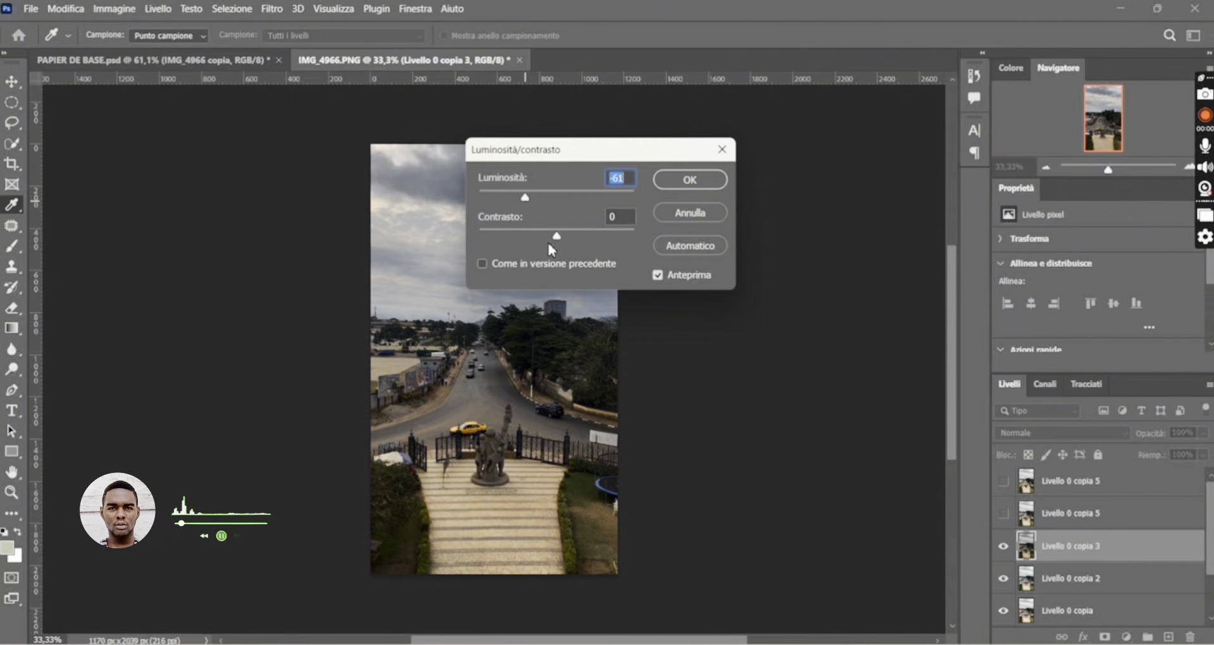
left_click_drag(561, 240, 594, 237)
left_click(703, 182)
key("v")
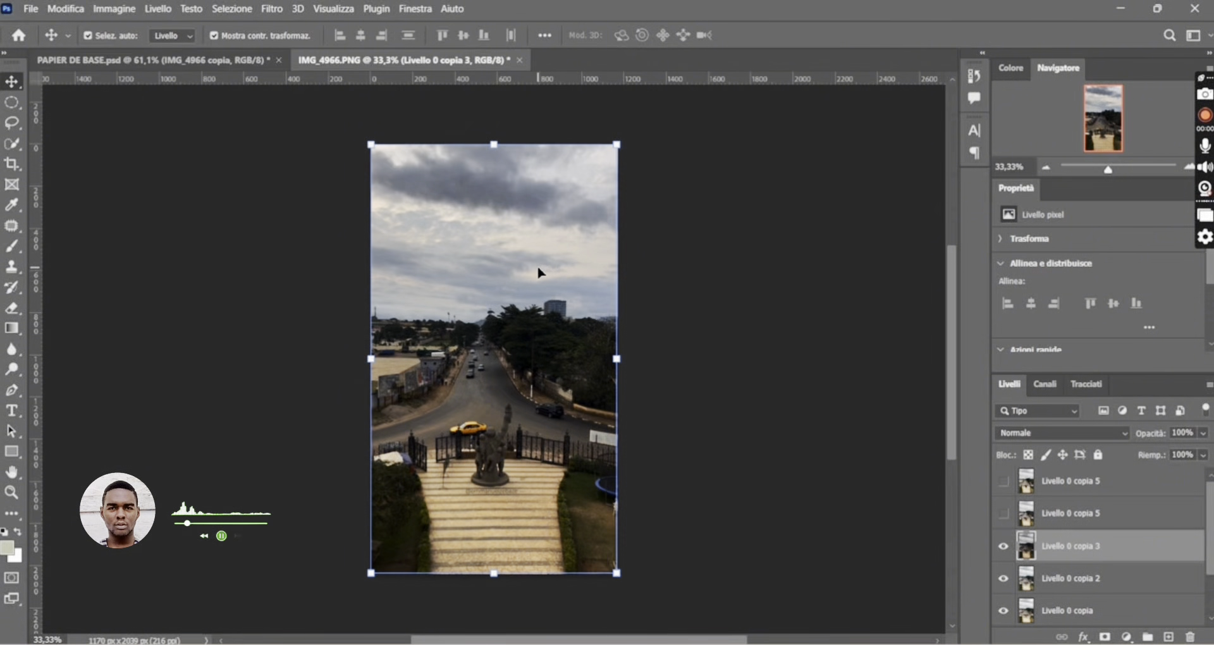
- Show and select the lower of the two Livello 0 copia 5 layers
key("ctrl")
scroll(542, 276, "left", 1)
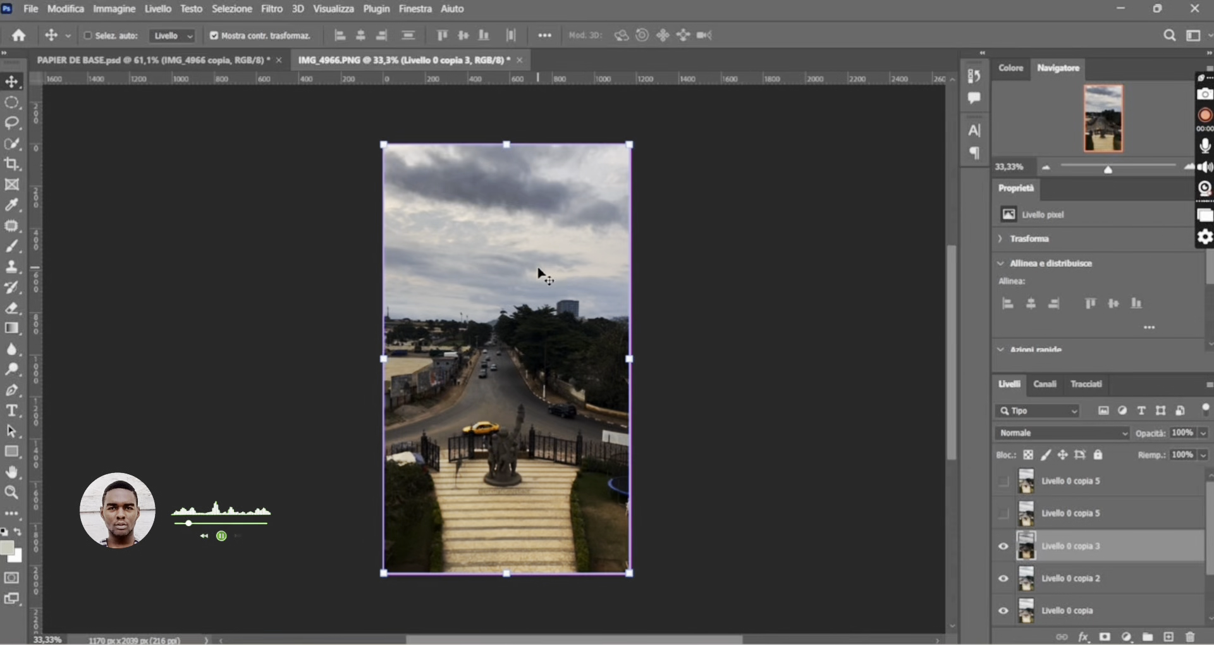
scroll(542, 272, "up", 1)
scroll(541, 266, "up", 1)
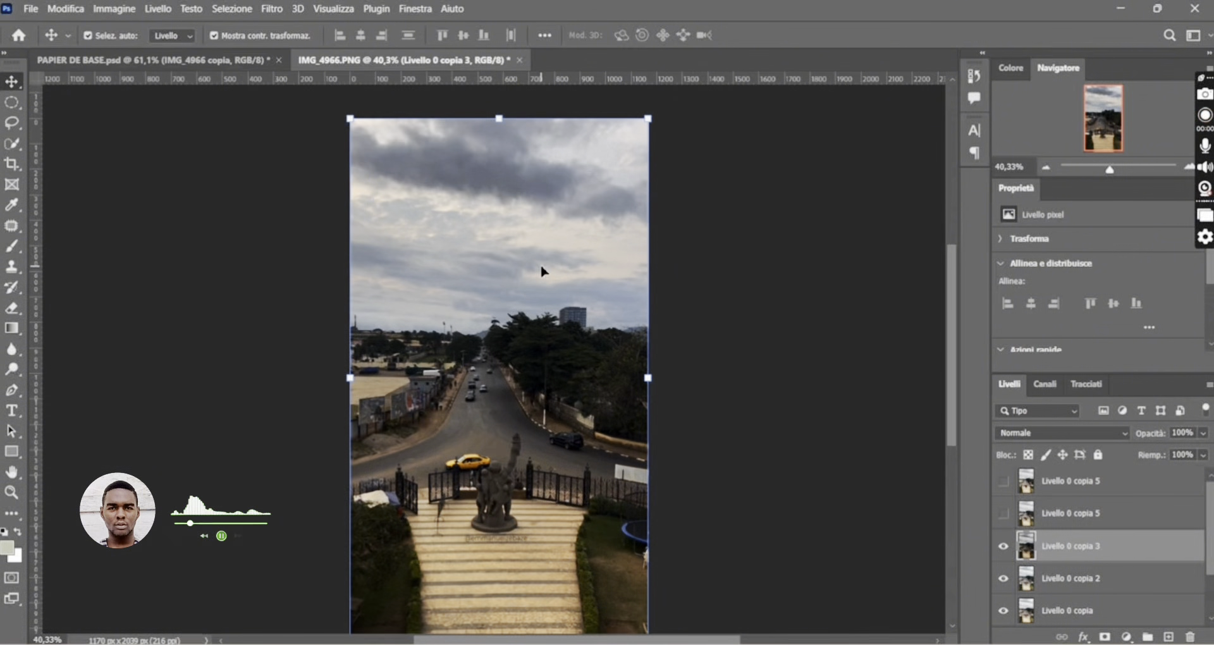
left_click(1004, 514)
left_click(1090, 518)
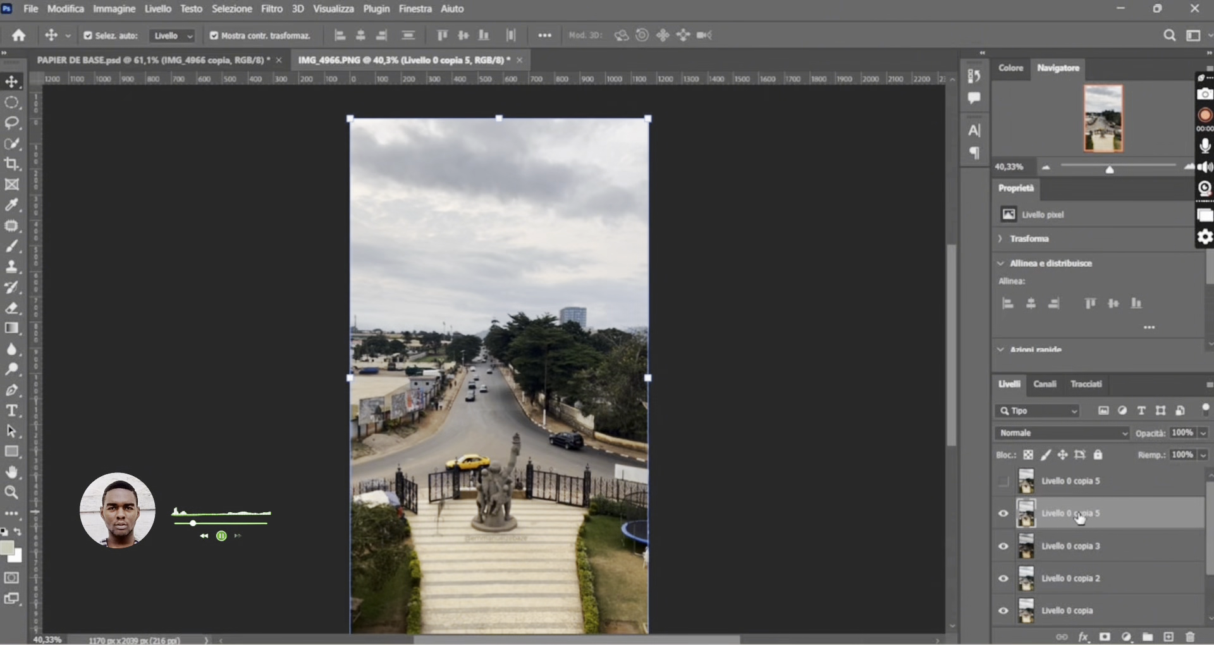
- Apply Tonalità/saturazione to the visible Livello 0 copia 5 layer with hue +4, saturation -100 and lightness -16
left_click(109, 9)
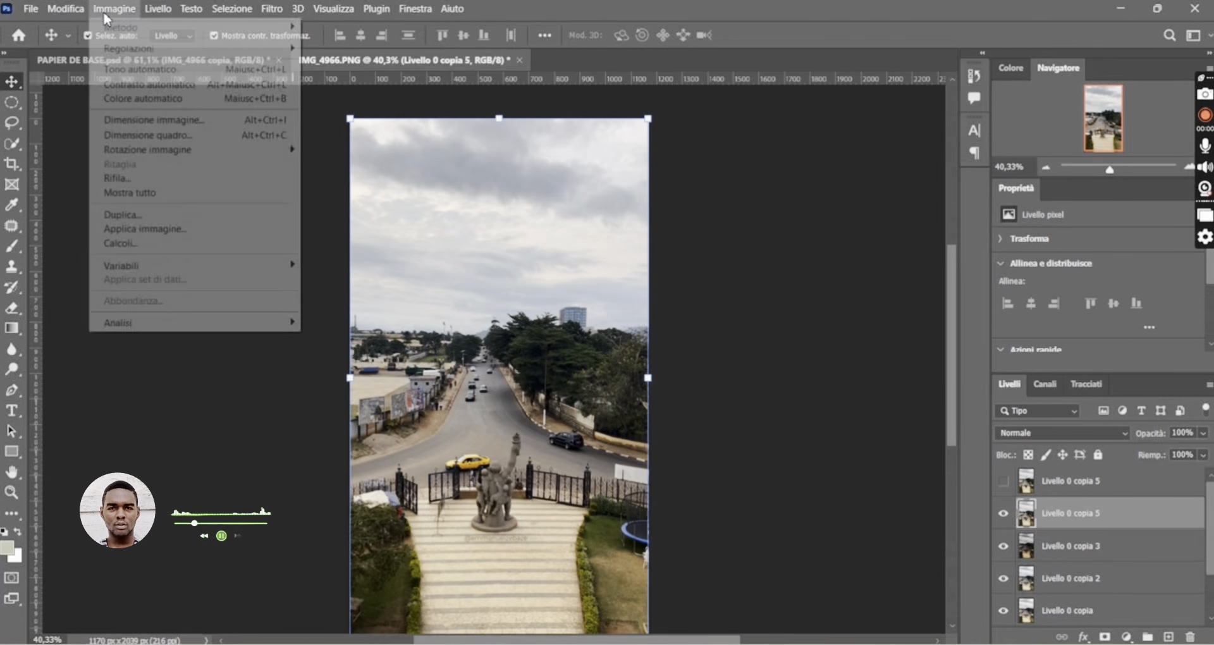
mouse_move(166, 49)
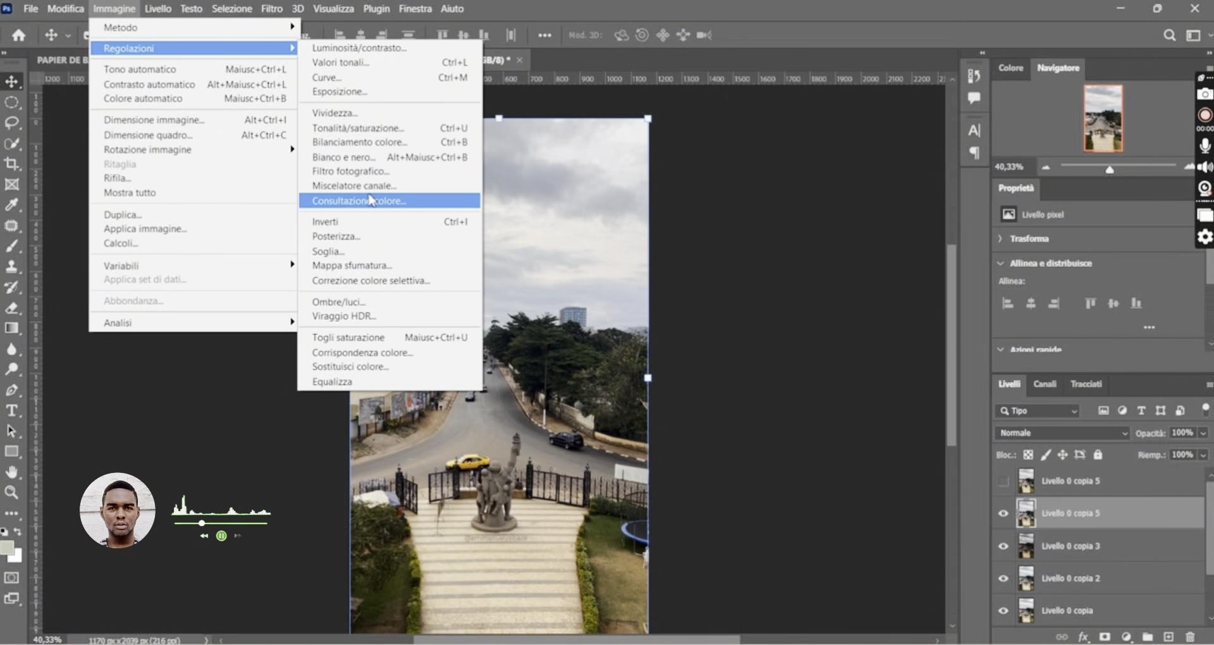
left_click(387, 136)
left_click_drag(630, 114, 873, 135)
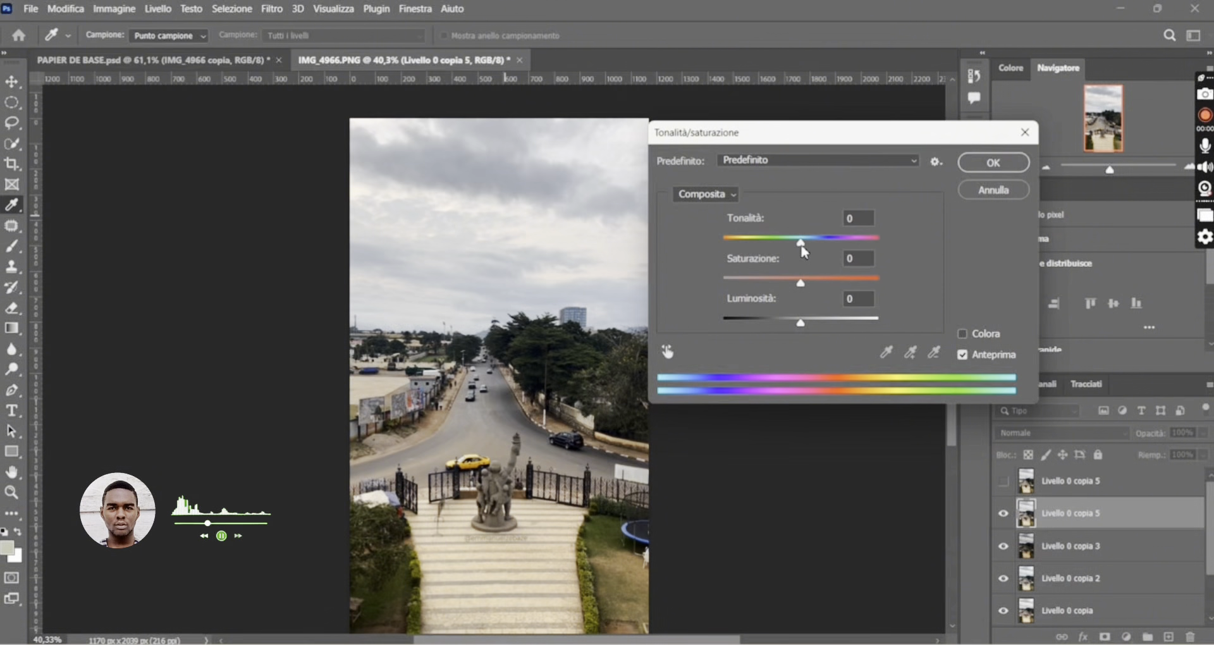
mouse_move(801, 248)
left_mouse_down()
mouse_move(753, 248)
mouse_move(858, 248)
mouse_move(802, 246)
left_mouse_up()
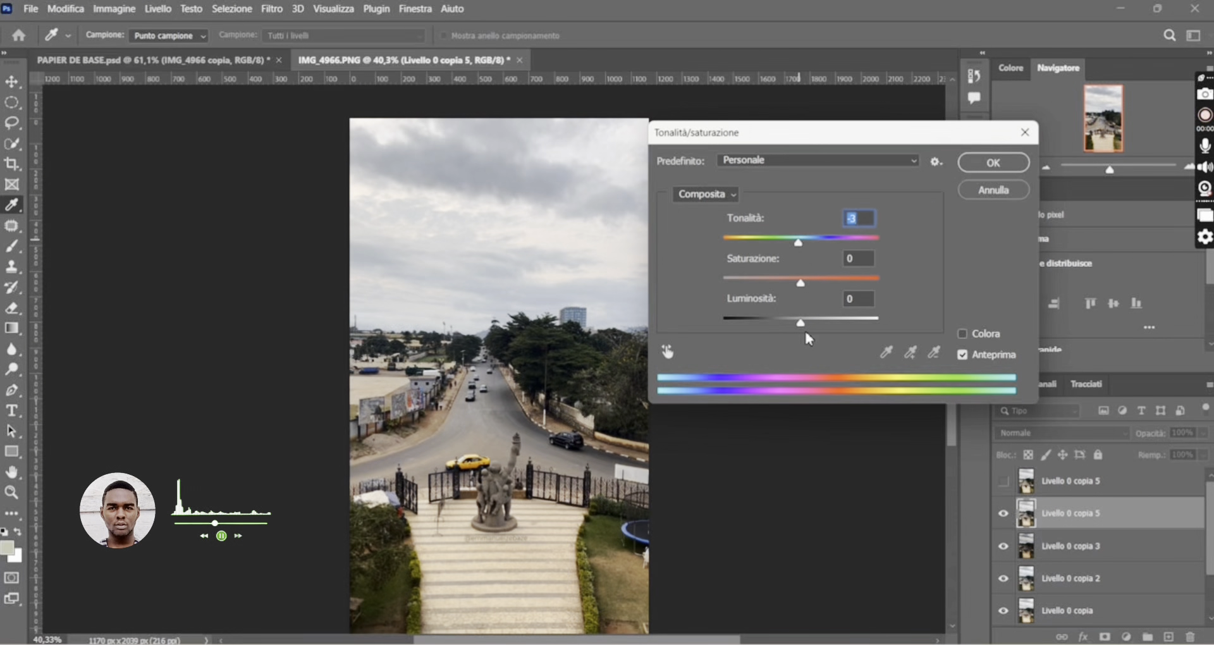
left_click_drag(800, 323, 707, 278)
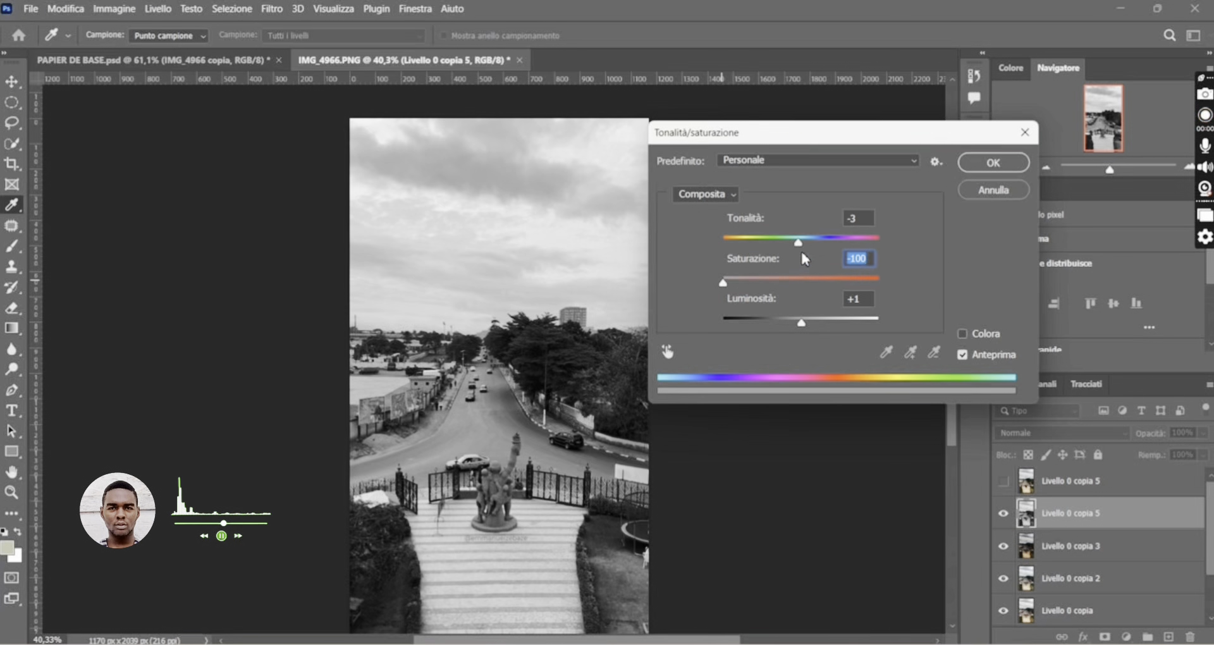
left_click_drag(797, 247, 763, 244)
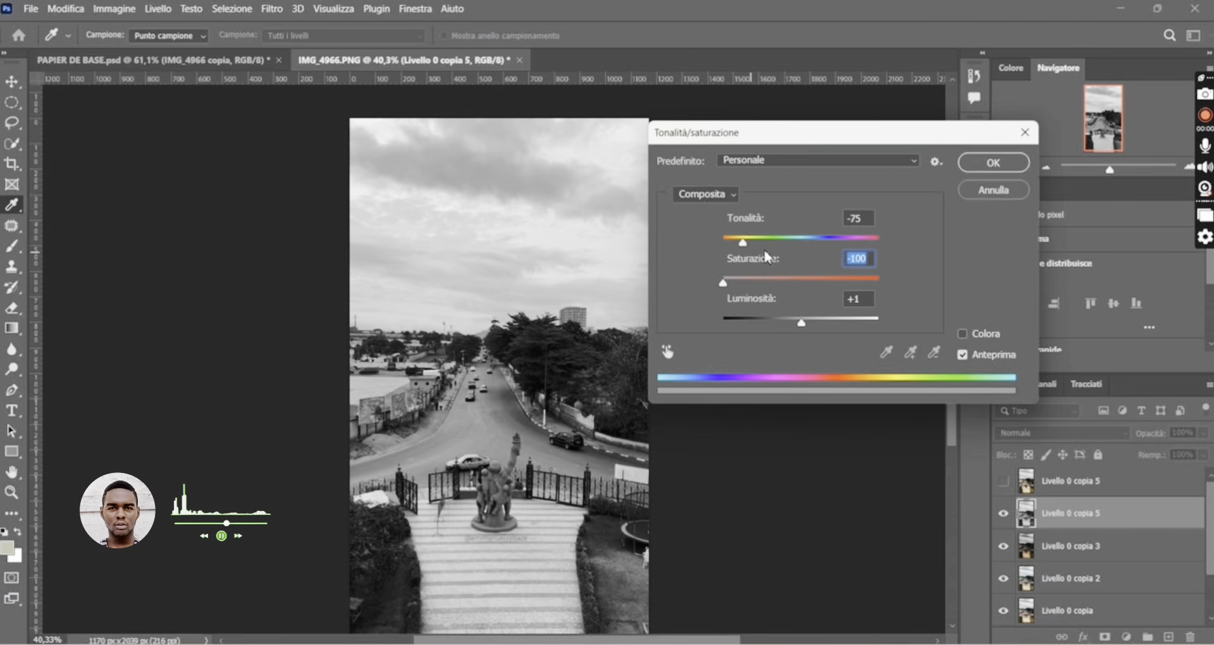
left_click_drag(804, 247, 804, 247)
mouse_move(803, 323)
left_mouse_down()
mouse_move(819, 320)
mouse_move(790, 327)
left_mouse_up()
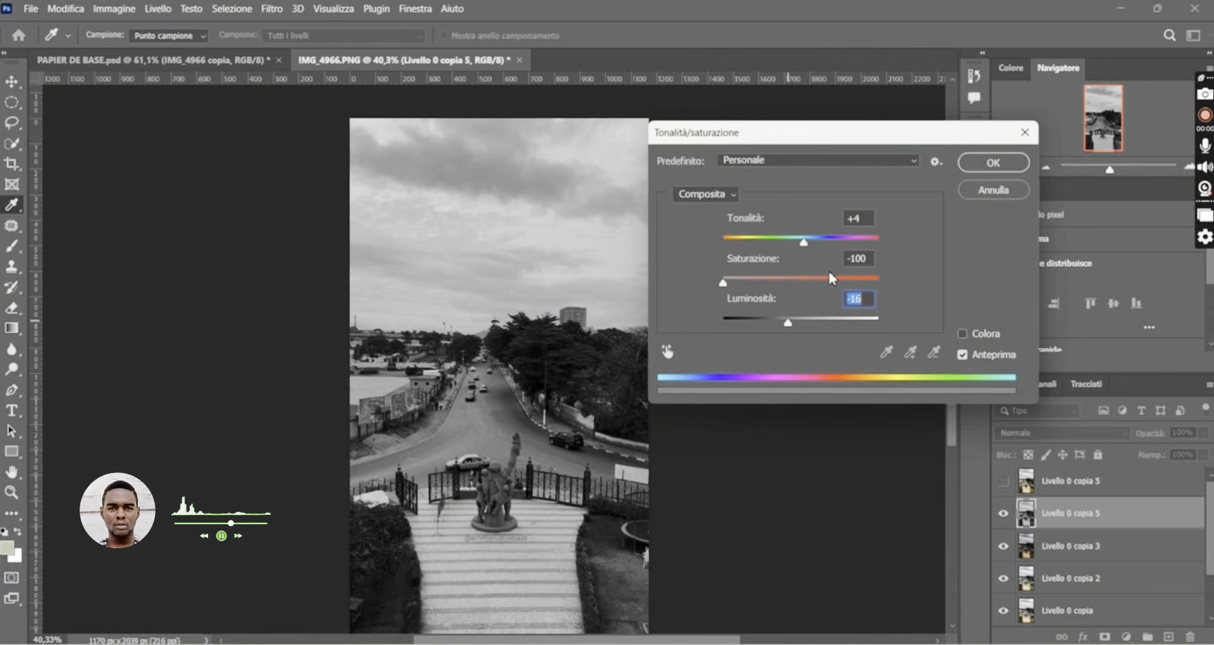
left_click(992, 163)
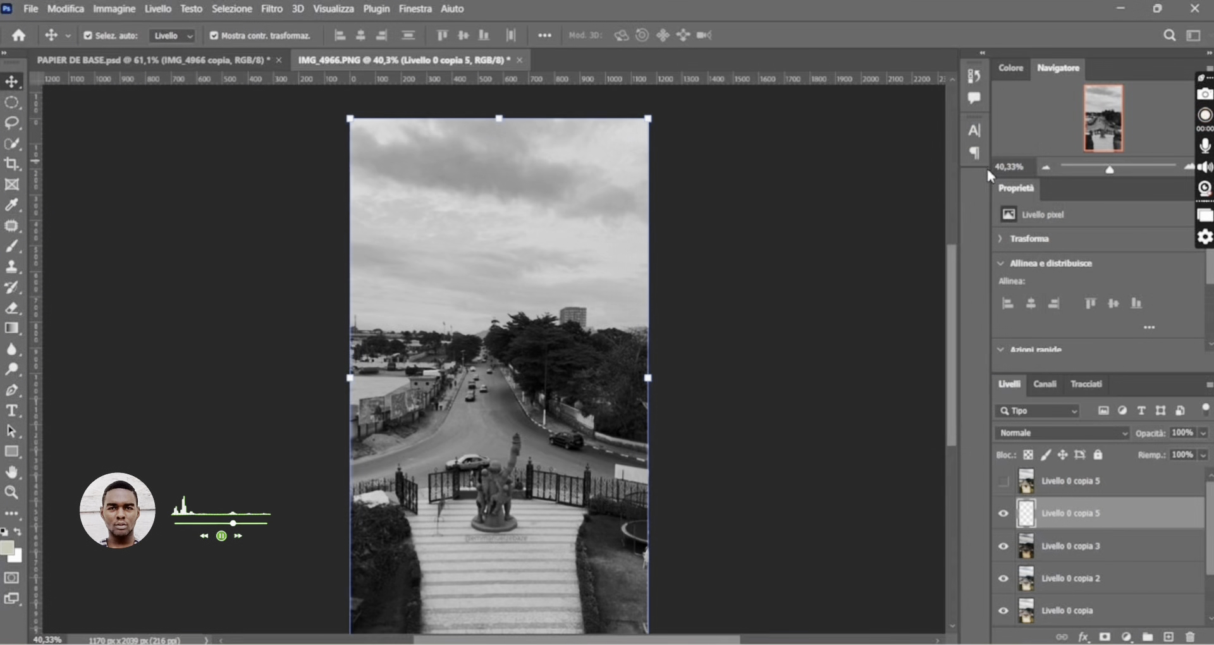
- Delete the hidden Livello 0 copia 5 layer at the head of the stack
left_click(1101, 487)
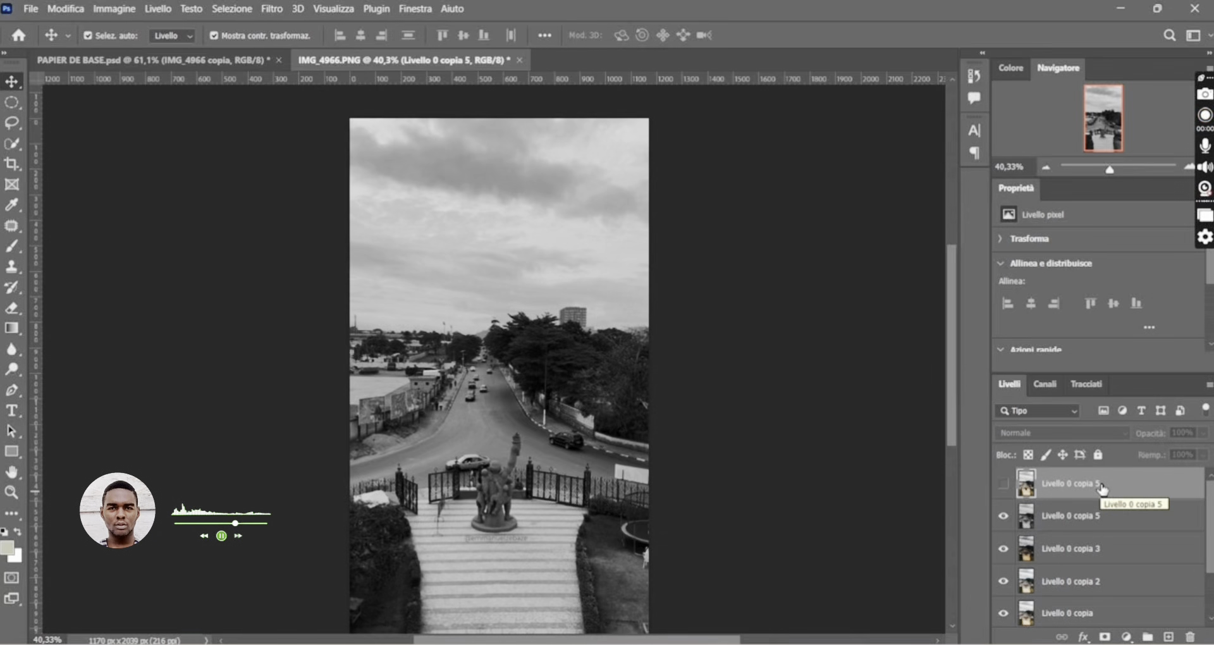
key("Delete")
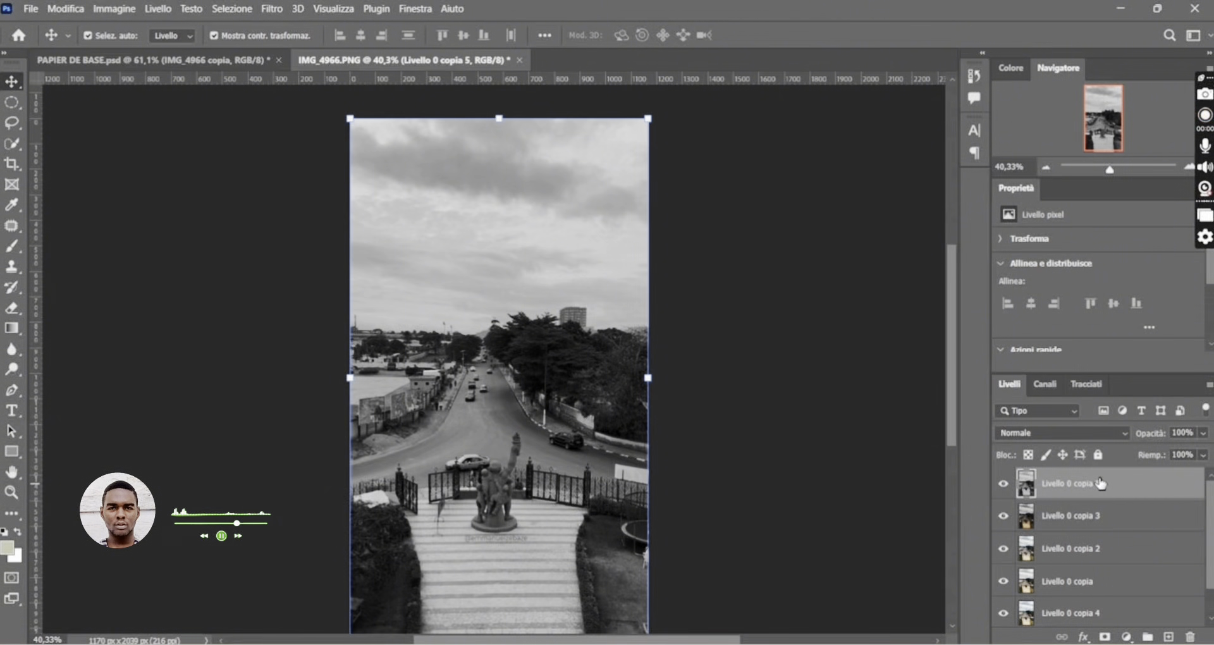
scroll(1090, 507, "down", 1)
scroll(1090, 506, "up", 1)
- Hide the Livello 0 copia 5, copia 3, copia 2 and copia layers one after another to compare the corrections
left_click(1003, 484)
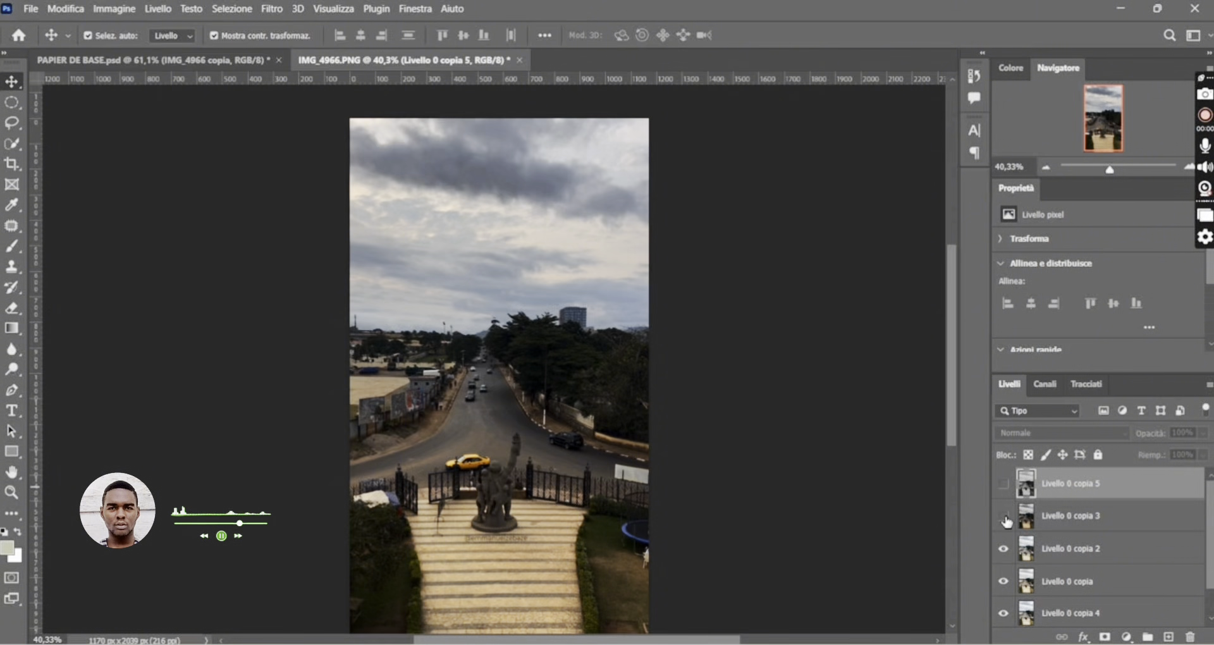
left_click(1004, 516)
left_click(1003, 548)
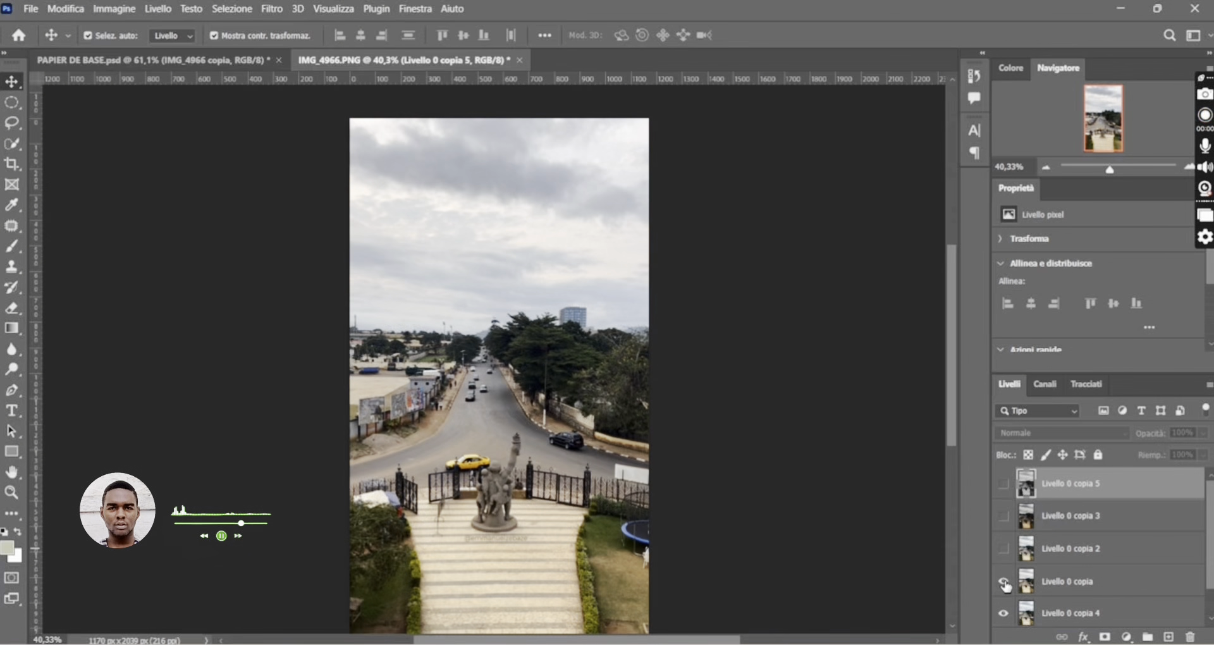
scroll(1007, 588, "down", 1)
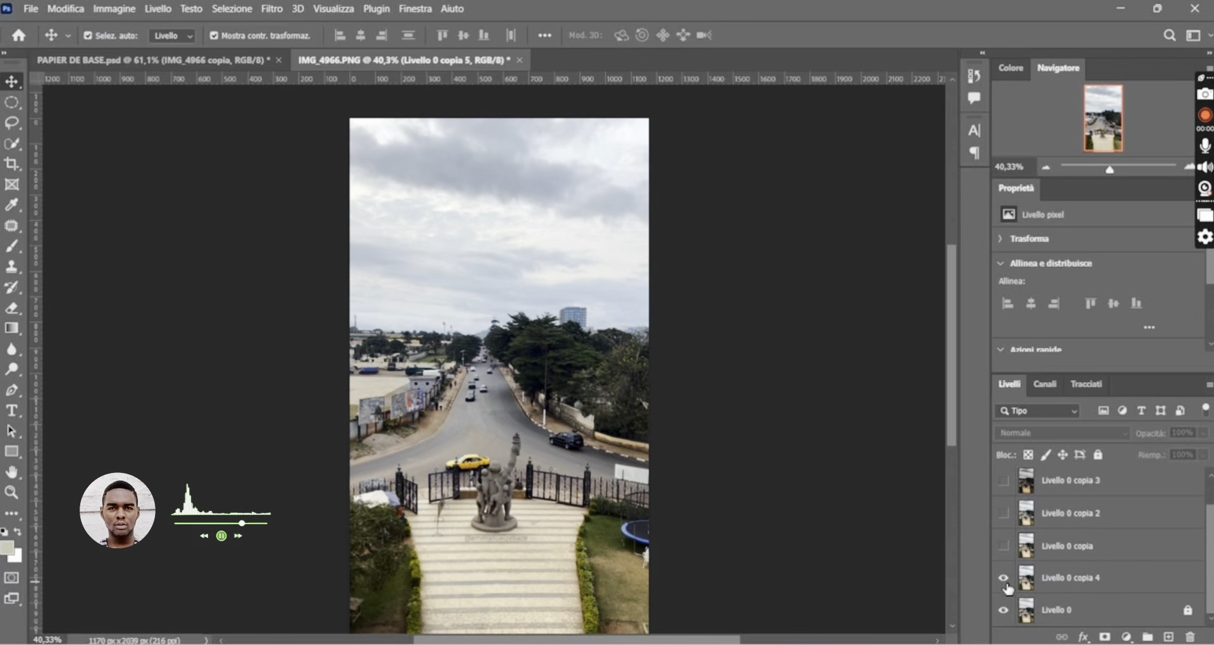
- Delete the Livello 0 copia layer and show the copia 2, copia 3 and copia 5 layers again
left_click(1055, 555)
key("Delete")
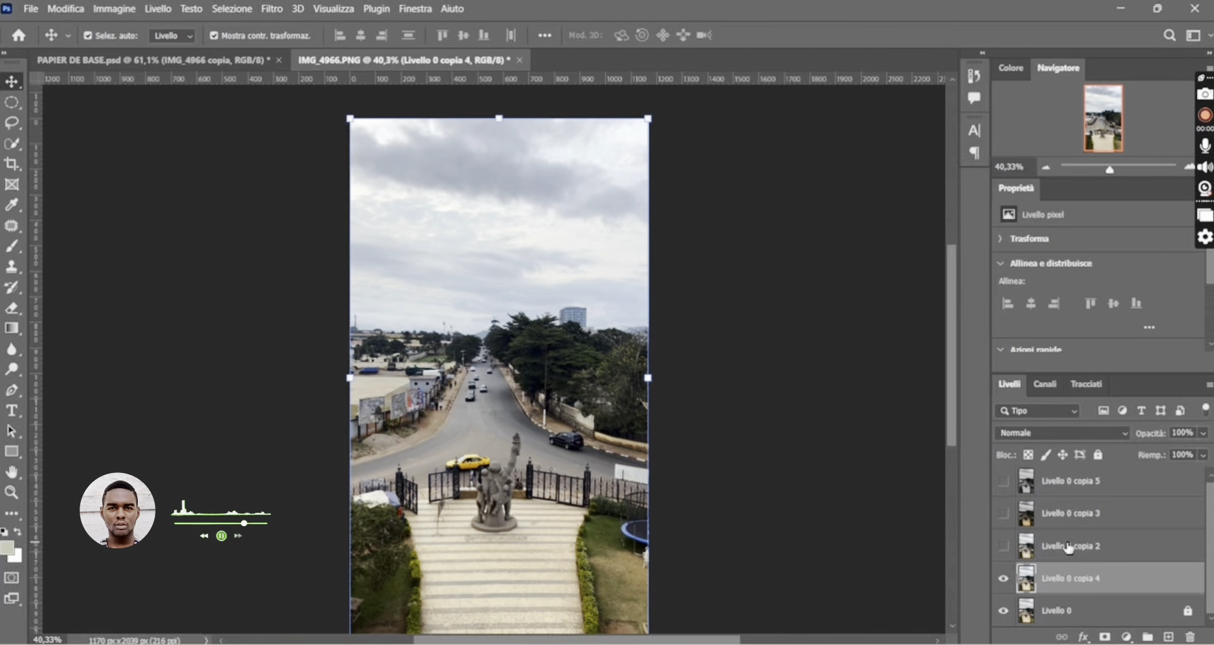
left_click(1003, 546)
left_click(1003, 513)
left_click(1003, 481)
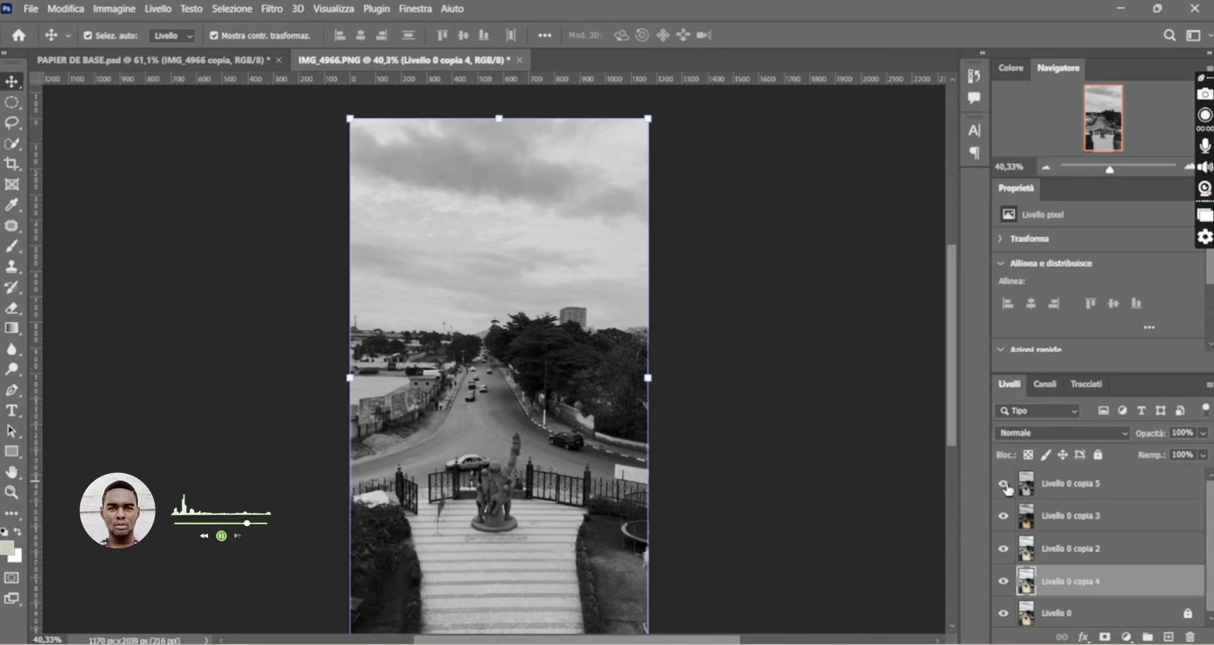
scroll(1094, 571, "down", 1)
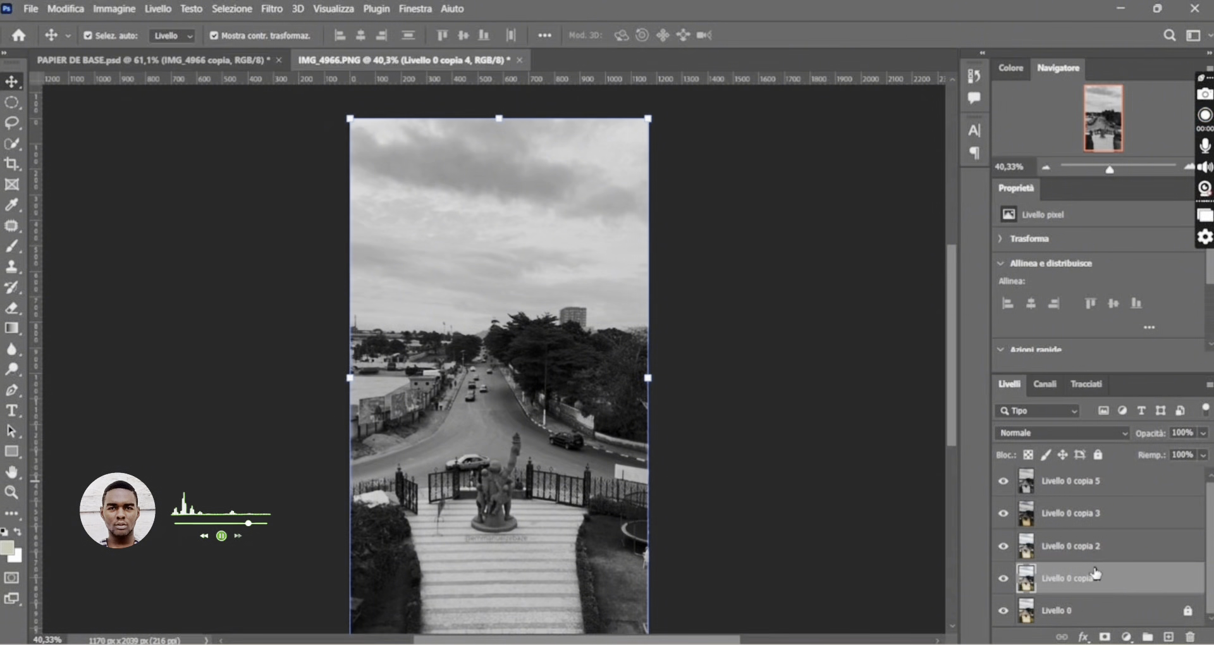
scroll(1078, 548, "up", 1)
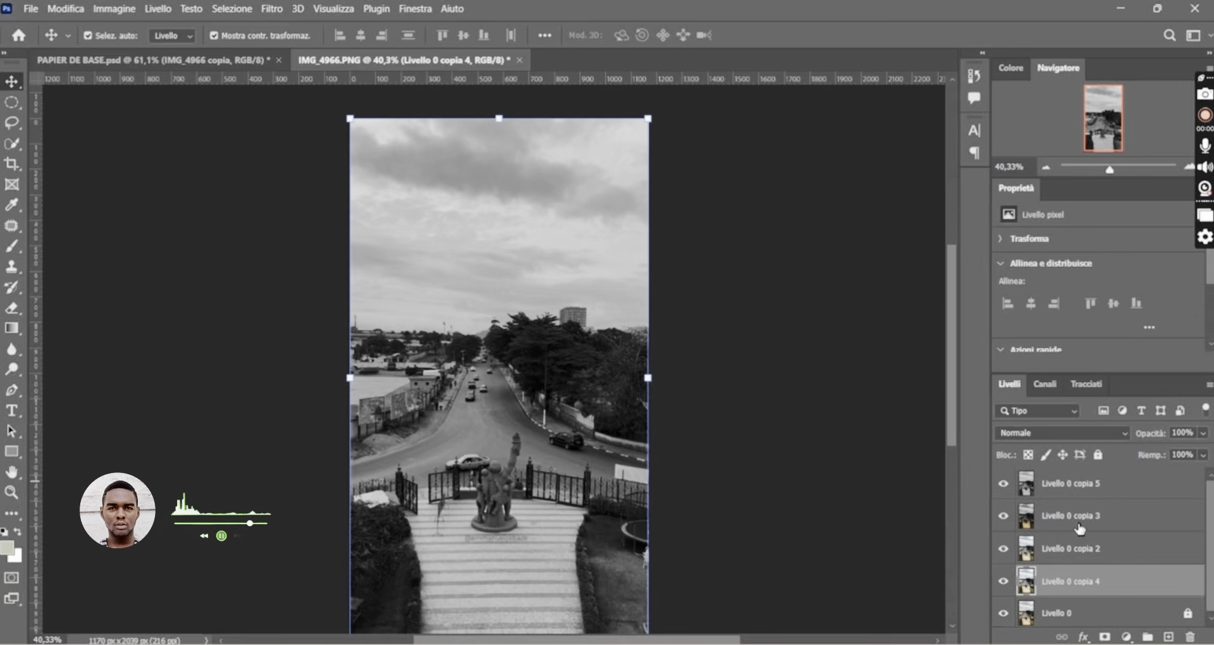
- Try an opacity of 24% on the black-and-white Livello 0 copia 5 layer, and restore it to 100%
mouse_move(1072, 521)
left_mouse_down()
mouse_move(1070, 478)
mouse_move(1079, 534)
left_mouse_up()
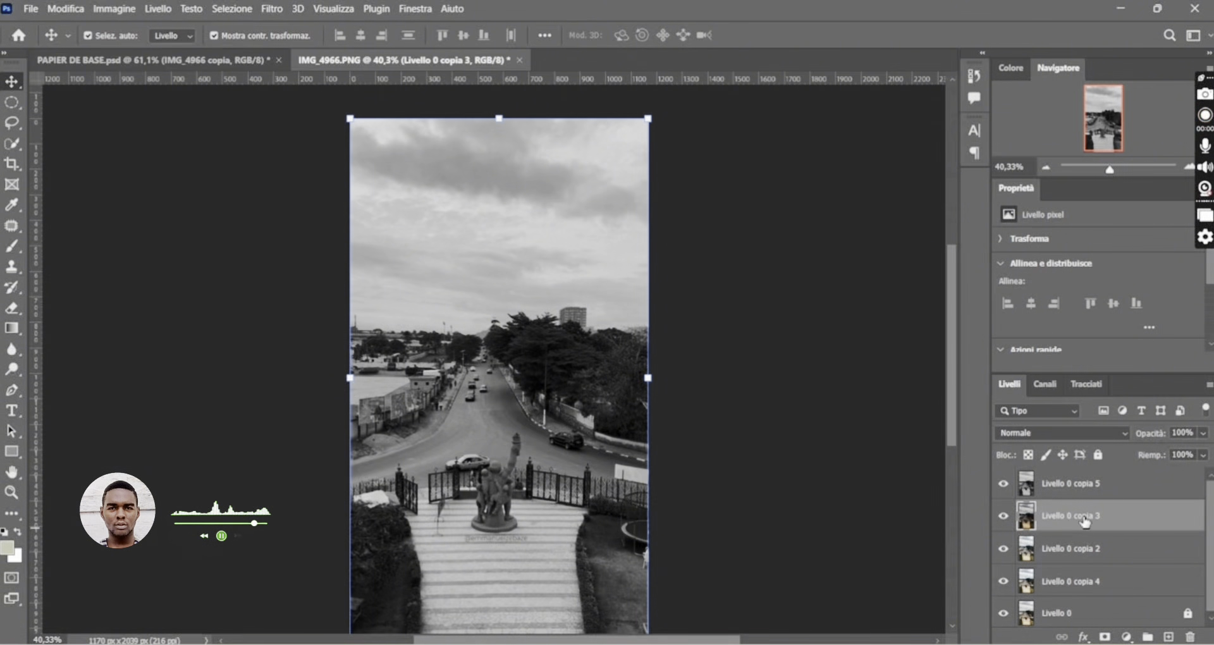
left_click(1082, 492)
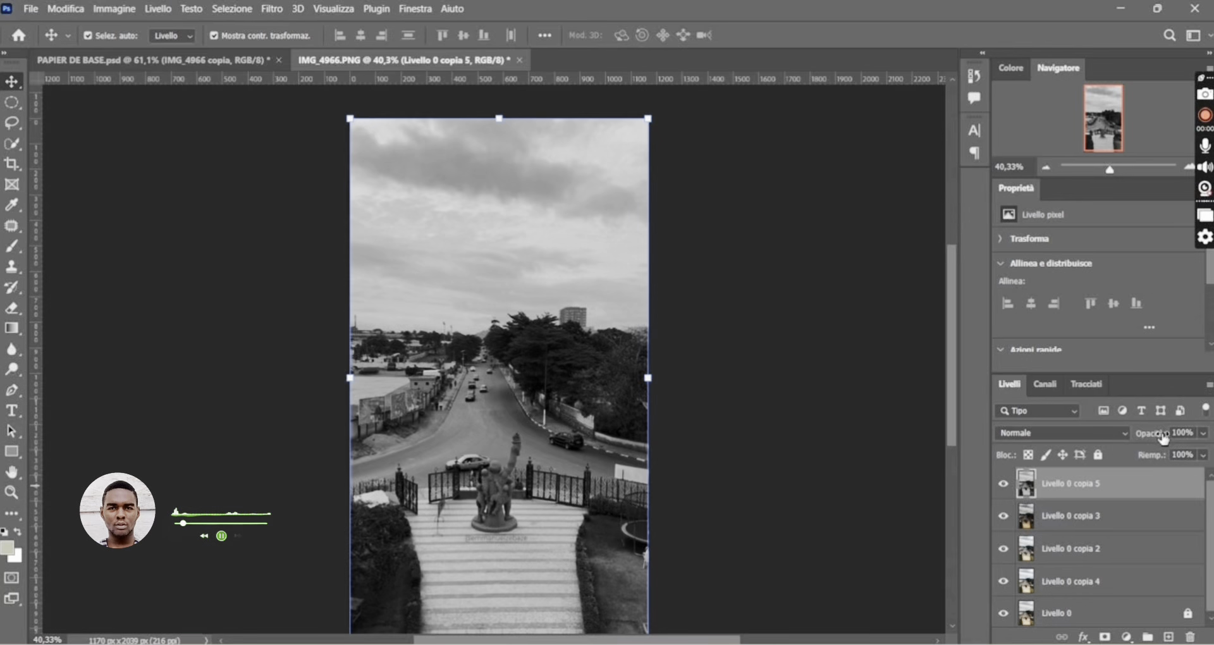
mouse_move(1164, 438)
left_mouse_down()
mouse_move(1128, 438)
mouse_move(1144, 441)
left_mouse_up()
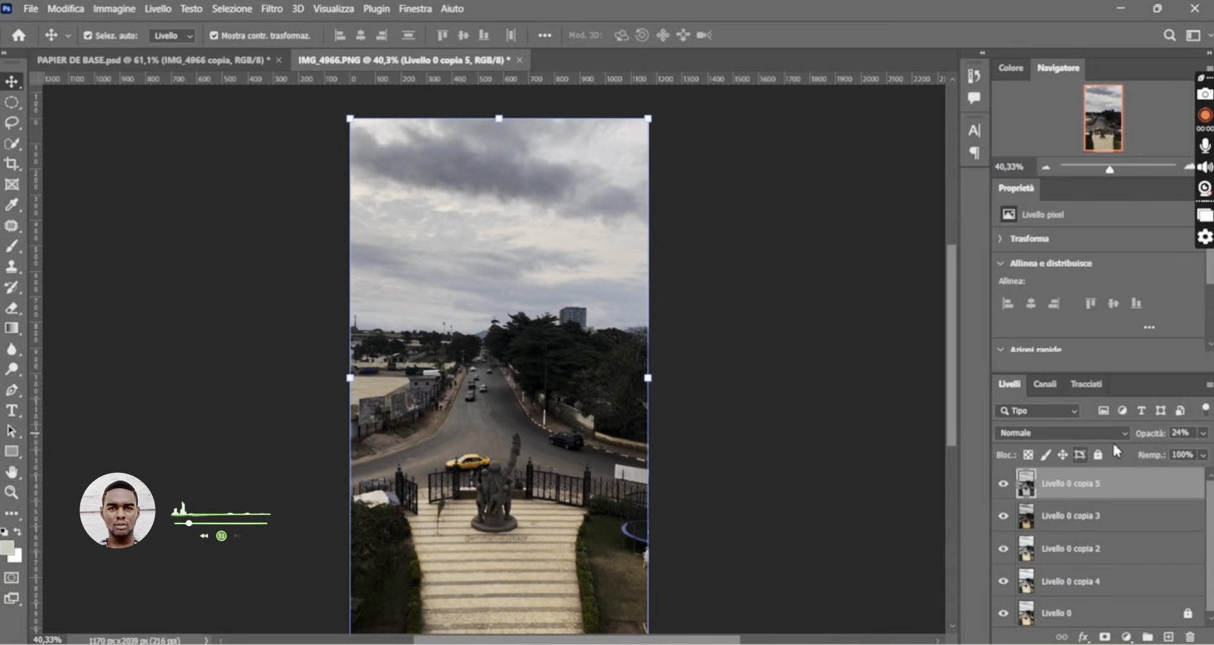
left_click_drag(1147, 435, 1211, 435)
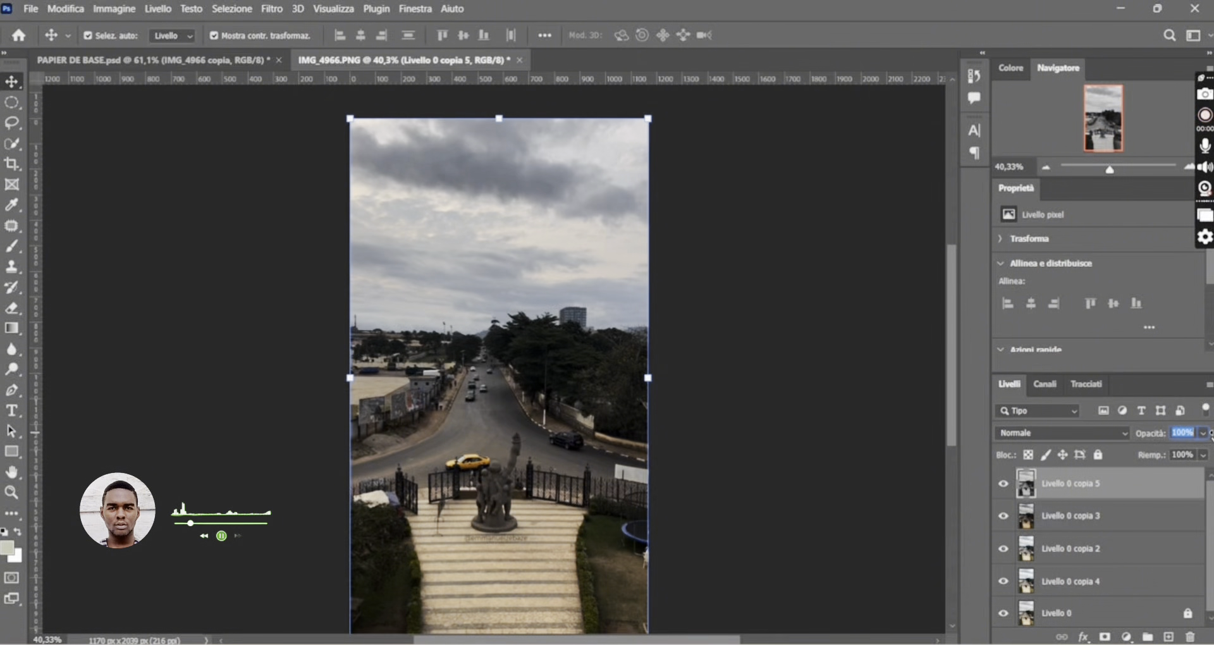
- Set the blend mode of the Livello 0 copia 5 layer to Moltiplica
left_click(1124, 434)
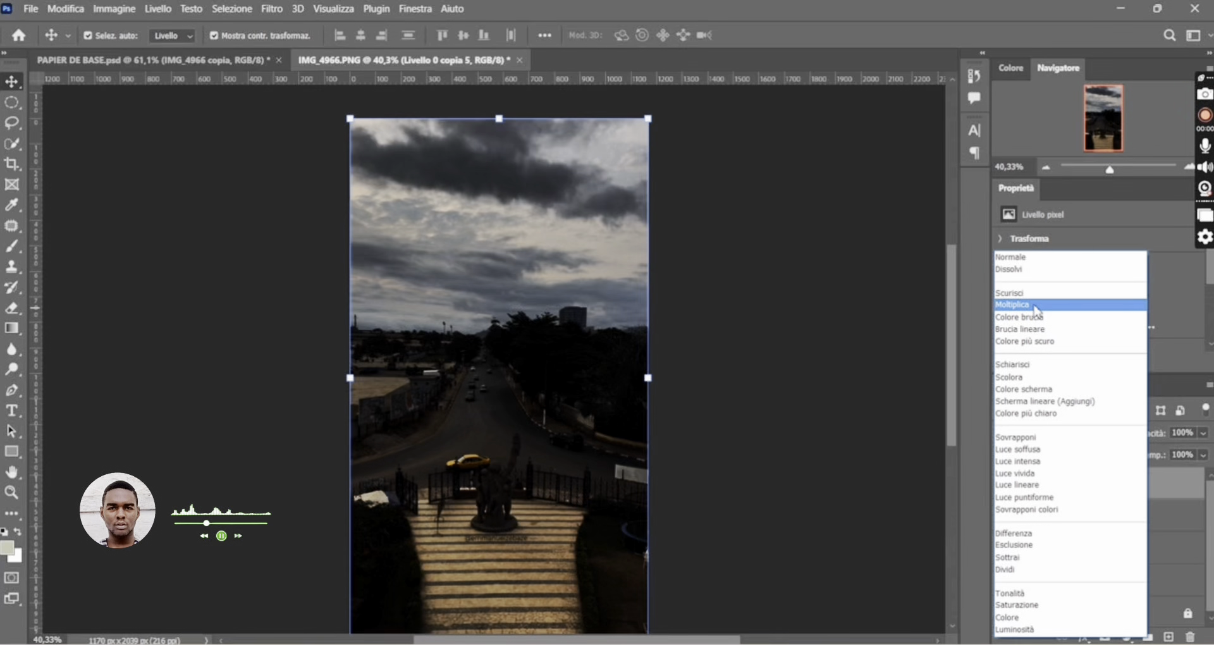
left_click(1035, 305)
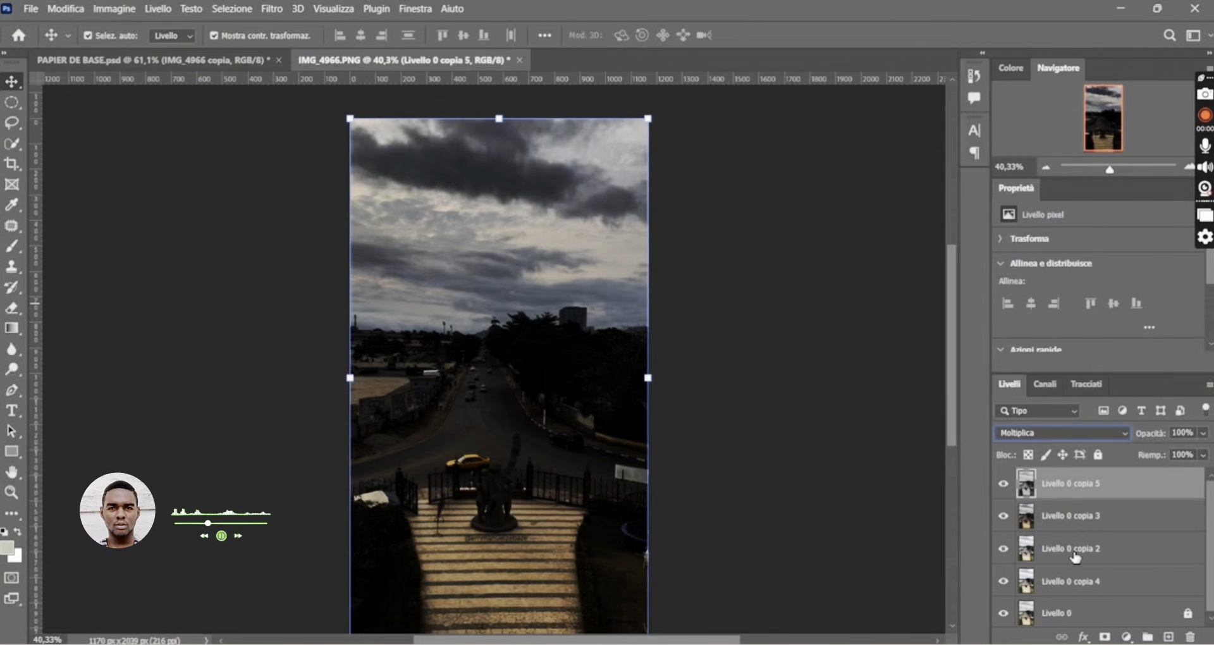
- Reorder the duplicate layers from head to foot as Livello 0 copia 2, copia 4, copia 5 and copia 3
left_click_drag(1075, 556, 1073, 516)
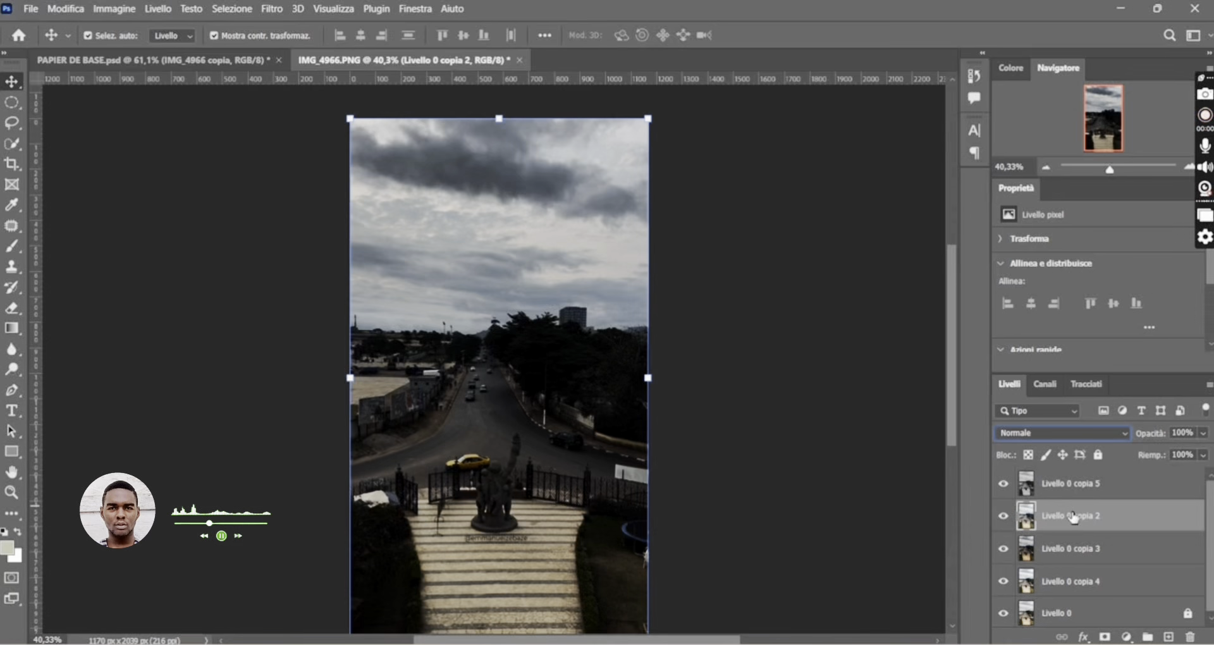
left_click_drag(1075, 584, 1080, 534)
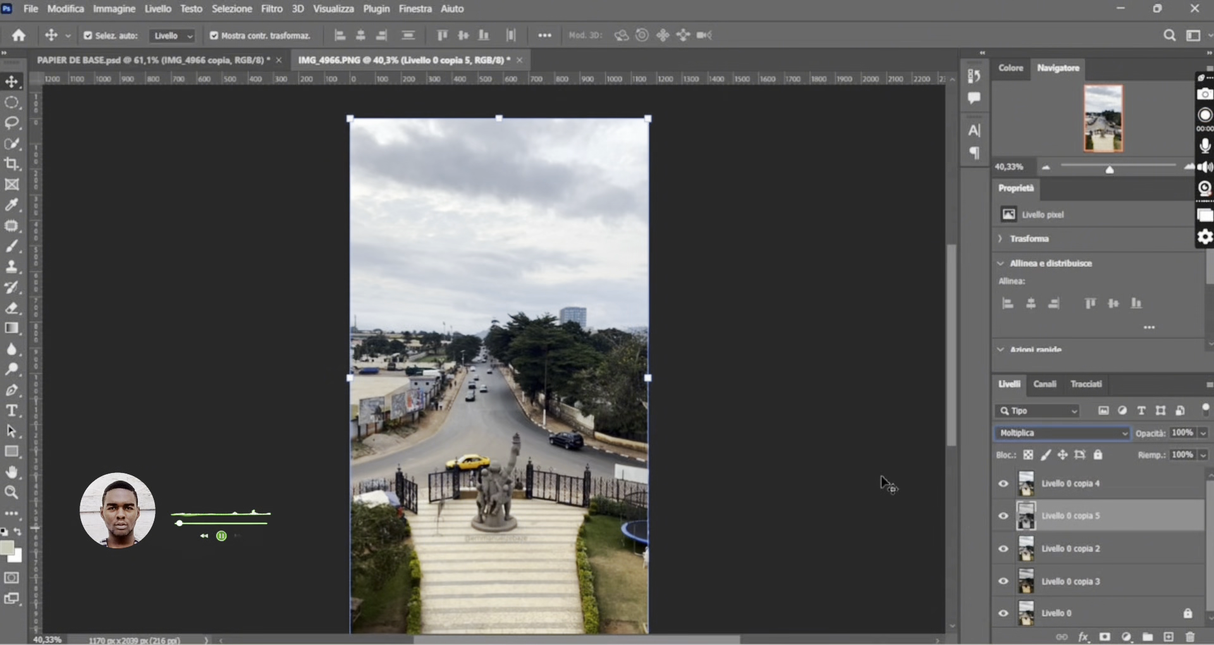
left_click_drag(1050, 555, 1055, 476)
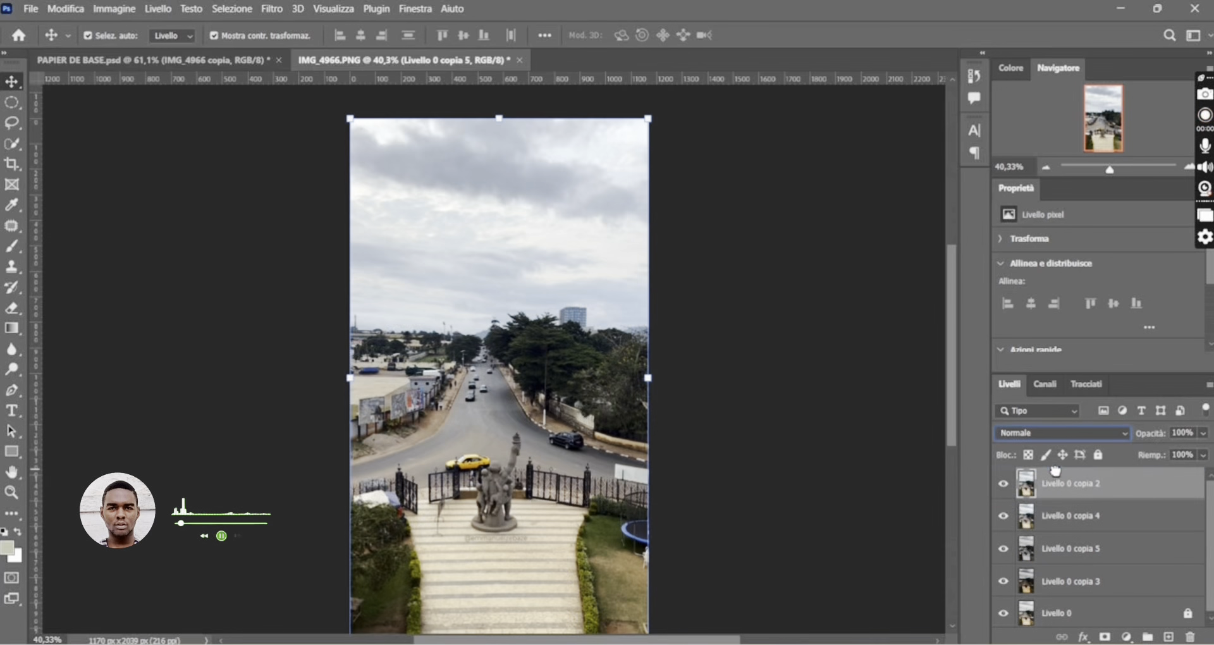
left_click_drag(1054, 519, 1054, 474)
left_click_drag(1057, 524, 1055, 475)
- Apply a Luminosità/contrasto adjustment to Livello 0 copia 2 with brightness -93 and contrast 13
left_click(114, 9)
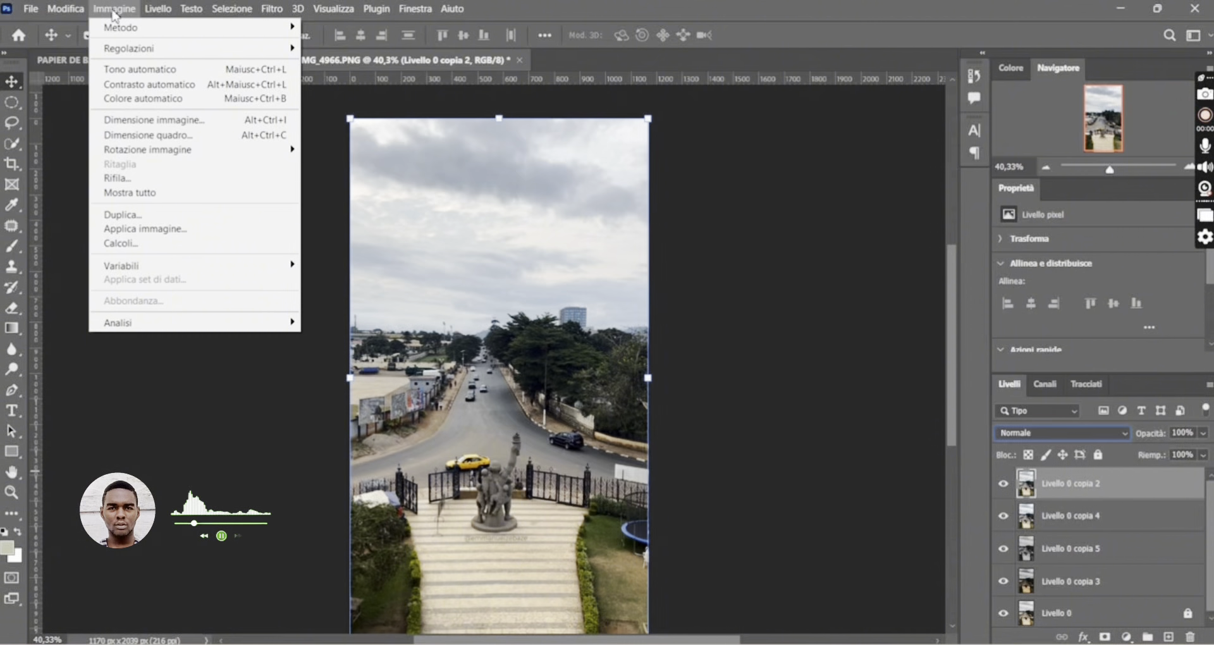
mouse_move(175, 56)
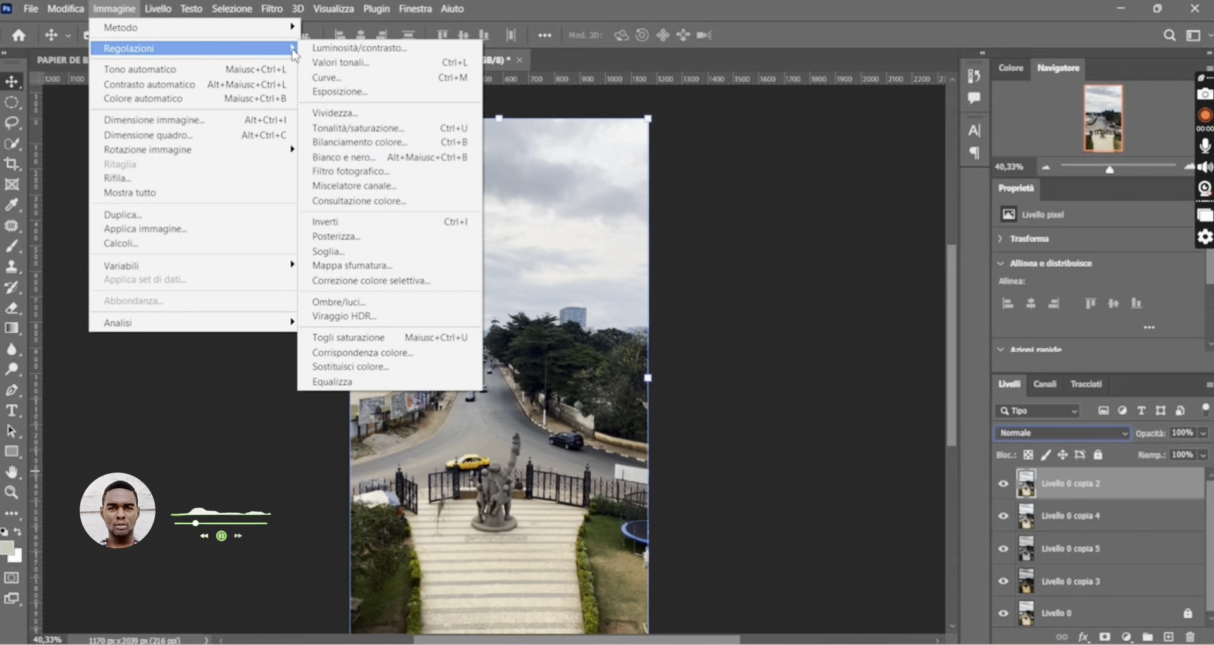
left_click(338, 52)
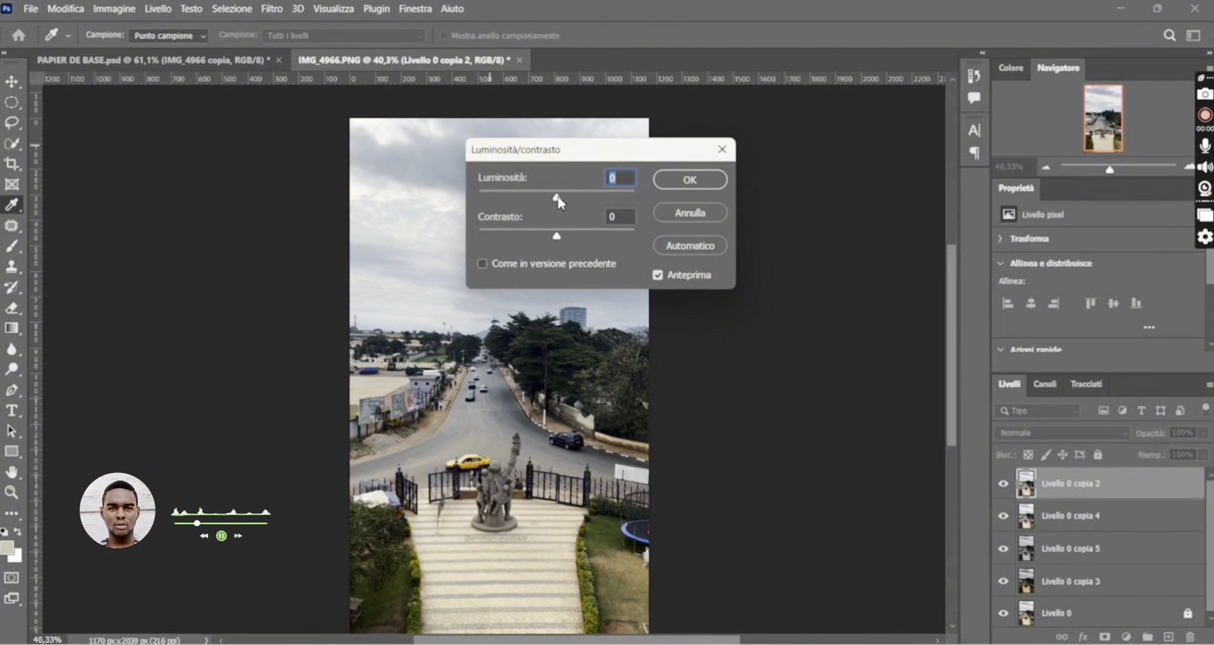
left_click_drag(556, 197, 509, 204)
mouse_move(554, 239)
left_mouse_down()
mouse_move(534, 240)
mouse_move(593, 243)
mouse_move(529, 239)
mouse_move(567, 244)
left_mouse_up()
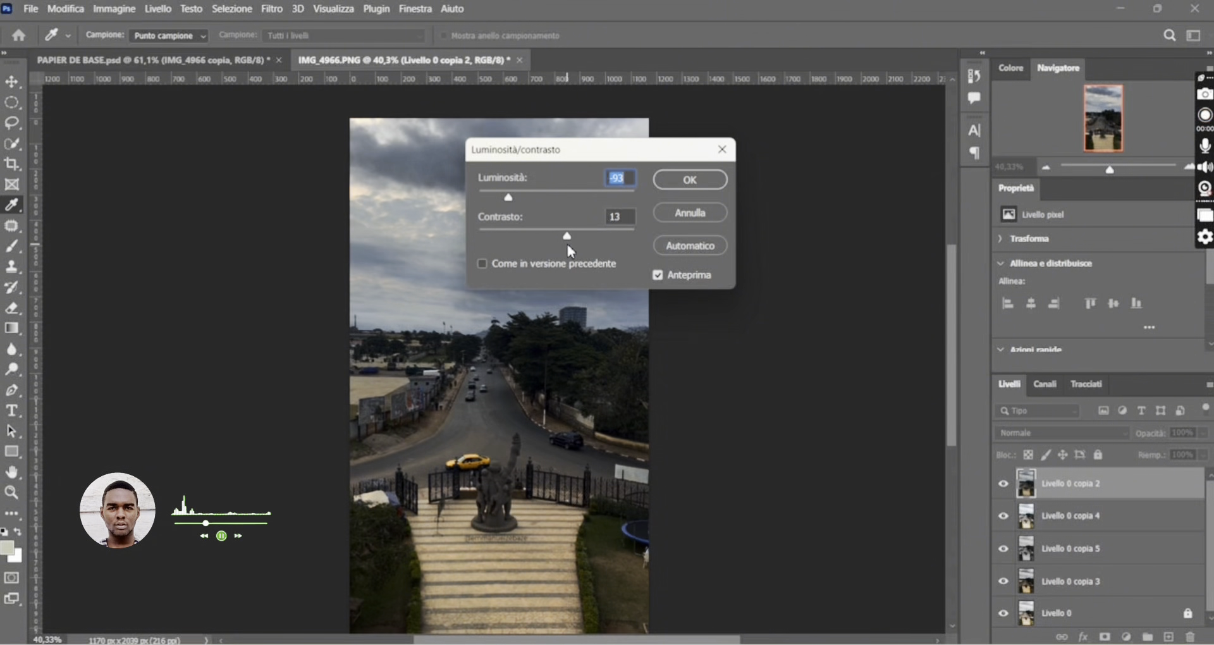
left_click(687, 180)
key("v")
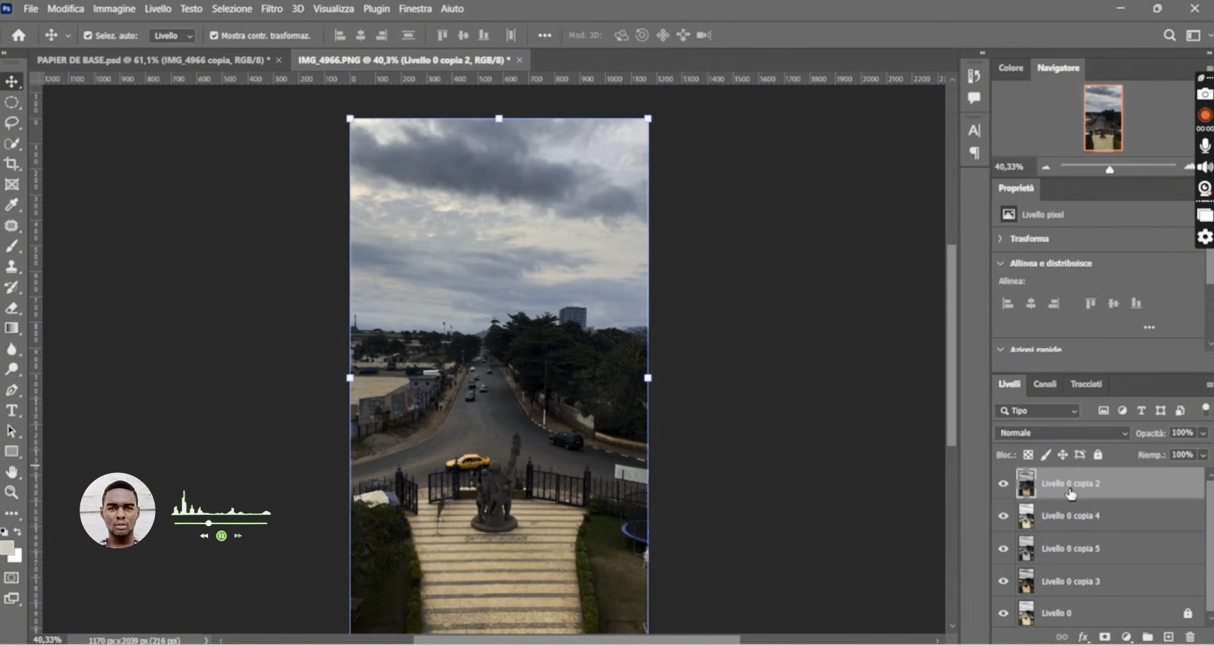
- Try to save the layered photo in its original PNG format
key("ctrl+s")
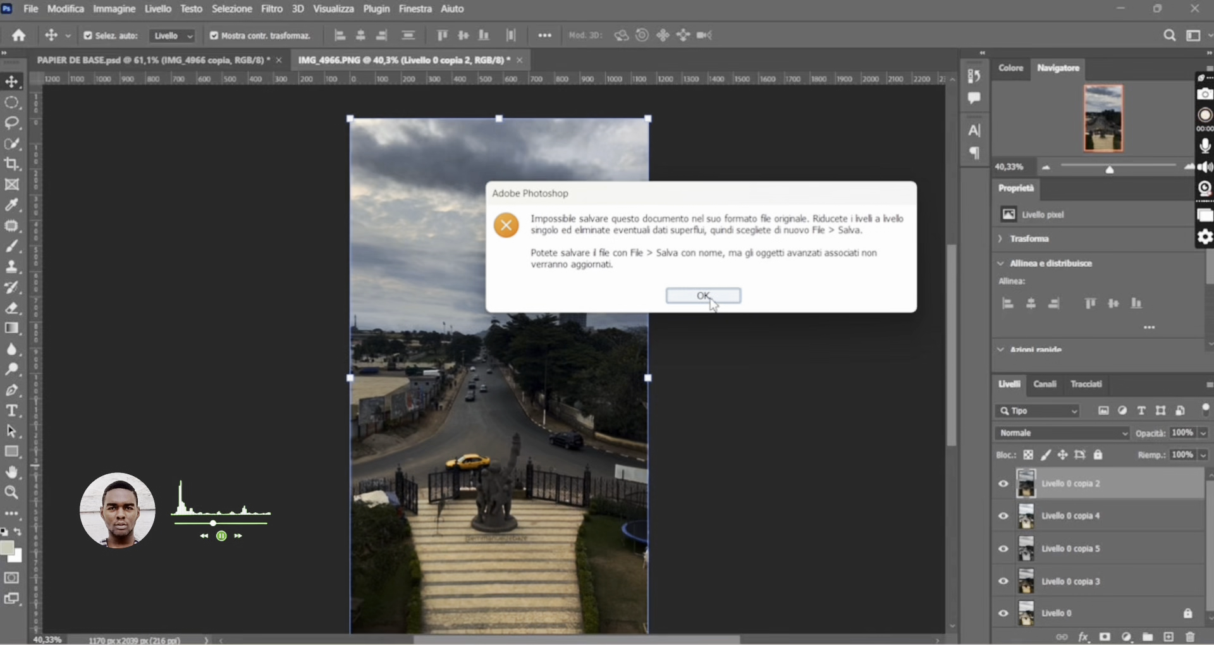
left_click(703, 296)
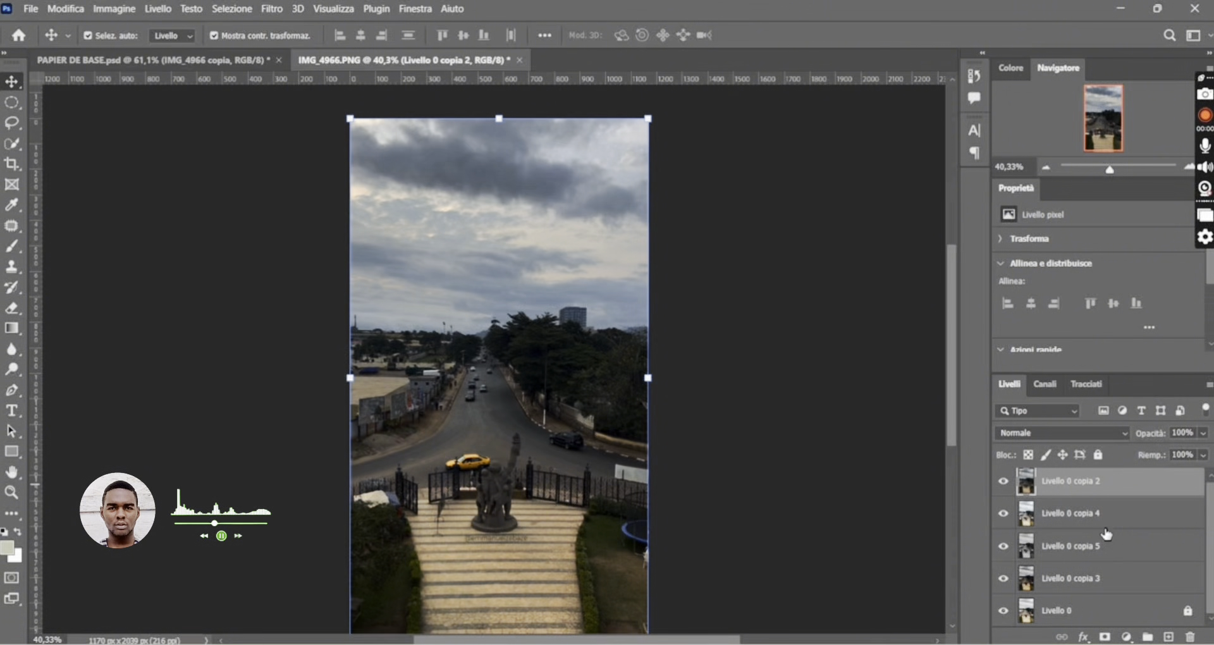
- Select all the layers from Livello 0 up to Livello 0 copia 2 and link them together
key("ctrl")
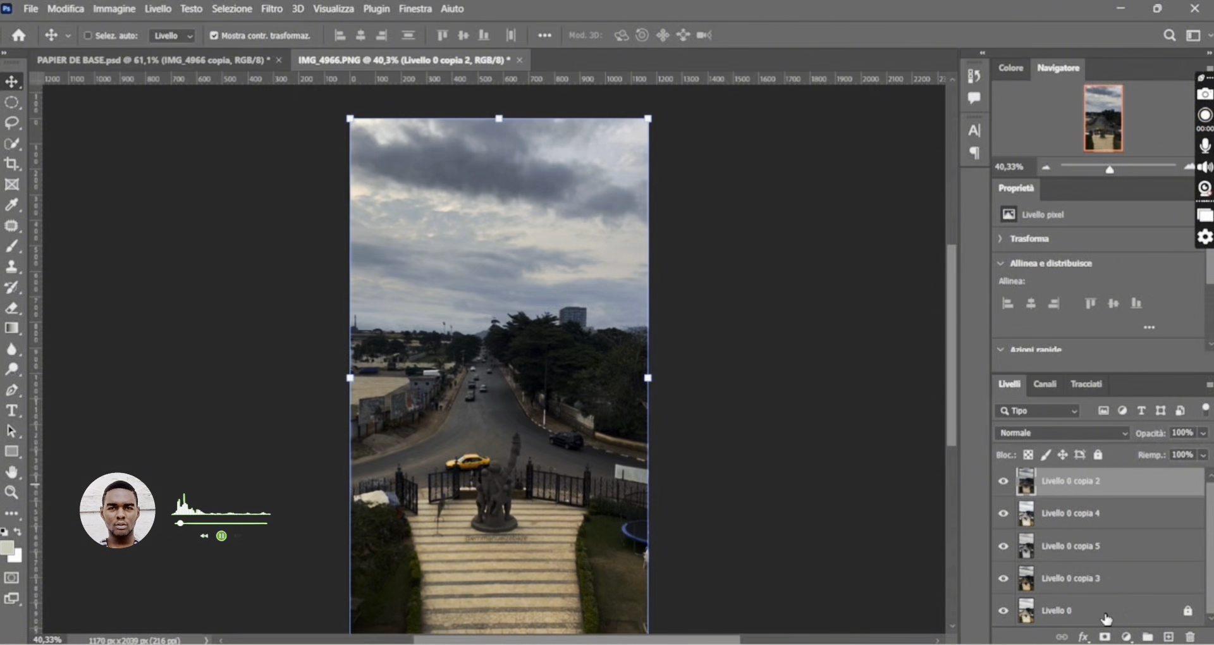
left_click(1105, 617, "ctrl")
left_click(1097, 615)
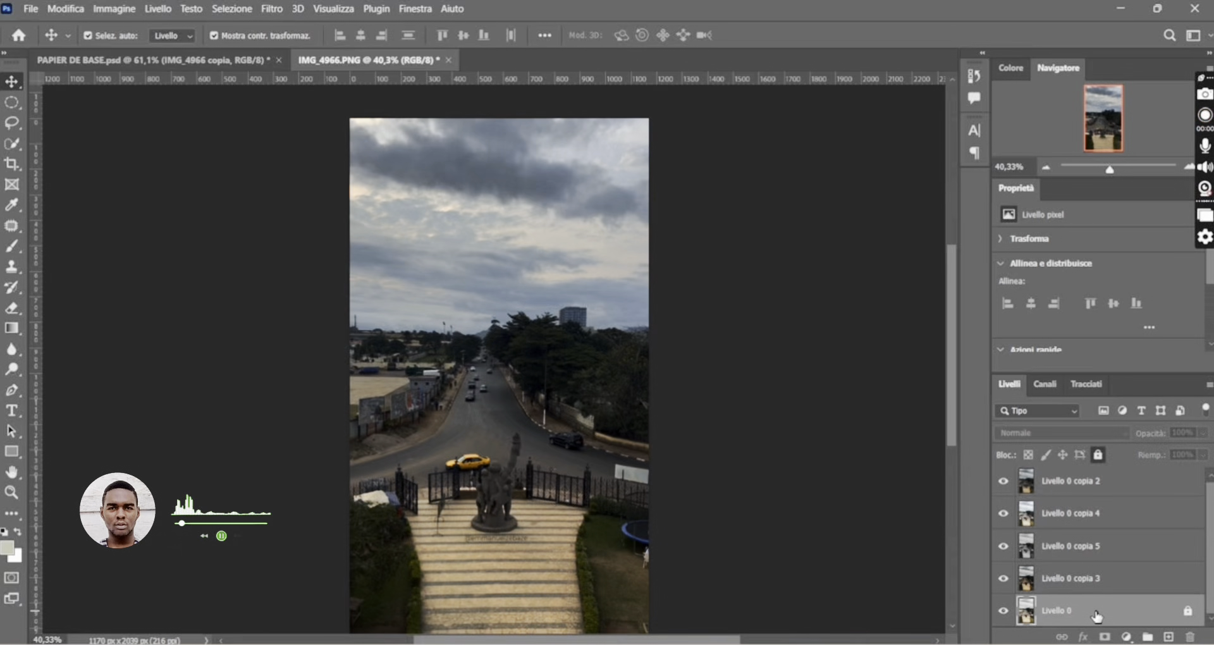
scroll(1108, 577, "up", 1)
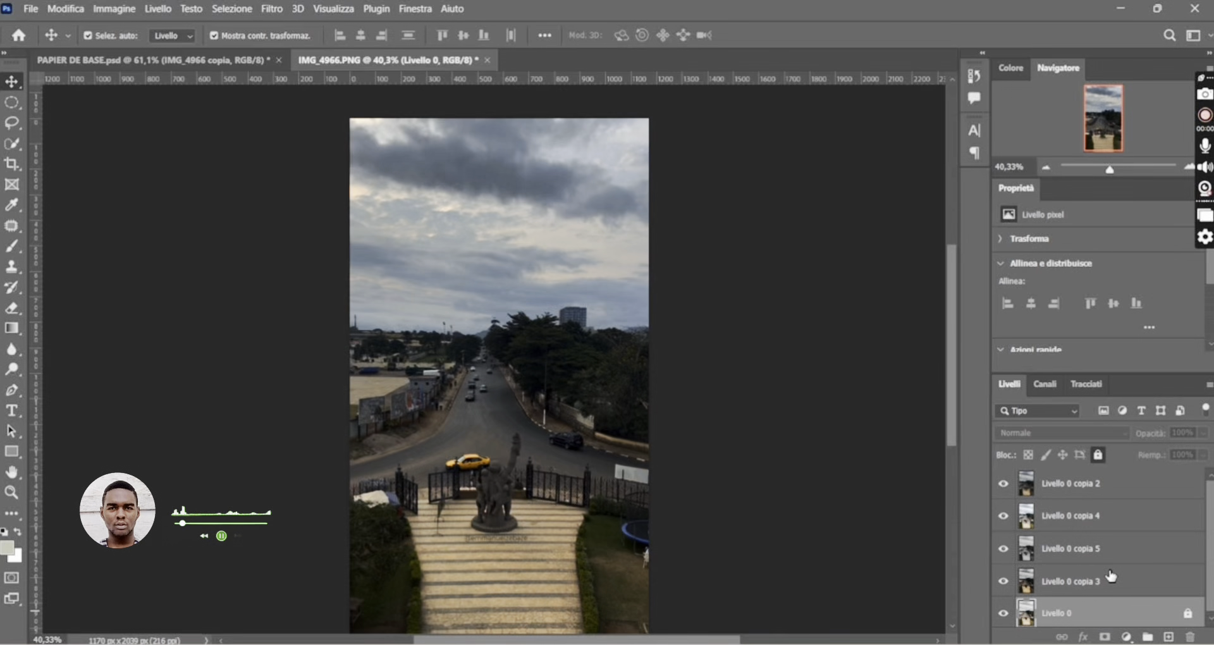
left_click(1099, 487, "shift")
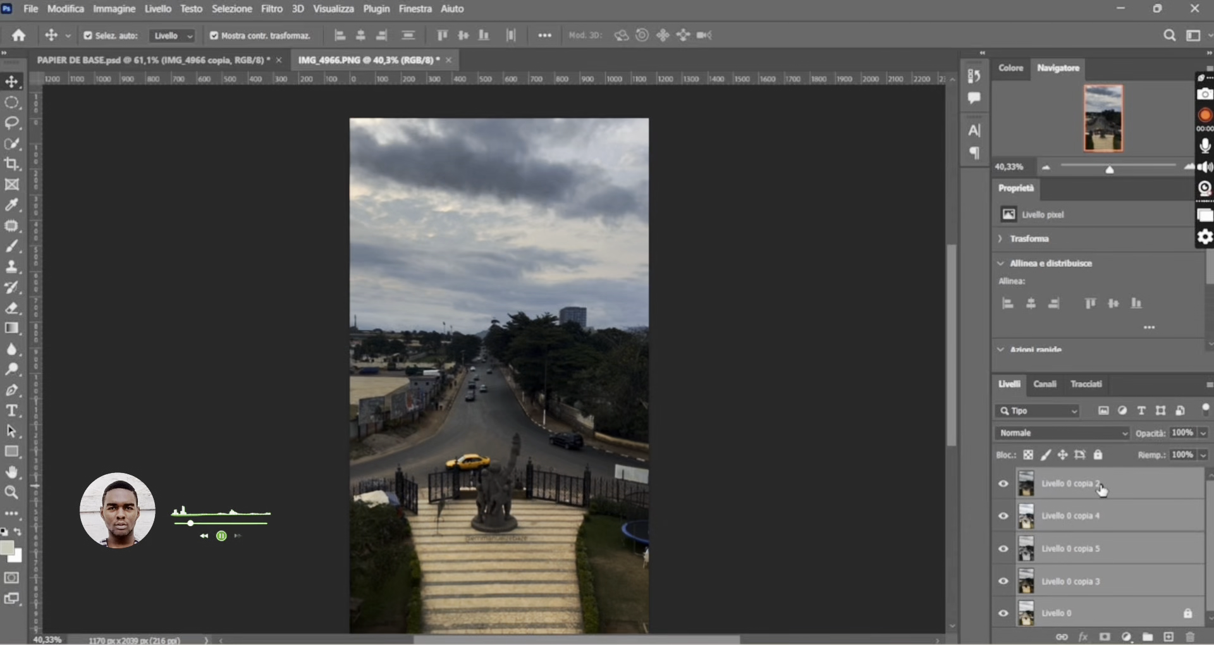
right_click(1100, 487)
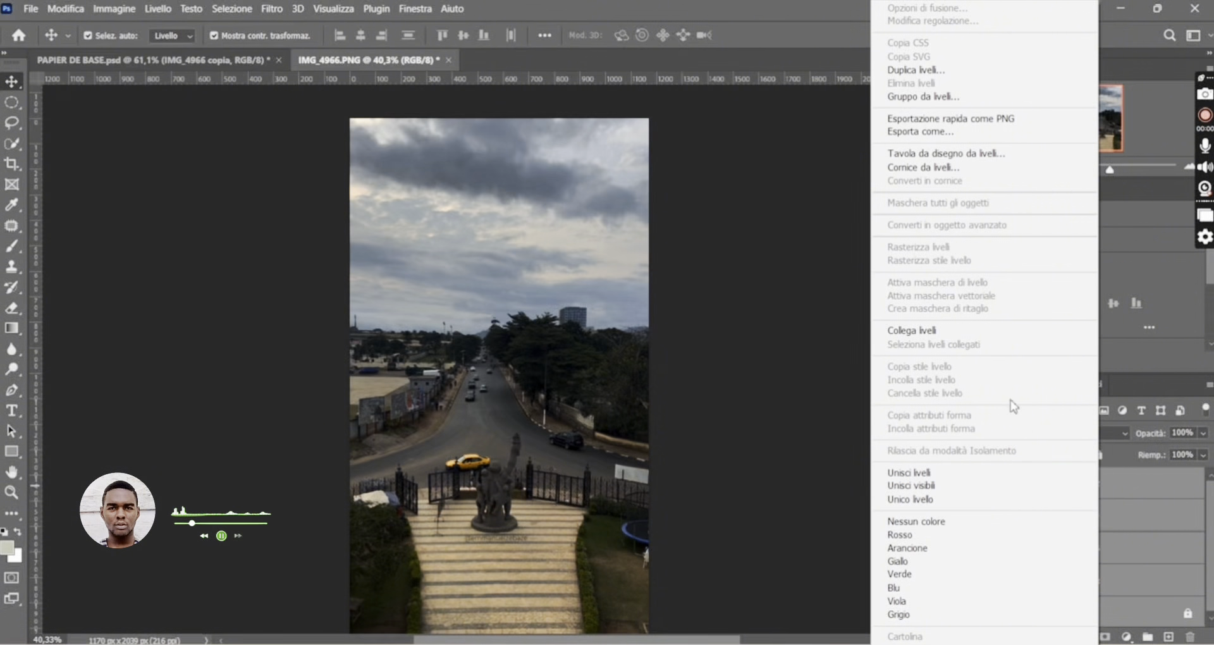
left_click(946, 332)
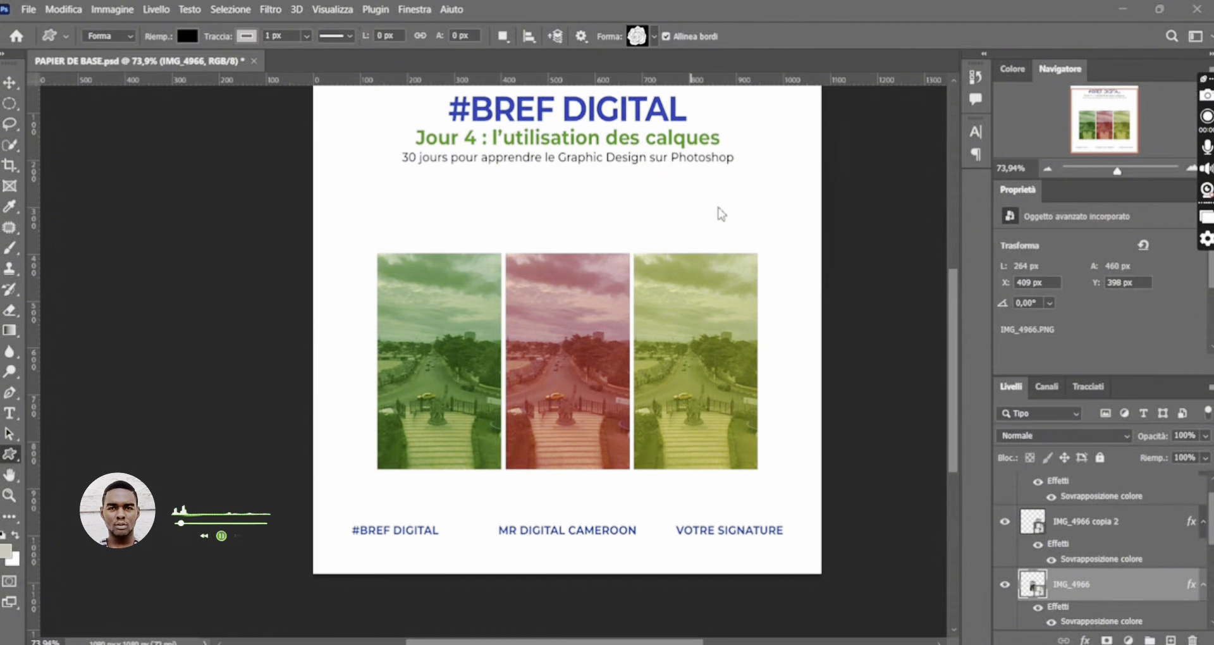
- Draw a black triangle about 79 × 68 px on the red middle photo and shift it about 23 px to the left
right_click(9, 454)
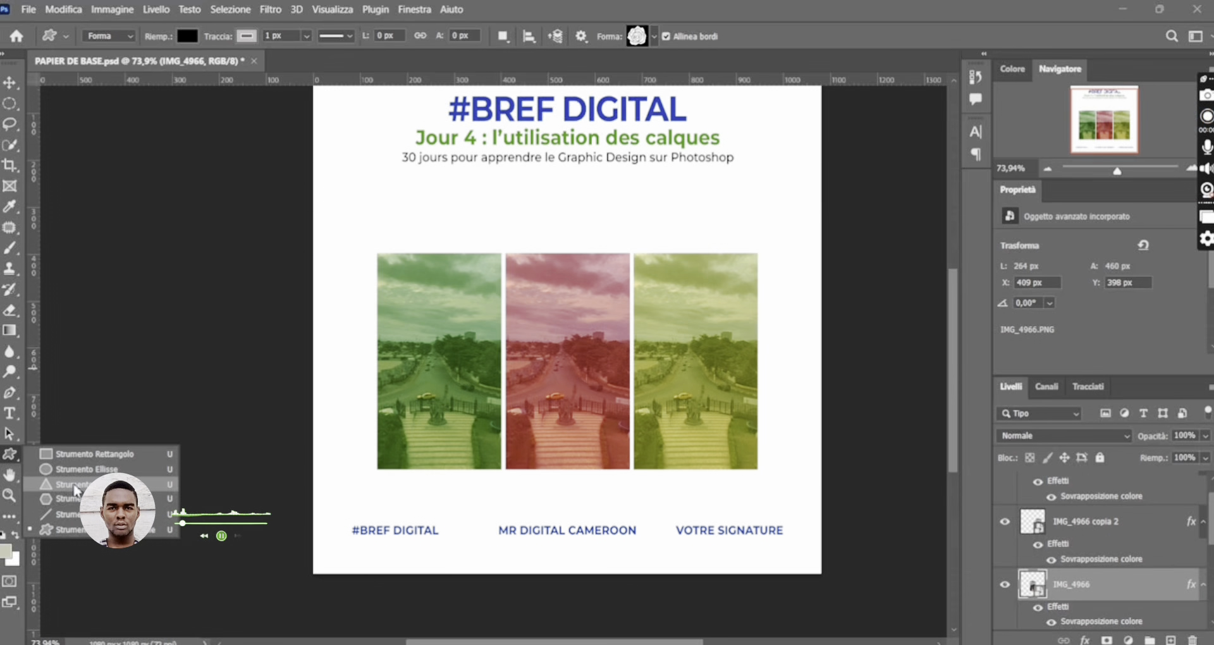
left_click(74, 484)
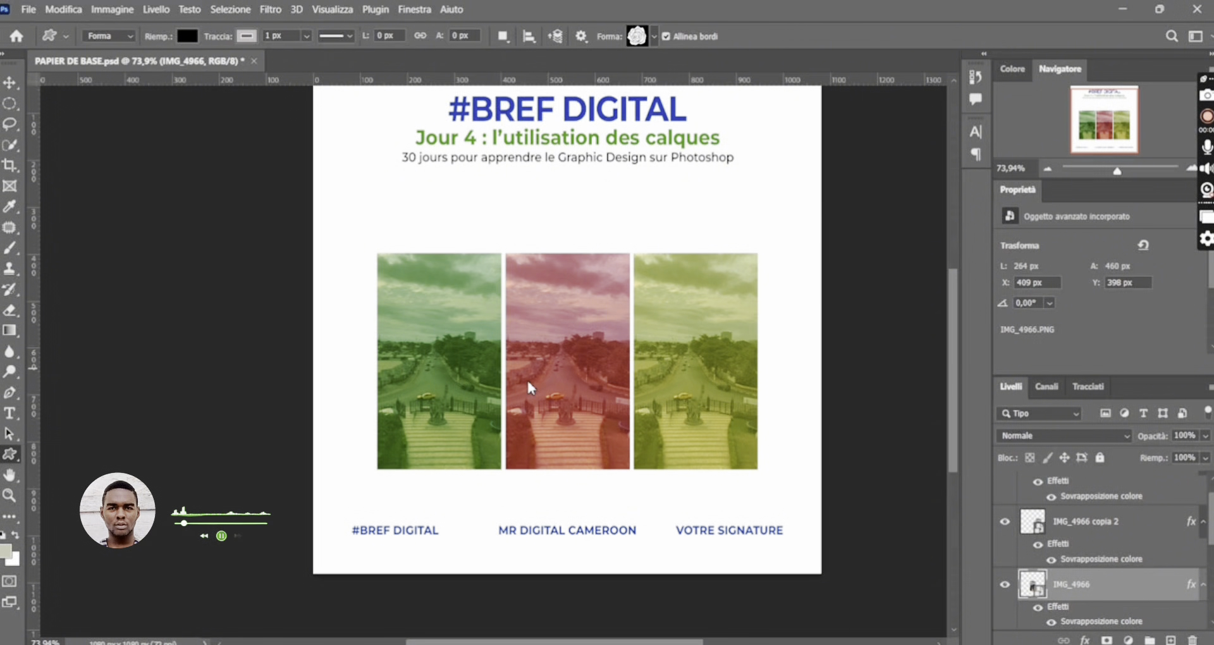
left_click_drag(551, 341, 590, 399)
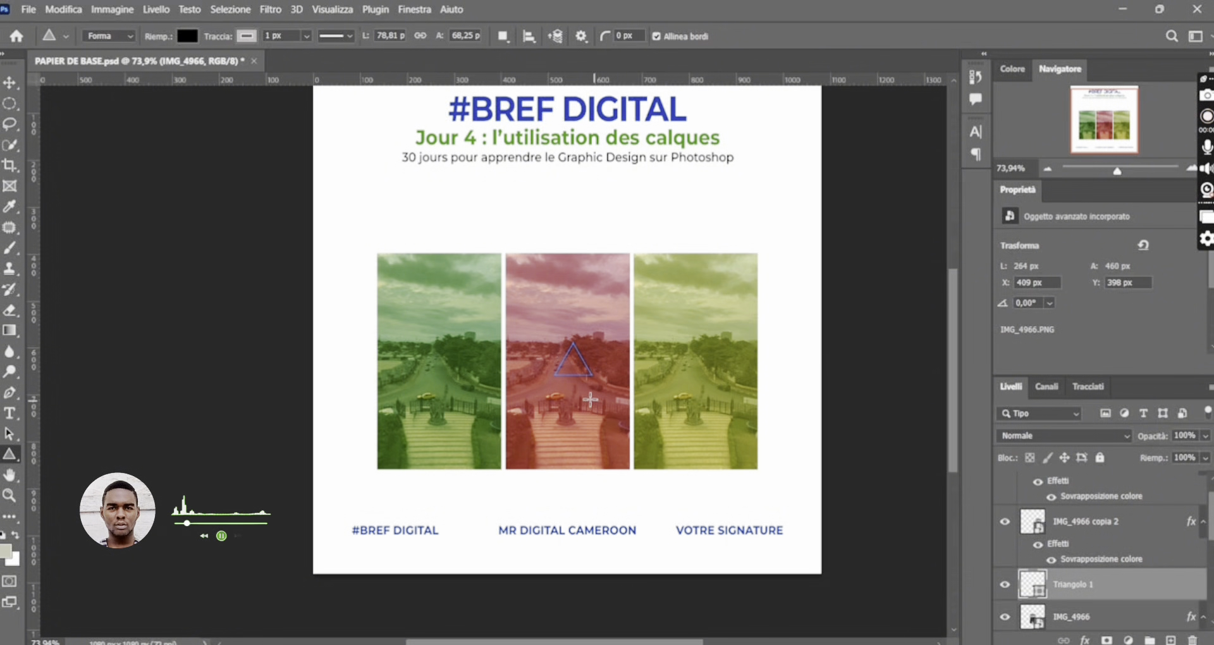
left_click(11, 88)
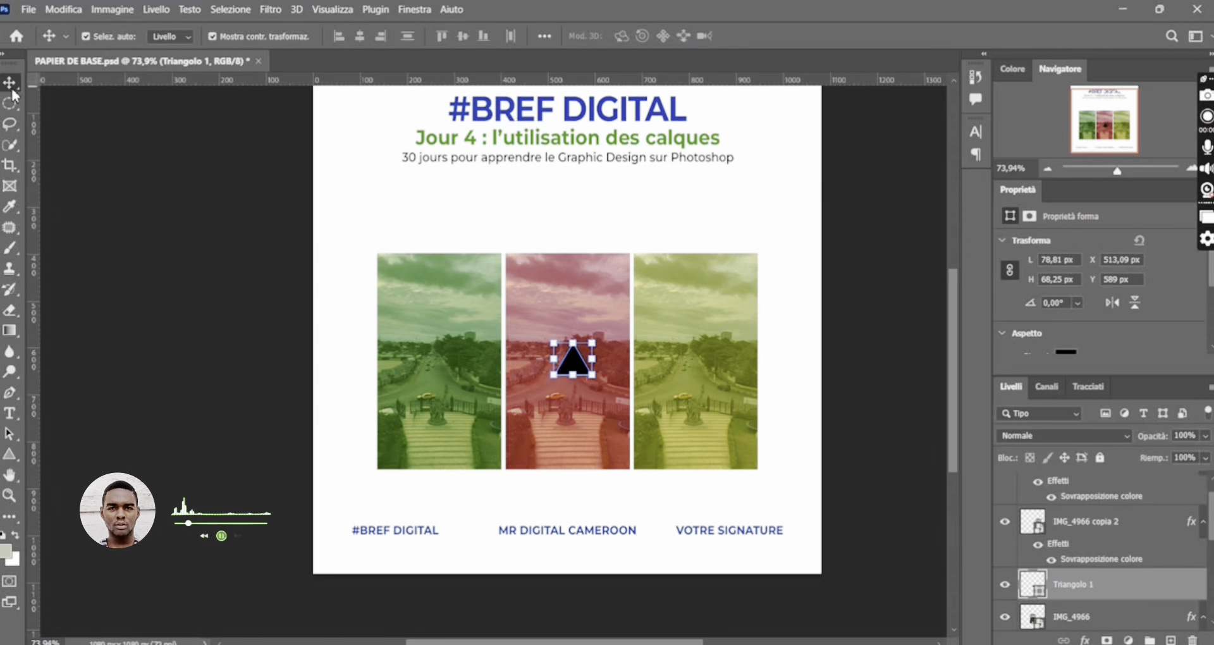
left_click_drag(578, 370, 565, 369)
- Select the red photo with the triangle, and extend the selection to all three photos and the triangle
left_click(592, 292)
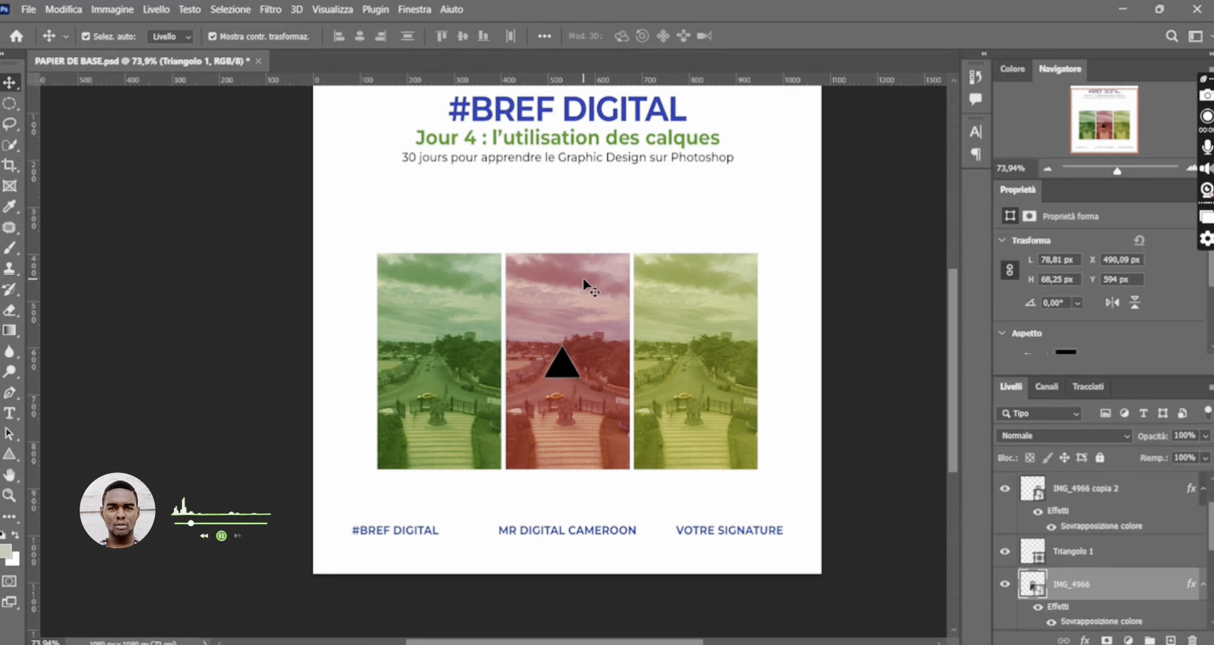
left_click(565, 372)
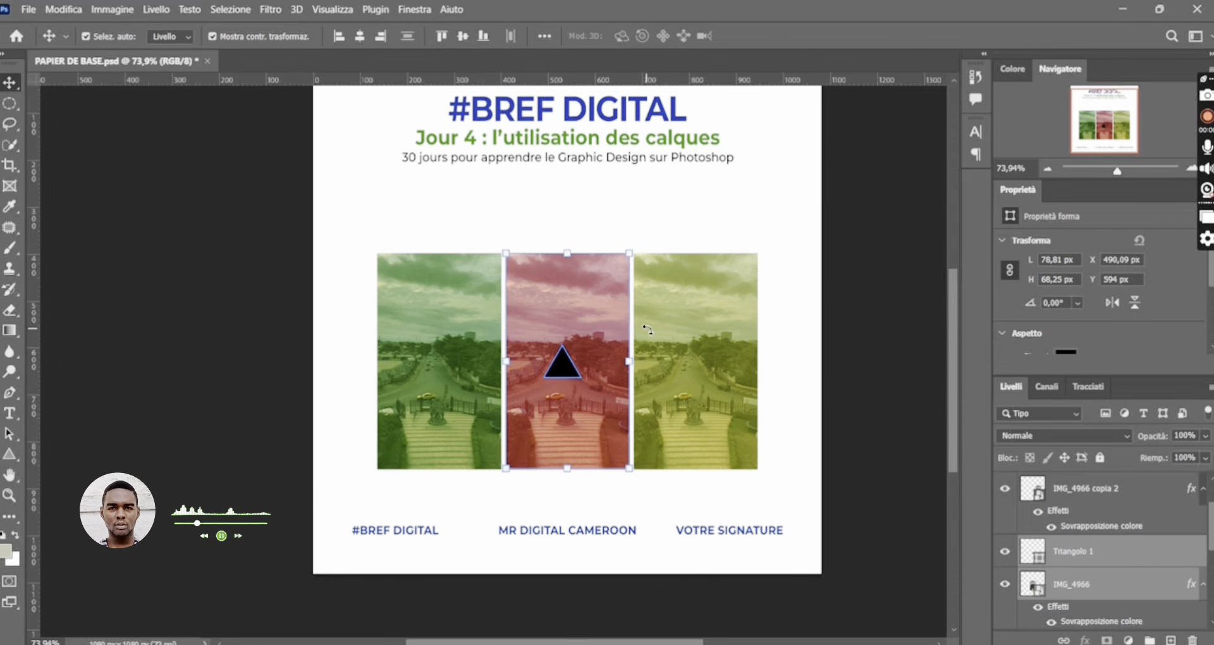
left_click(454, 356)
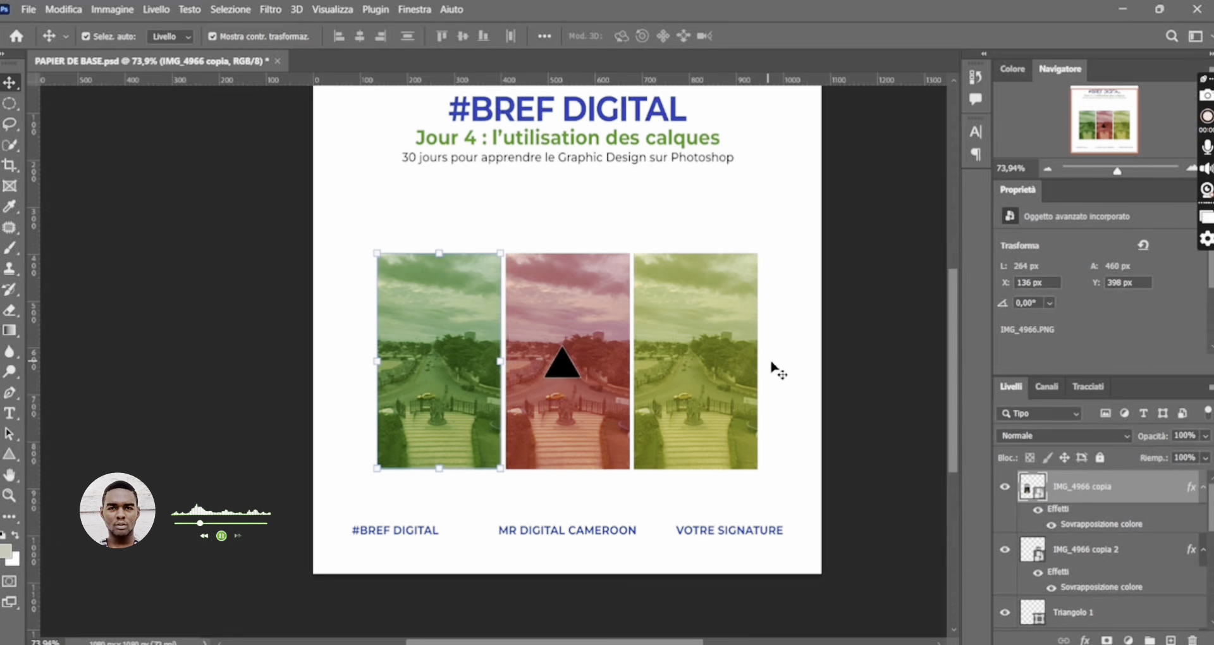
left_click_drag(732, 360, 429, 355)
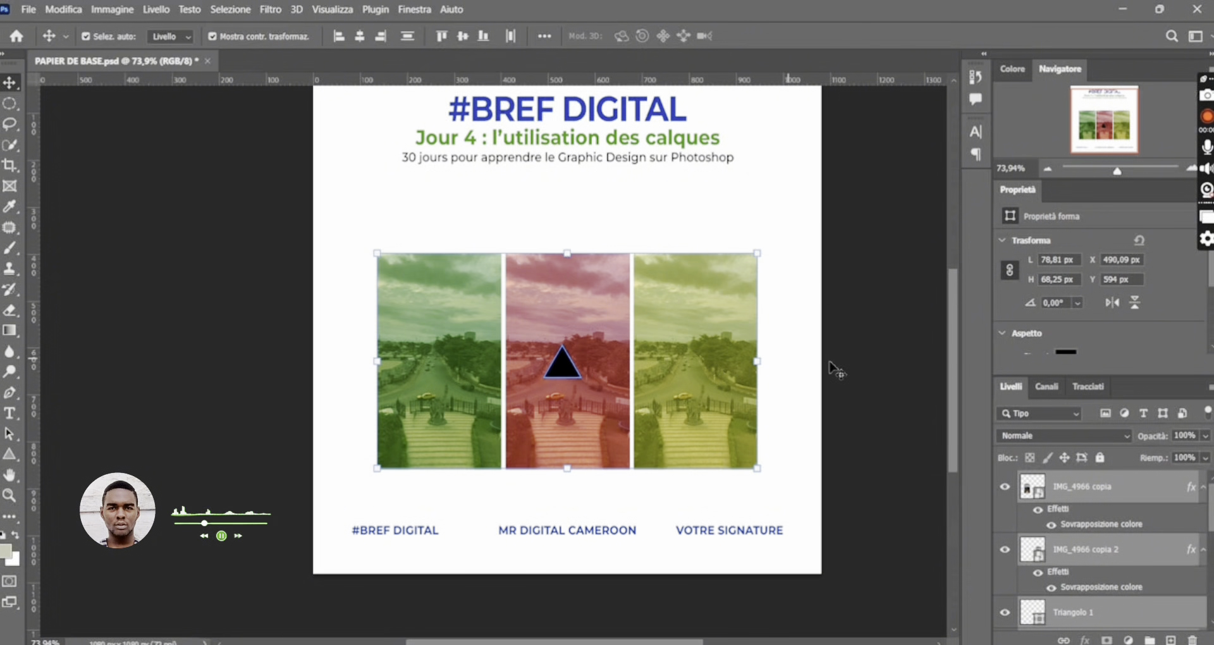
- Remove the triangle's stroke and fill it with the recently used yellow-green colour
left_click(9, 454)
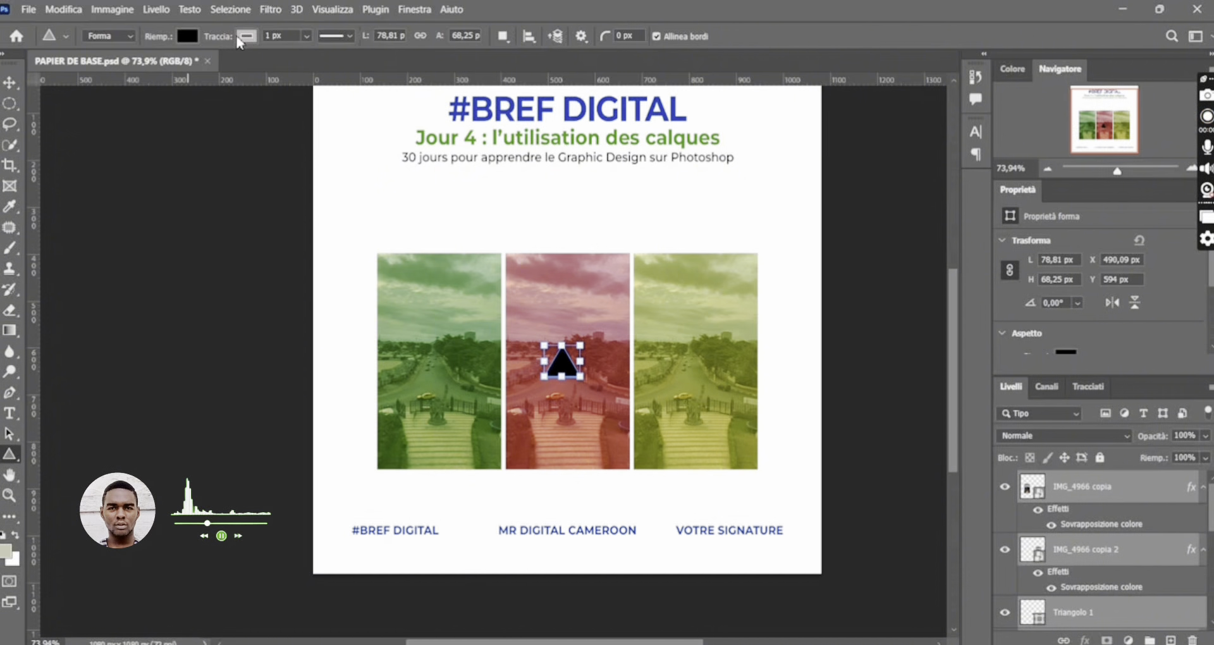
left_click(247, 36)
left_click(155, 70)
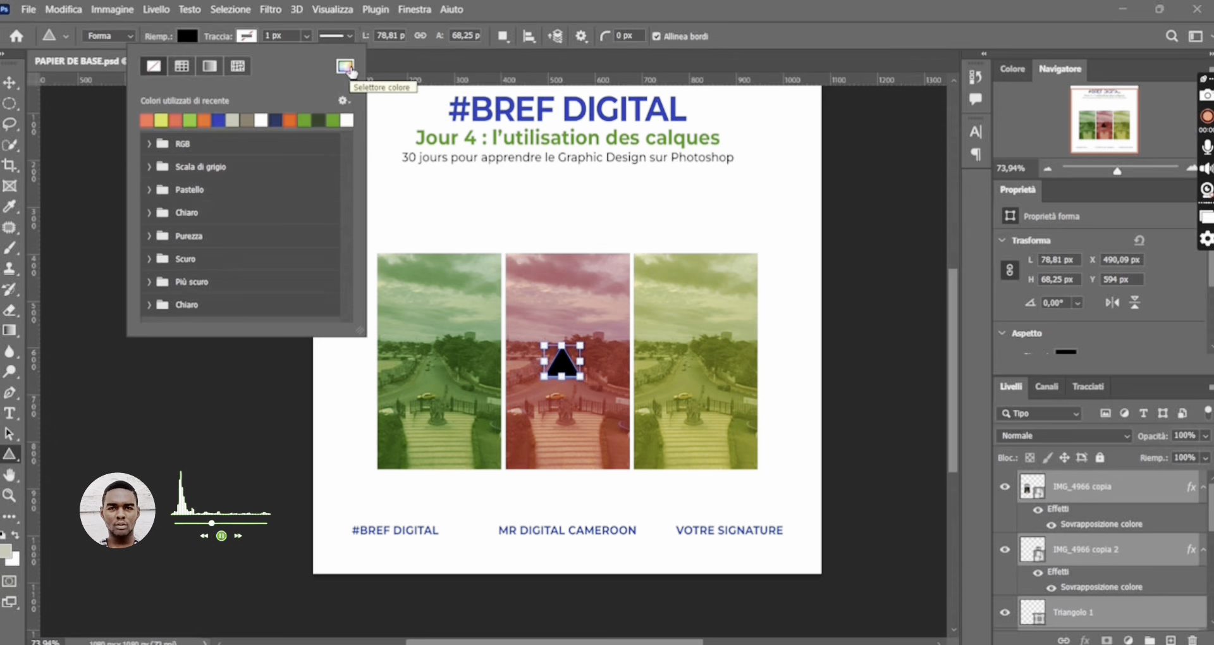
left_click(186, 37)
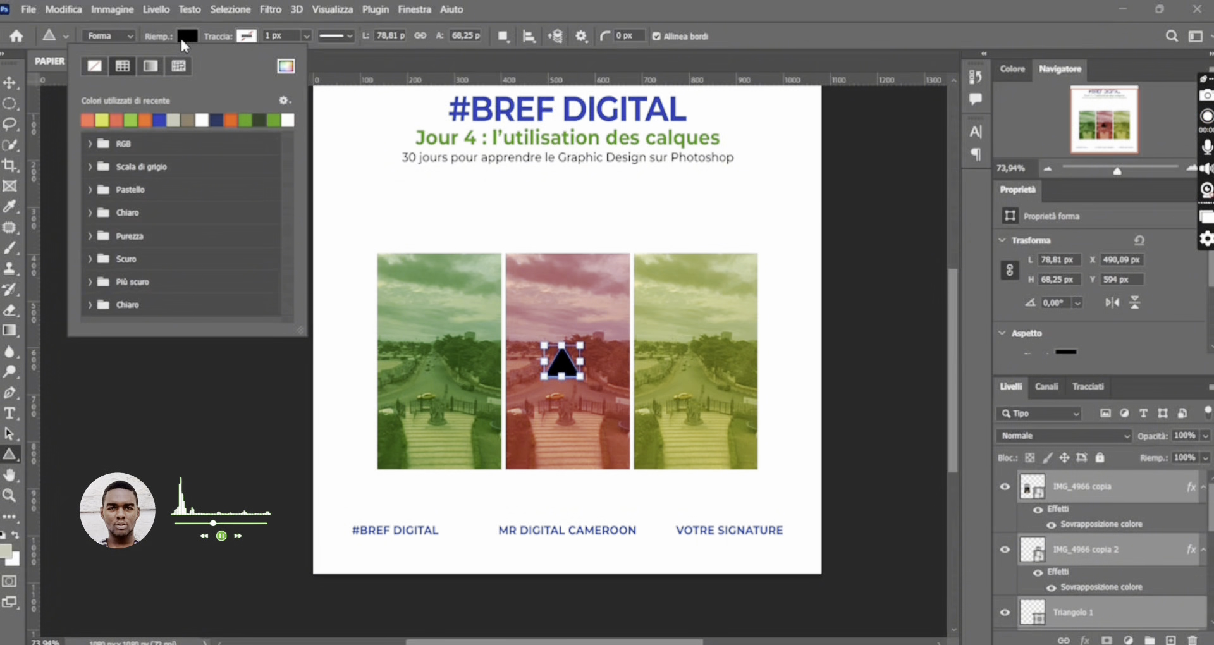
left_click(103, 119)
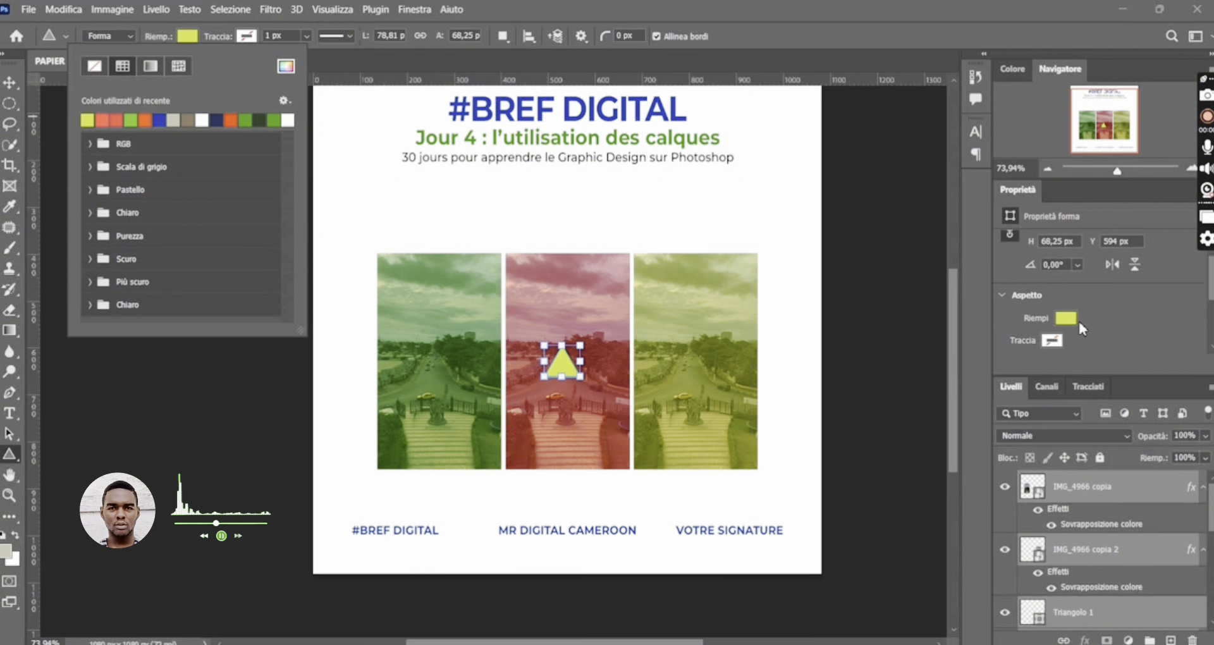
- Try an opacity of 80% on the selected photo and triangle layers, and undo it
left_click_drag(1168, 441, 1150, 437)
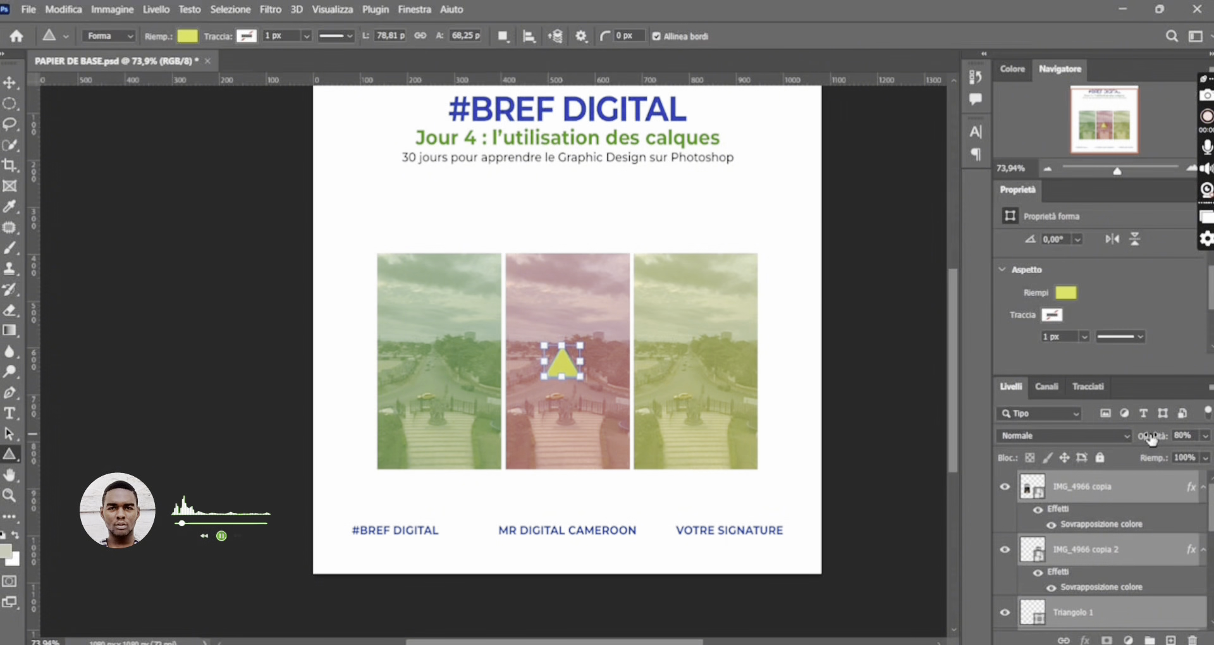
key("ctrl+z")
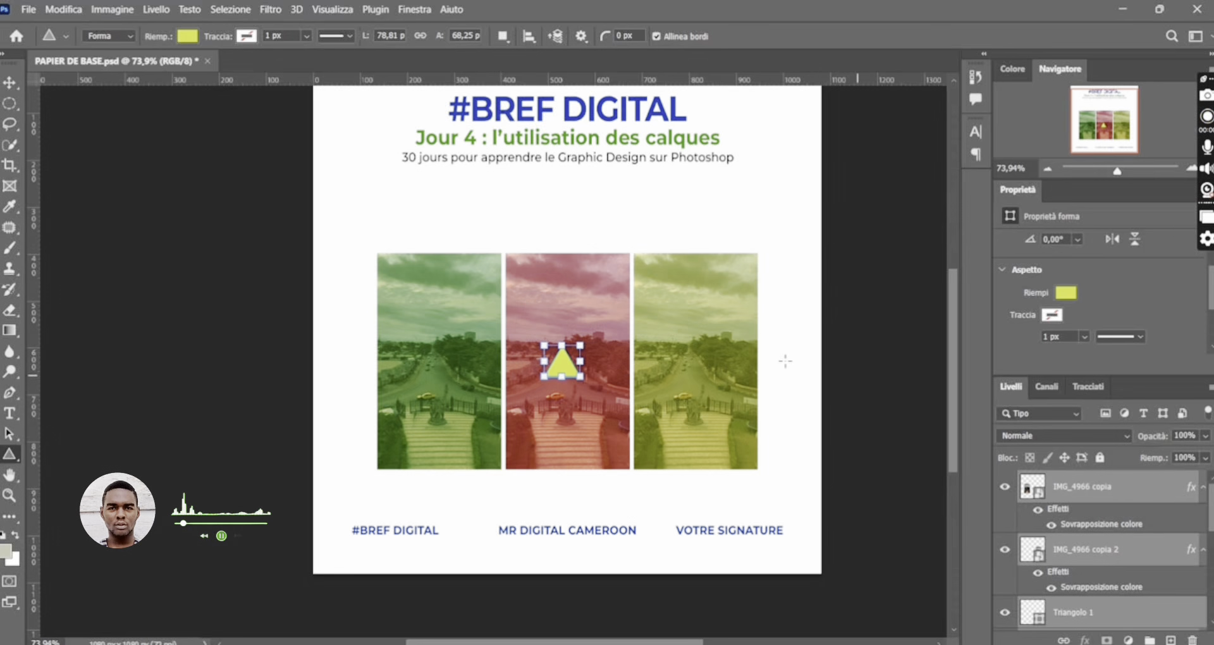
- Clear the joint selection and set only the triangle layer's opacity to 50%
left_click(14, 78)
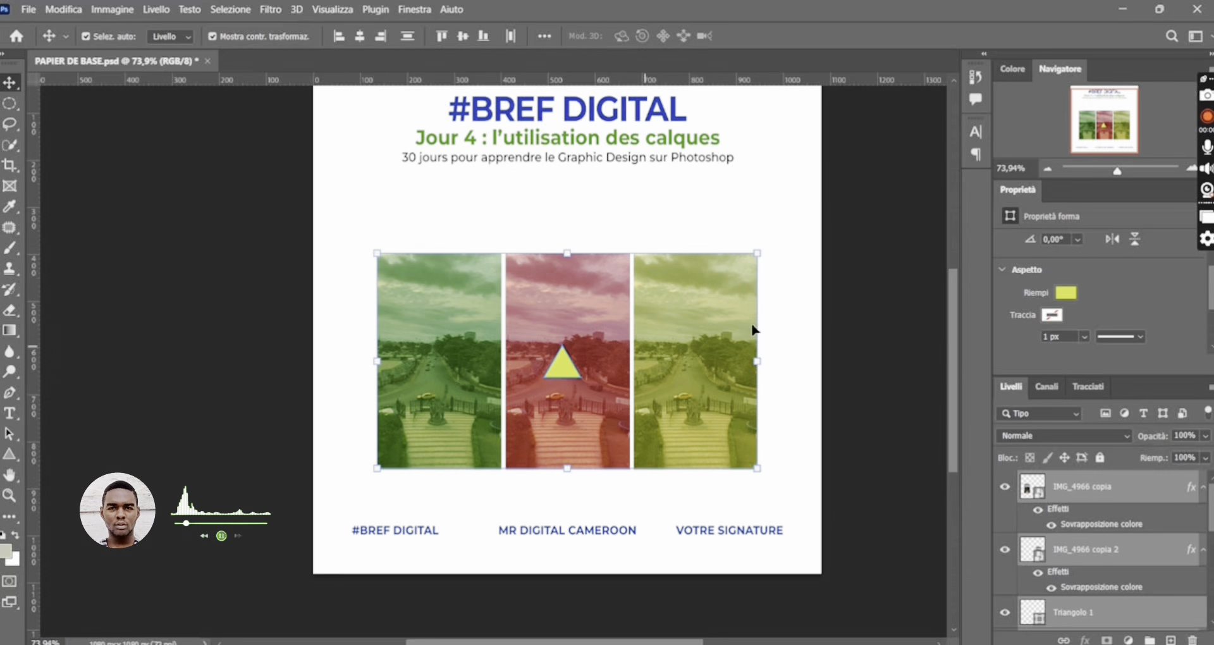
left_click(787, 309)
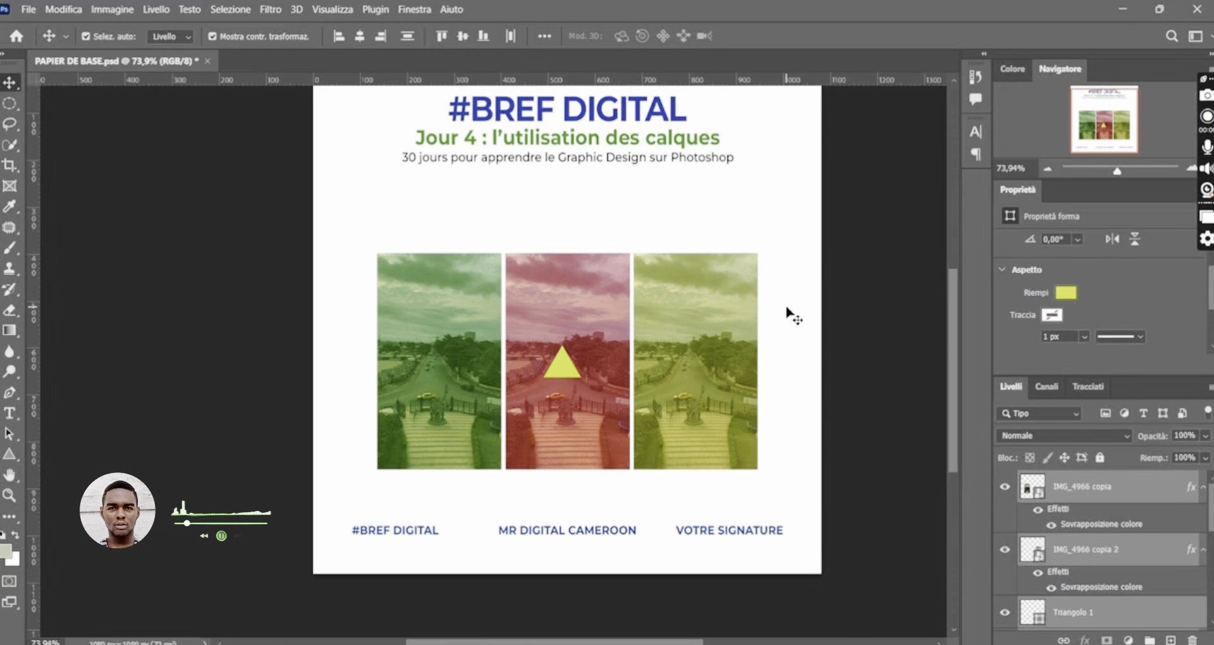
left_click(565, 366)
mouse_move(1157, 441)
left_mouse_down()
mouse_move(1132, 440)
mouse_move(1155, 442)
left_mouse_up()
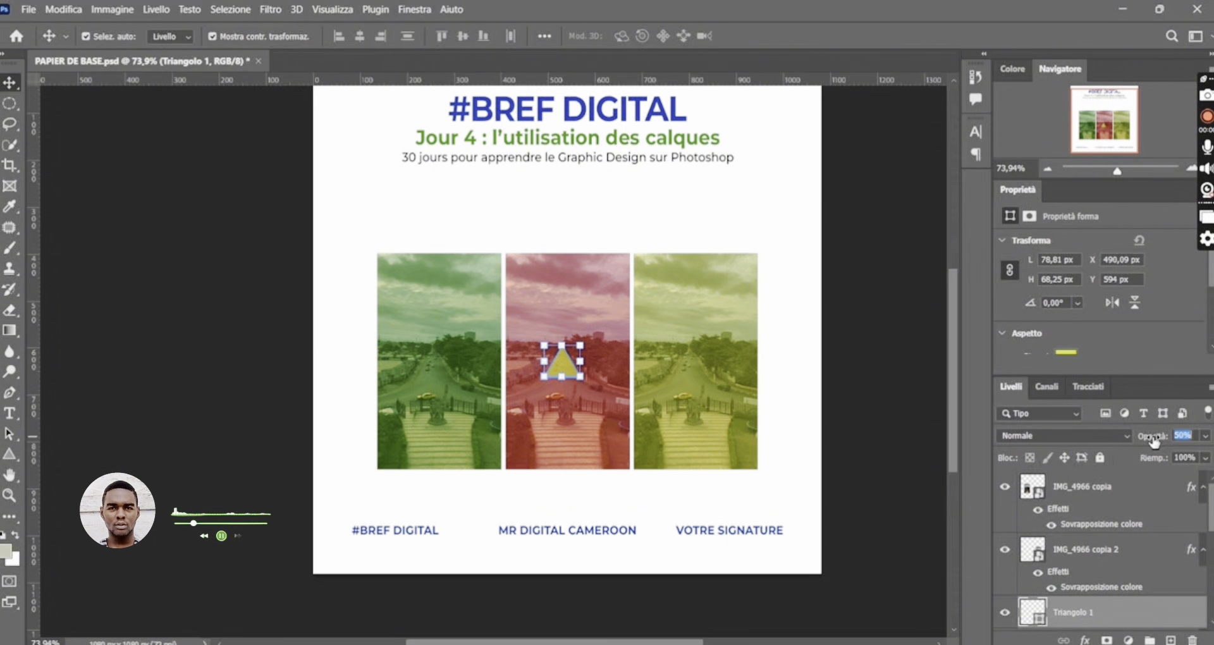
- Move the triangle straight up on the red photo to Y 559 px, and clear the selection
left_click(129, 201)
scroll(576, 387, "up", 5)
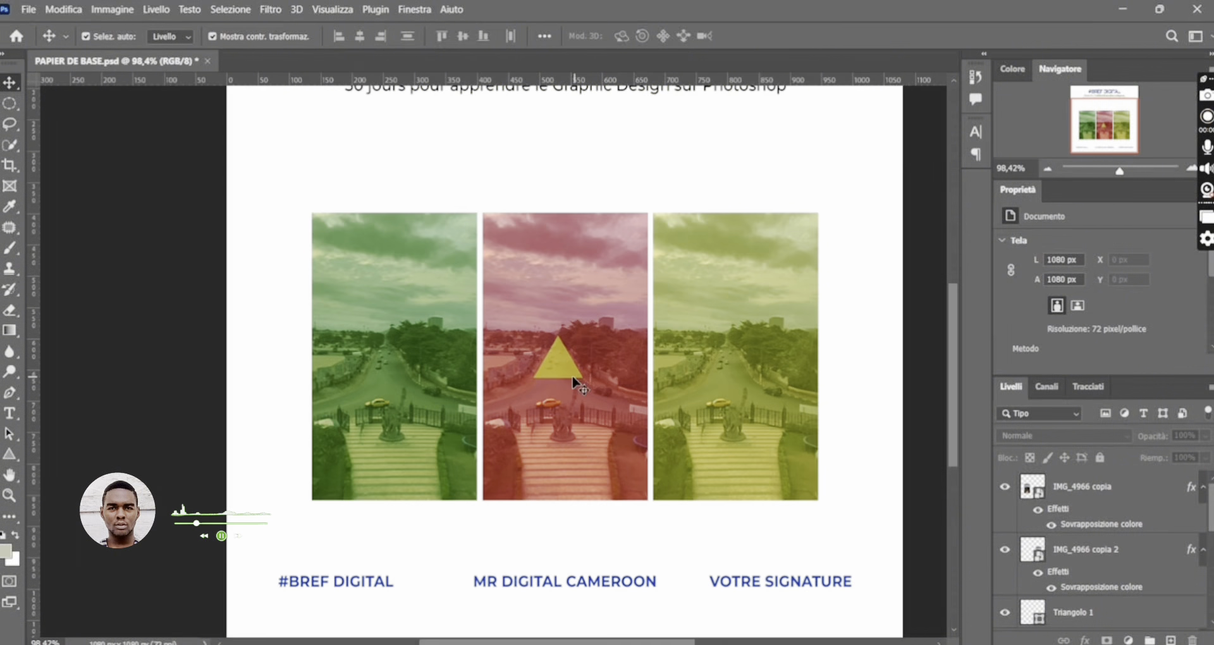
left_click(569, 367)
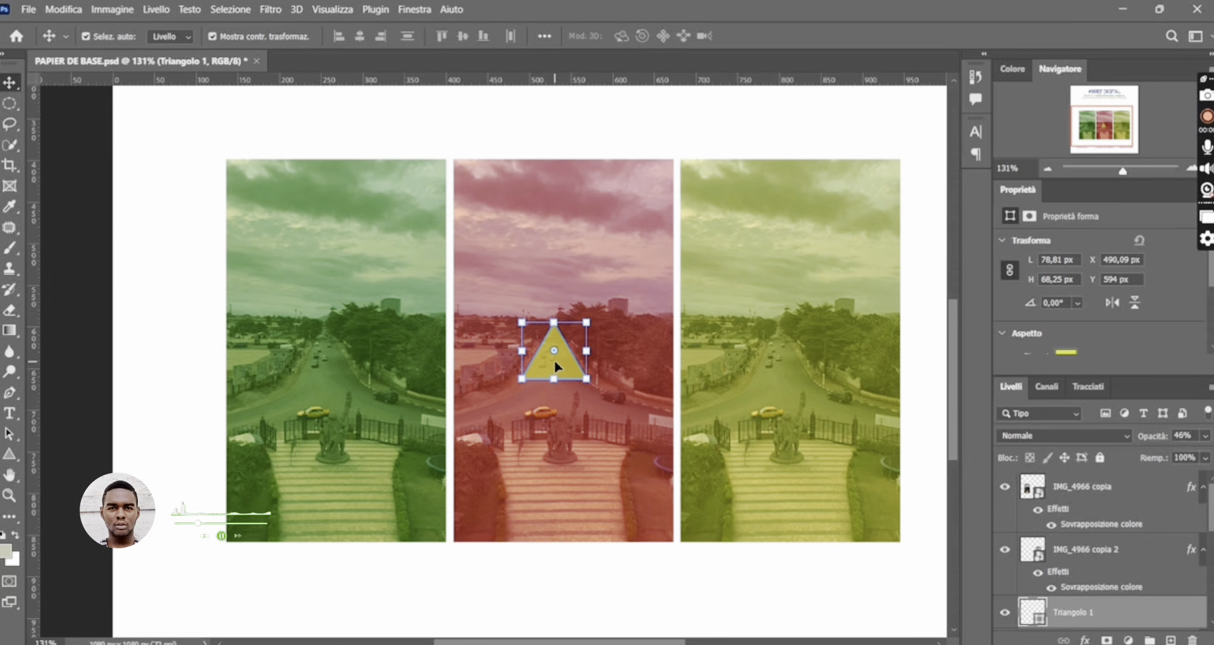
left_click_drag(557, 366, 562, 333)
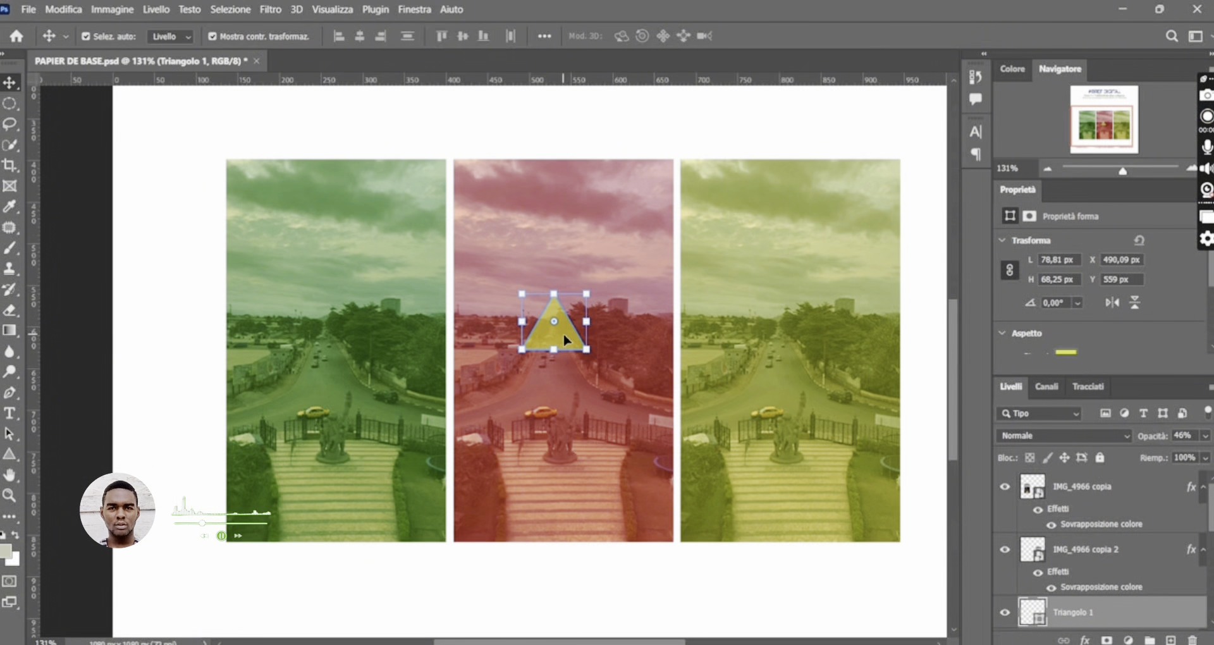
scroll(565, 340, "right", 1)
scroll(565, 340, "down", 5)
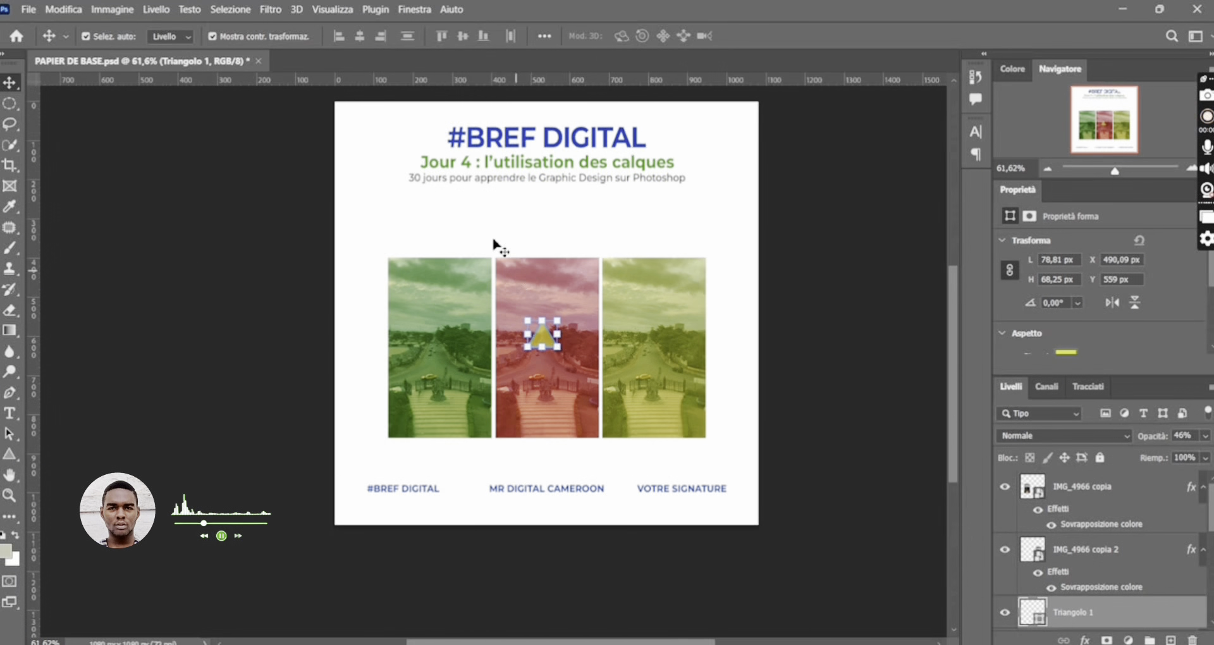
left_click(425, 245)
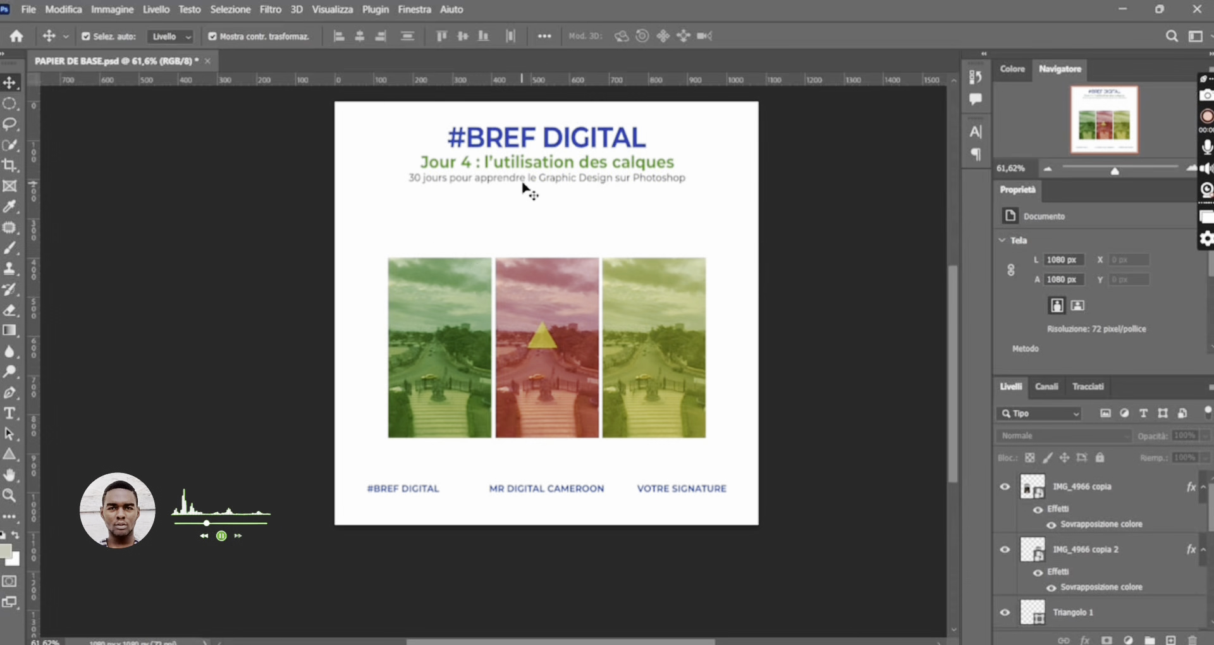
- Duplicate the "30 jours pour apprendre le Graphic Design sur Photoshop" line above the photos and shorten the copy to "30 jours pour"
left_click_drag(533, 183, 552, 247)
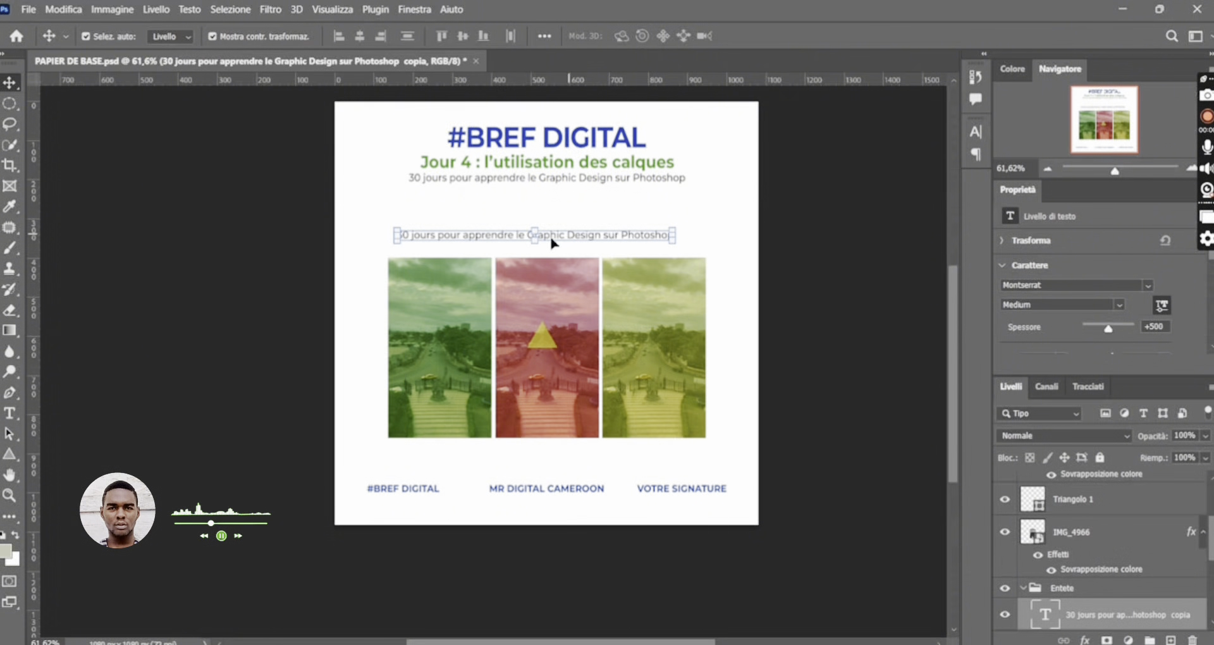
double_click(549, 234)
left_click(463, 236)
left_click_drag(476, 239, 667, 240)
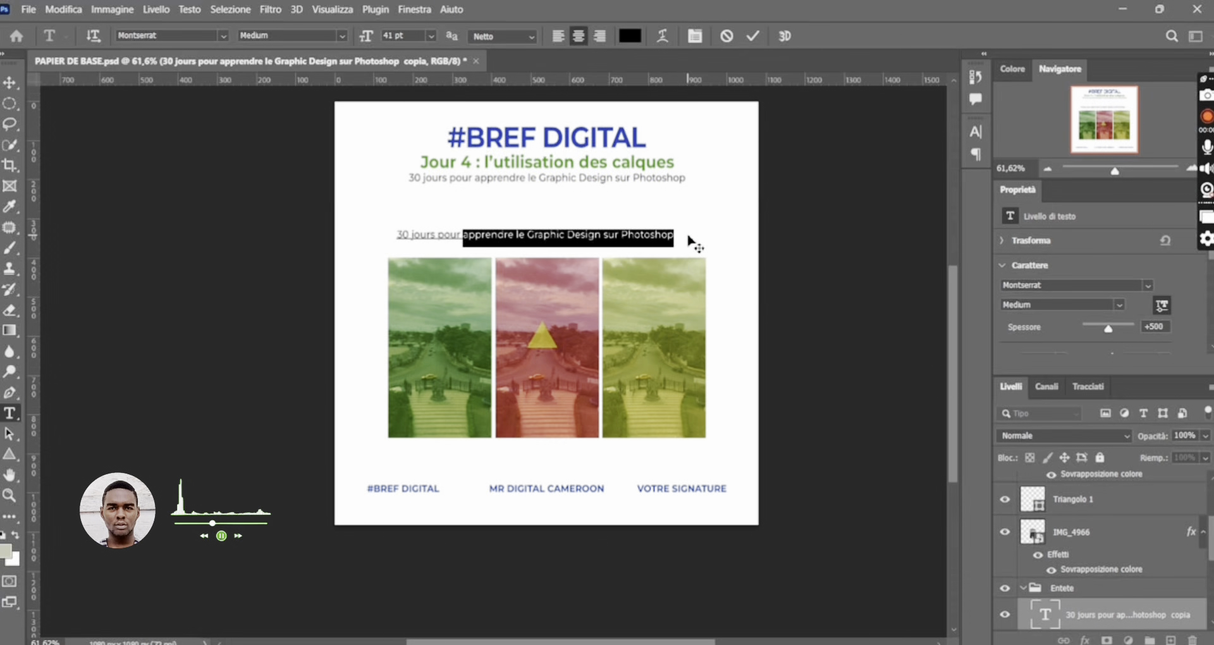
key("BackSpace")
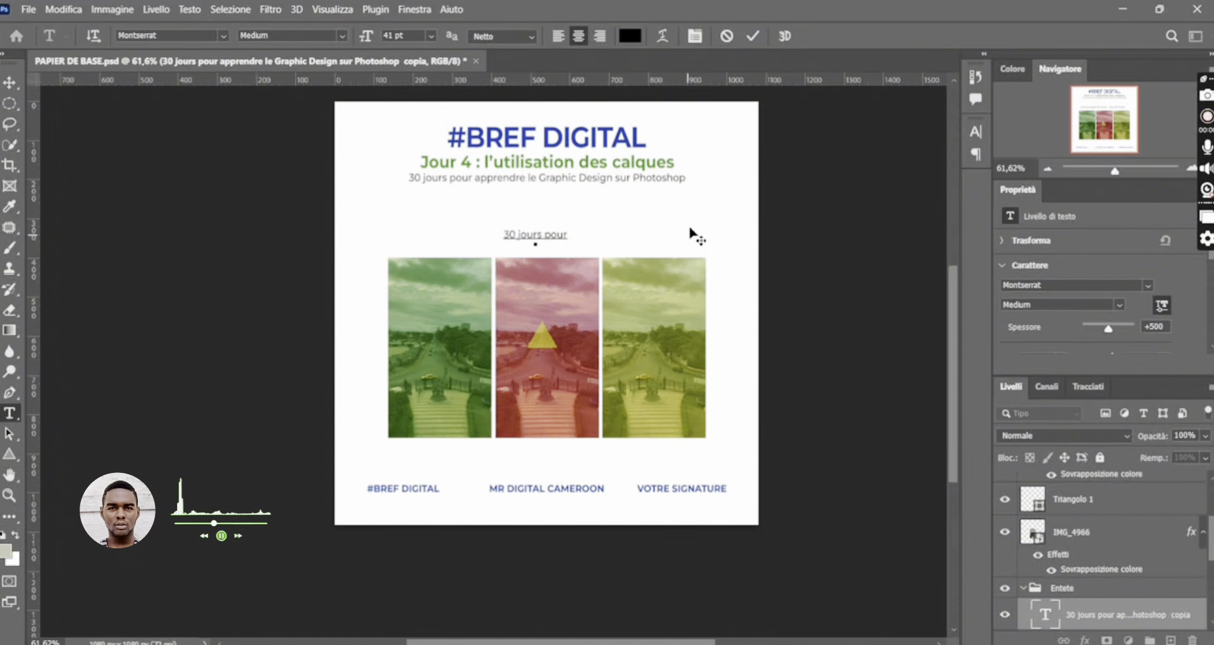
left_click(752, 35)
key("v")
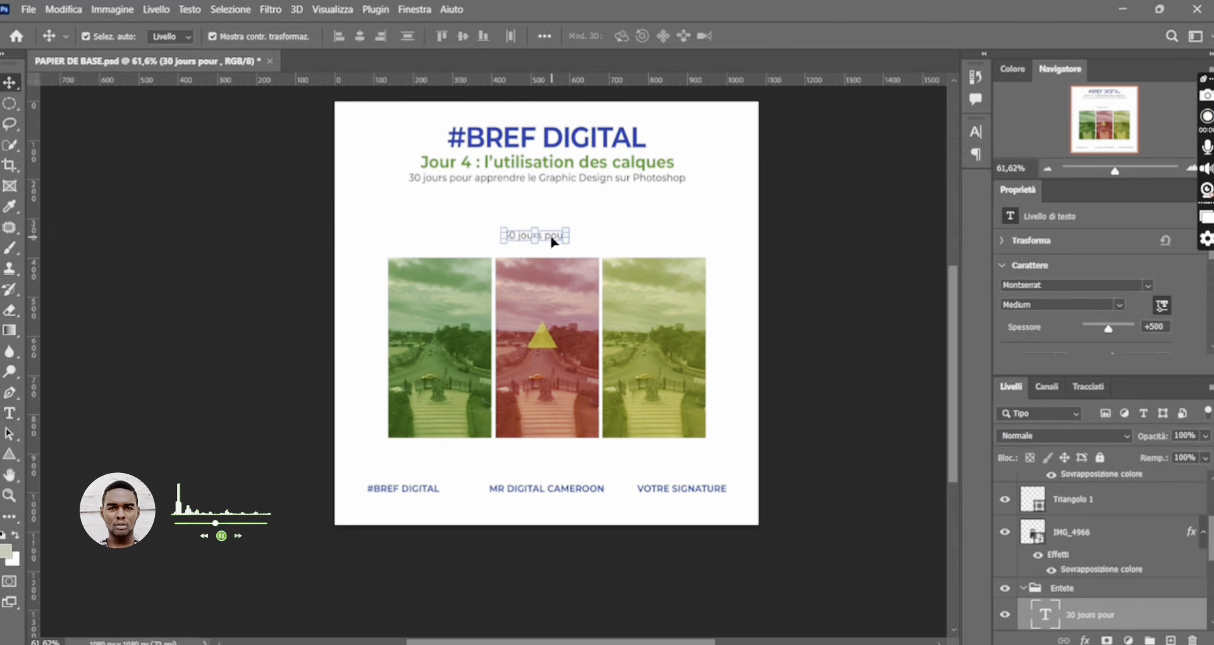
- Place copies of the "30 jours pour" text so that one caption sits above each of the three photos
left_click_drag(555, 235, 678, 248)
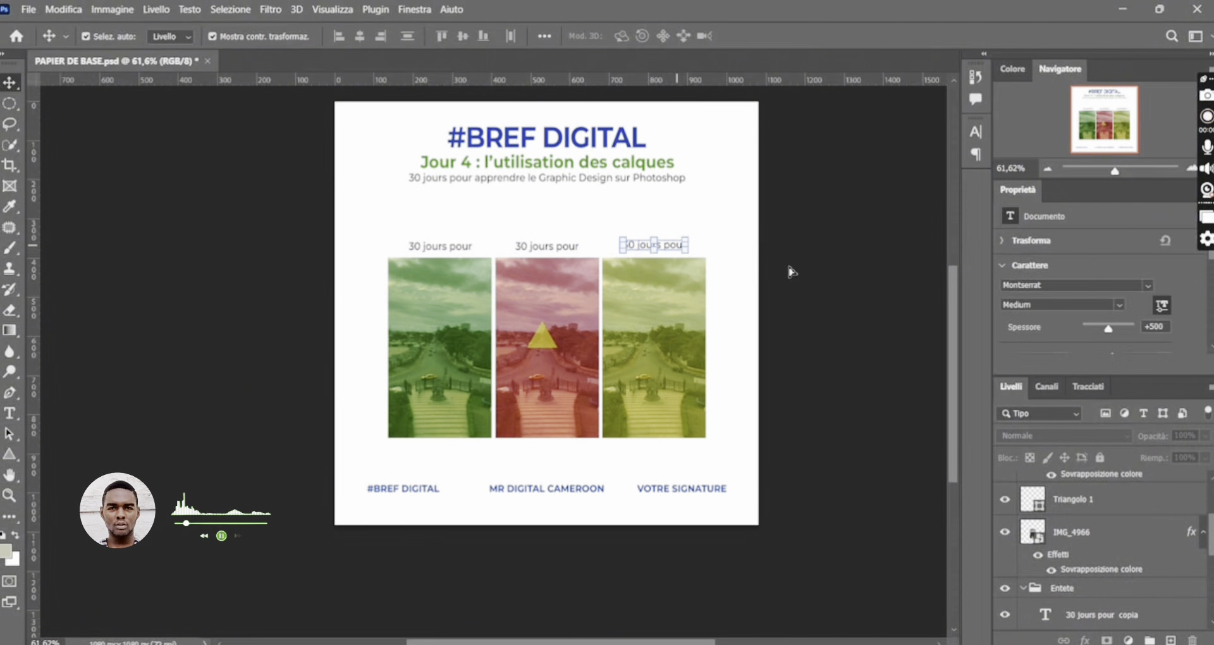
left_click(669, 247)
left_click(759, 220)
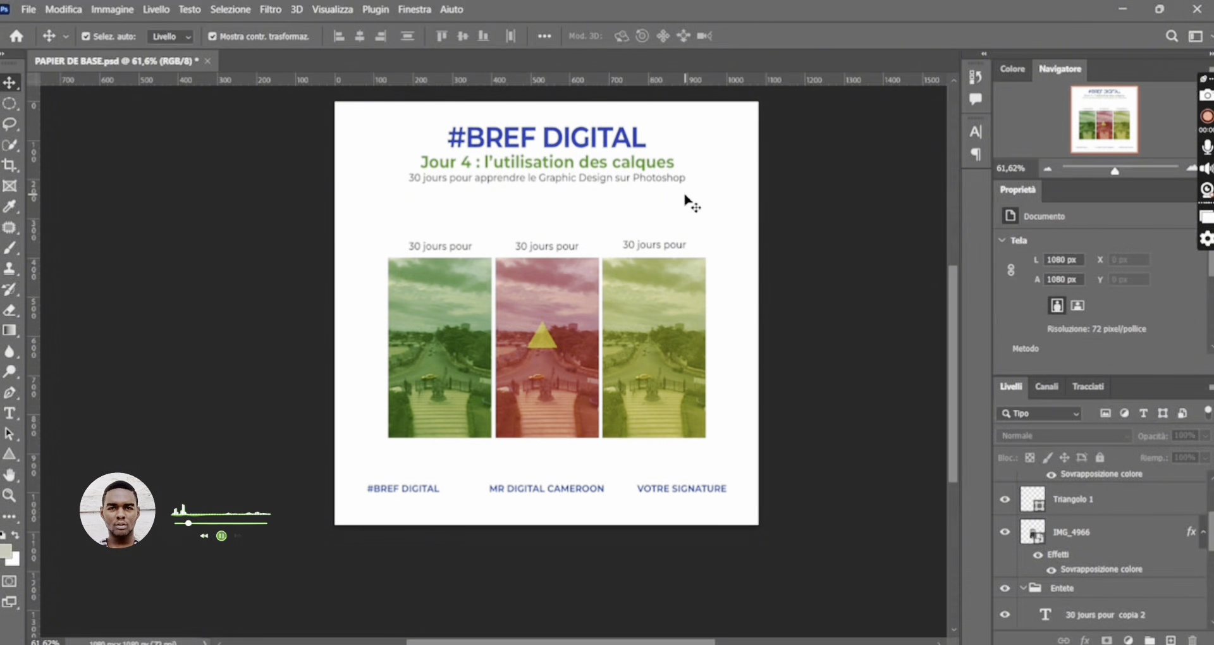
- Select the three header text lines together, scale them down to about 65.6%, and recentre them near the page's upper edge
left_click(512, 142)
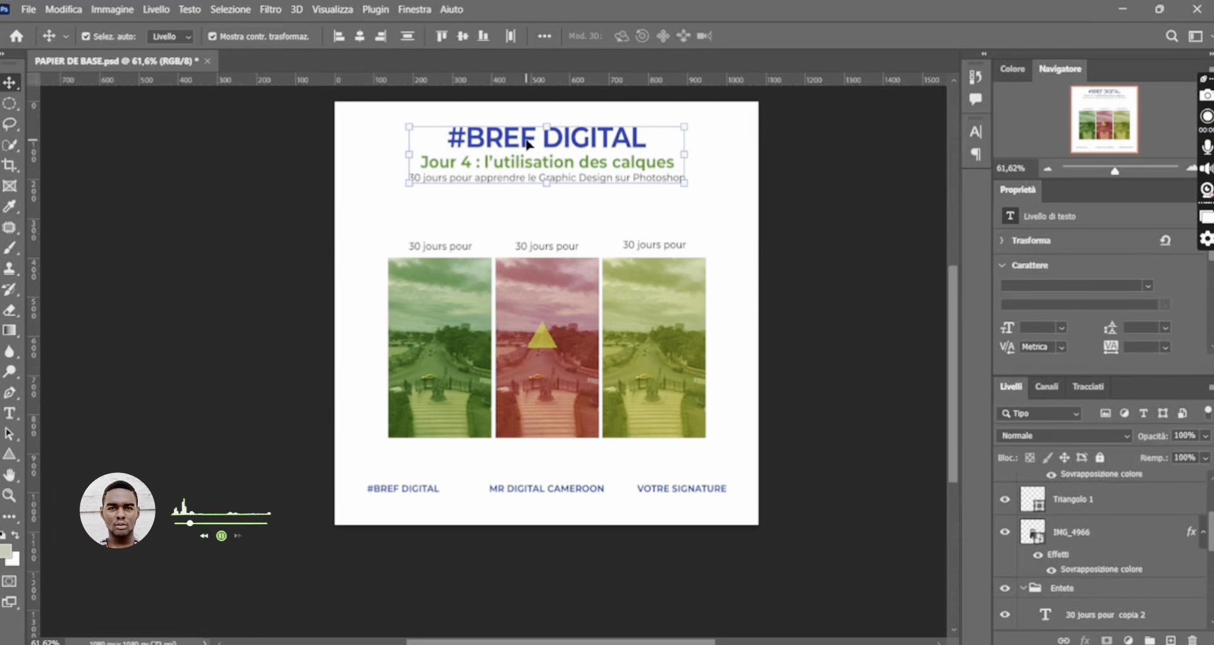
scroll(1107, 550, "up", 3)
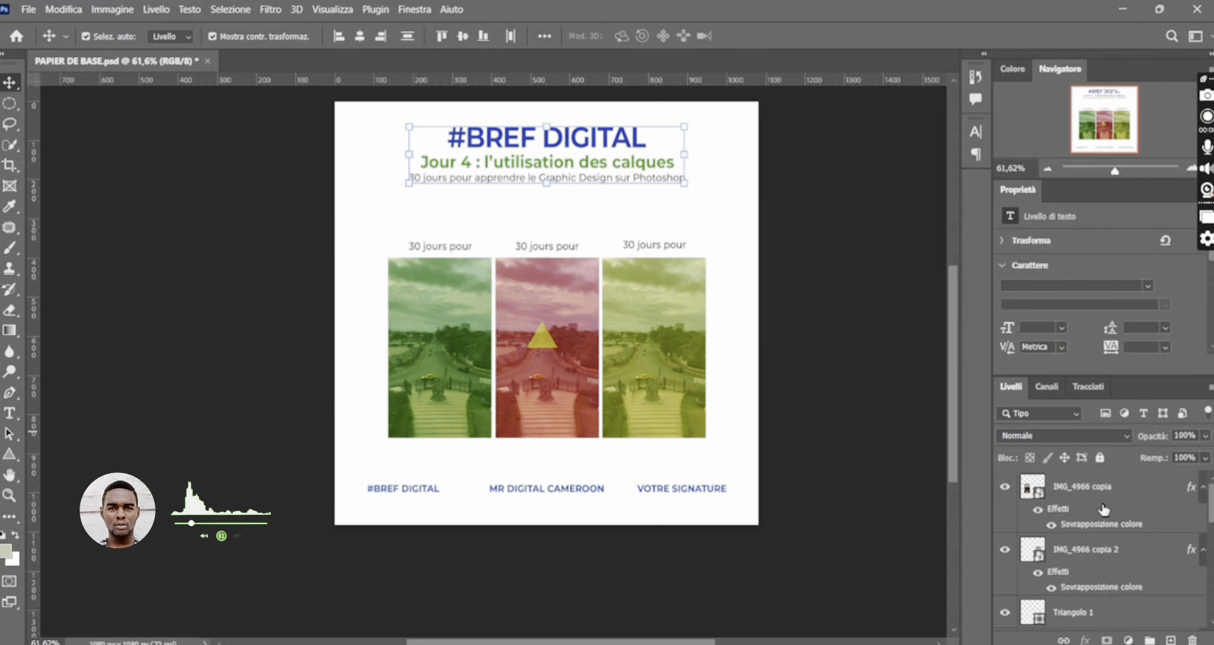
left_click_drag(687, 184, 594, 141)
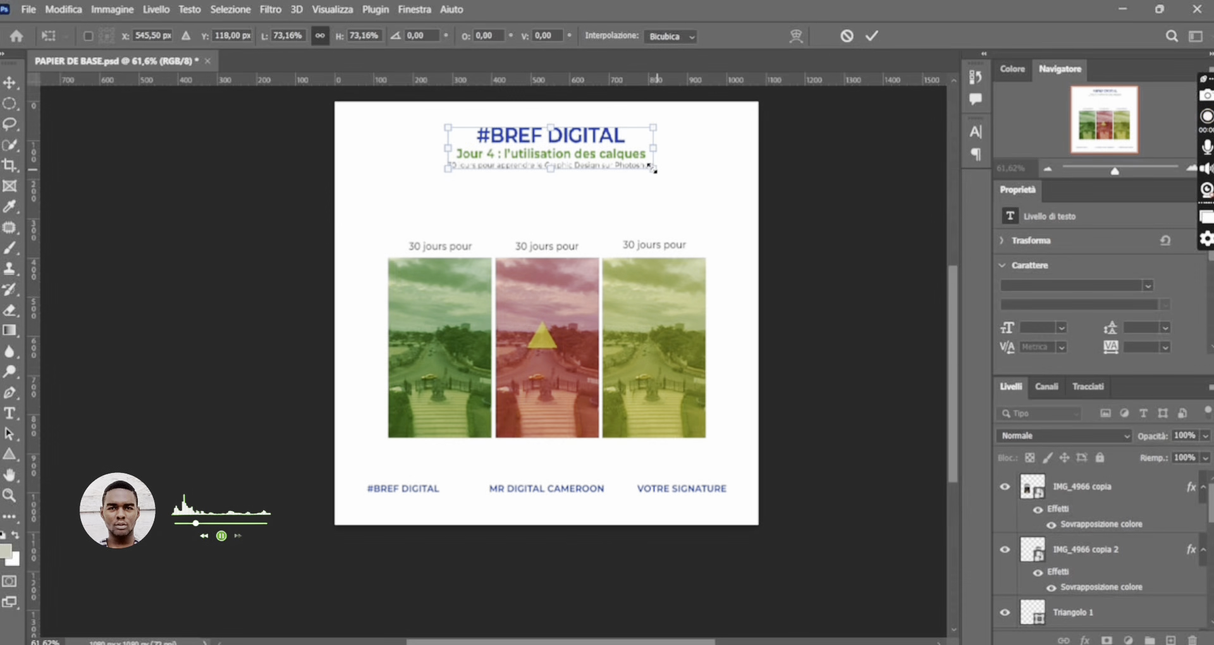
left_click_drag(653, 168, 633, 163)
left_click_drag(559, 143, 567, 145)
left_click(873, 37)
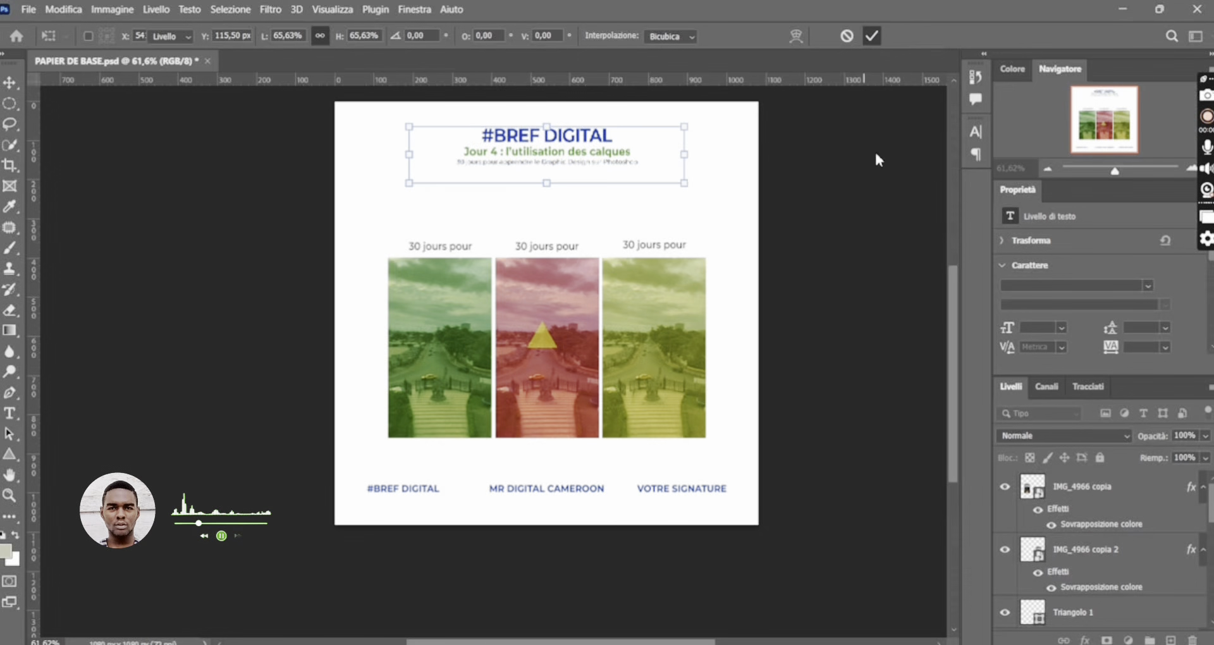
left_click(720, 157)
- Duplicate the #BREF DIGITAL title into the space above the captions and enlarge the copy to about 190%
left_click_drag(579, 140, 706, 203)
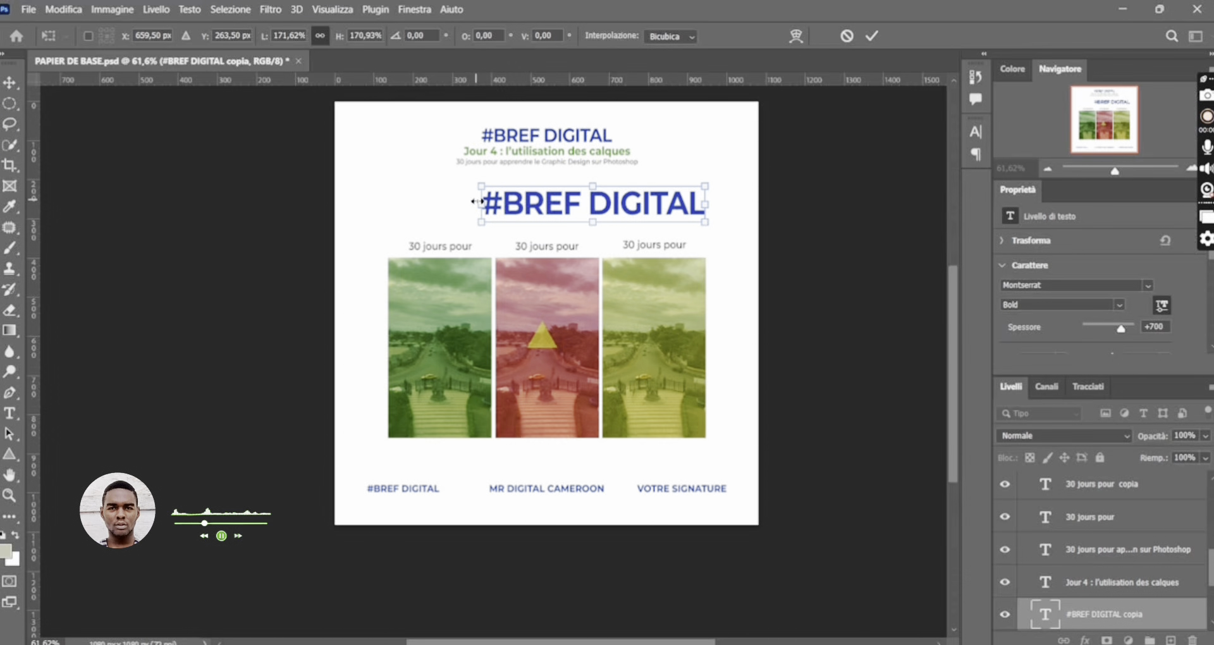
left_click_drag(481, 204, 456, 204)
left_click_drag(589, 198, 576, 211)
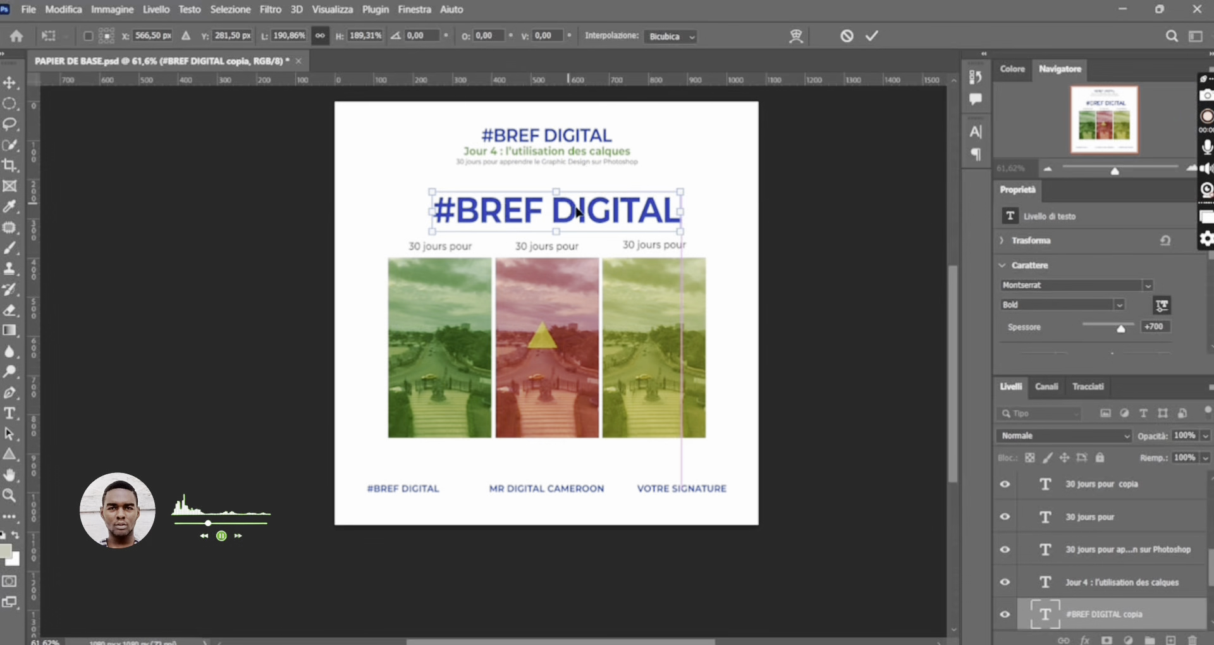
left_click(872, 35)
- Replace the enlarged title copy's text with "CAMEROUN" and set its font style to ExtraBold
double_click(634, 204)
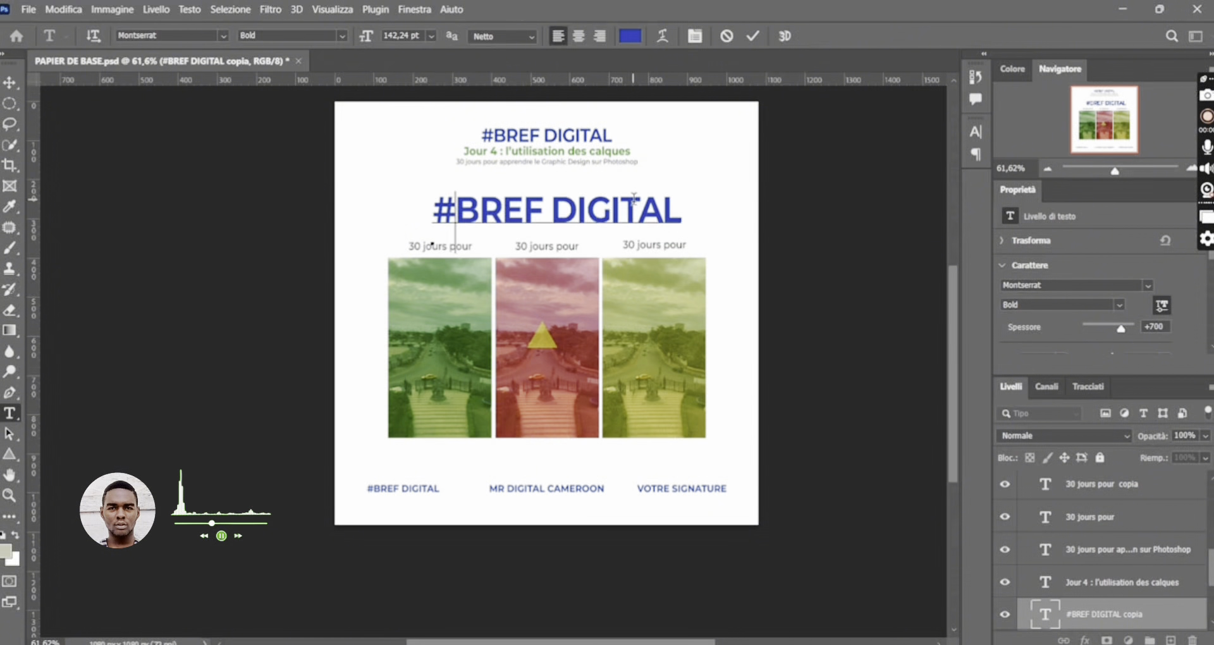
type("CAME")
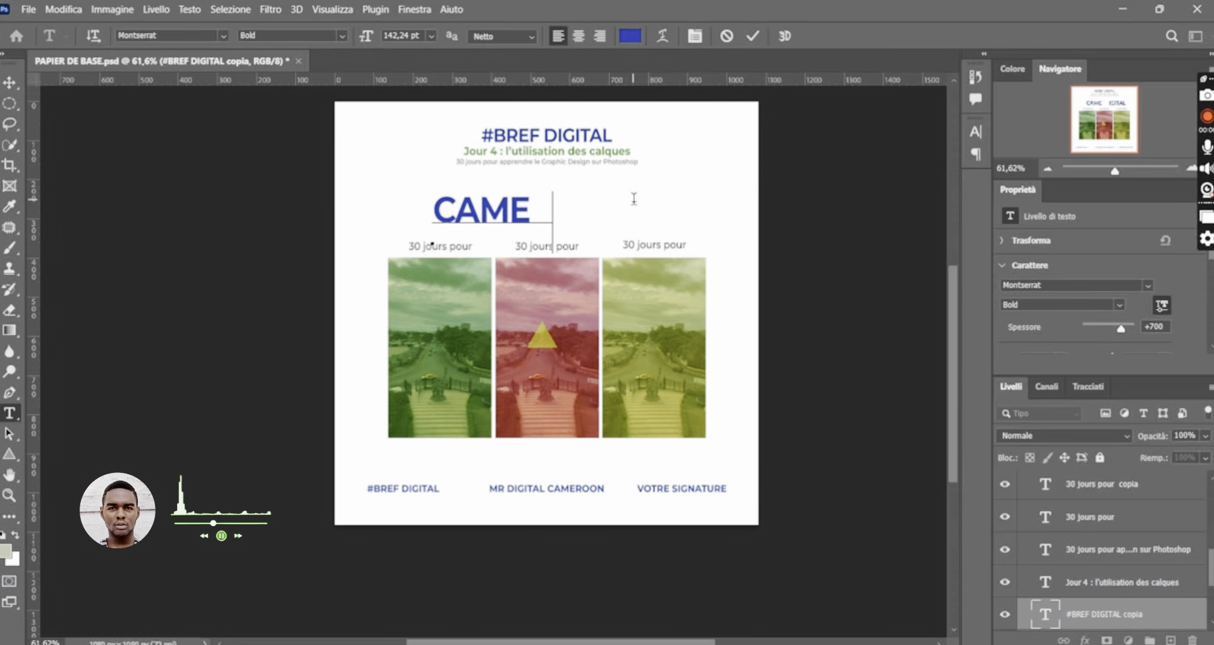
type("ROUN")
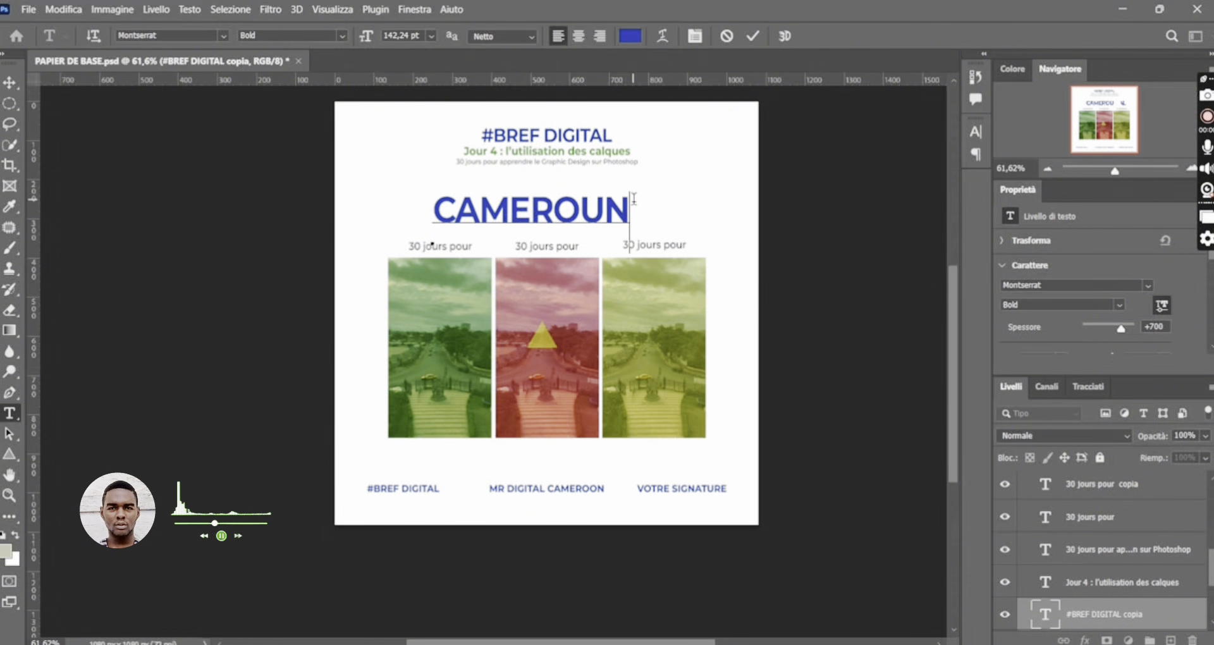
left_click_drag(631, 202, 429, 207)
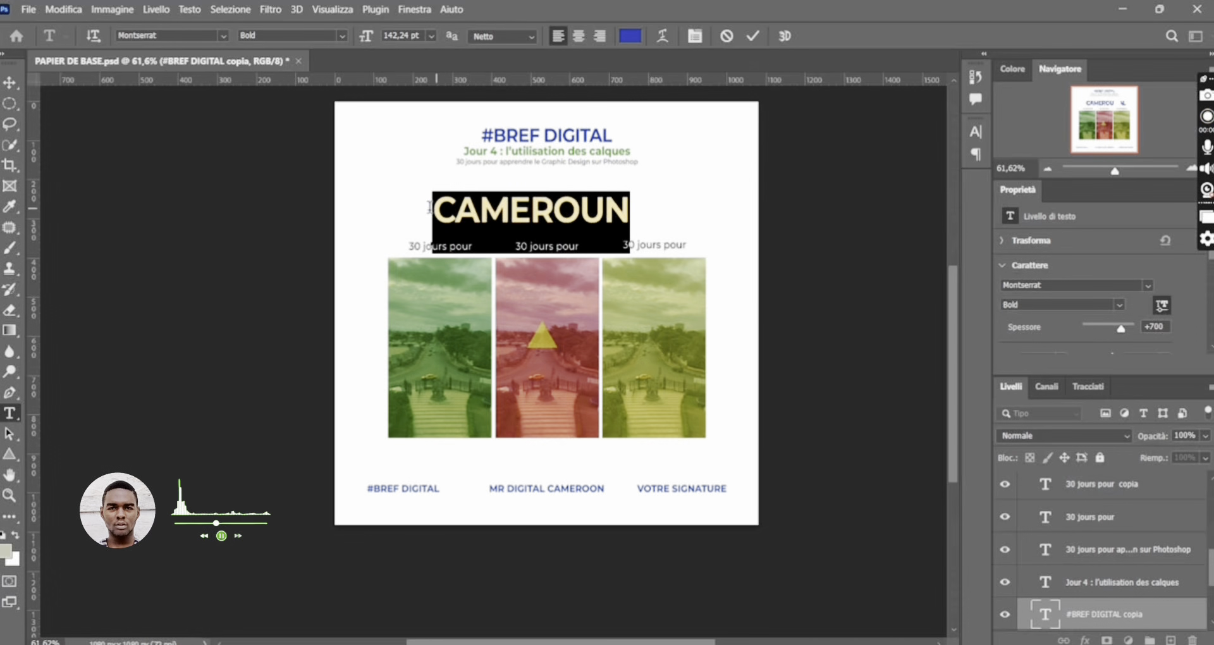
left_click(342, 36)
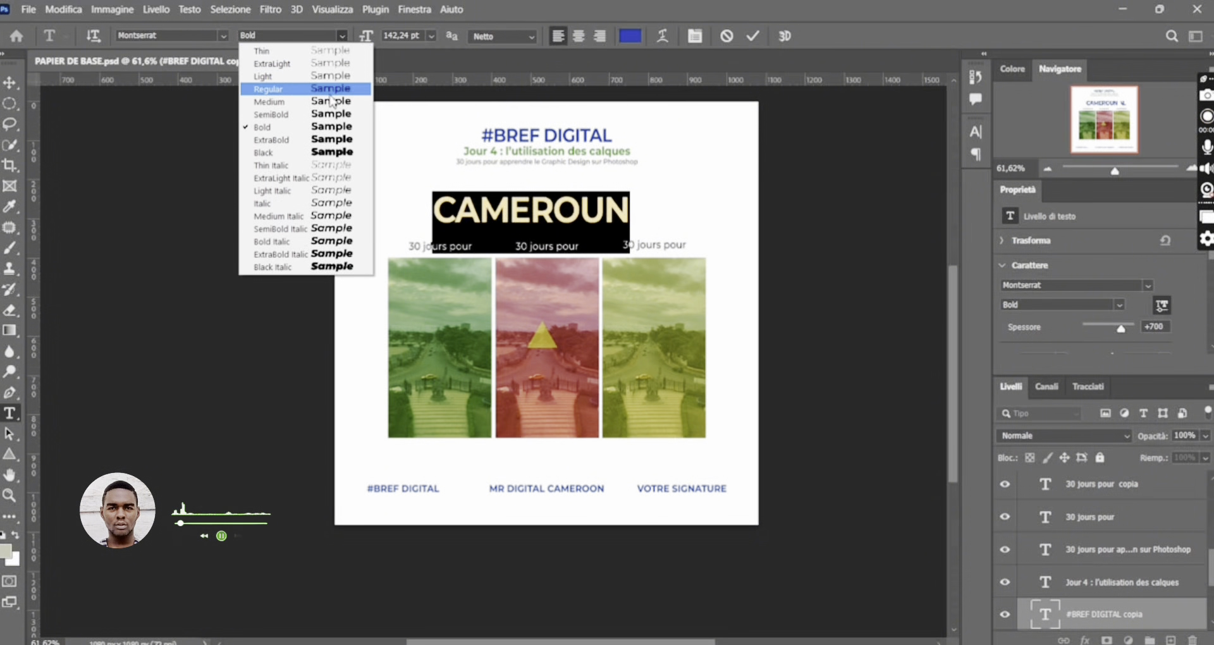
left_click(343, 141)
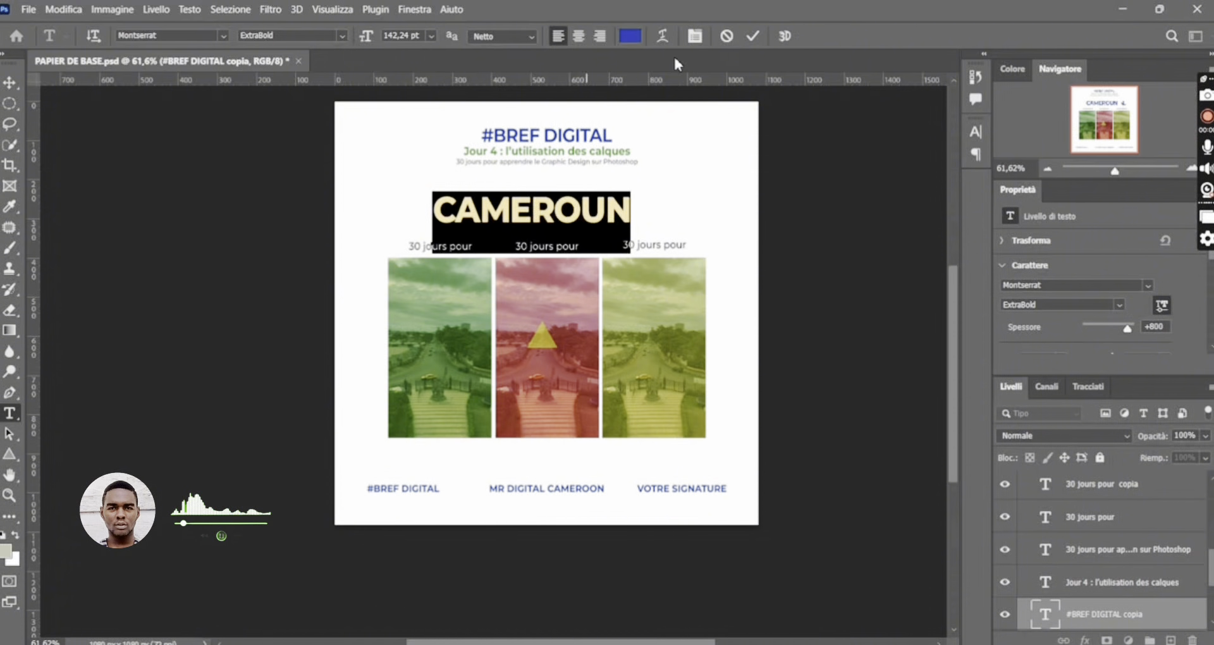
left_click(752, 36)
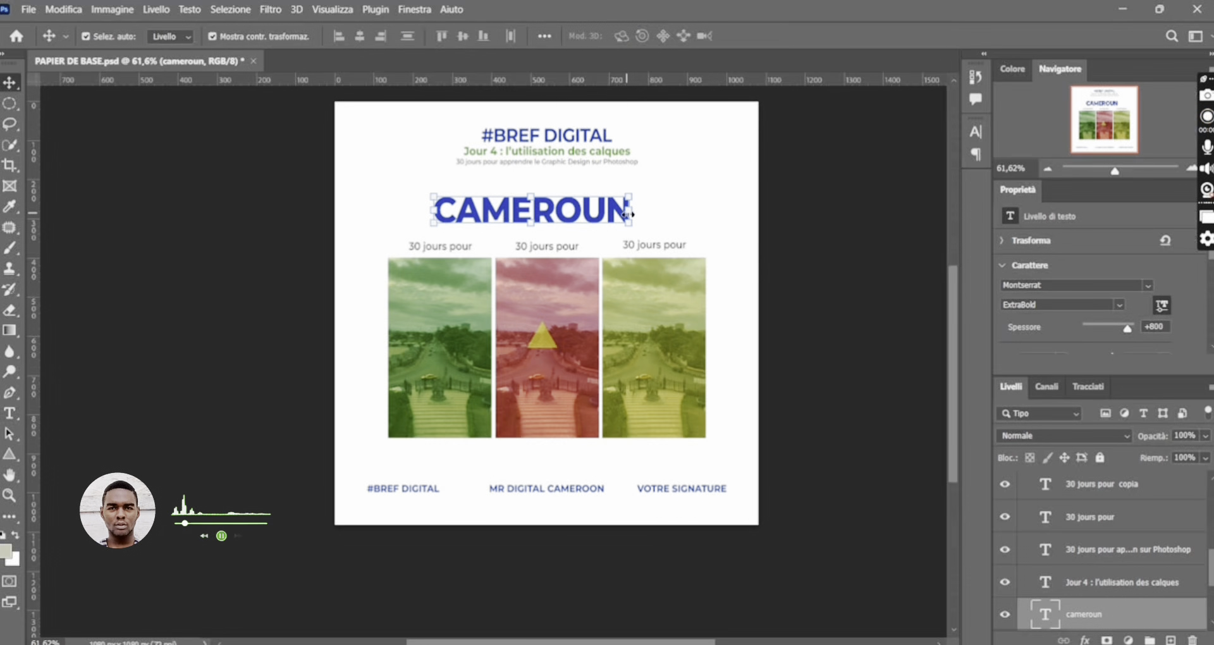
- Scale the CAMEROUN title up to about 121%, centre it horizontally on the page, and deselect it
key("ctrl+t")
mouse_move(645, 214)
left_mouse_down()
mouse_move(681, 212)
mouse_move(648, 214)
left_mouse_up()
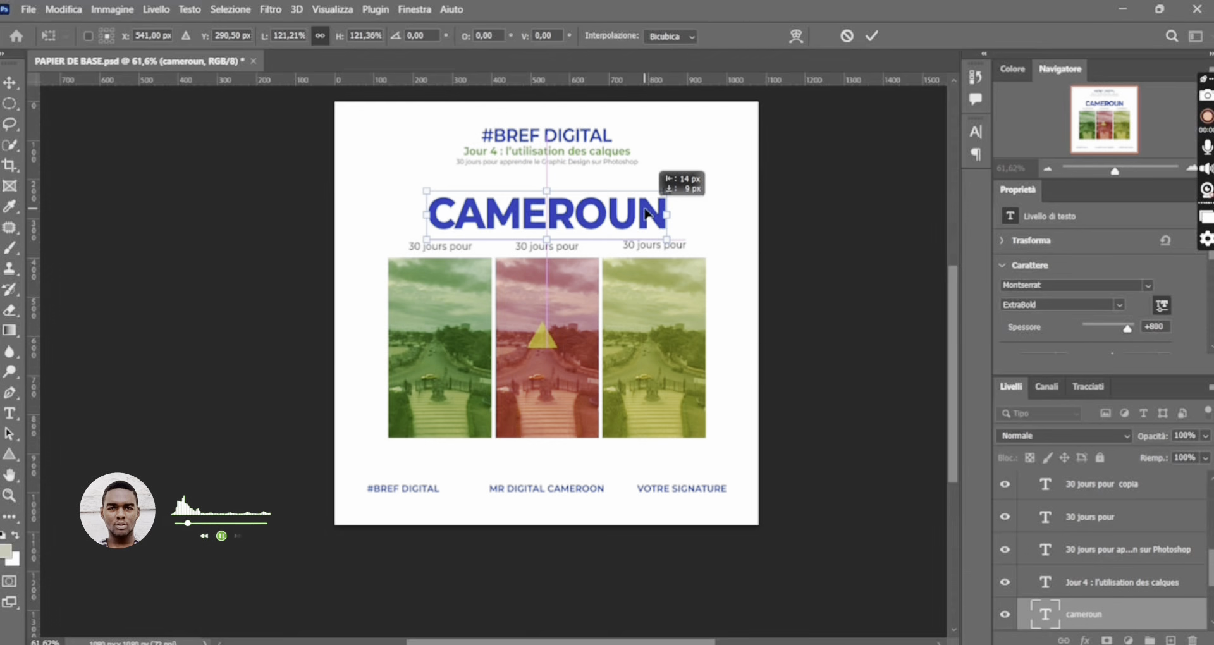
left_click(872, 34)
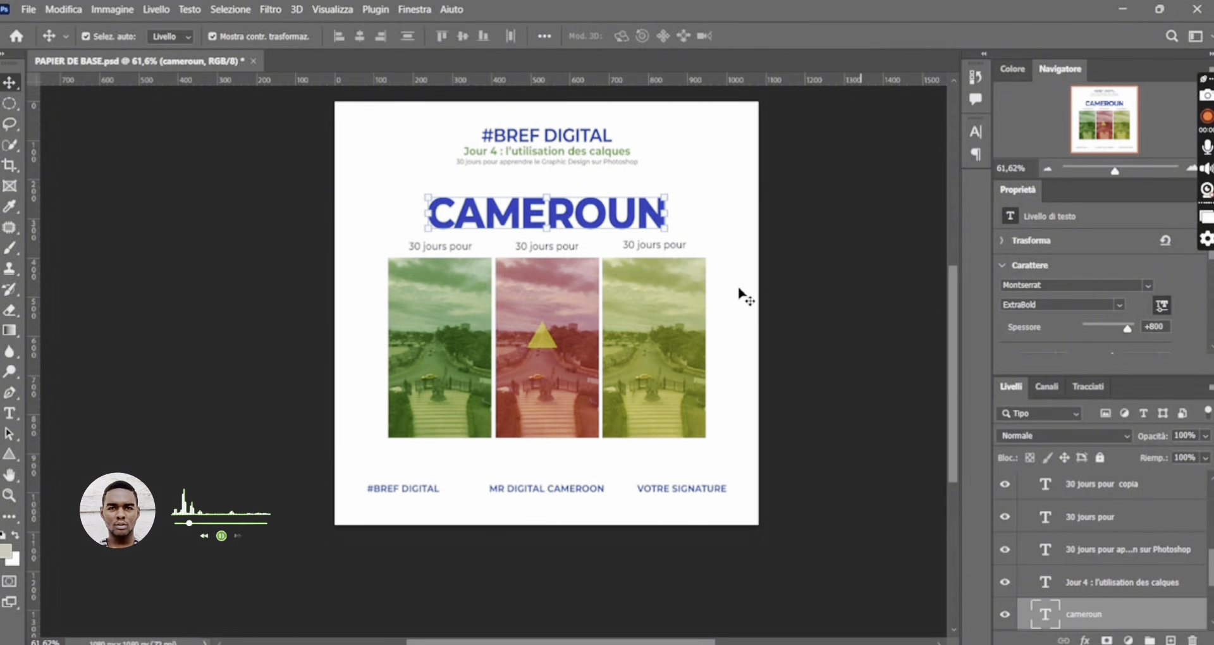
scroll(738, 289, "down", 5)
left_click(732, 358)
scroll(732, 358, "up", 3)
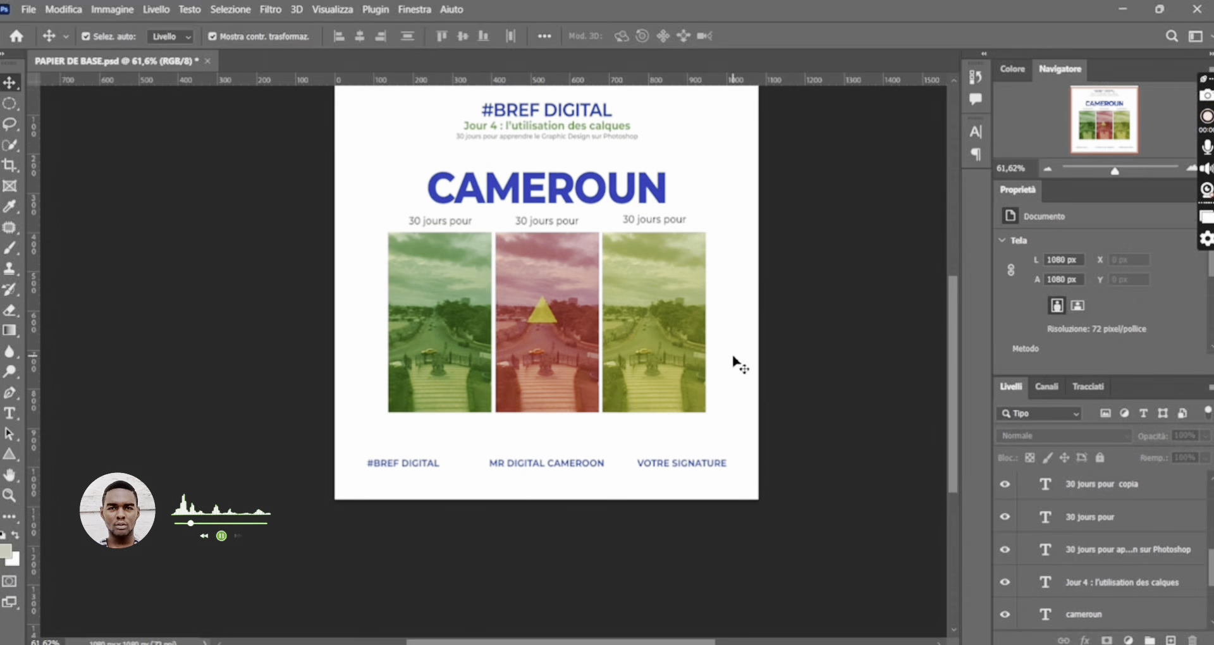
scroll(743, 373, "up", 2)
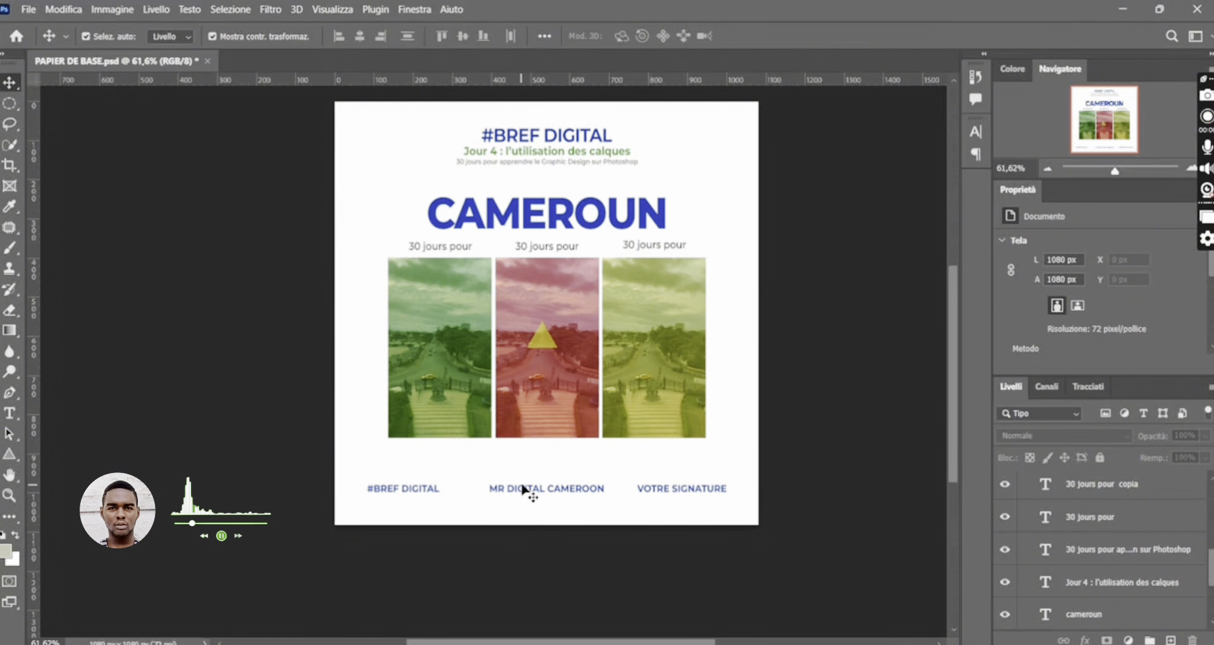
- Draw a rectangle shape about 997 px wide and 68 px high over the three footer texts
scroll(572, 484, "down", 1)
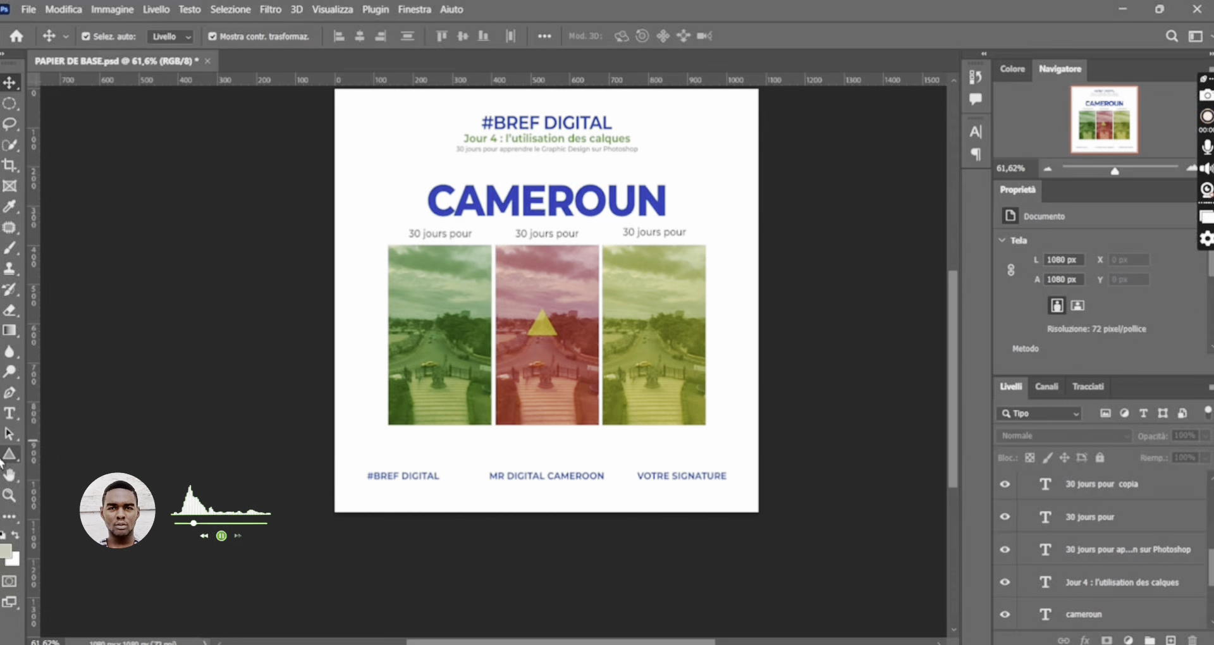
left_click_drag(7, 456, 57, 456)
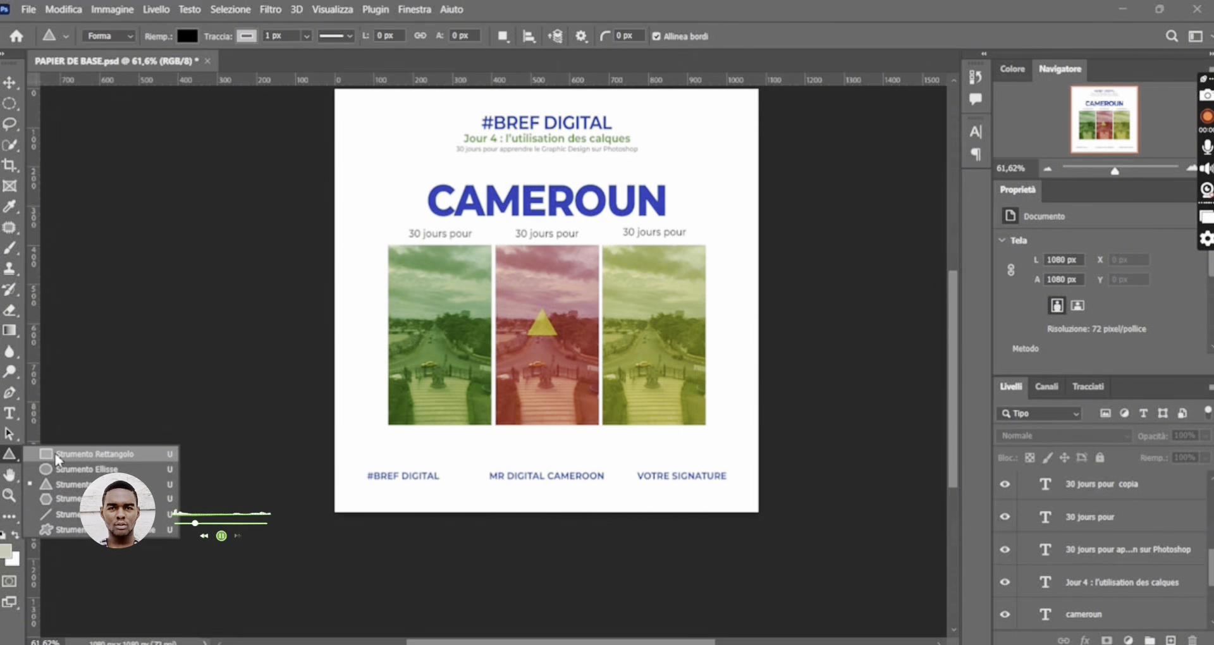
left_click(57, 455)
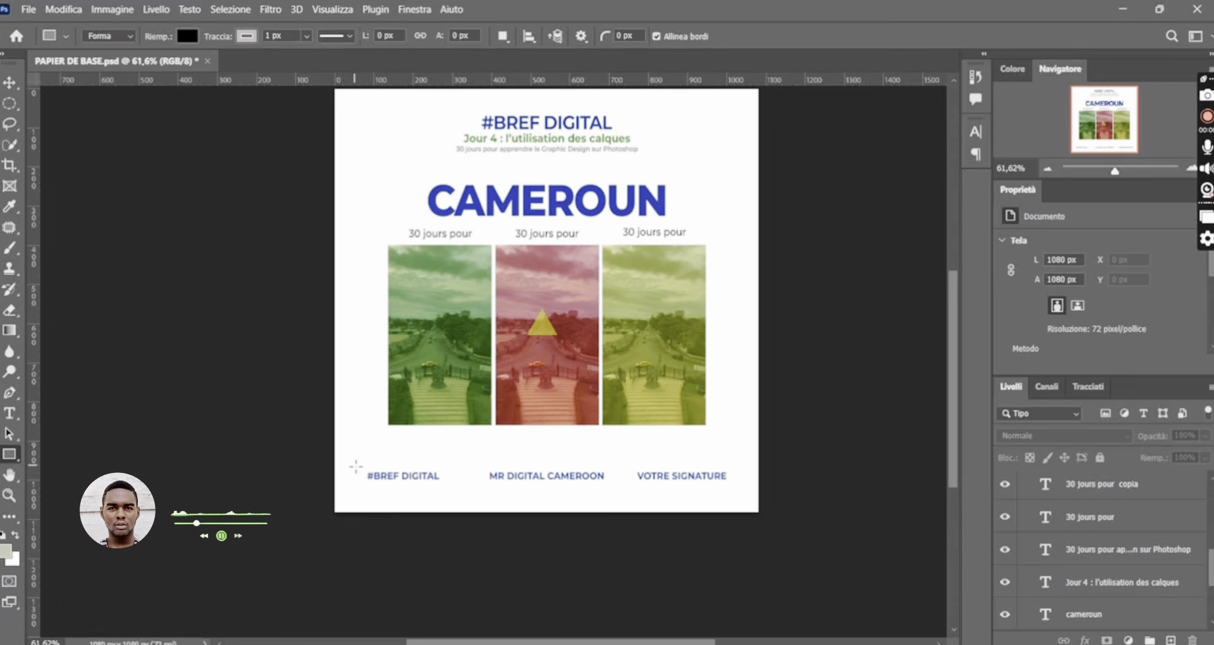
left_click_drag(352, 466, 743, 491)
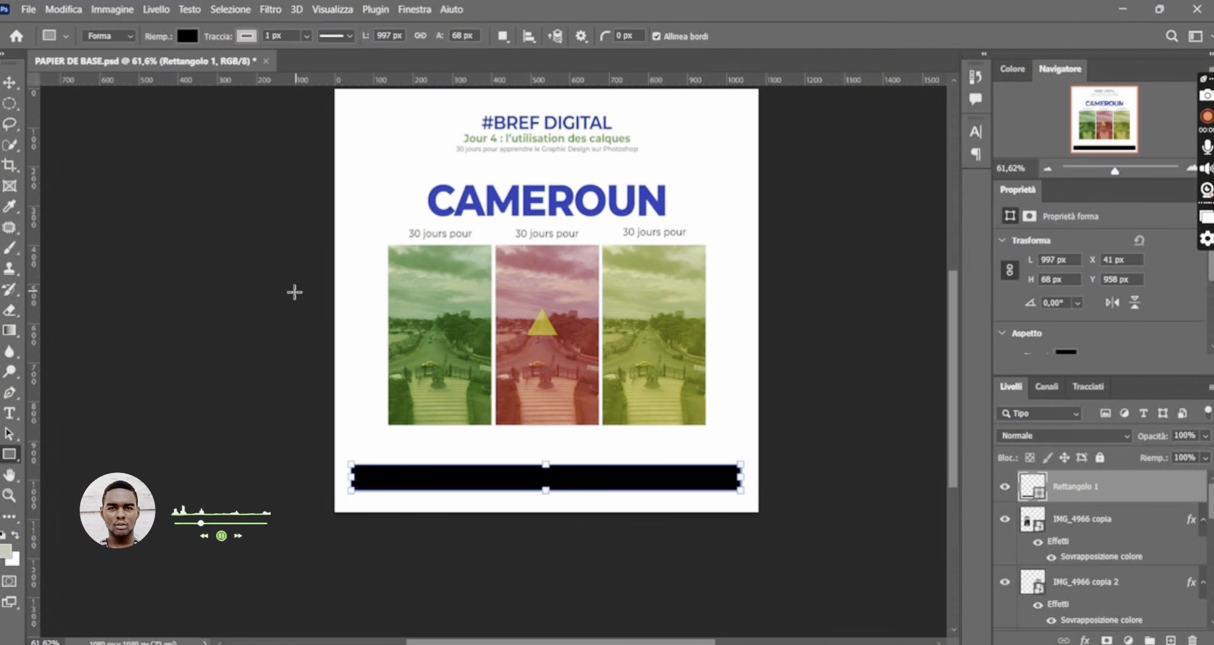
- Remove the footer rectangle's fill and set its stroke width to 4 px
left_click(189, 36)
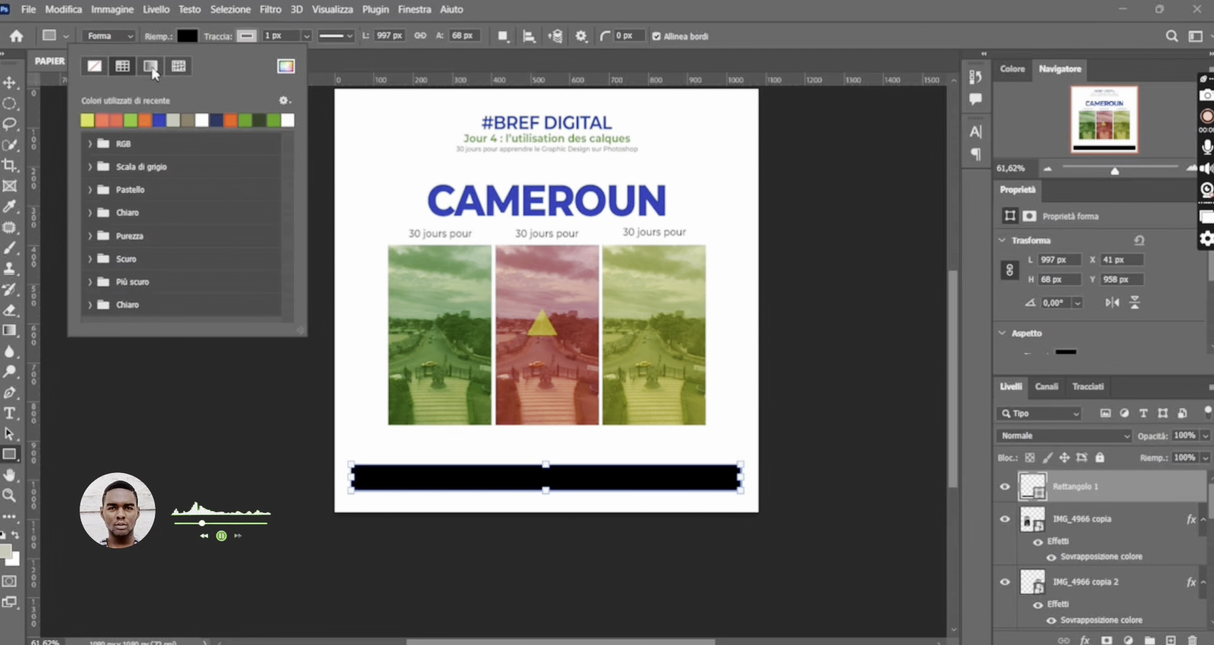
left_click(94, 66)
left_click(247, 36)
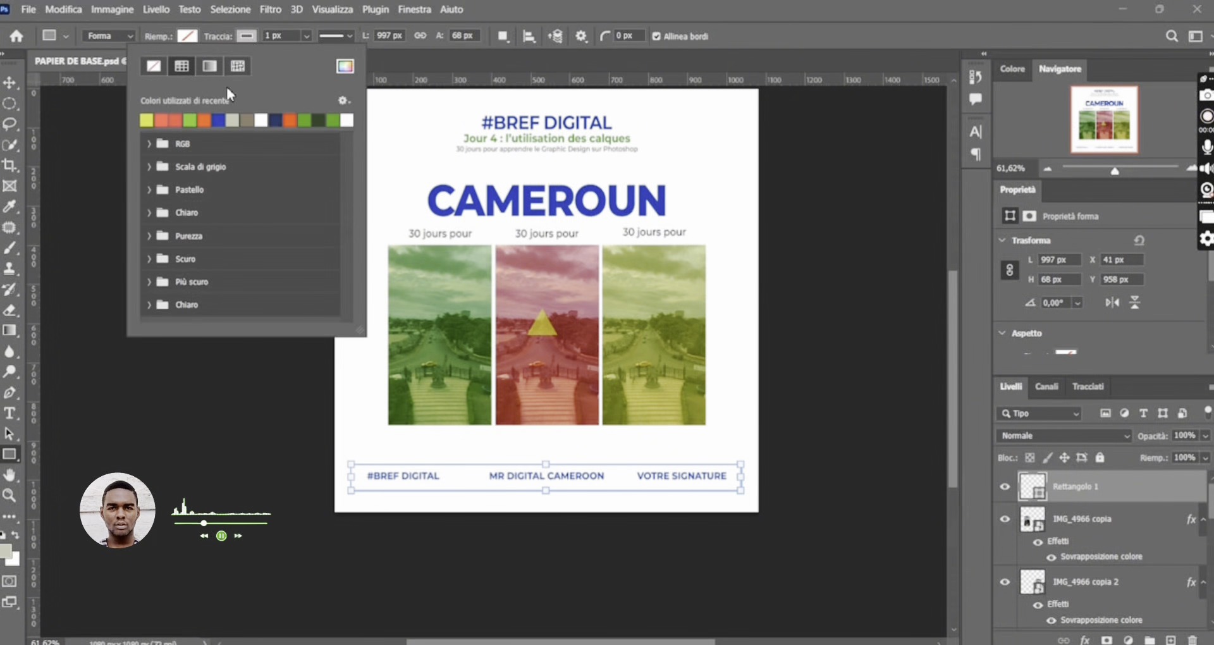
left_click(292, 37)
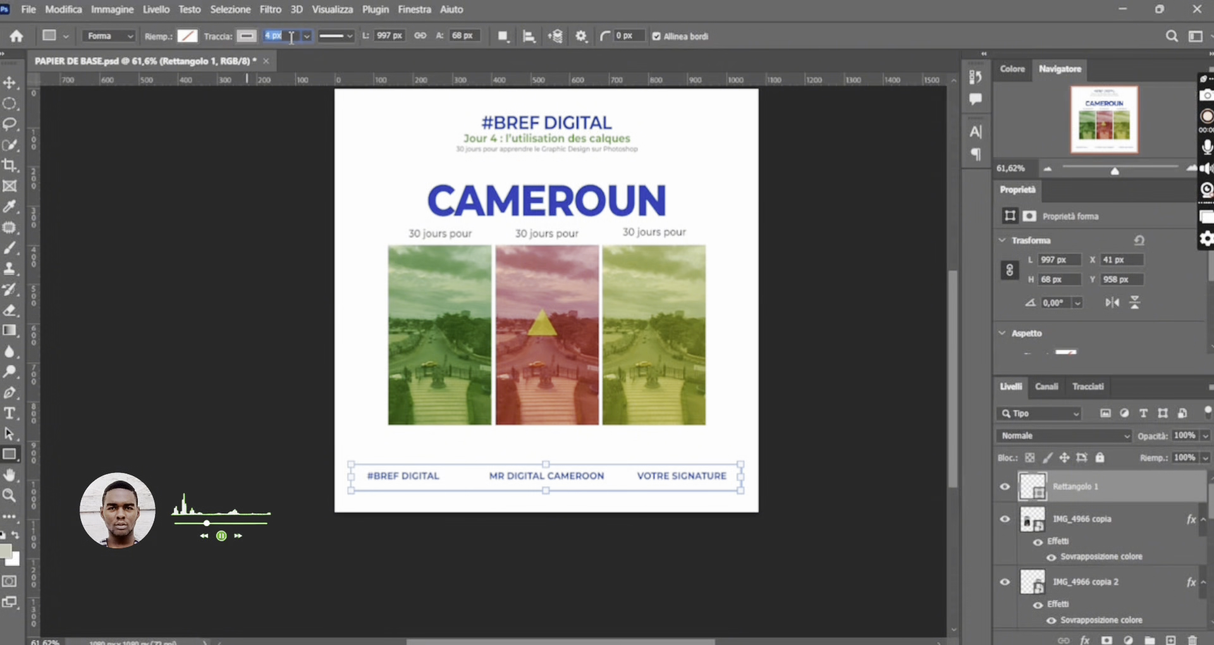
- Set the footer rectangle's stroke colour to the blue sampled from the CAMEROUN title
key("Return")
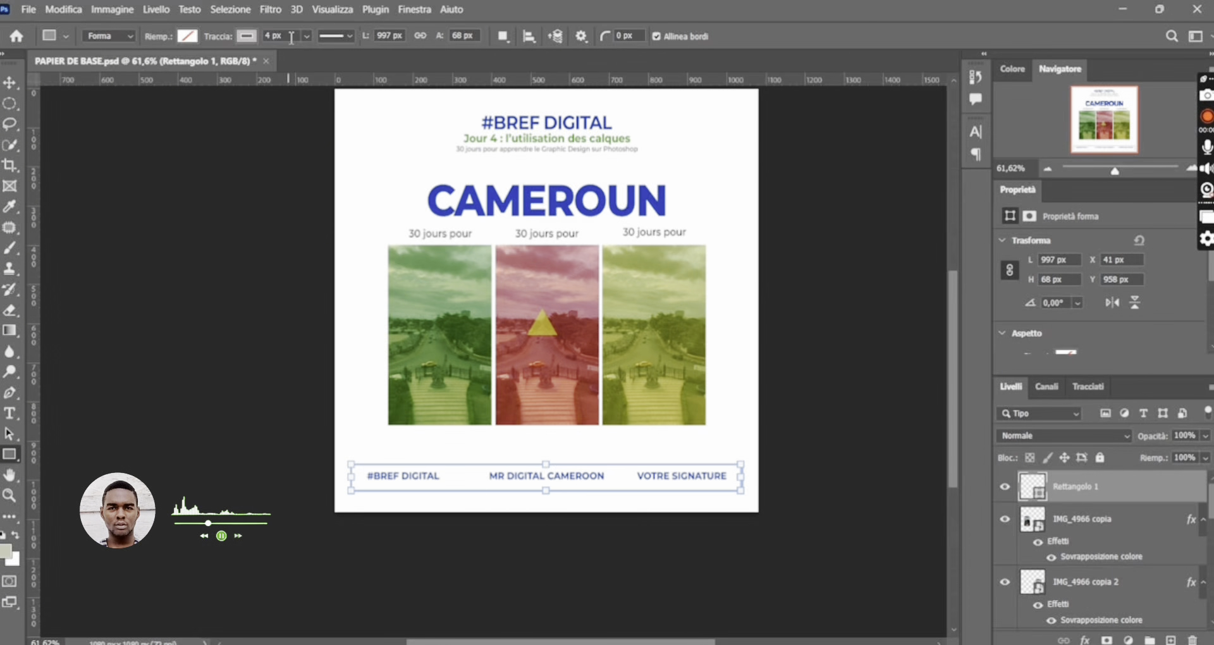
left_click(246, 37)
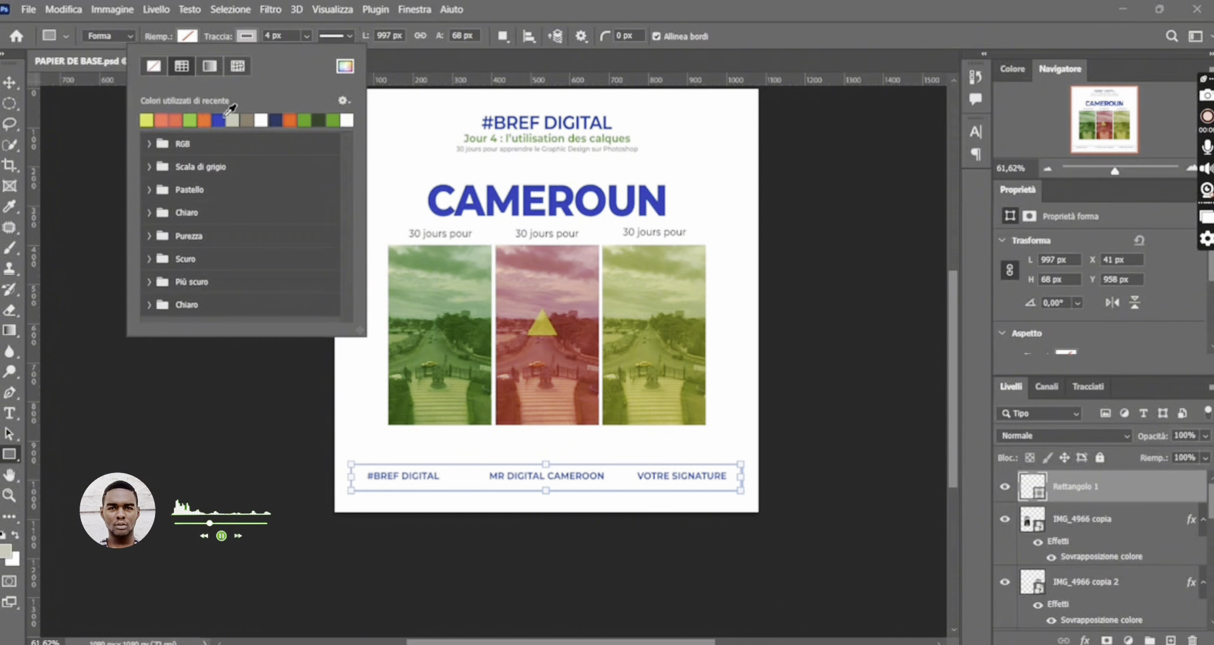
left_click(345, 66)
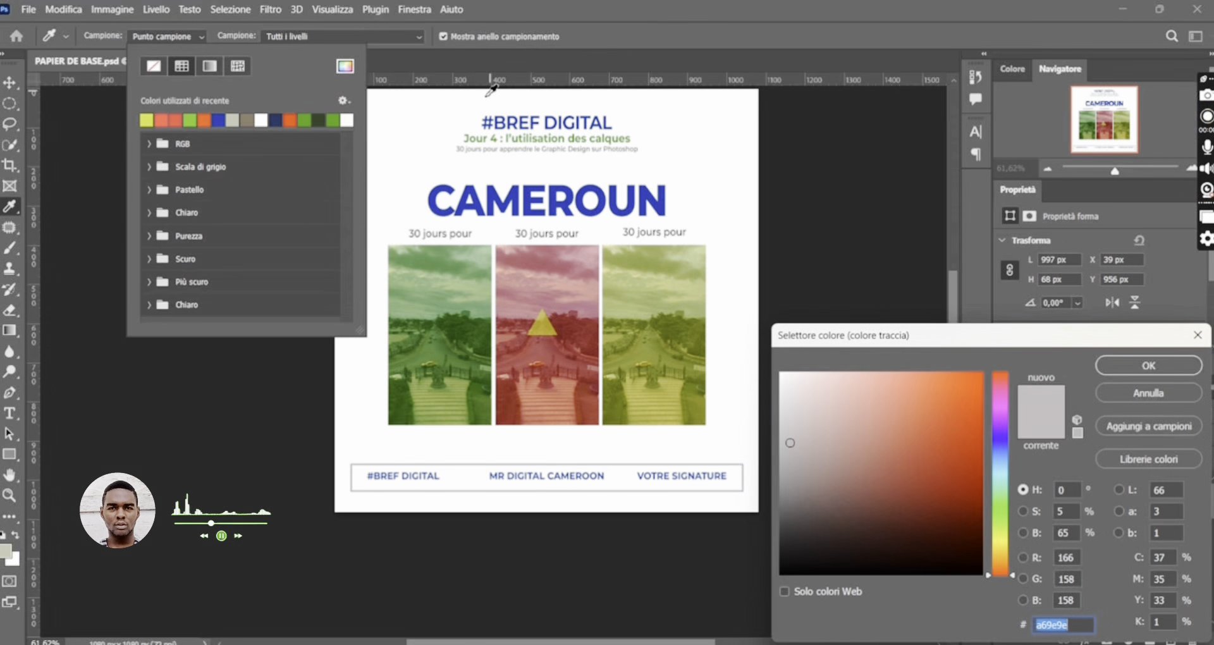
left_click(494, 193)
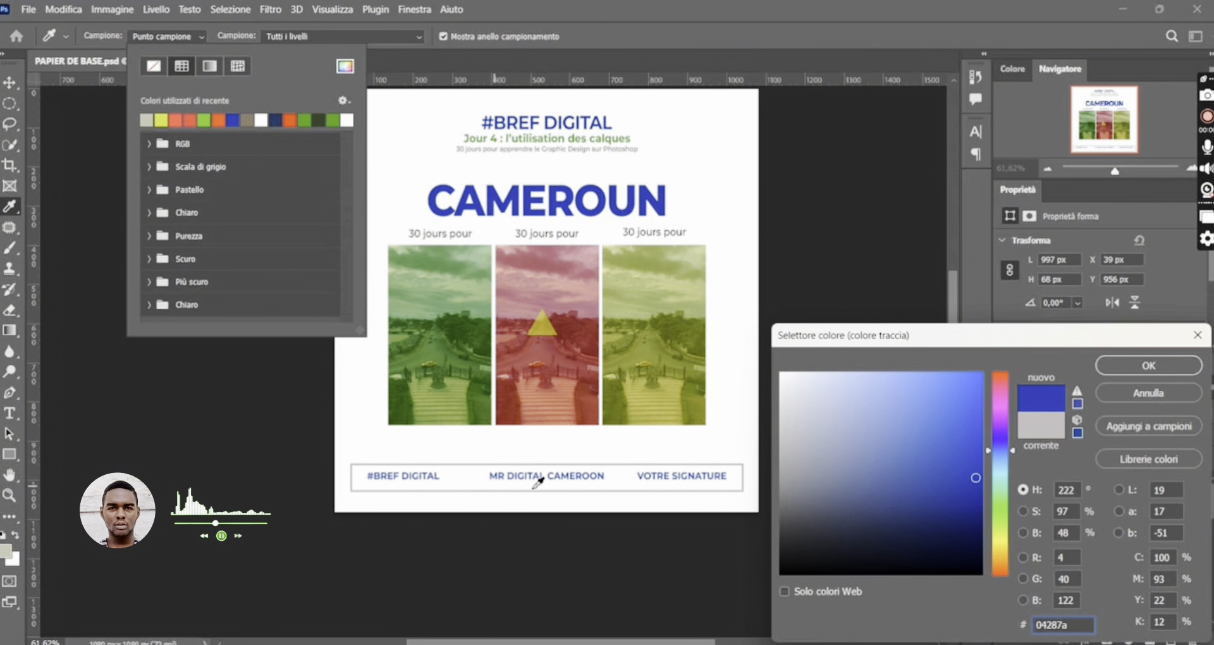
left_click(1124, 369)
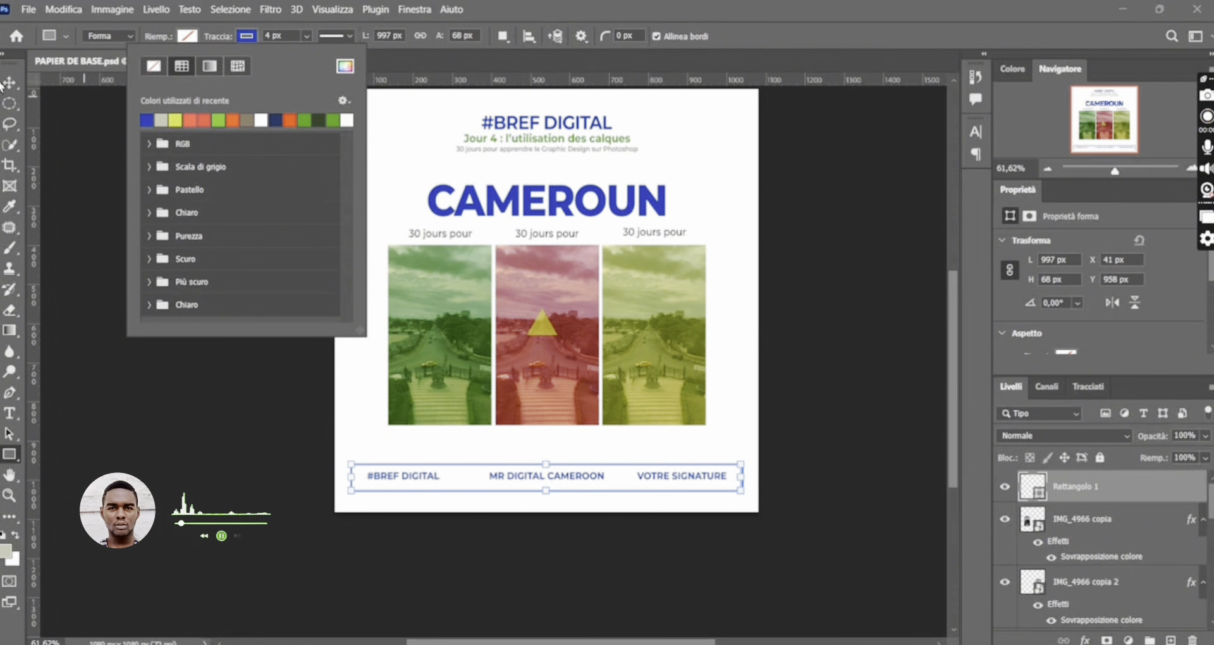
- Nudge the footer rectangle up 6 px to centre it around the footer texts, and deselect it
left_click(11, 84)
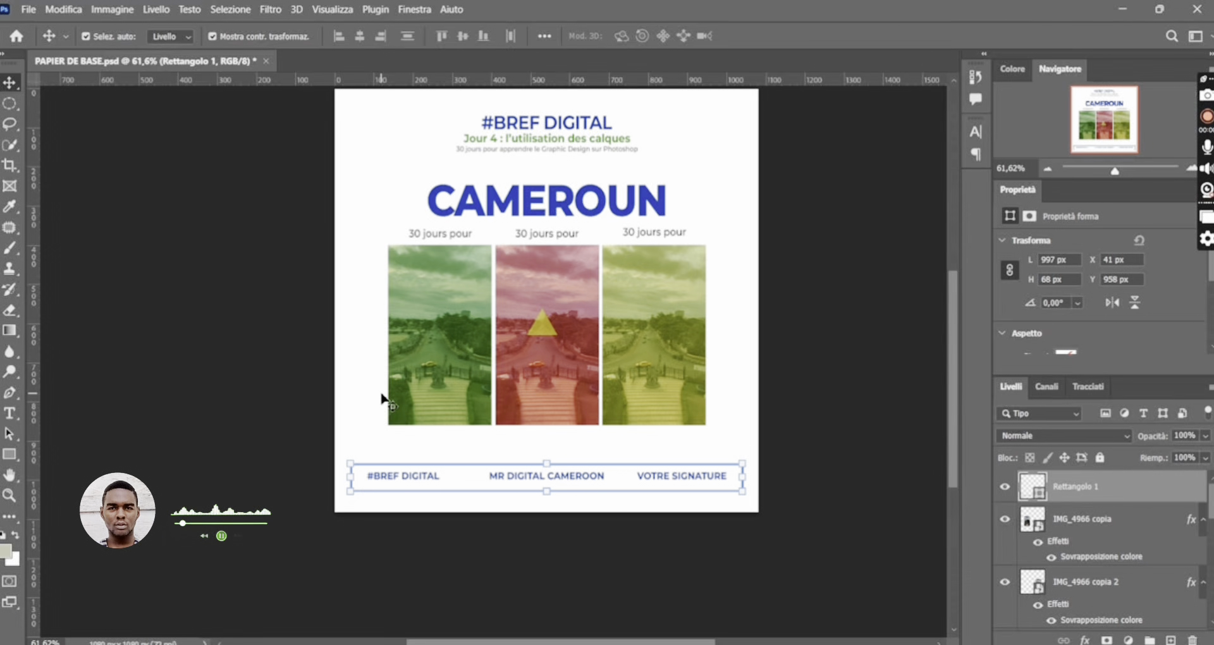
key("Up")
key("Up")
key("Up")
key("Up")
key("Up")
key("Up")
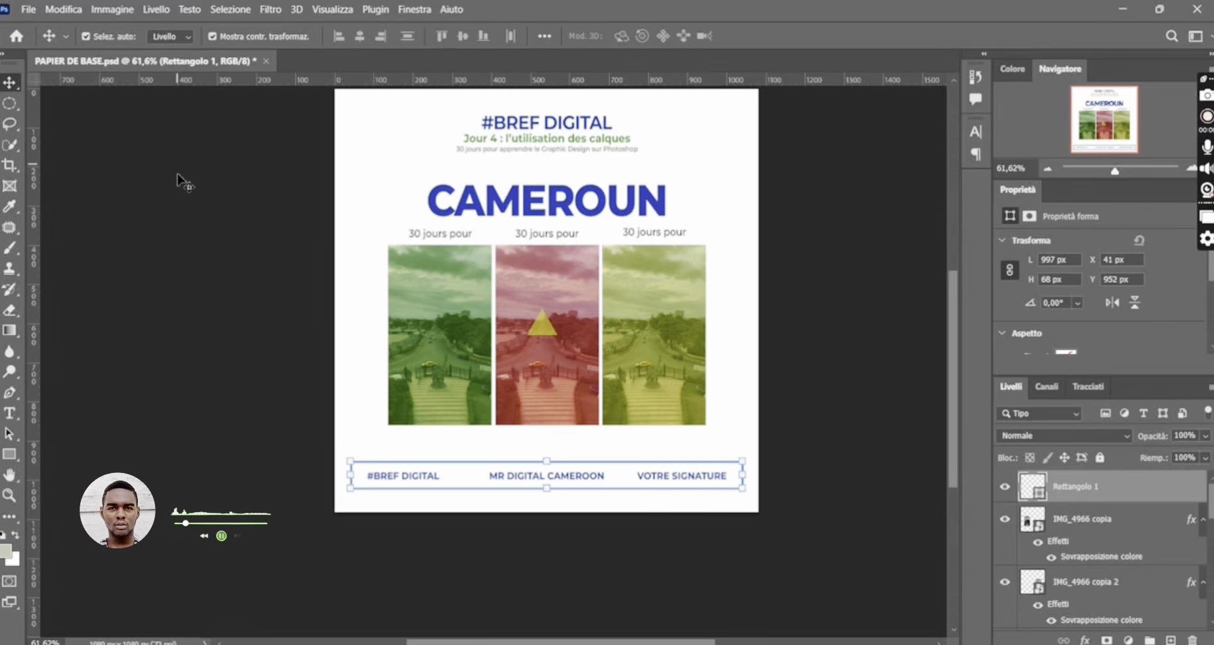
left_click(184, 201)
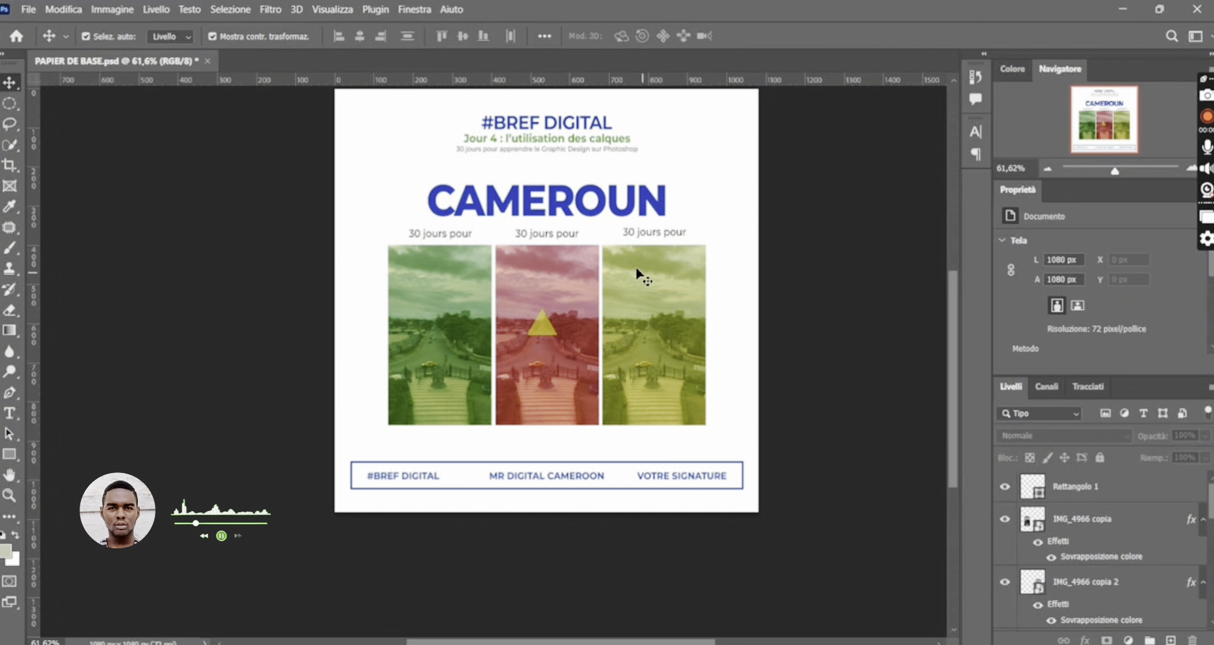
- Round the corners of the footer rectangle slightly using its corner radius control on the canvas
scroll(637, 273, "up", 2)
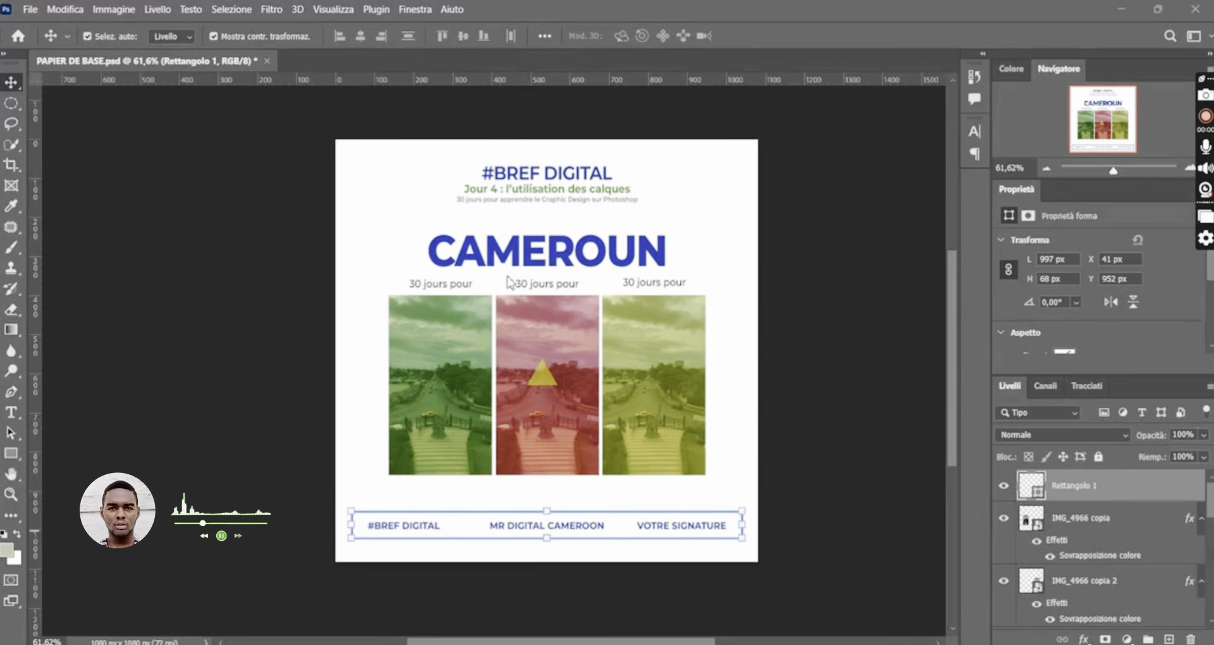
scroll(506, 288, "down", 2)
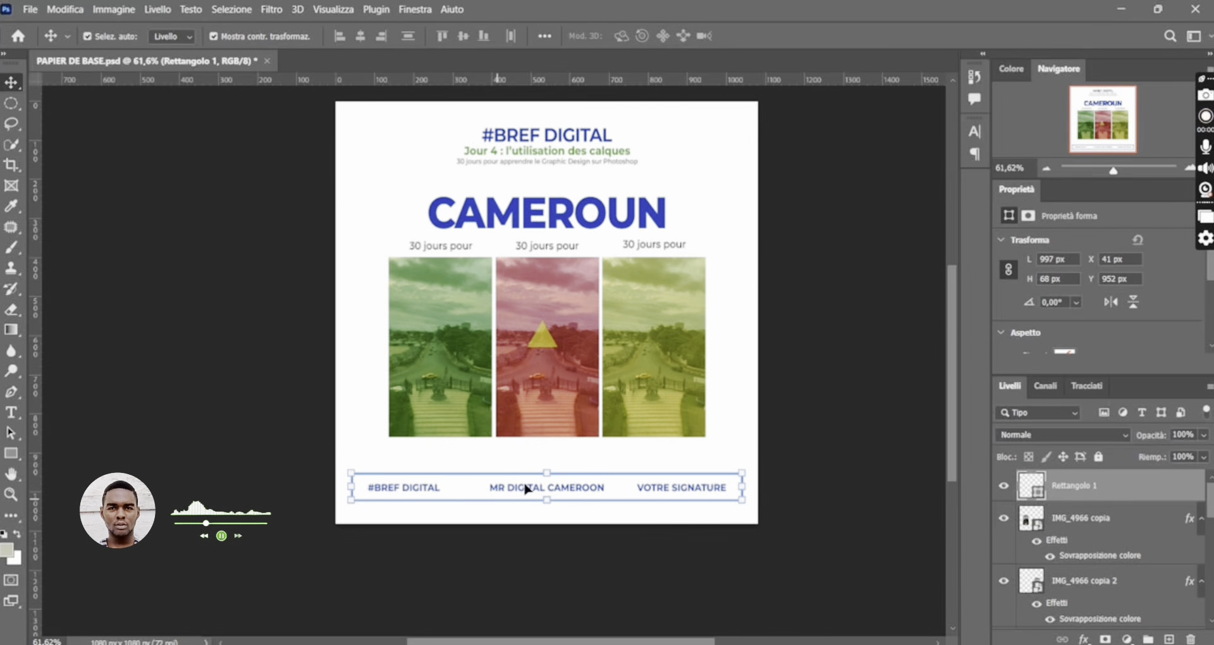
left_click(733, 418)
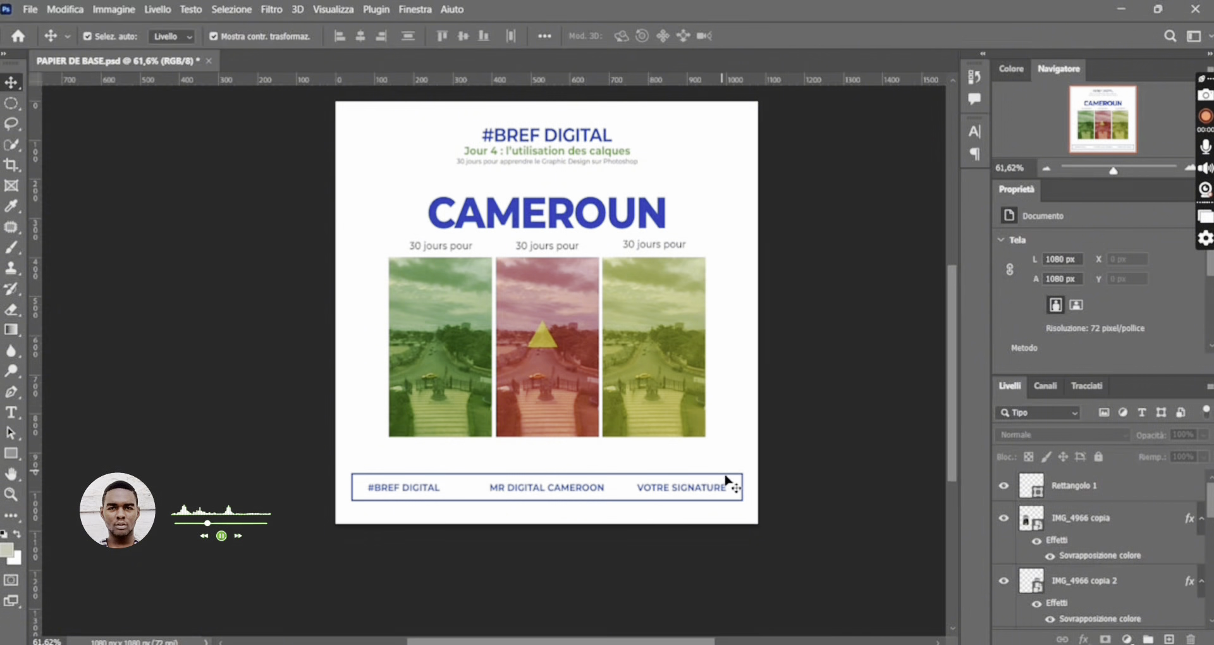
scroll(711, 472, "up", 5)
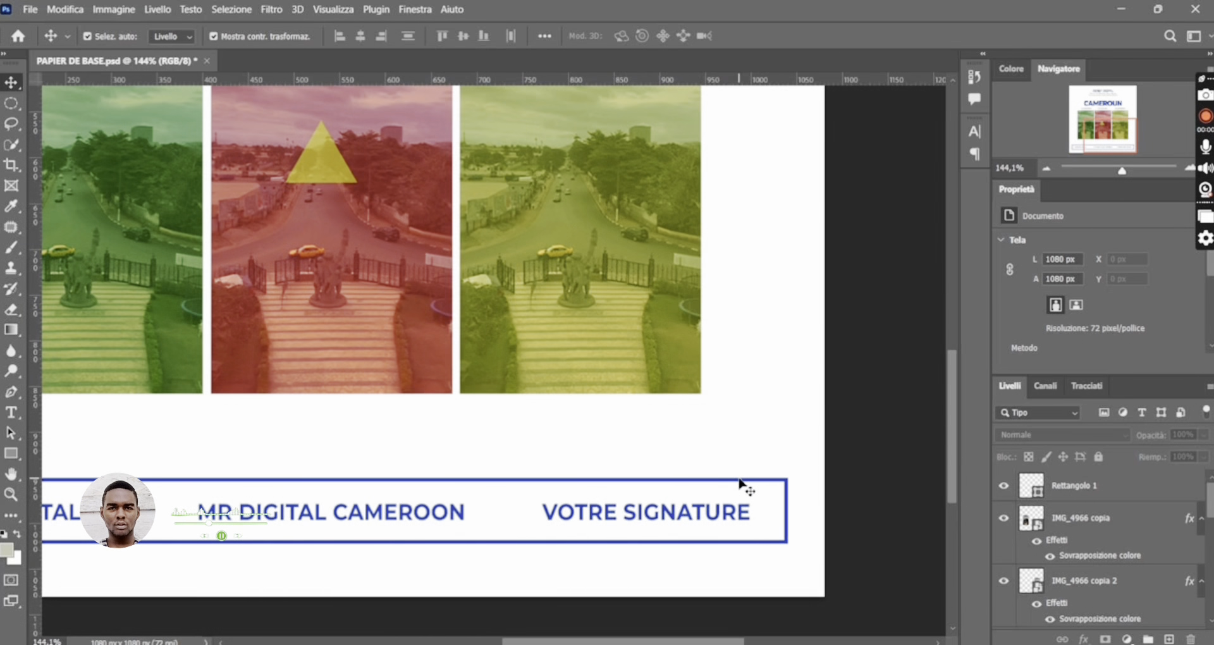
left_click(743, 490)
scroll(748, 491, "up", 2)
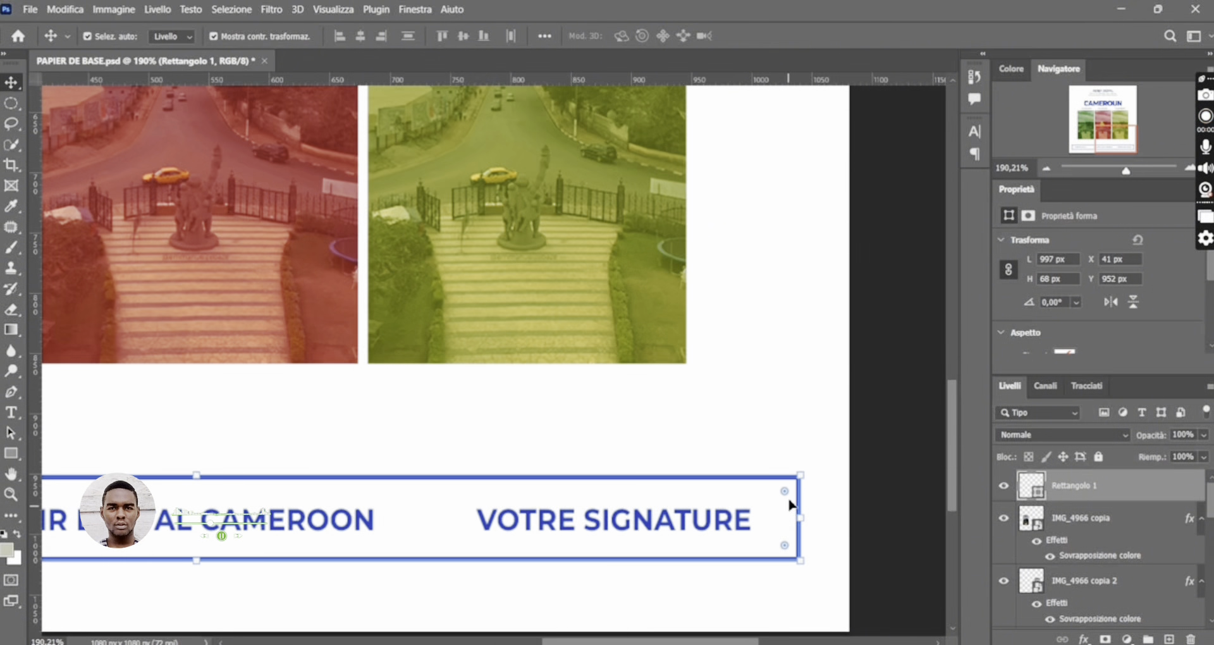
left_click_drag(784, 493, 781, 498)
left_click_drag(780, 495, 780, 495)
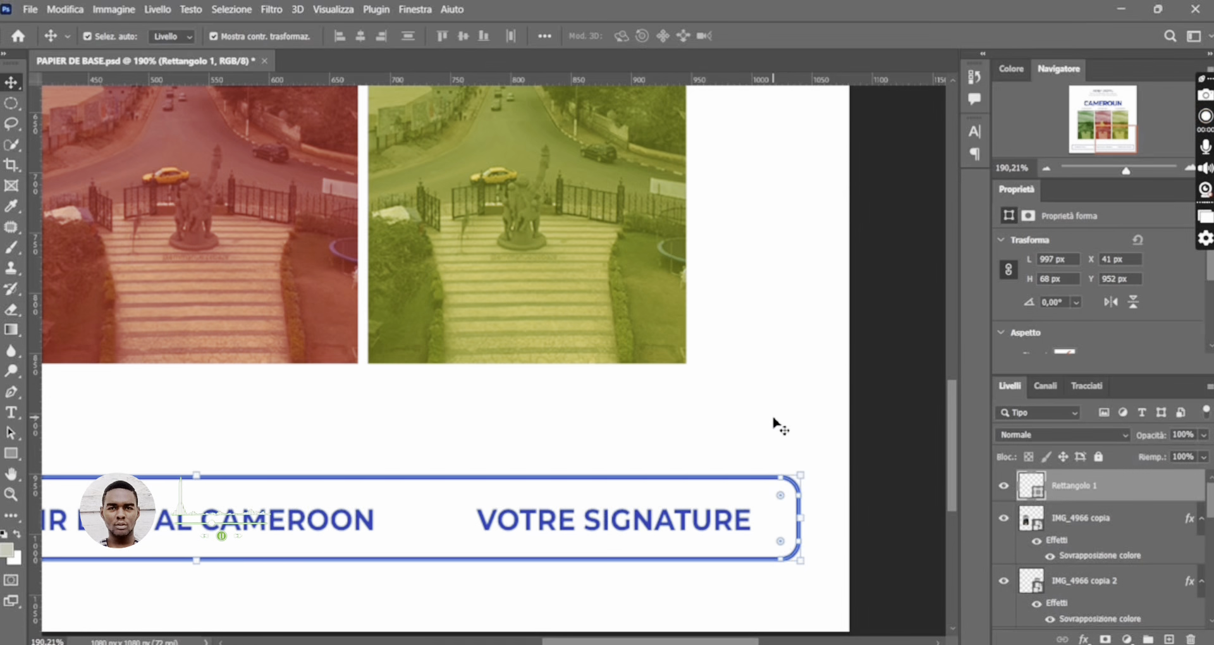
left_click(774, 420)
scroll(772, 419, "down", 8)
left_click(716, 373)
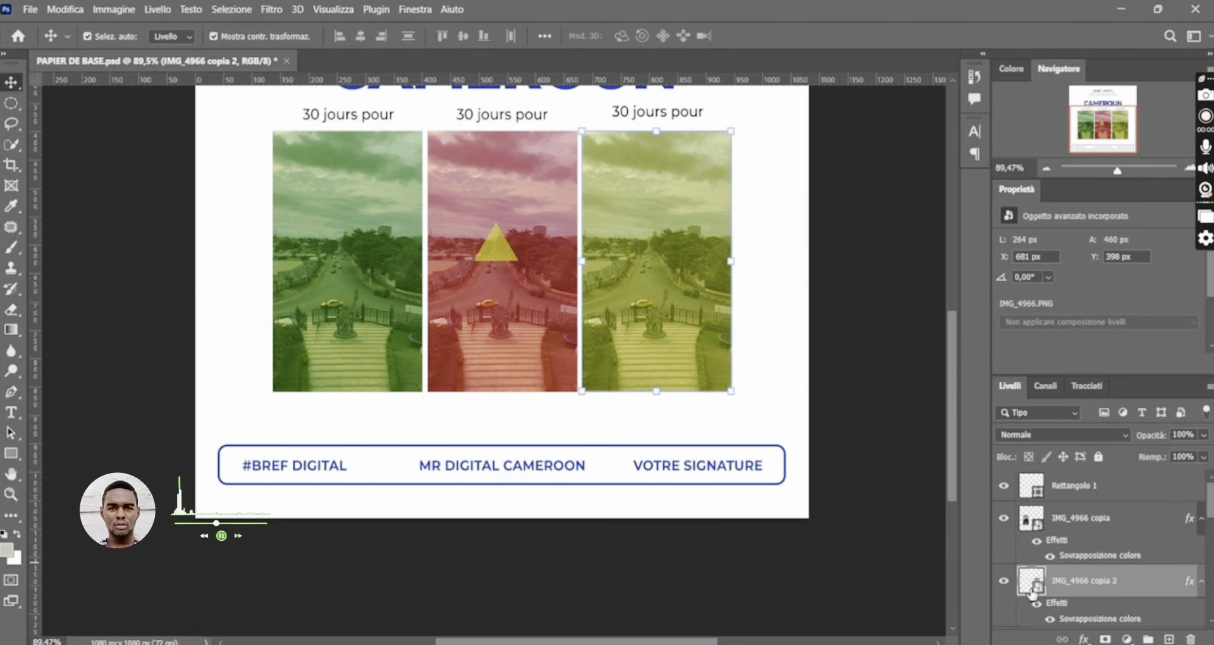
- Place the IMG_4966 photo as an embedded image directly above the background layer Livello 0
scroll(1136, 583, "down", 6)
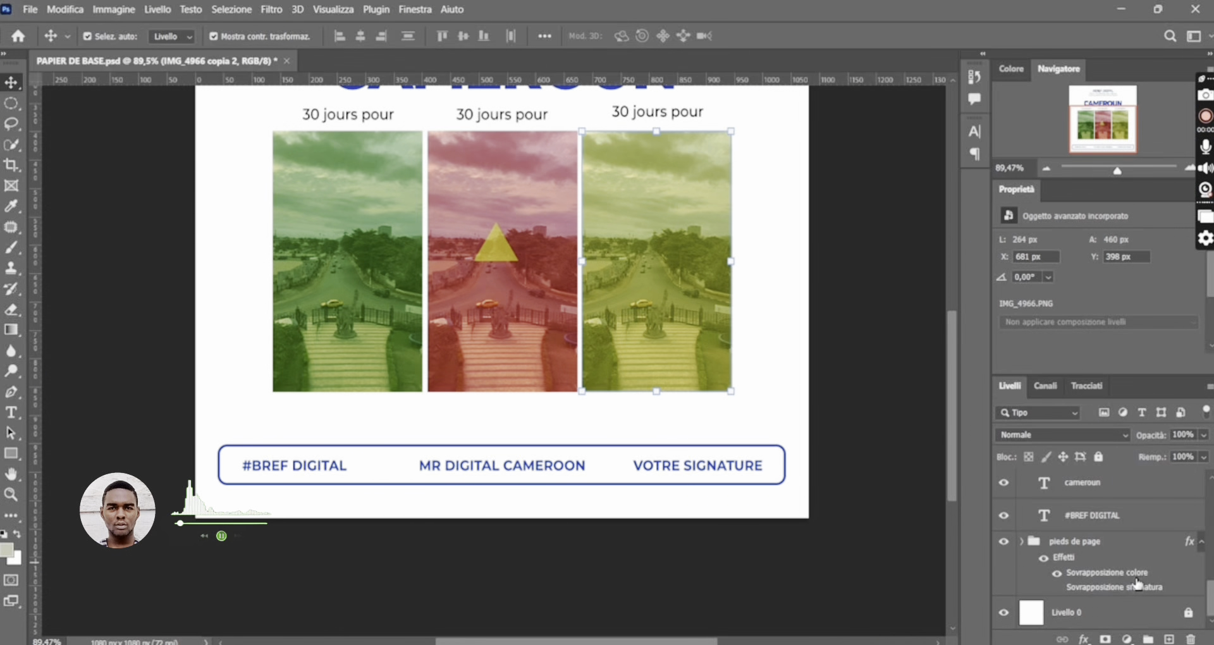
left_click(1101, 616)
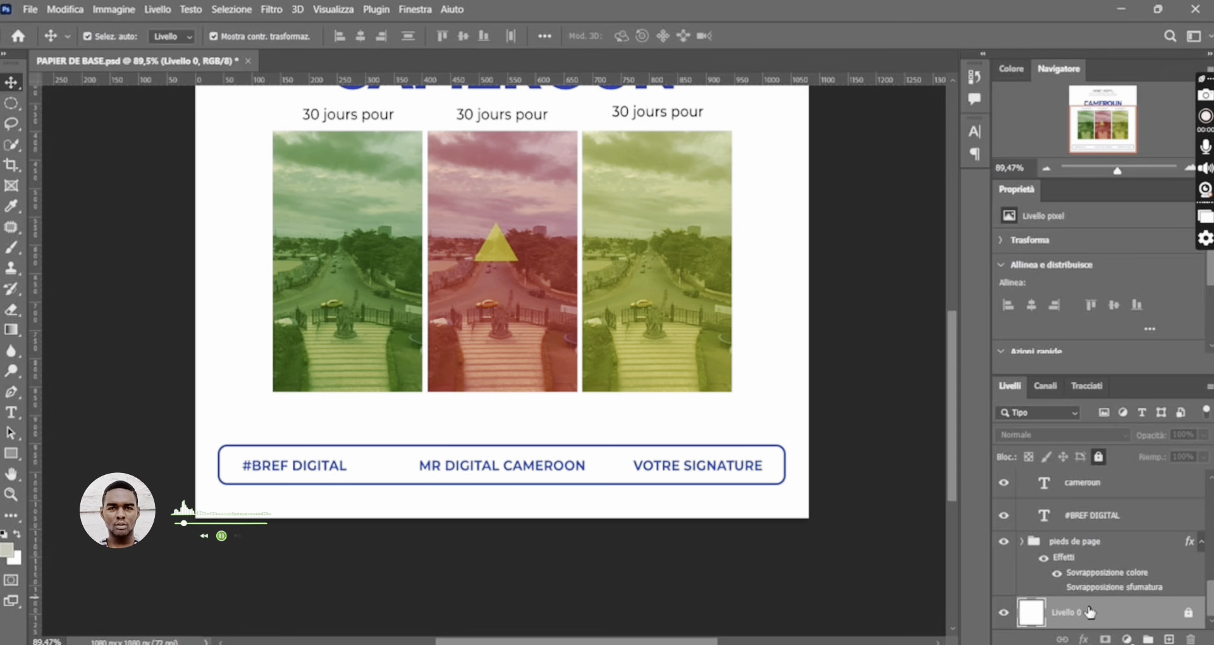
left_click(32, 10)
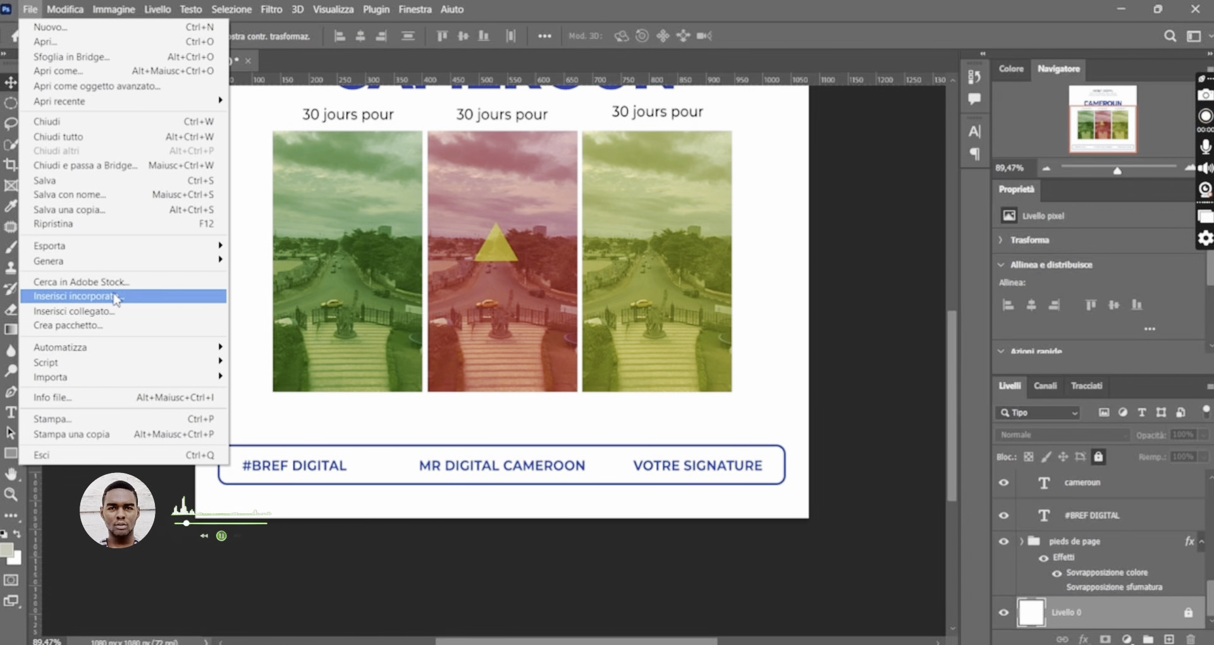
left_click(116, 297)
left_click(361, 221)
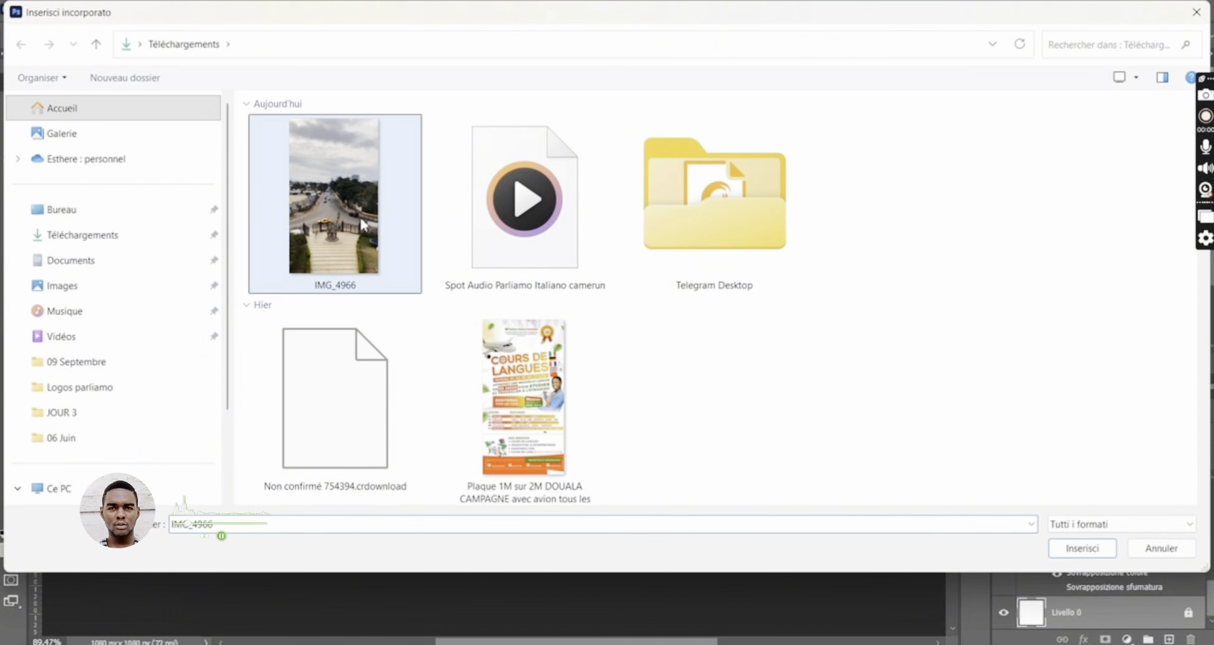
left_click(1082, 548)
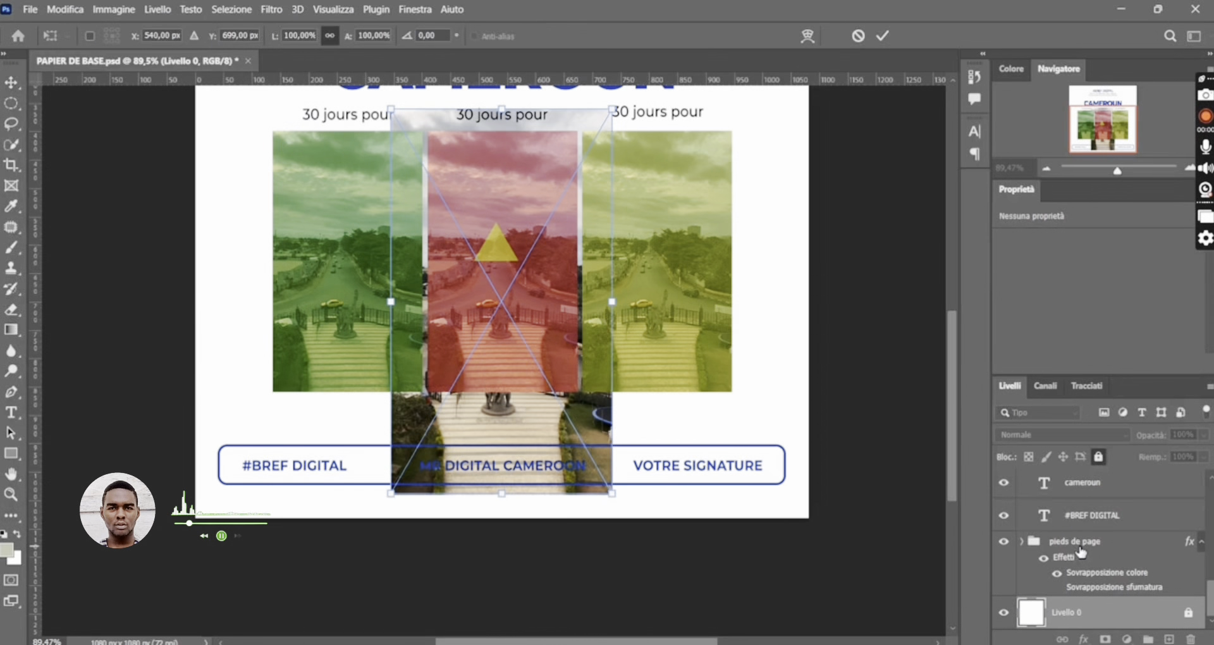
- Scale the placed background photo proportionally to about 276.92% so it spans the full page width
left_click_drag(612, 302, 821, 290)
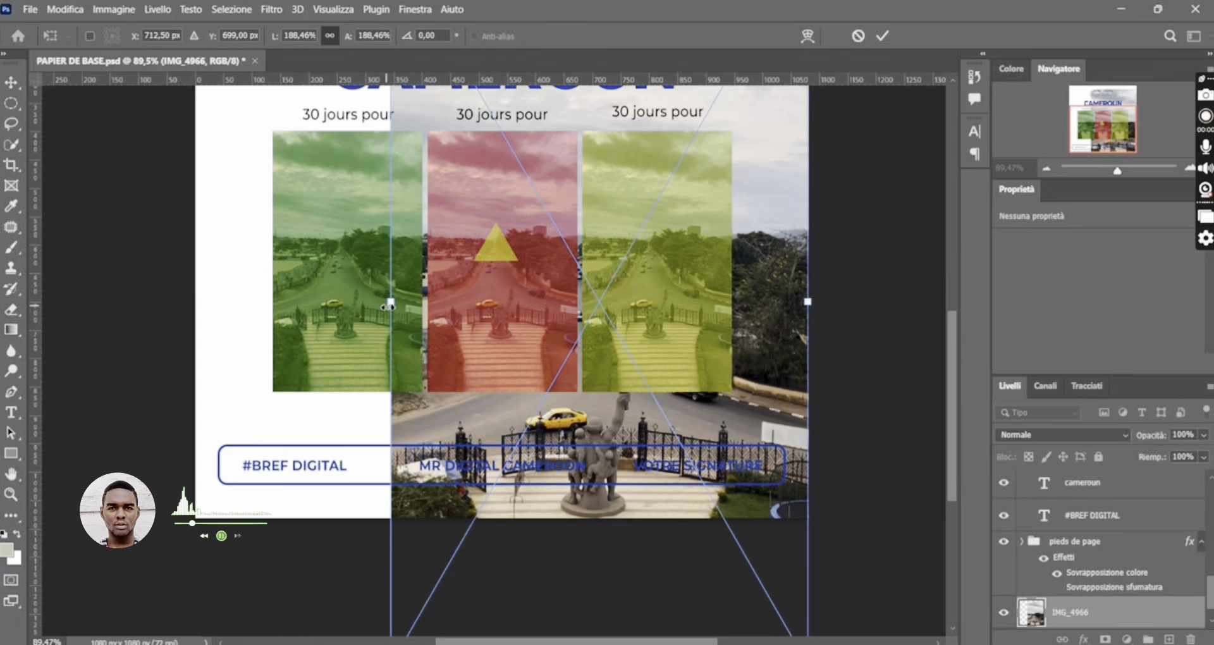
left_click_drag(391, 301, 194, 301)
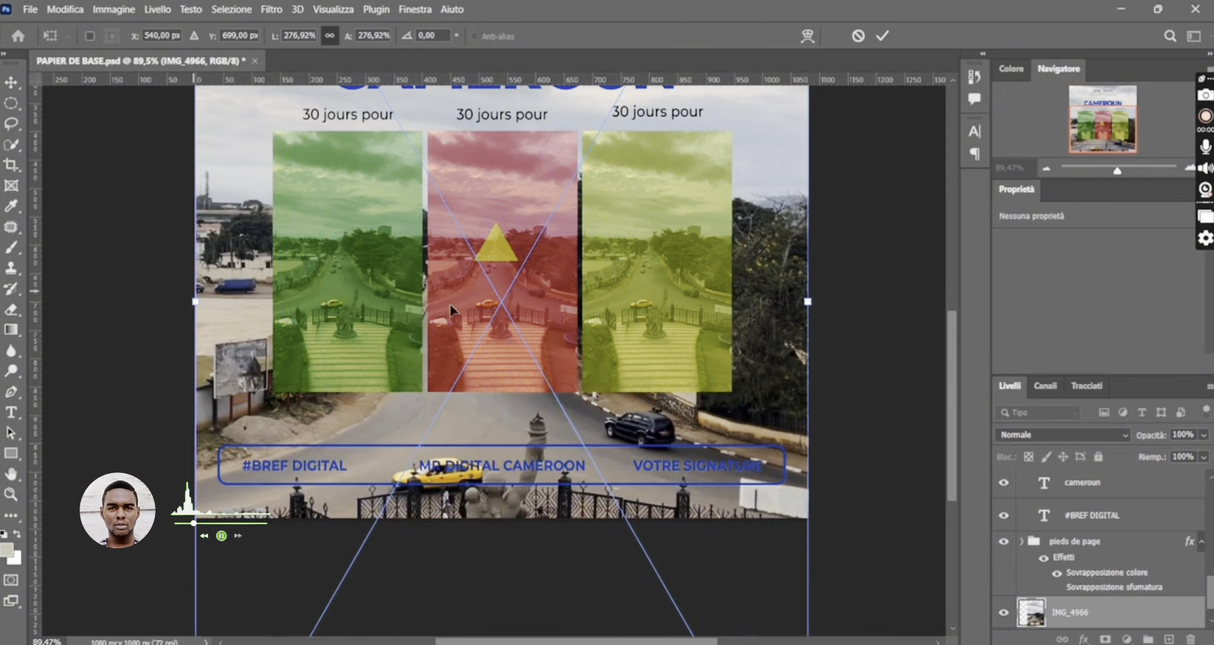
scroll(542, 305, "up", 2)
scroll(542, 306, "up", 3)
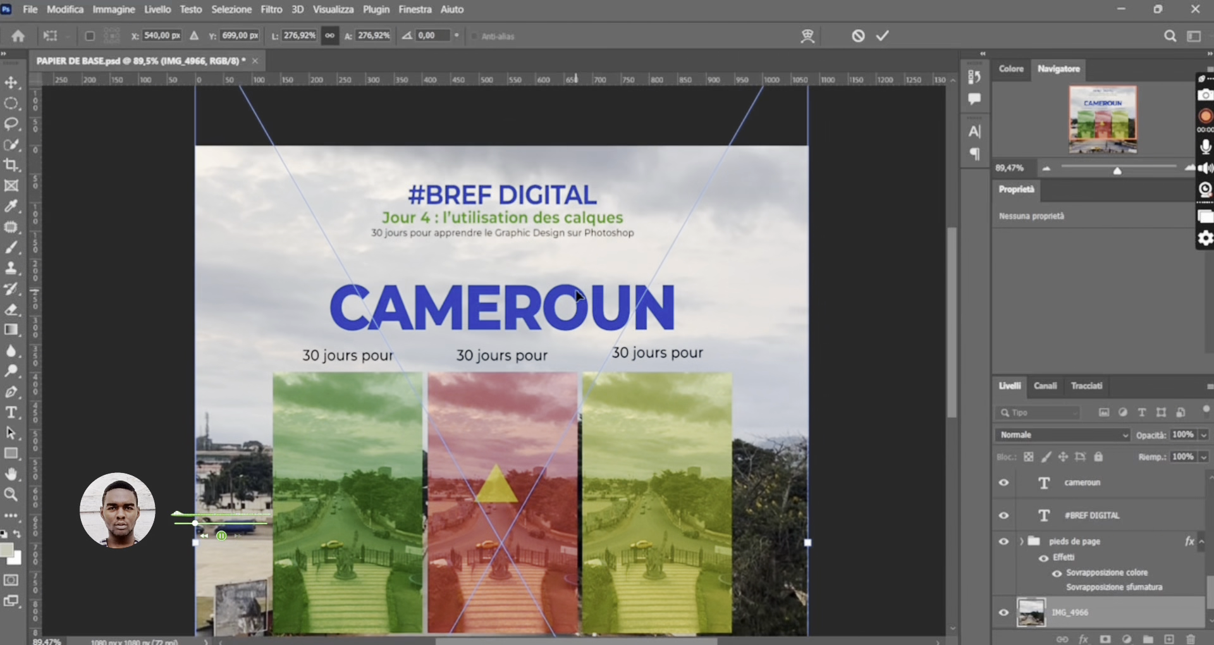
scroll(576, 296, "down", 2)
scroll(576, 295, "down", 1)
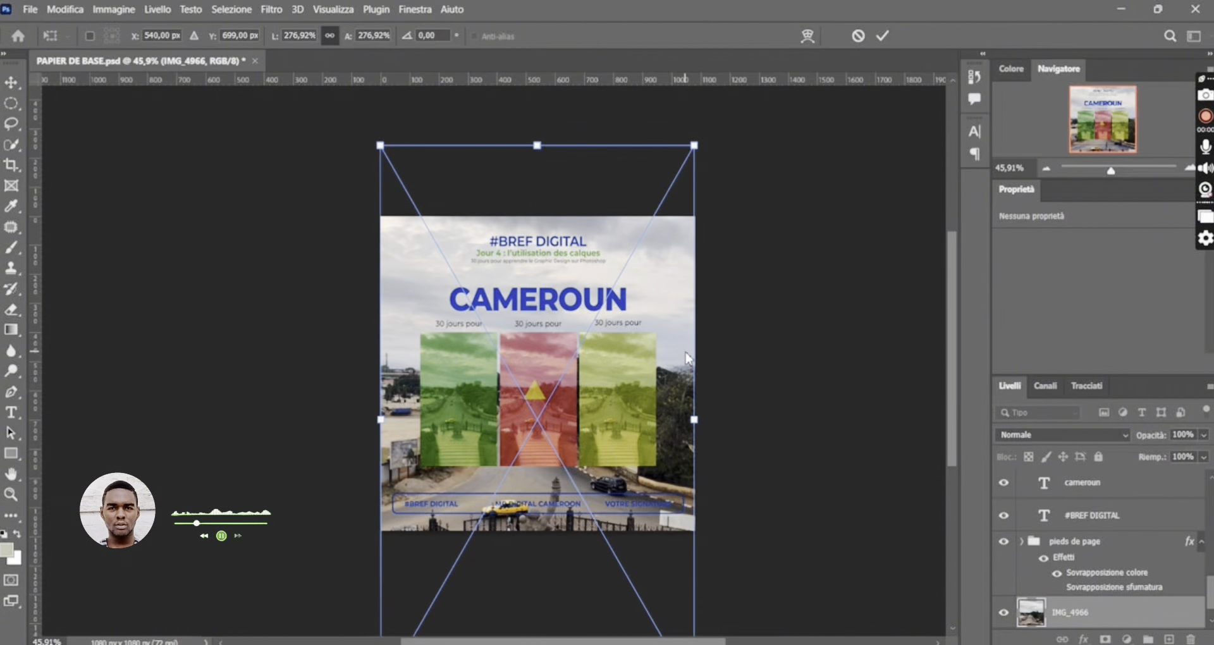
- Move the background photo up to about Y 538.67 px, aligned horizontally with the page at X 540 px, and apply the transform
left_click_drag(683, 355, 683, 325)
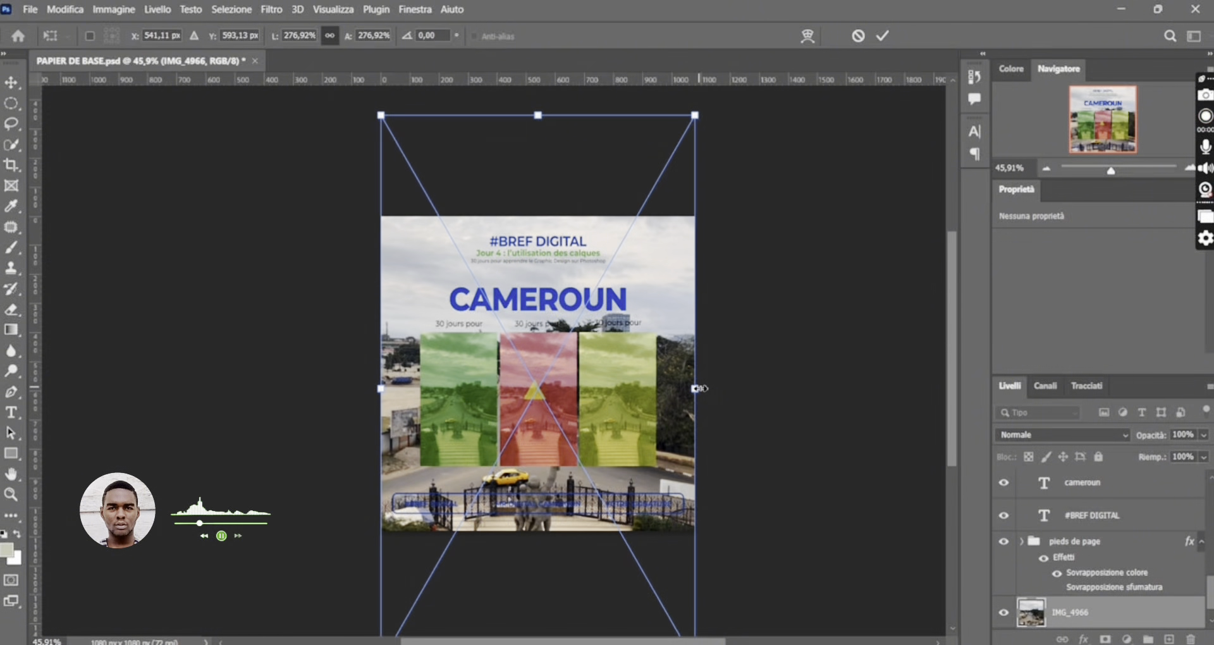
left_click_drag(699, 388, 692, 376)
left_click_drag(384, 389, 381, 389)
key("Up")
key("Up")
key("Up")
key("Up")
key("Up")
key("Up")
key("Up")
key("Up")
key("Up")
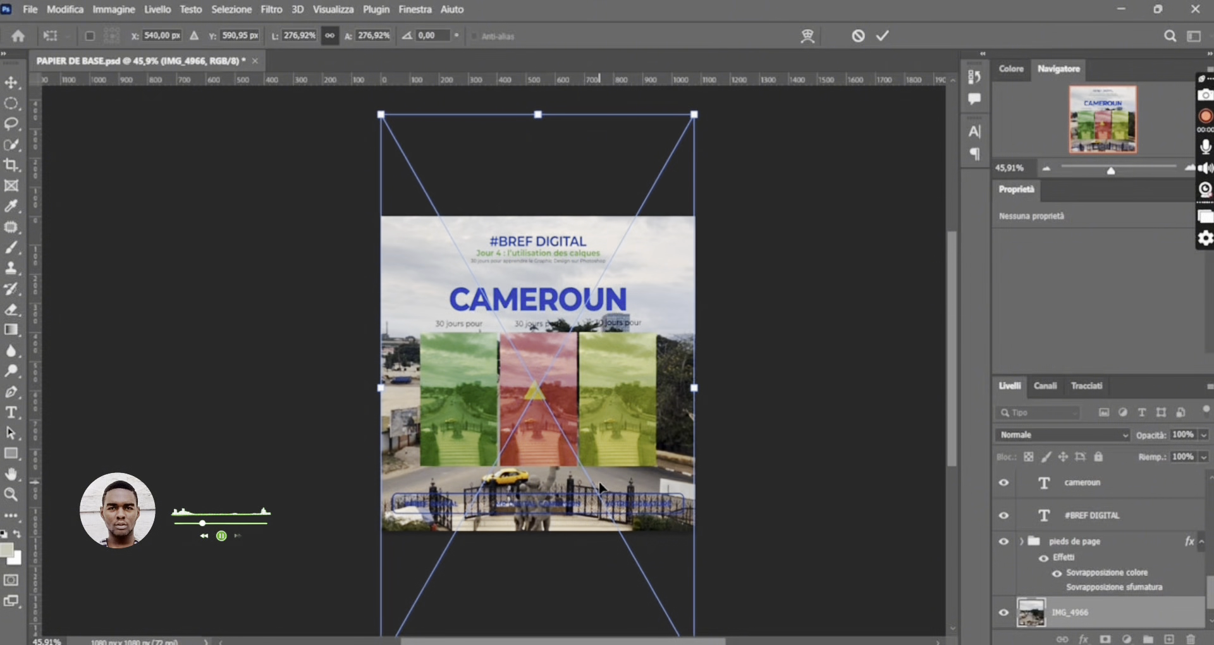
key("Up")
key("Up")
key("Up")
key("Up")
key("Up")
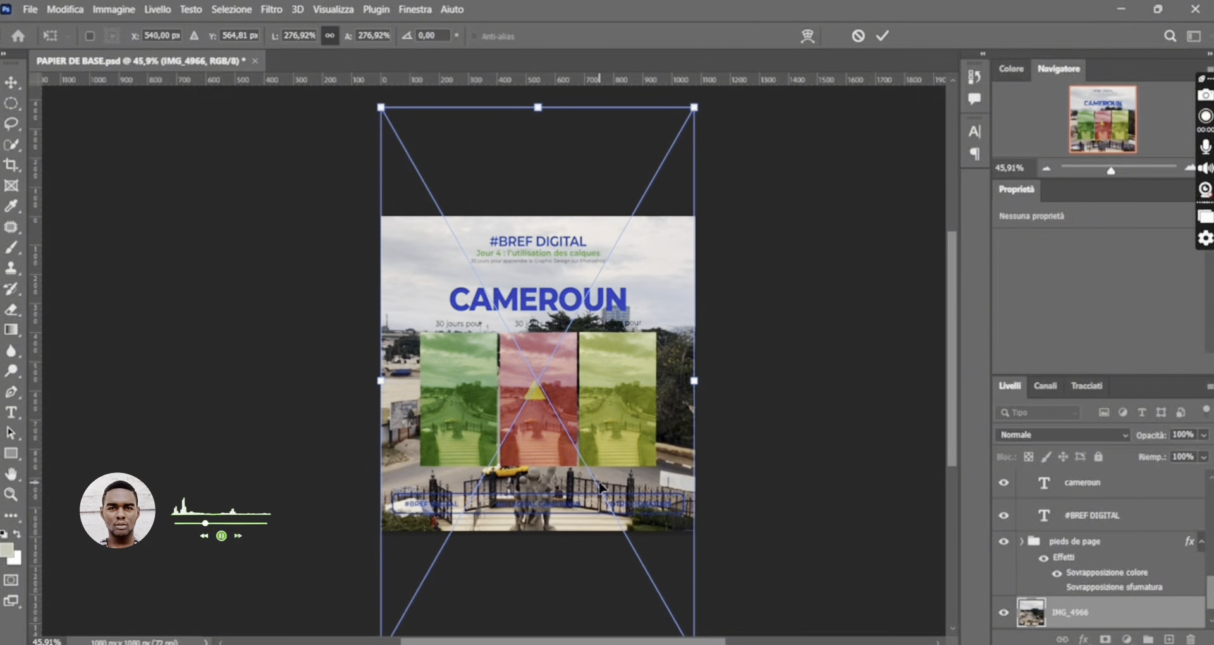
key("Down")
key("Down")
key("Down")
key("Down")
key("Down")
key("Down")
key("Down")
key("Down")
key("Down")
key("Down")
key("Down")
key("Down")
key("Down")
key("Down")
key("Down")
key("Down")
key("Down")
key("Down")
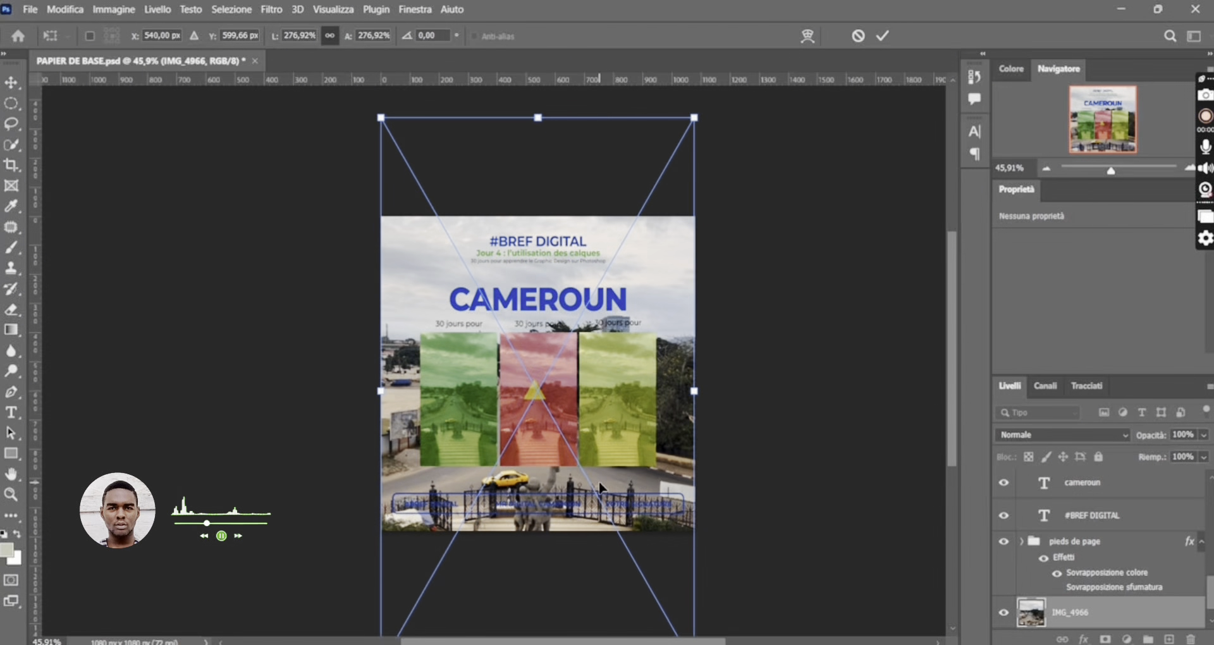
key("Up")
key("Up")
key("Up")
key("Up")
key("Up")
key("Up")
key("Up")
key("Up")
key("Up")
key("Up")
key("Up")
key("Up")
key("Up")
key("Up")
key("Up")
key("Up")
key("Up")
key("Up")
key("Up")
key("Up")
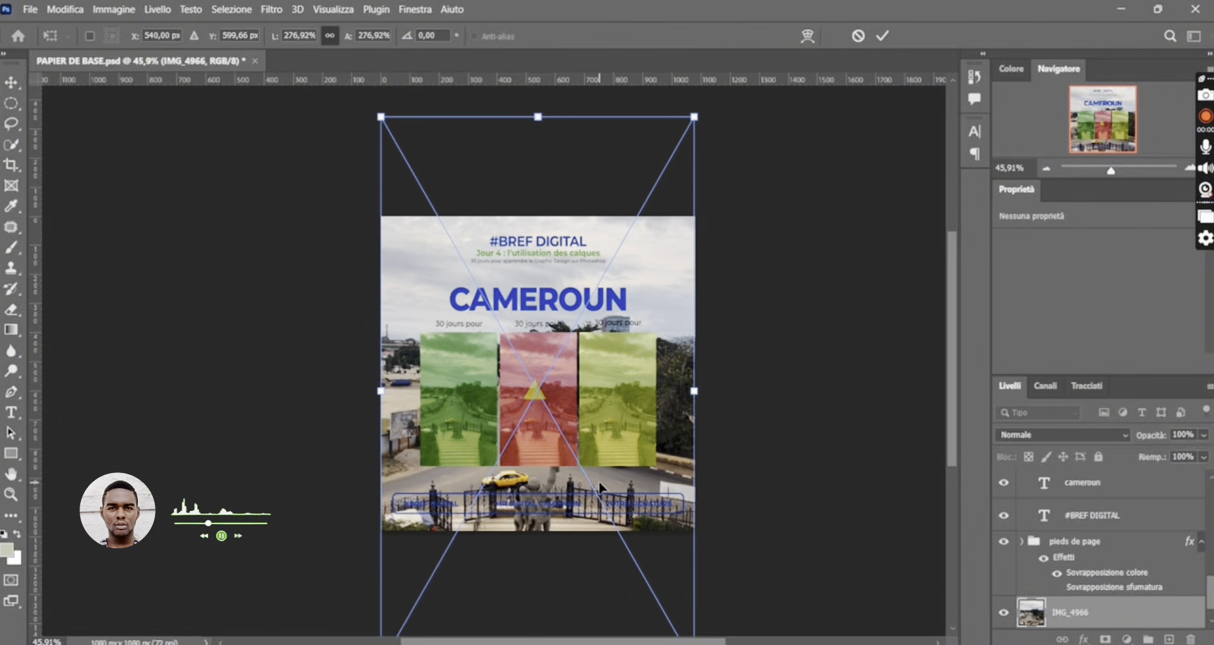
key("Up")
key("Up")
key("Up")
key("Up")
key("Up")
key("Up")
key("Up")
key("Up")
key("Up")
key("Up")
key("Up")
key("Up")
key("Up")
key("Up")
key("Up")
key("Up")
key("Up")
key("Up")
key("Up")
key("Up")
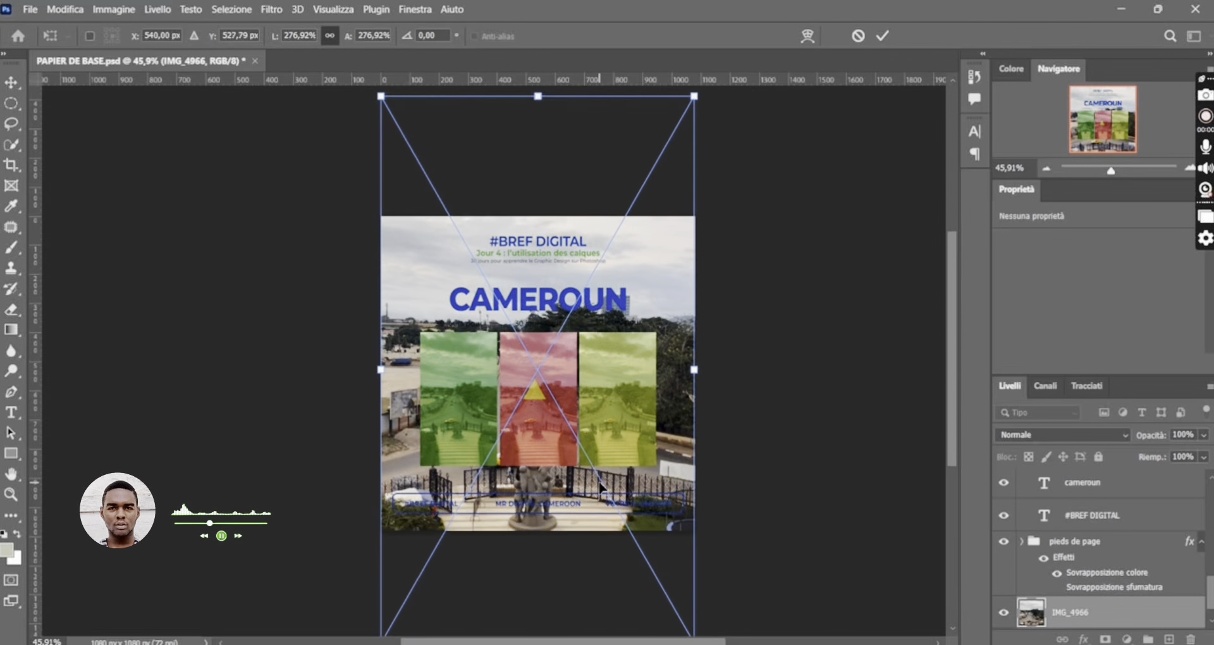
key("Down")
key("Down")
key("Down")
key("Down")
key("Down")
key("Down")
key("Down")
key("Down")
key("Down")
key("Down")
key("Down")
key("Down")
key("Down")
key("Down")
key("Down")
key("Down")
key("Down")
key("Down")
key("Down")
key("Down")
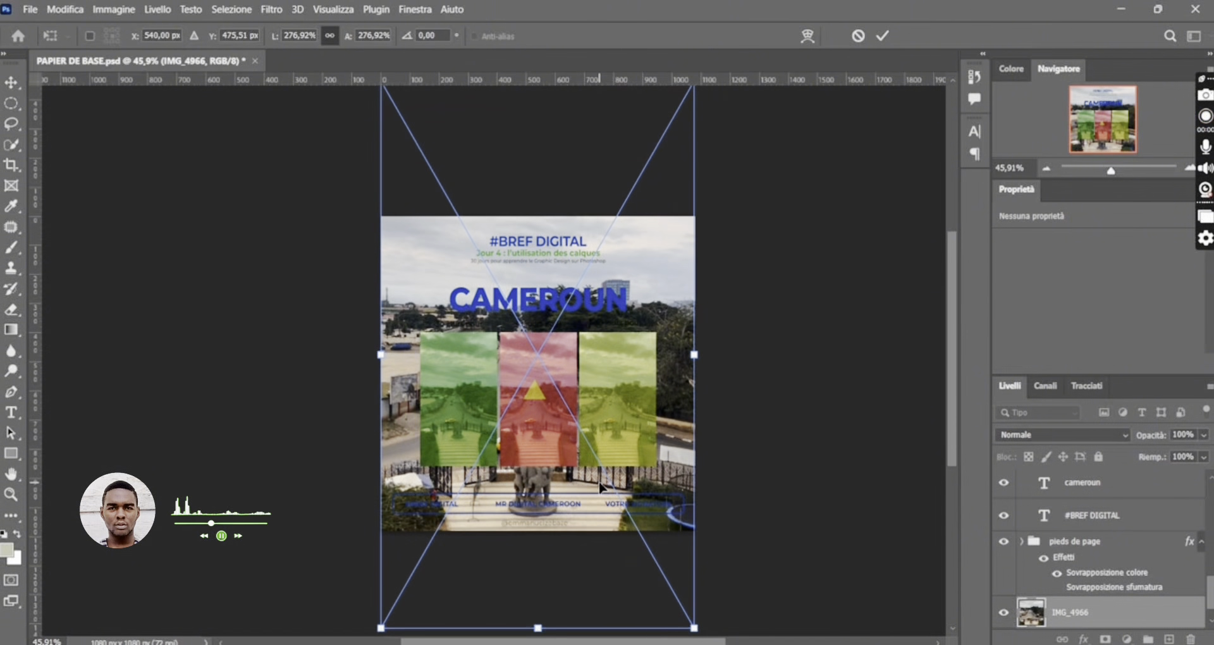
key("Down")
key("Down")
key("Down")
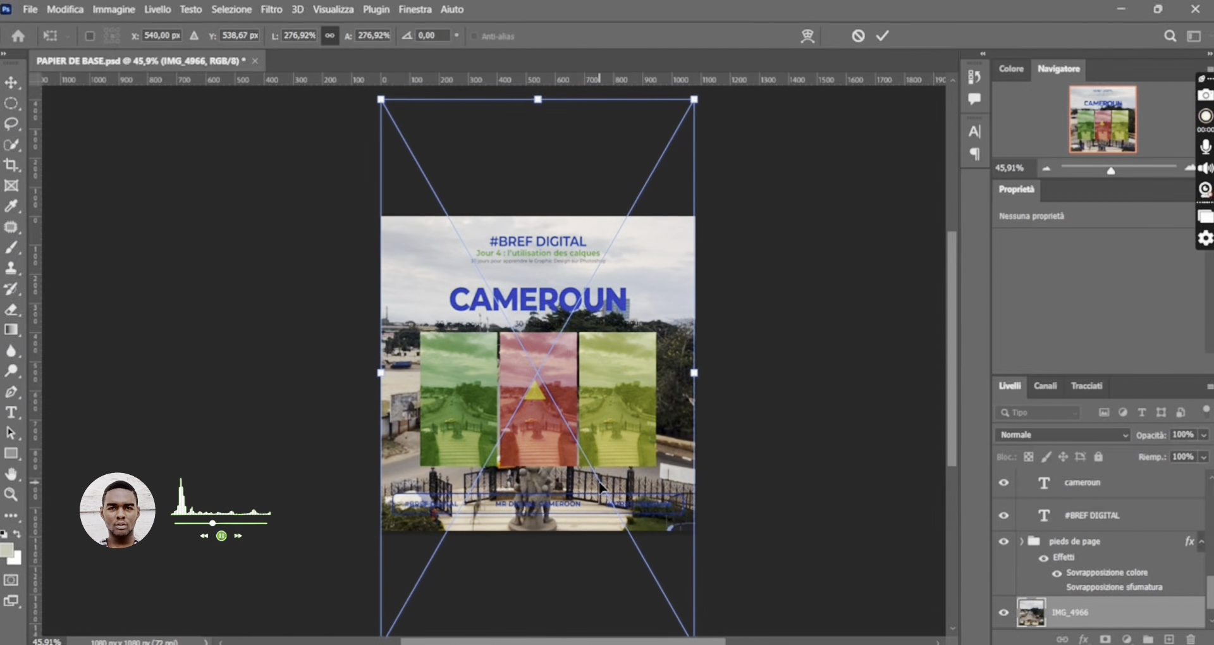
left_click(884, 36)
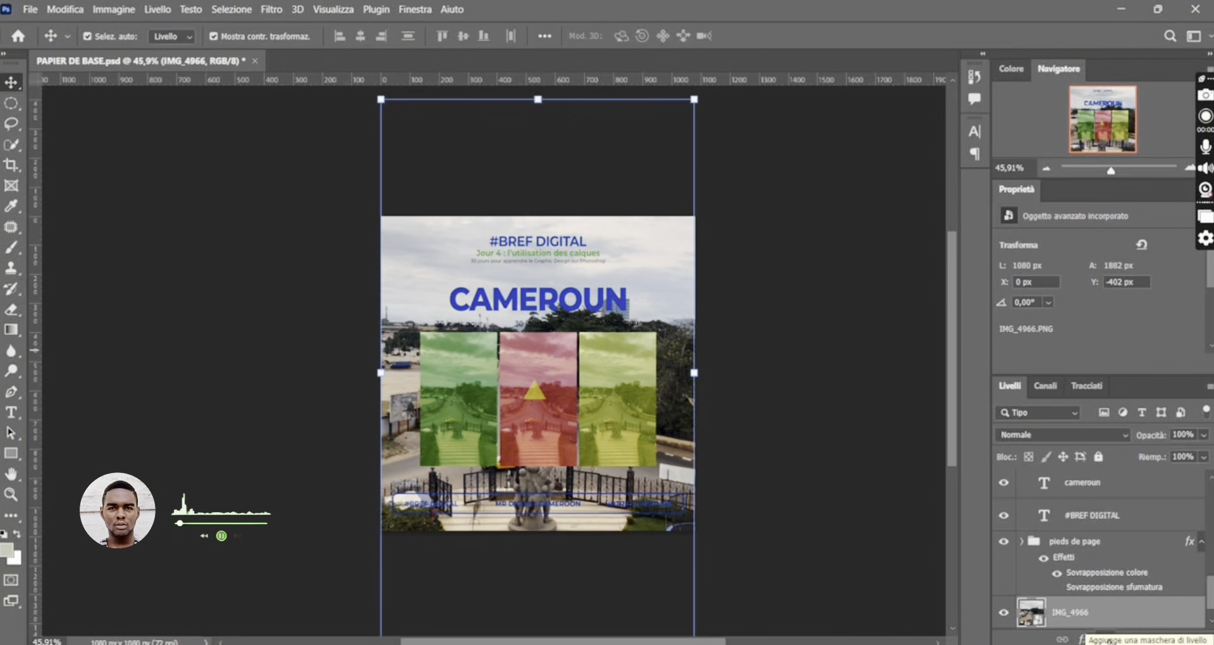
- Add a layer mask to the IMG_4966 background photo and draw a vertical linear gradient on it, fading the photo out towards the page top
left_click(1105, 639)
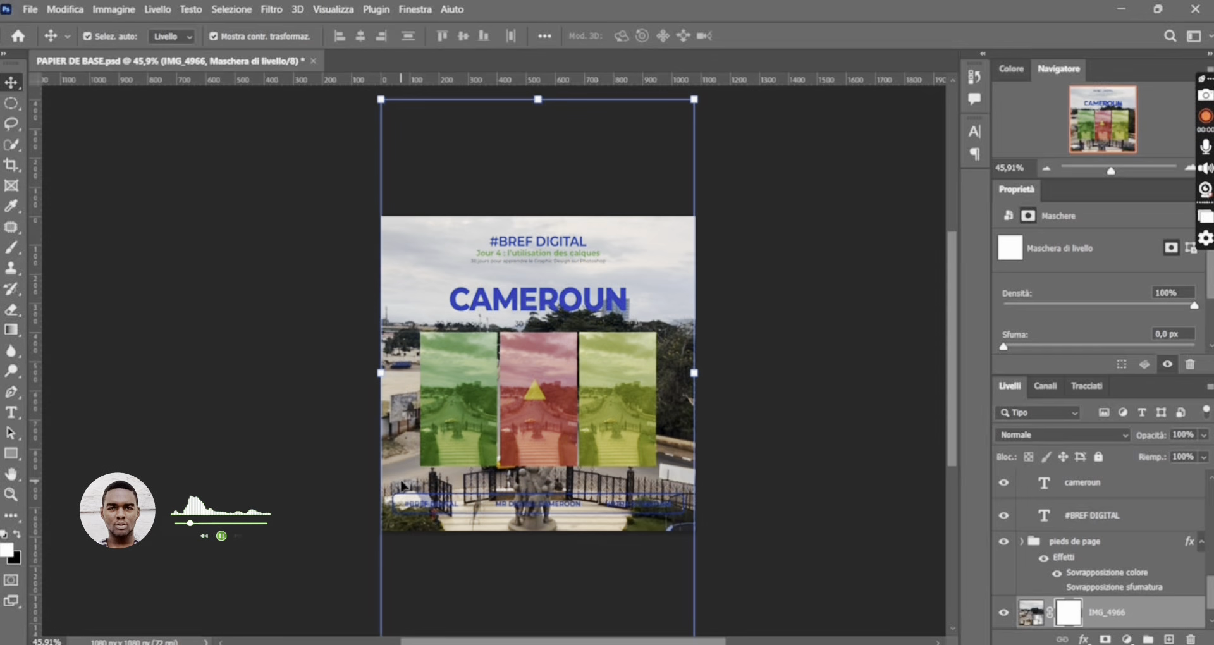
left_click(10, 334)
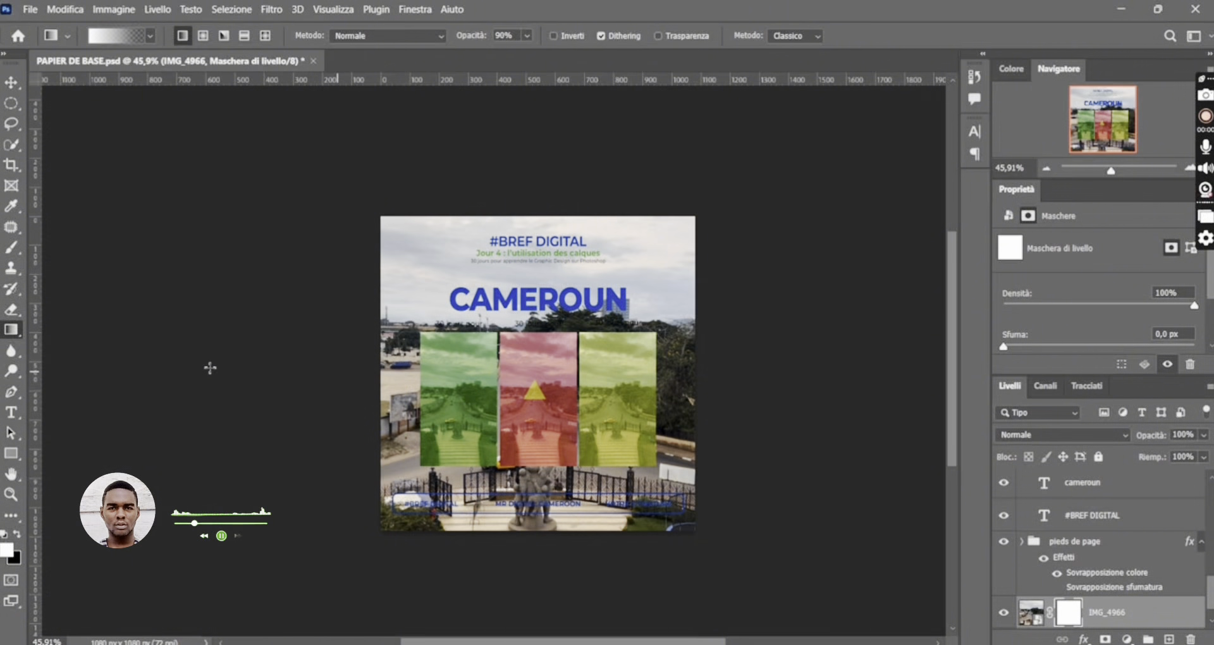
left_click_drag(542, 455, 552, 215)
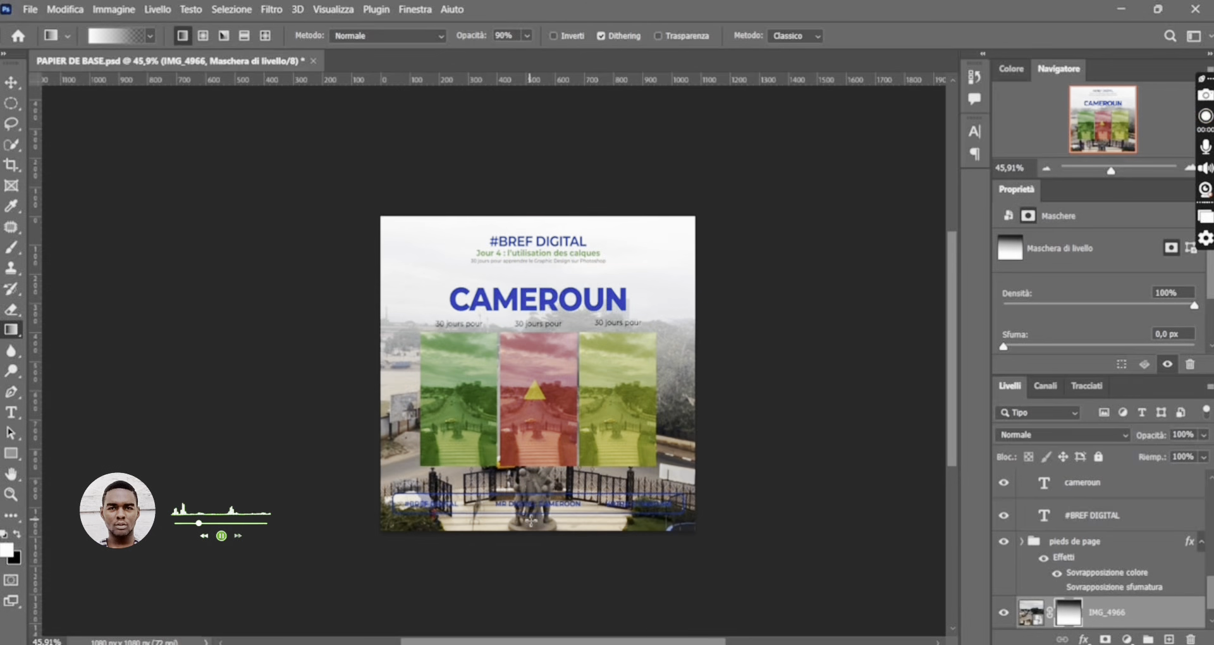
left_click_drag(529, 519, 535, 314)
left_click_drag(537, 220, 538, 220)
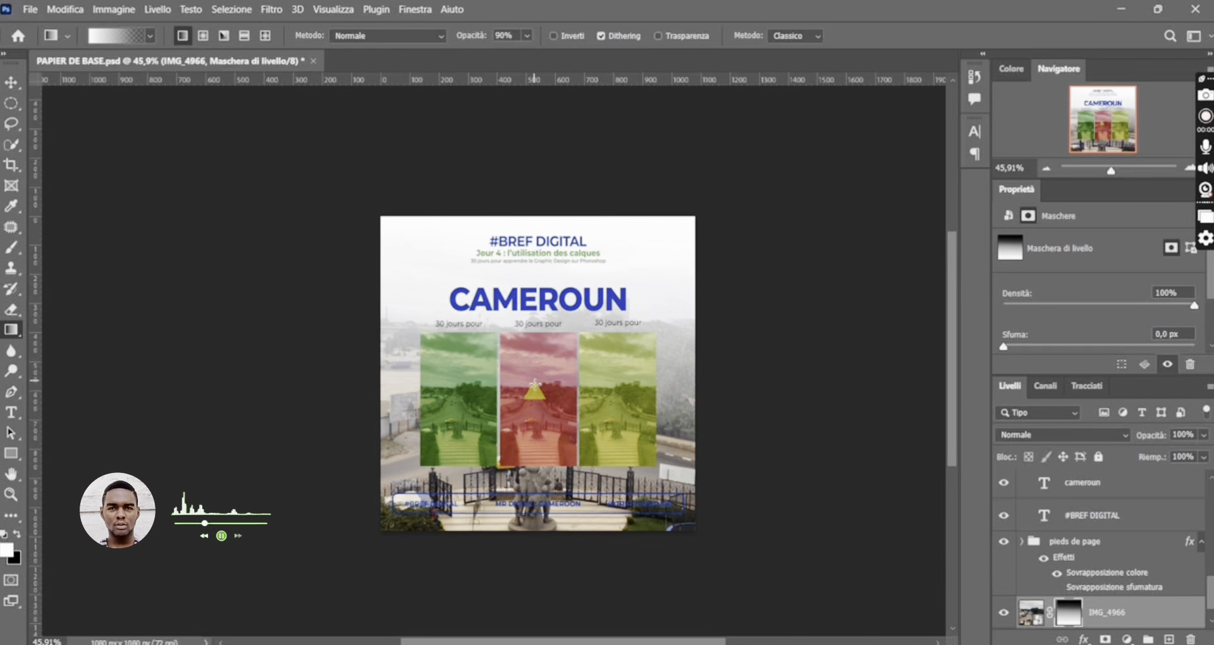
left_click_drag(538, 378, 536, 158)
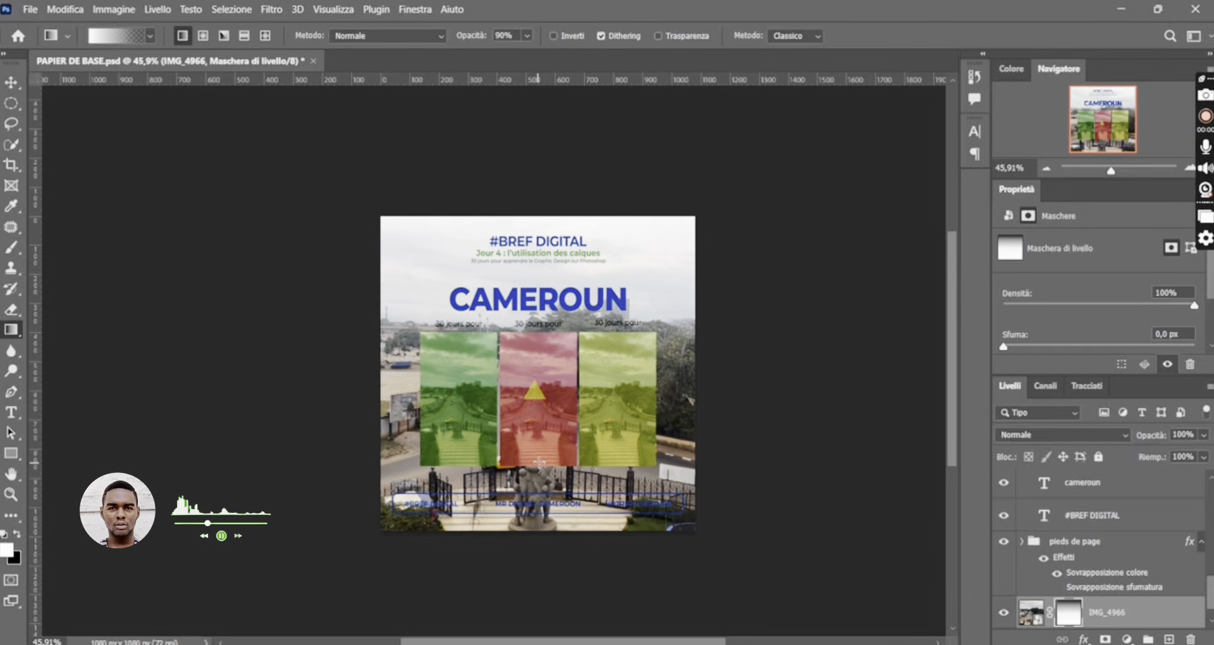
left_click_drag(537, 461, 544, 194)
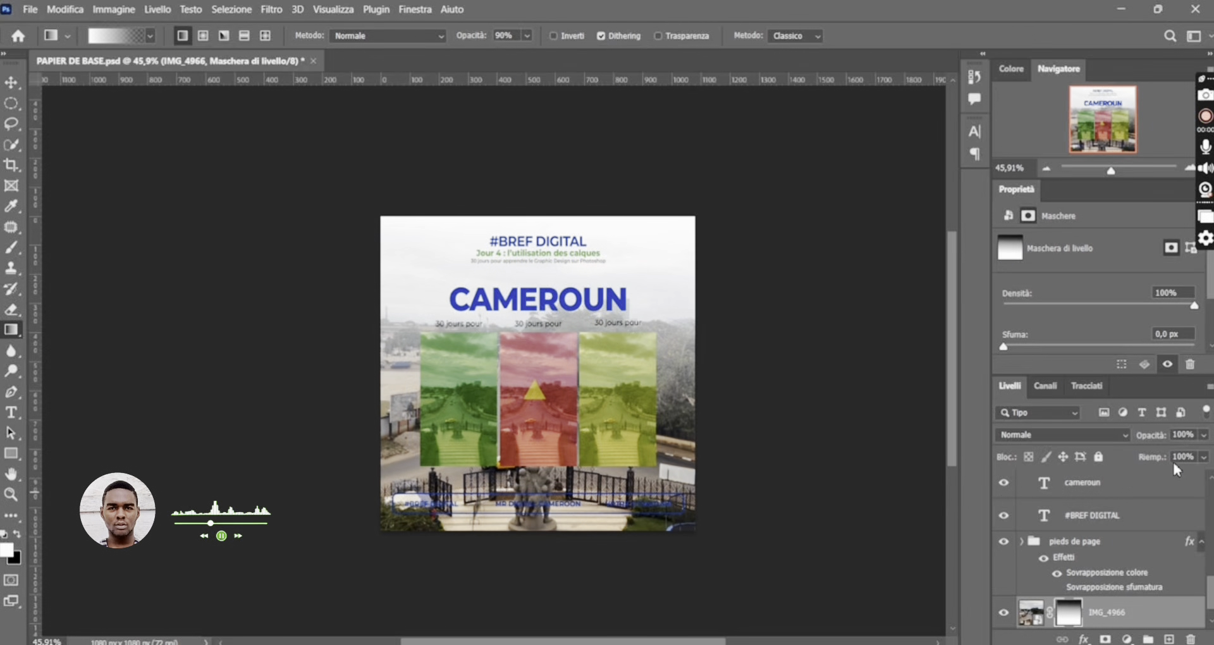
- Lower the IMG_4966 layer's opacity to 41% and deselect the layer
left_click(1203, 435)
left_click_drag(1203, 453, 1171, 457)
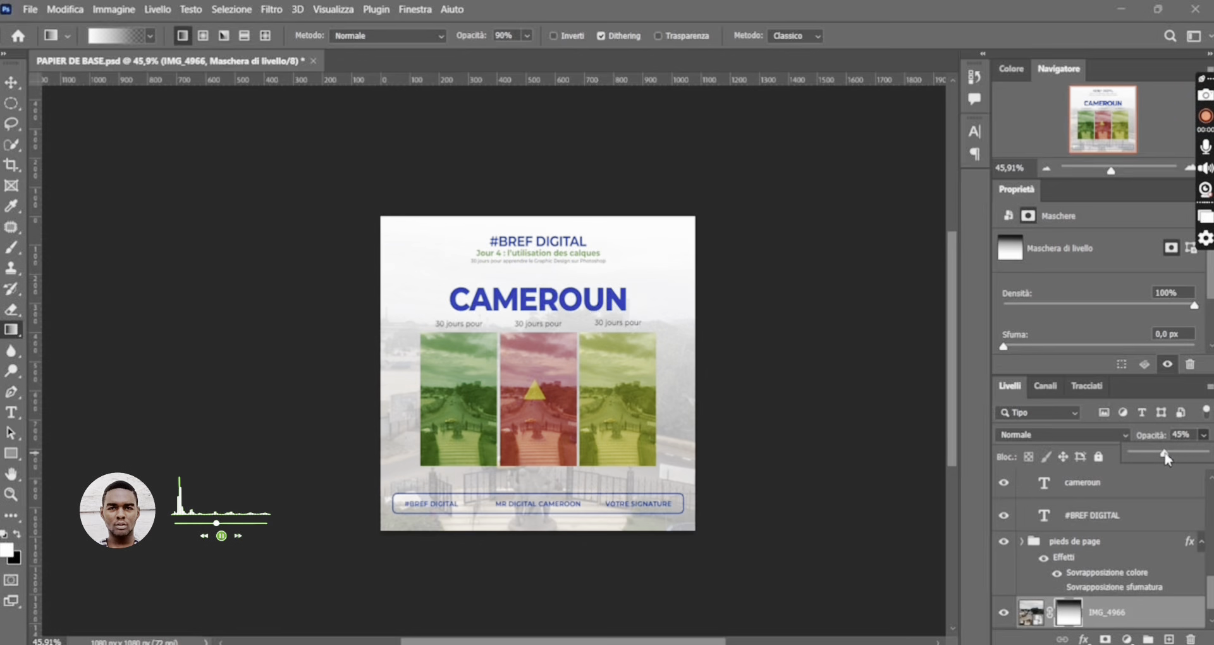
left_click_drag(1165, 457, 1163, 457)
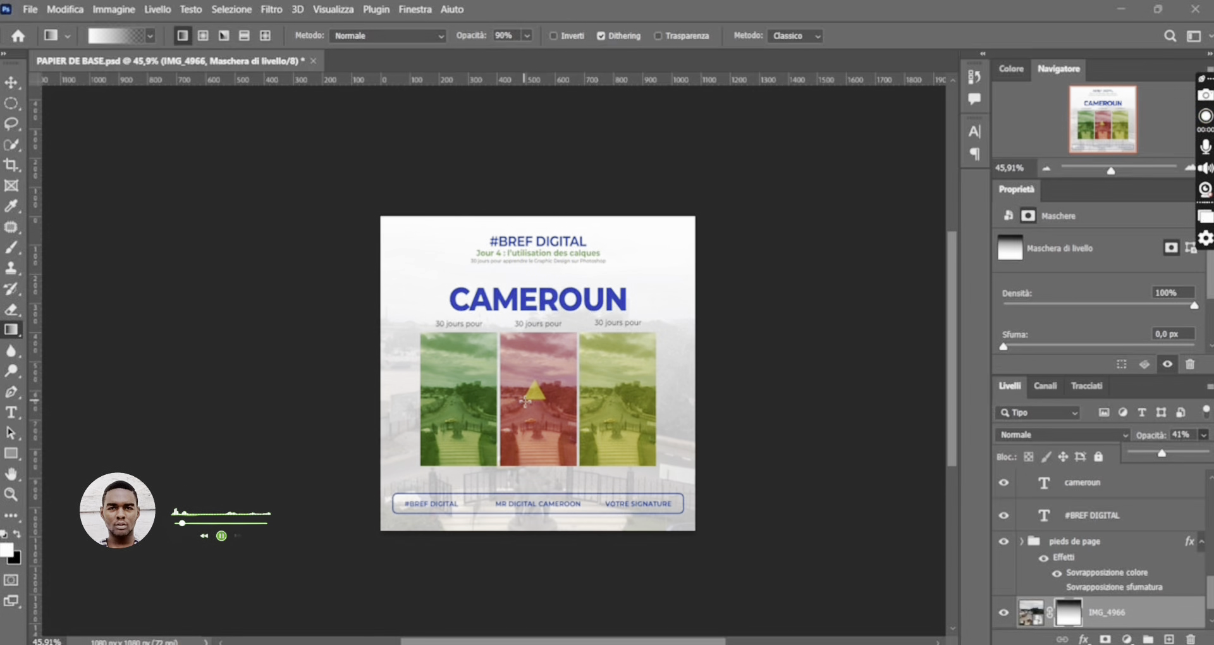
left_click(13, 83)
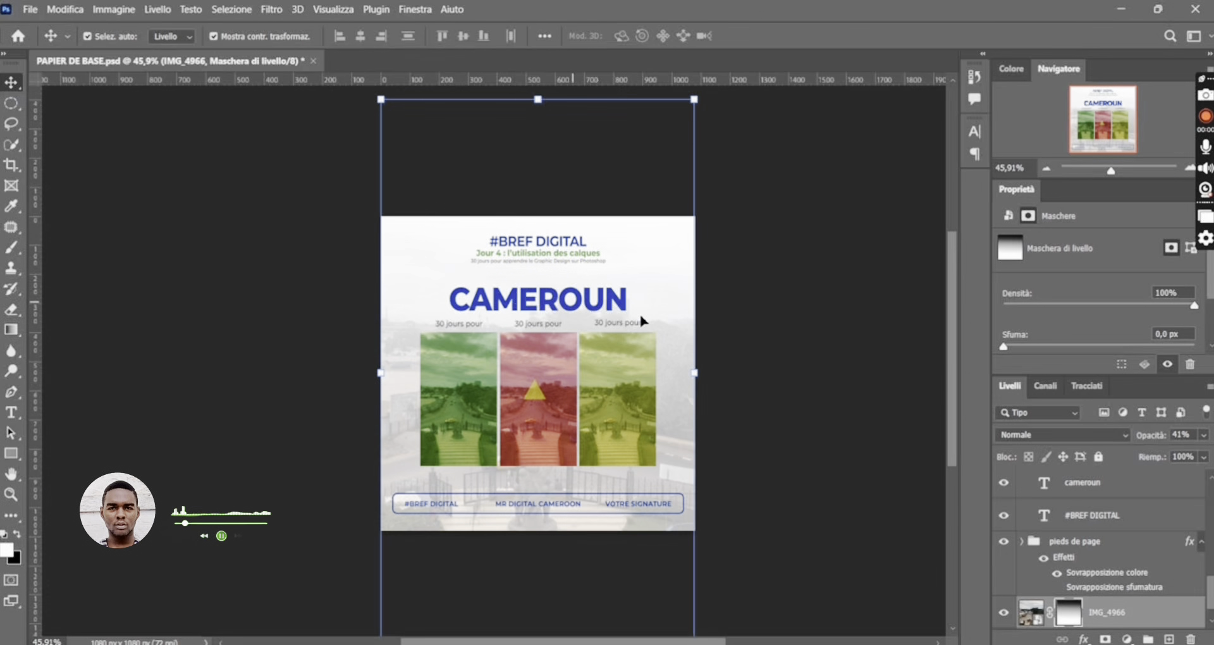
left_click(215, 209)
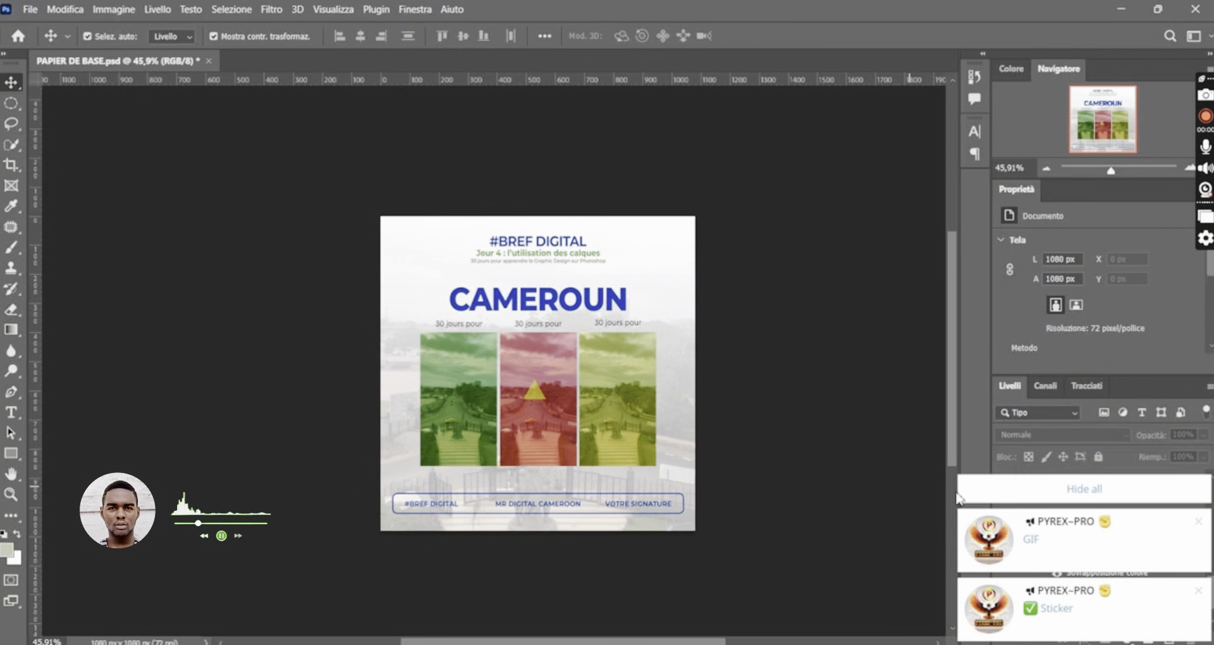
left_click(959, 496)
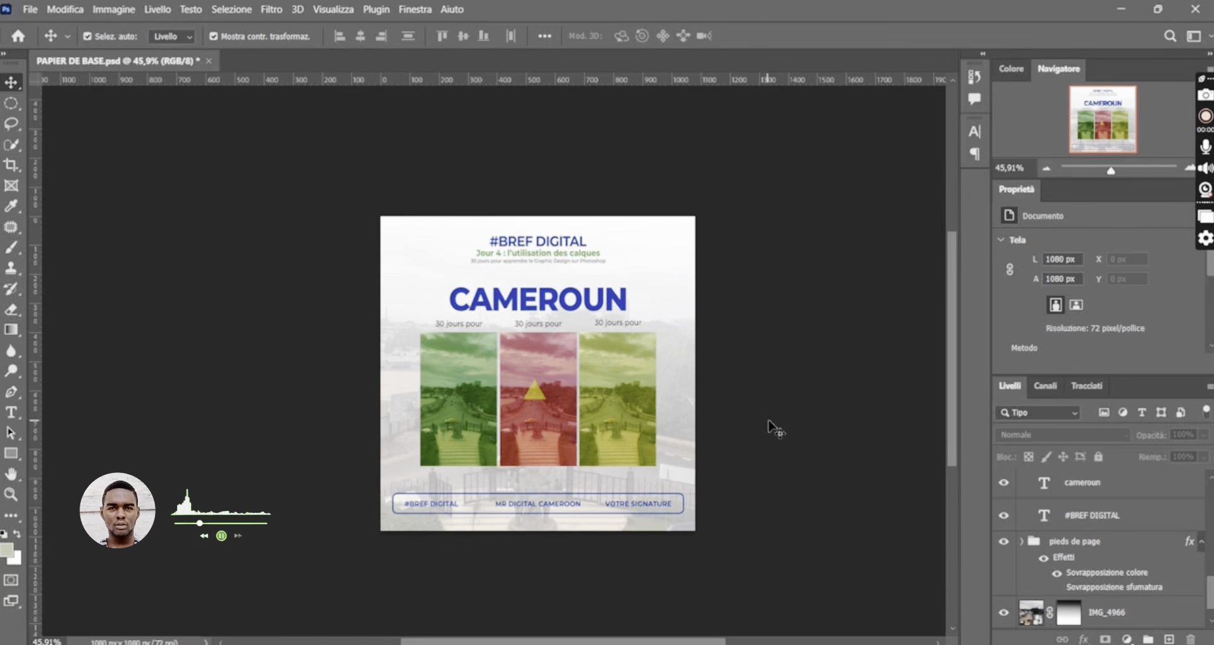